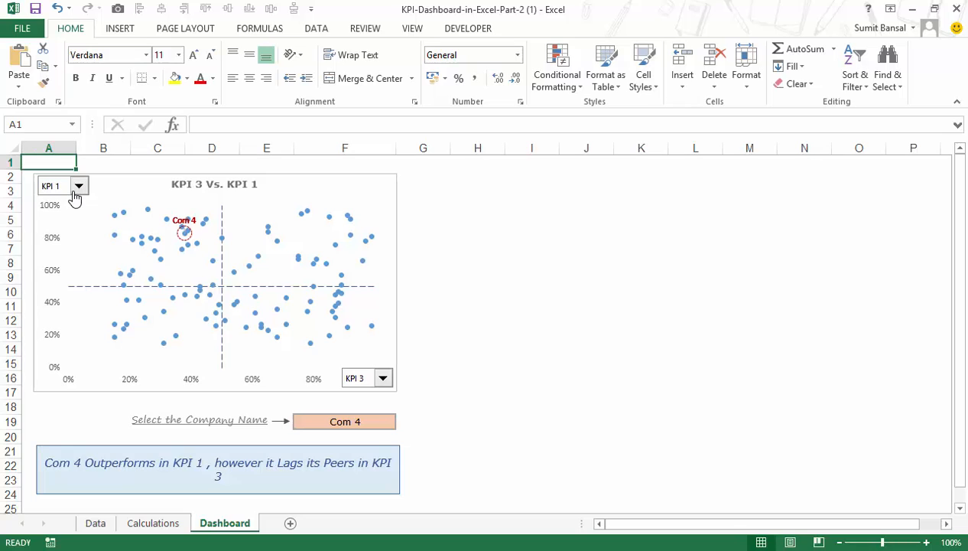
- Set the scatter chart's X-axis KPI to KPI 4, then switch the Y-axis KPI to KPI 4 and back to KPI 1
{"action": "left_click", "coordinate": [382, 378]}
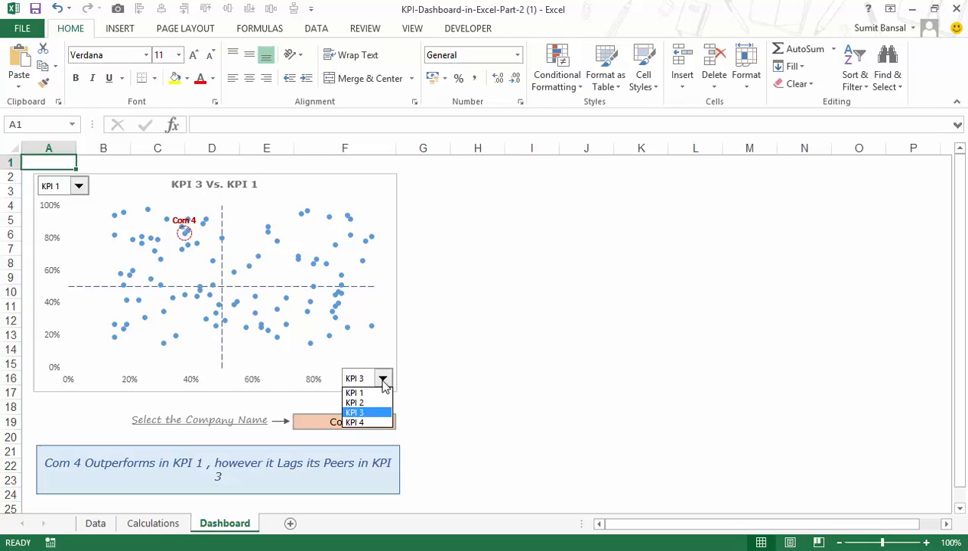
{"action": "left_click", "coordinate": [378, 422]}
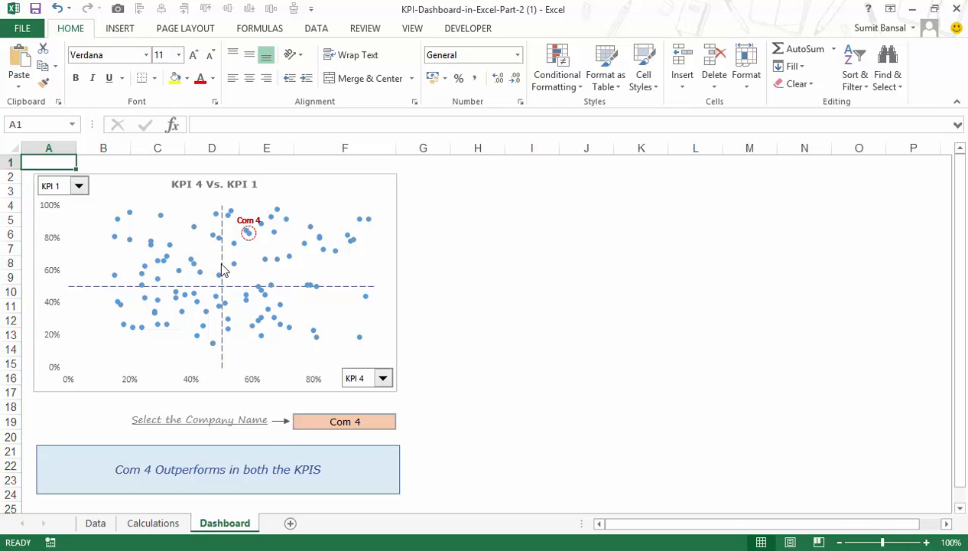
{"action": "left_click", "coordinate": [77, 190]}
{"action": "left_click", "coordinate": [75, 229]}
{"action": "left_click", "coordinate": [78, 186]}
{"action": "left_click", "coordinate": [57, 199]}
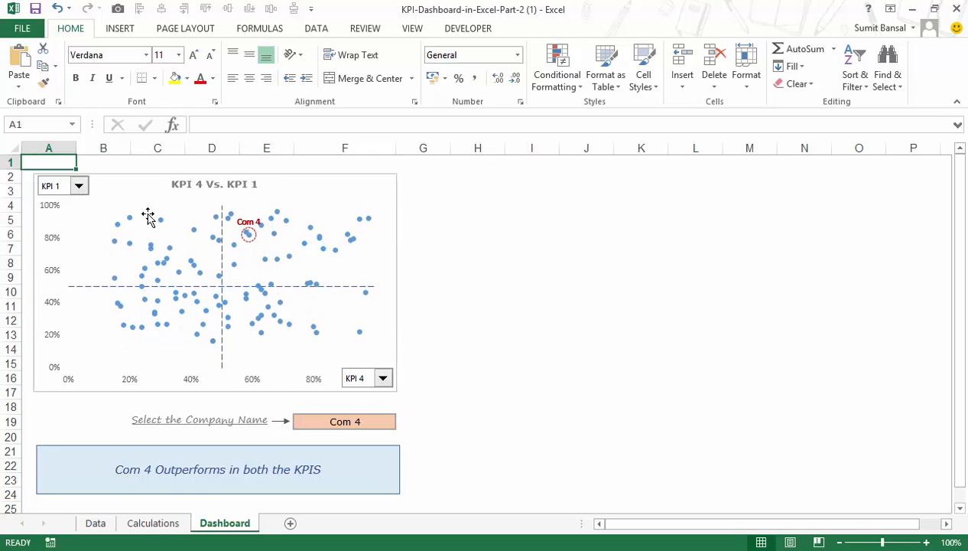
- Highlight different companies on the chart by choosing Com 1, Com 7 and finally Com 13 in the company selector cell F19
{"action": "left_click", "coordinate": [370, 422]}
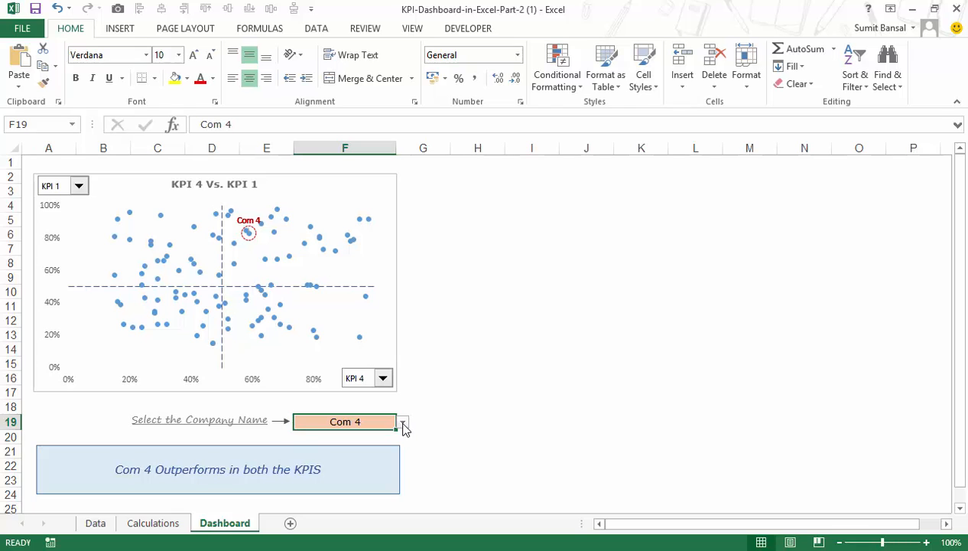
{"action": "left_click", "coordinate": [402, 421]}
{"action": "scroll", "coordinate": [403, 452], "scroll_direction": "up", "scroll_amount": 1}
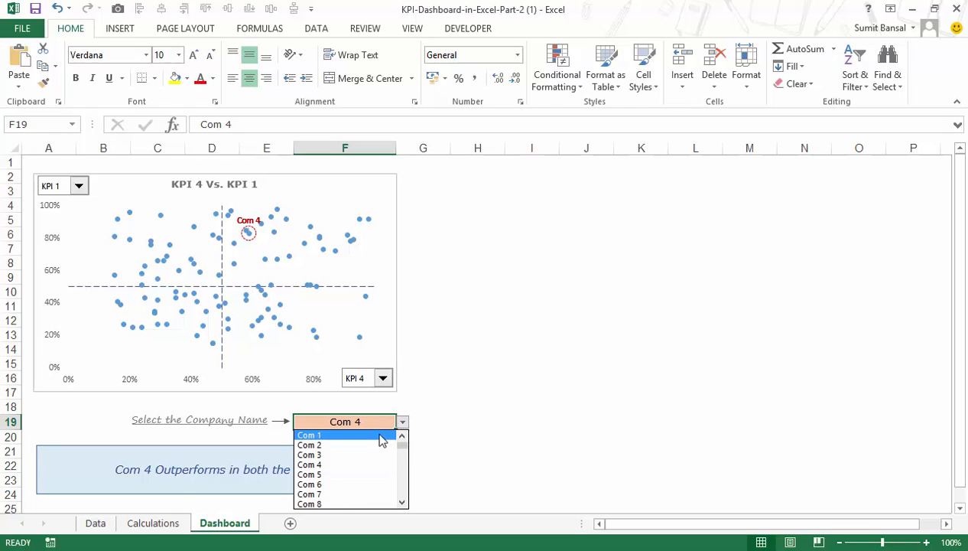
{"action": "left_click", "coordinate": [380, 436]}
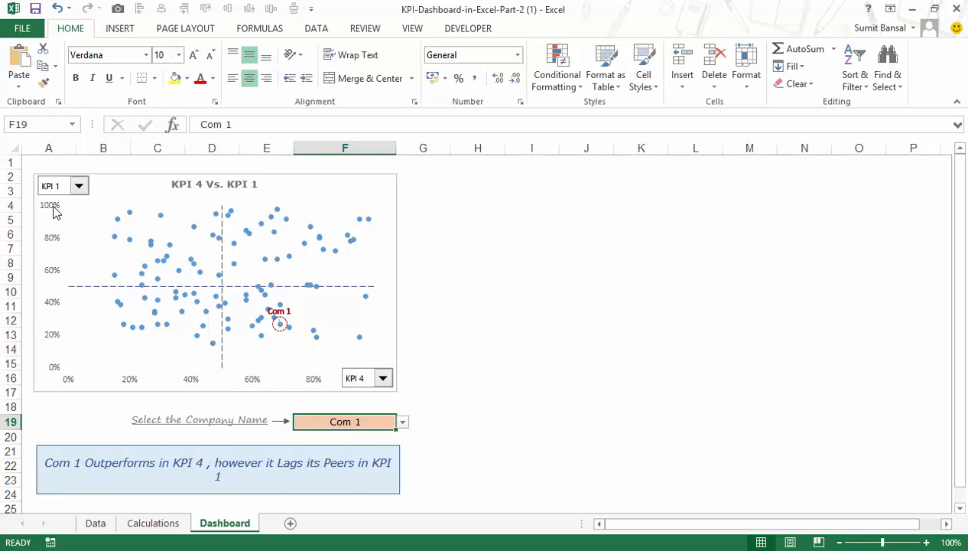
{"action": "left_click", "coordinate": [403, 423]}
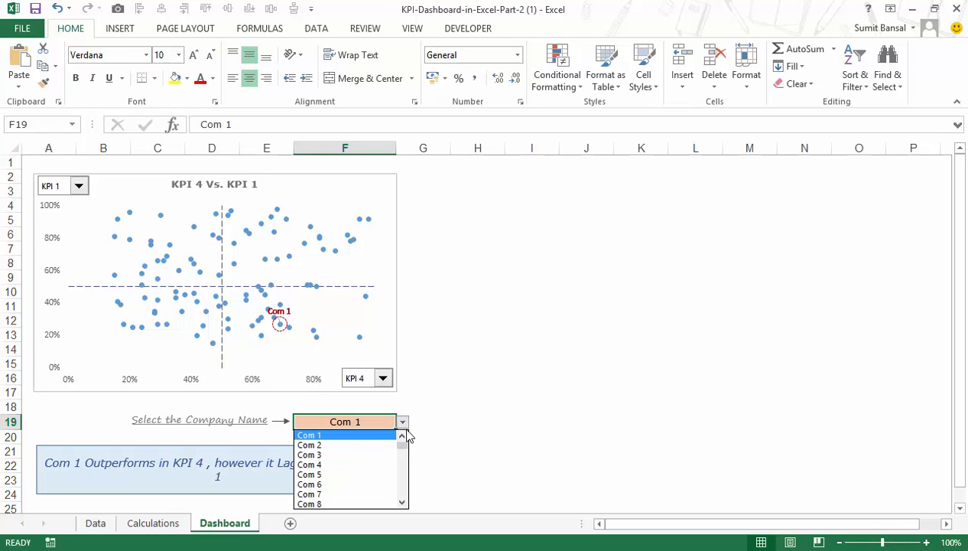
{"action": "left_click", "coordinate": [359, 495]}
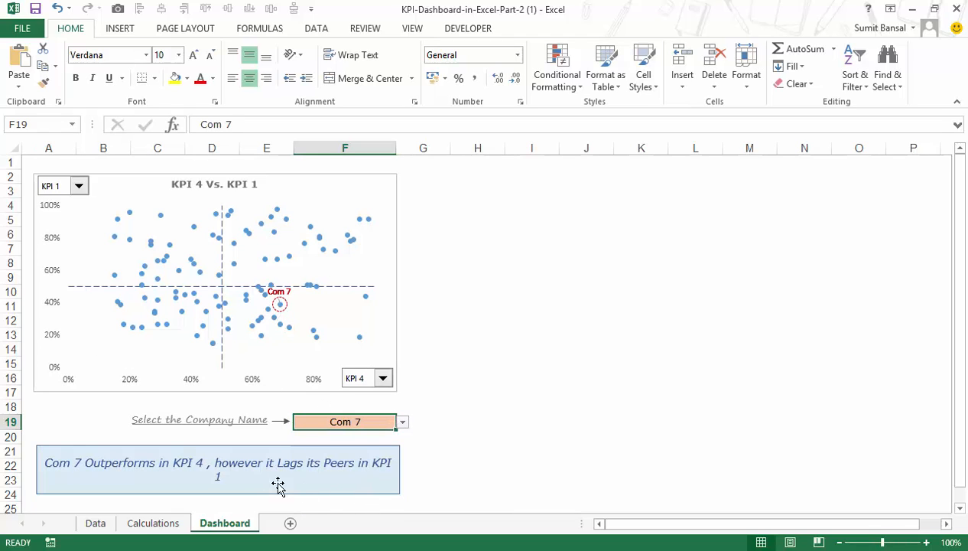
{"action": "left_click", "coordinate": [403, 424]}
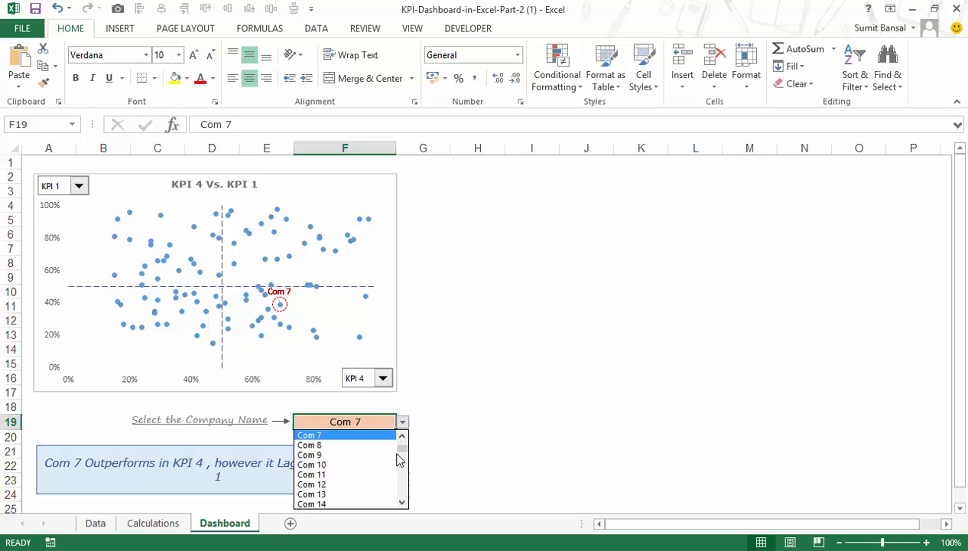
{"action": "left_click", "coordinate": [374, 492]}
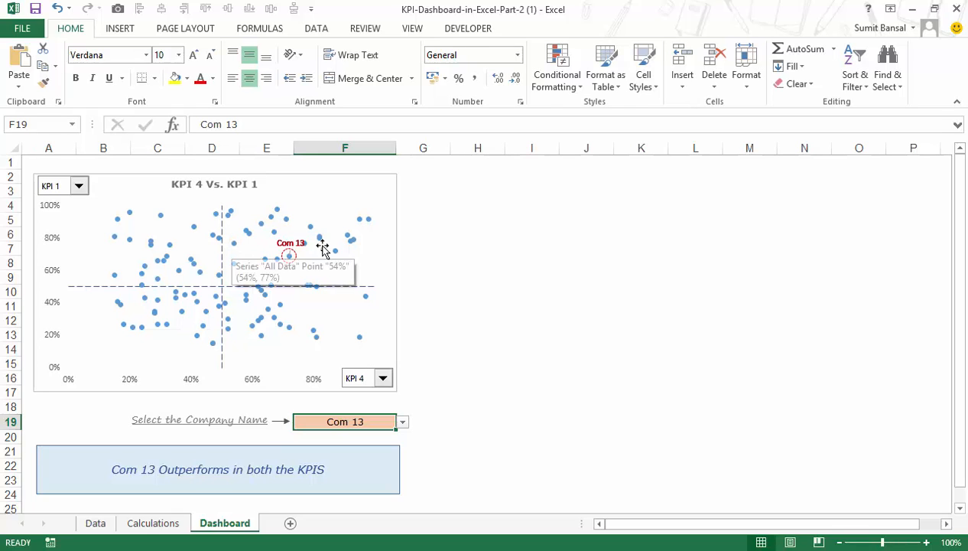
- Insert a form-control scroll bar beside the chart and resize it to a narrow vertical bar spanning about rows 3 to 15
{"action": "left_click", "coordinate": [459, 31]}
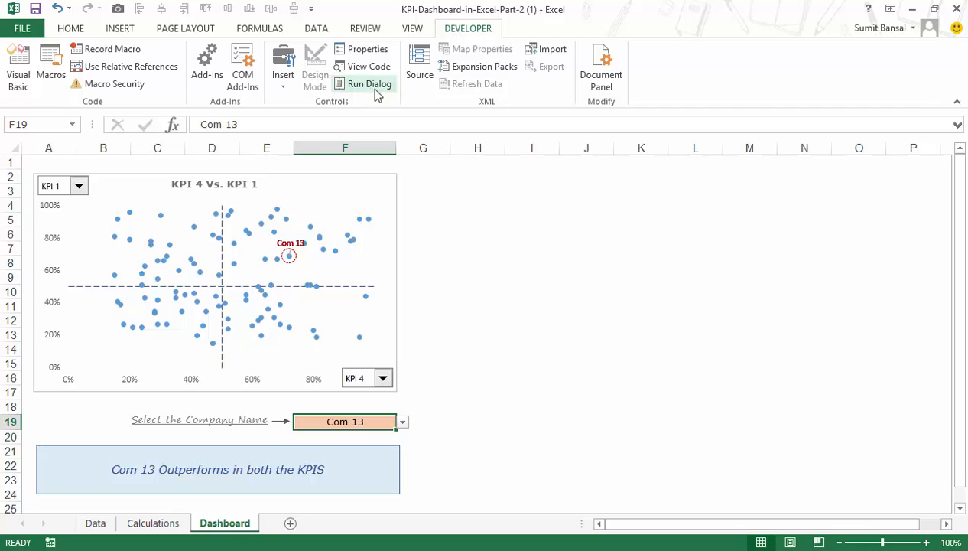
{"action": "left_click", "coordinate": [282, 84]}
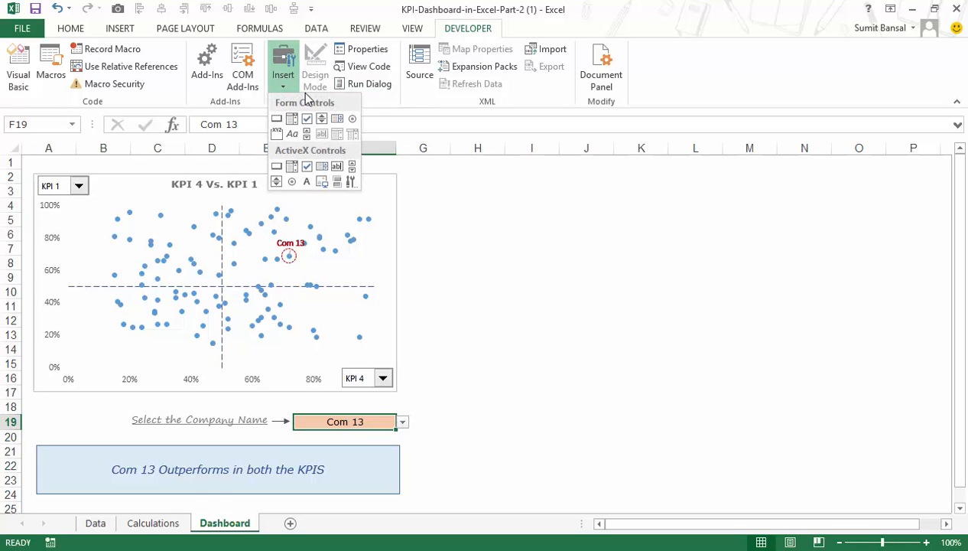
{"action": "left_click", "coordinate": [306, 136]}
{"action": "left_click_drag", "start_coordinate": [443, 189], "coordinate": [516, 407]}
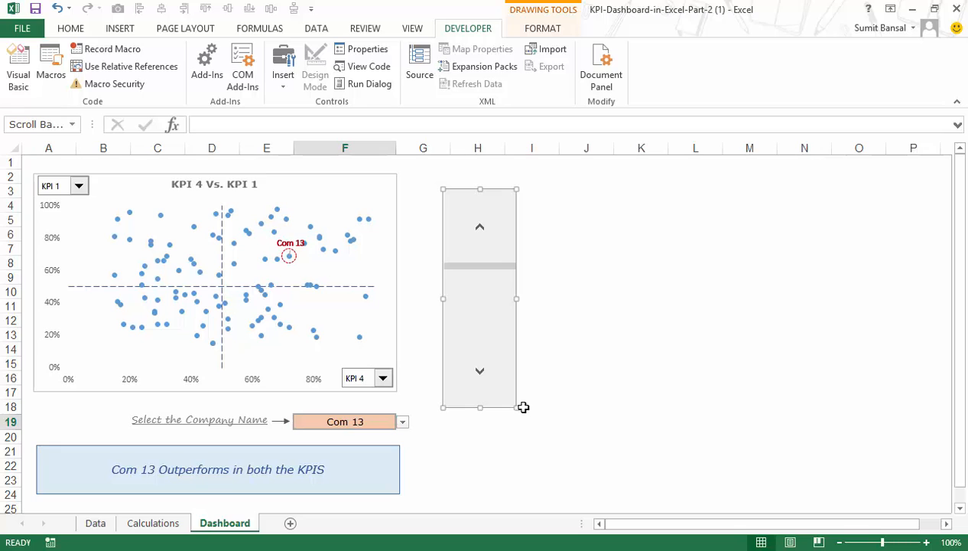
{"action": "left_click_drag", "start_coordinate": [516, 406], "coordinate": [465, 371]}
- Link the new scroll bar to the Scroll Bar cell B10 on the Calculations sheet through its control settings
{"action": "right_click", "coordinate": [449, 273]}
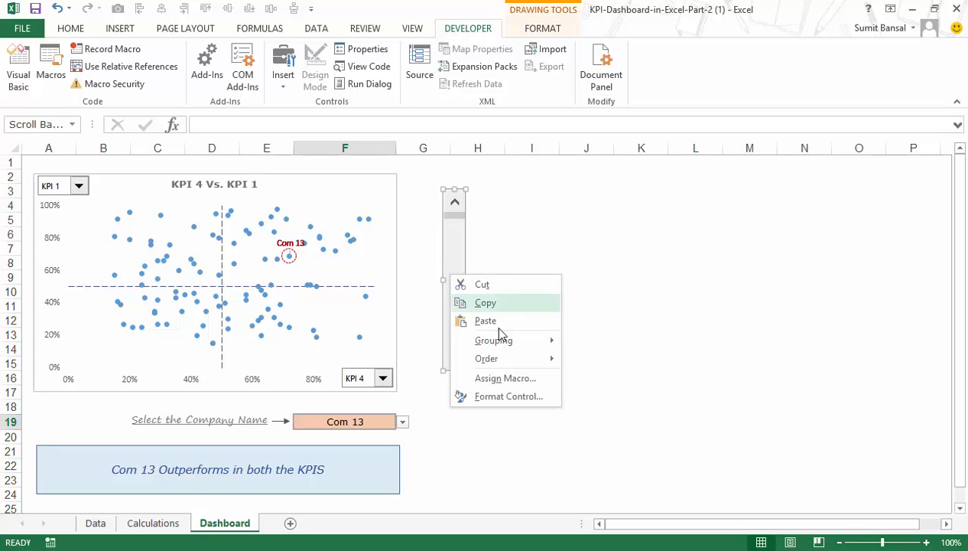
{"action": "left_click", "coordinate": [527, 398]}
{"action": "left_click_drag", "start_coordinate": [707, 211], "coordinate": [671, 197]}
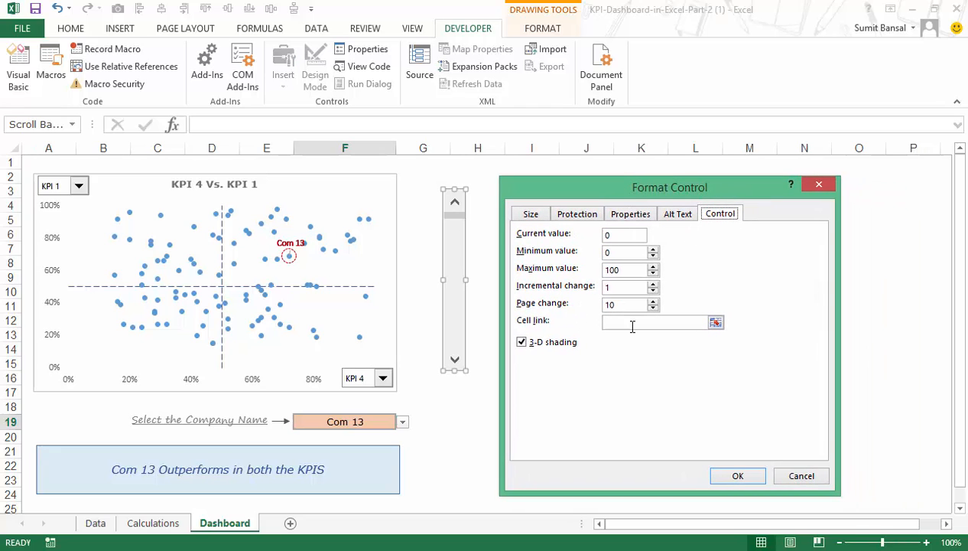
{"action": "key", "text": "Tab"}
{"action": "key", "text": "Tab"}
{"action": "left_click_drag", "start_coordinate": [632, 268], "coordinate": [598, 274]}
{"action": "left_click", "coordinate": [715, 323]}
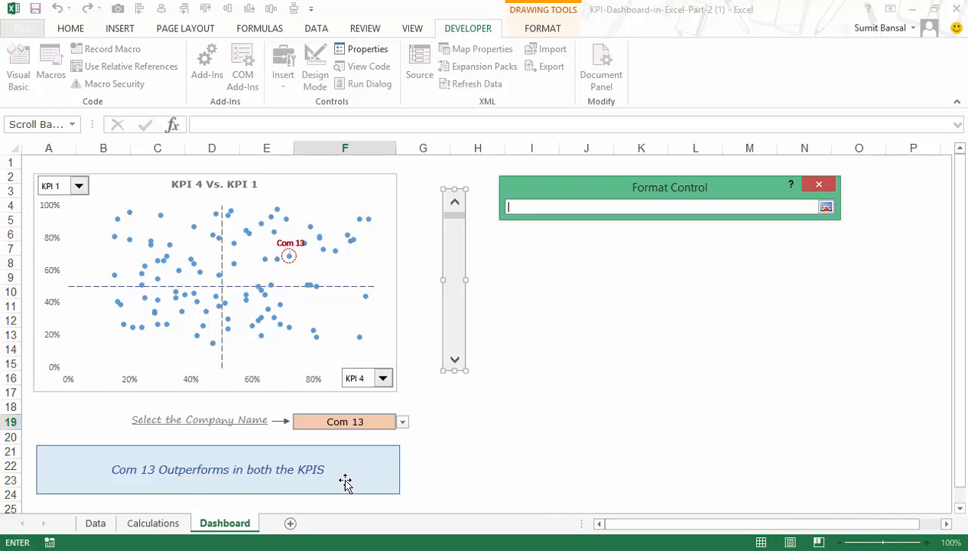
{"action": "left_click", "coordinate": [153, 522]}
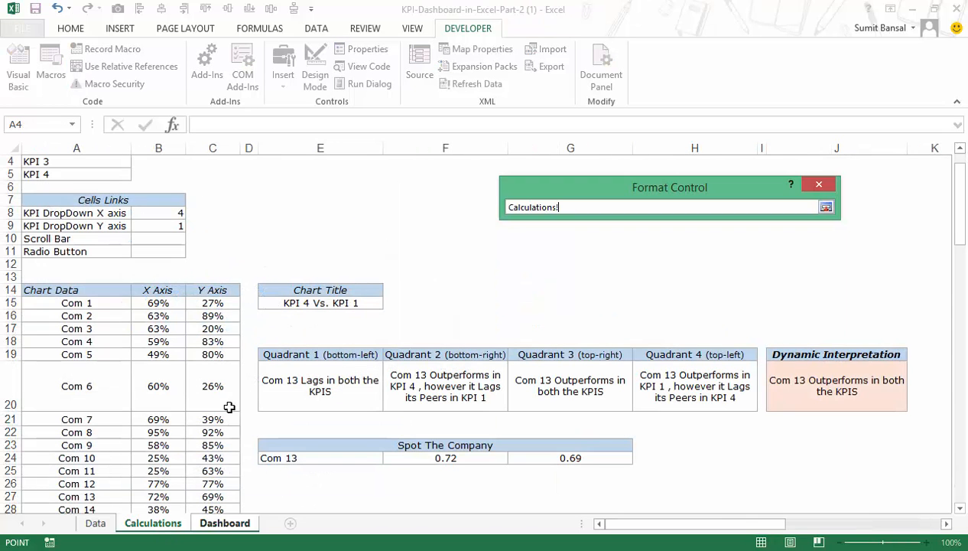
{"action": "left_click", "coordinate": [161, 240]}
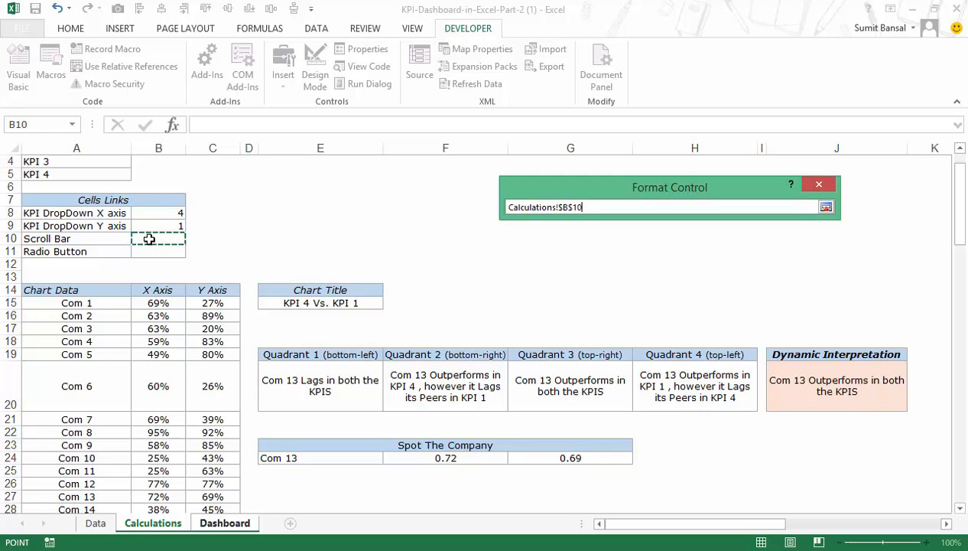
{"action": "key", "text": "Return"}
{"action": "left_click", "coordinate": [732, 476]}
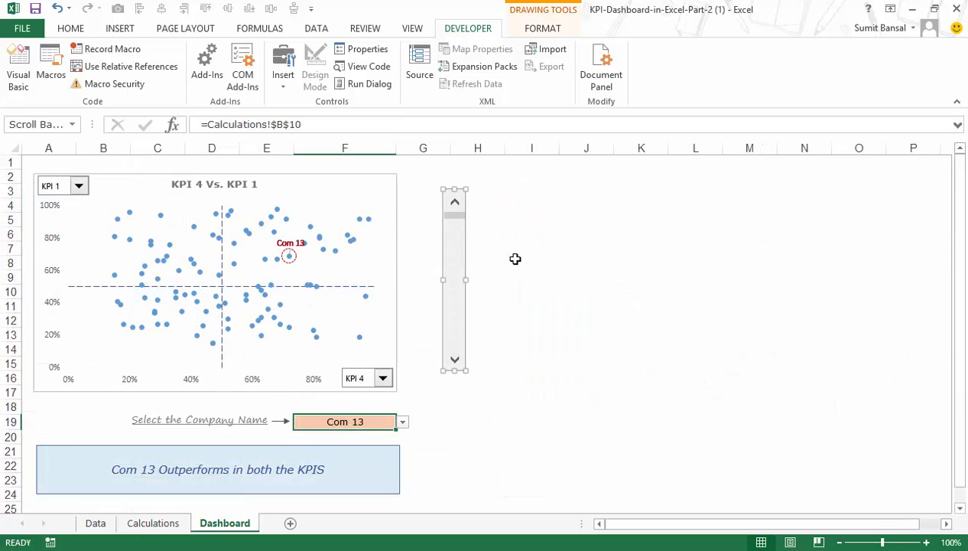
- Test the scroll bar by scrolling it down, and check its linked cell on the Calculations sheet
{"action": "key", "text": "Escape"}
{"action": "left_click", "coordinate": [458, 361]}
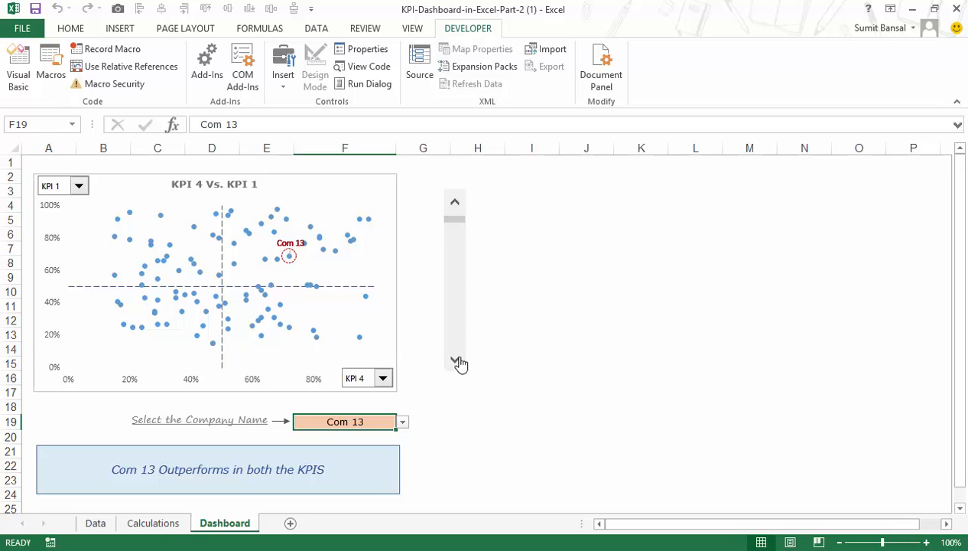
{"action": "left_click", "coordinate": [457, 361]}
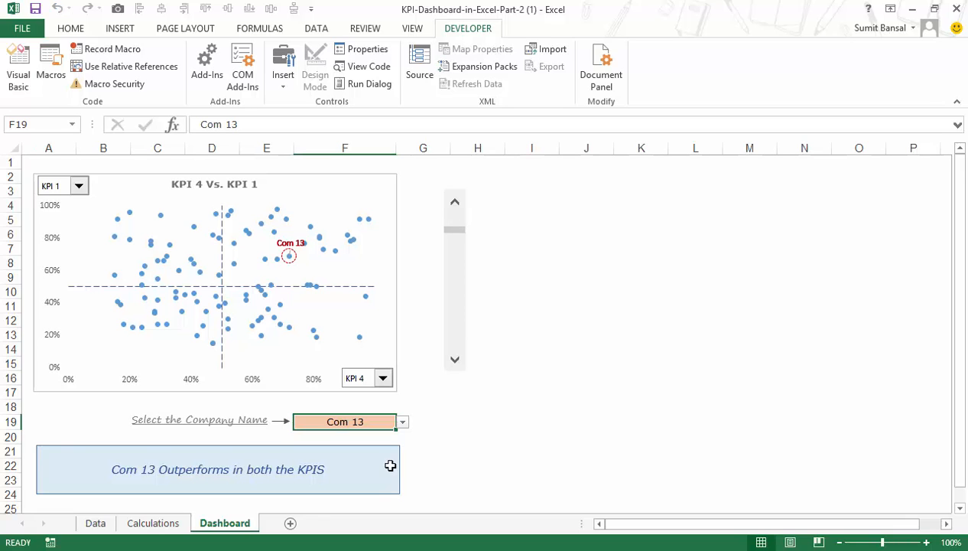
{"action": "left_click", "coordinate": [151, 523]}
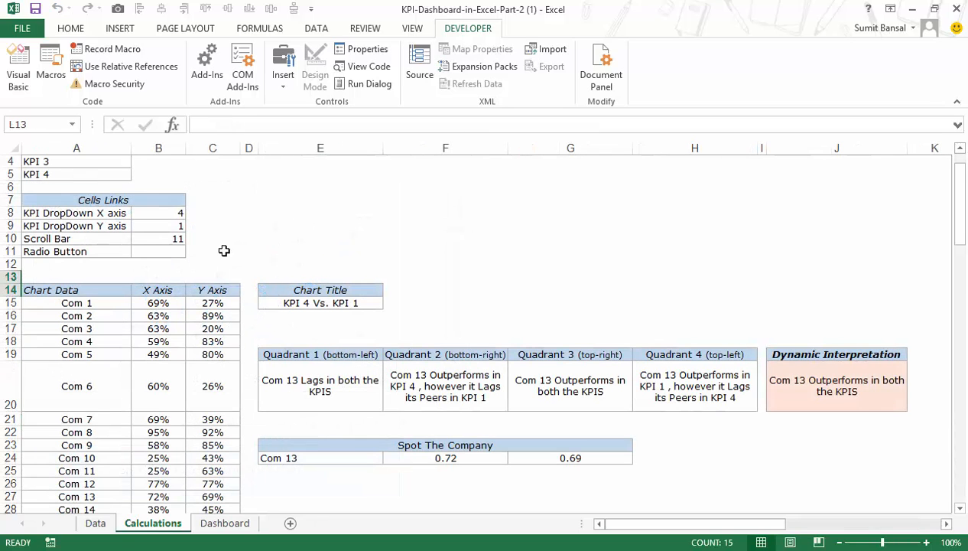
- Insert a form-control option button on the Dashboard sheet, above and just beyond the scroll bar, and label it "All"
{"action": "left_click", "coordinate": [225, 524]}
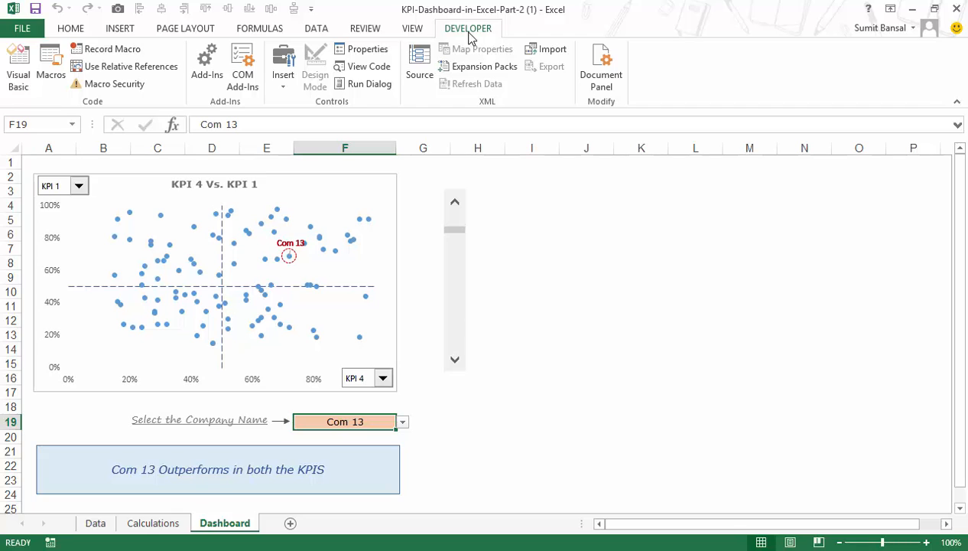
{"action": "left_click", "coordinate": [281, 89]}
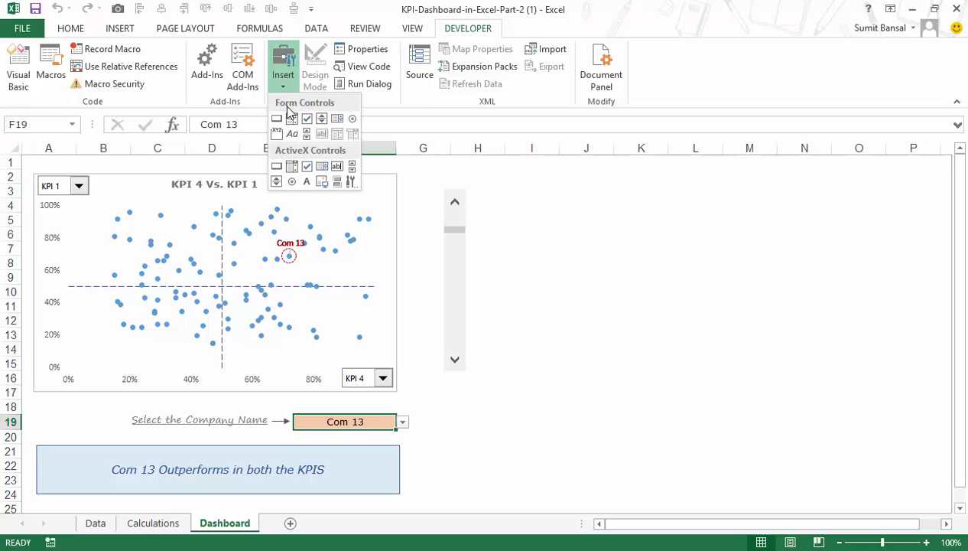
{"action": "left_click", "coordinate": [353, 119]}
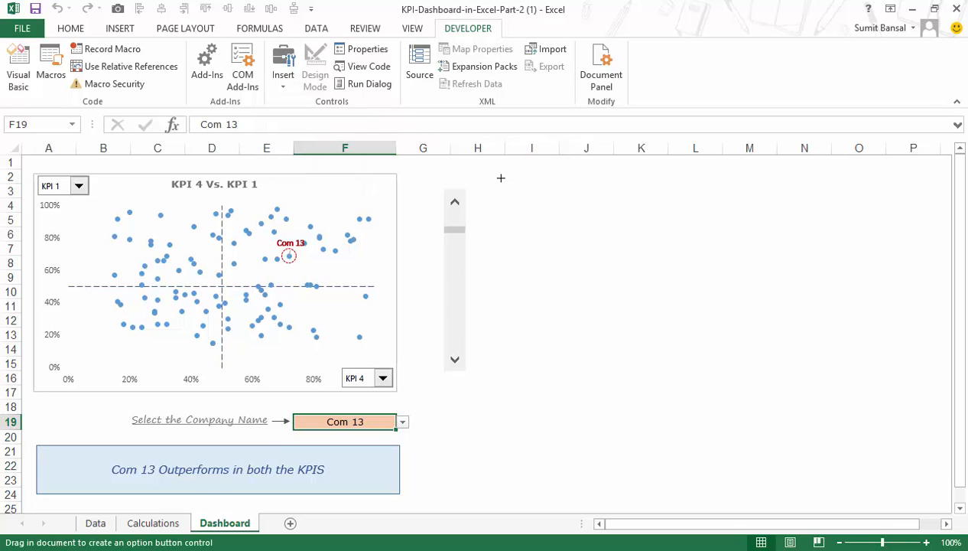
{"action": "left_click", "coordinate": [491, 173]}
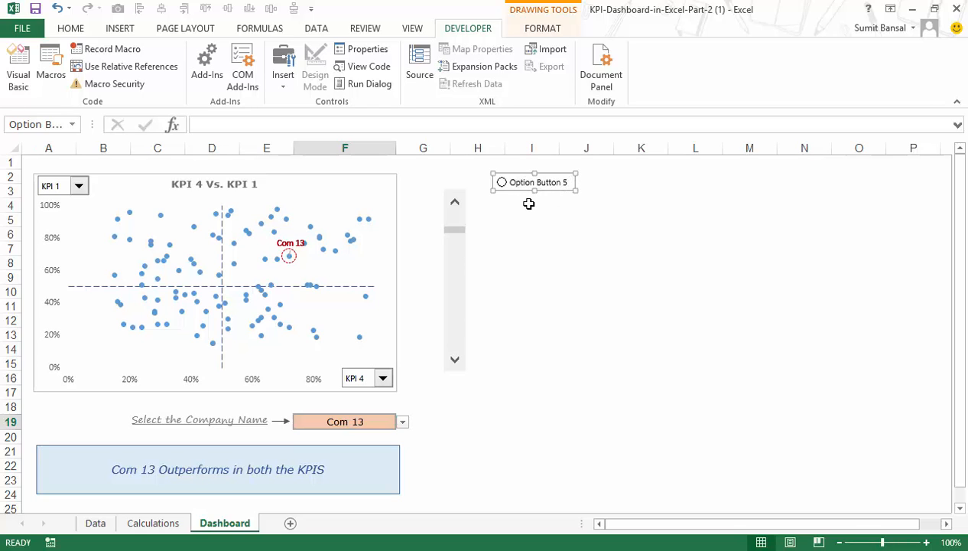
{"action": "left_click", "coordinate": [510, 184]}
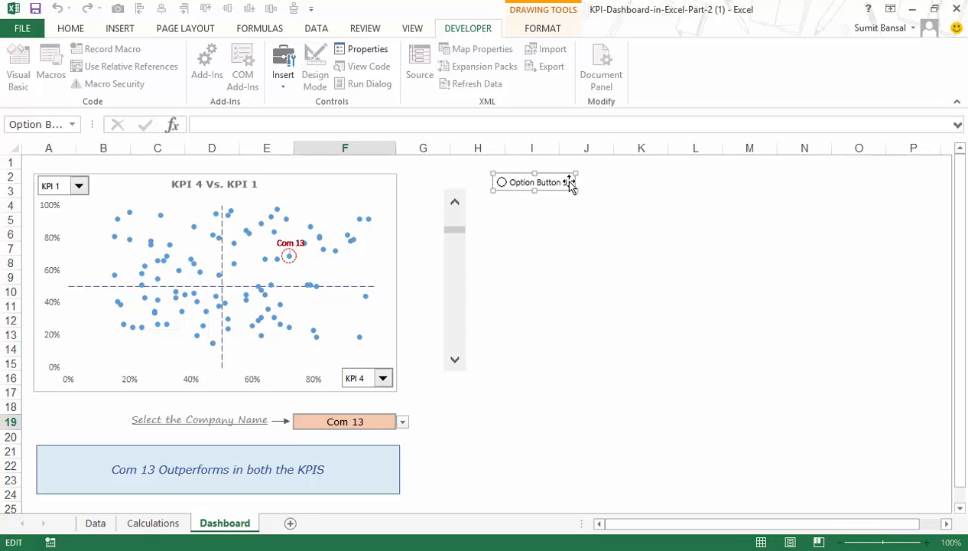
{"action": "key", "text": "ctrl+a"}
{"action": "type", "text": "All"}
{"action": "left_click", "coordinate": [644, 215]}
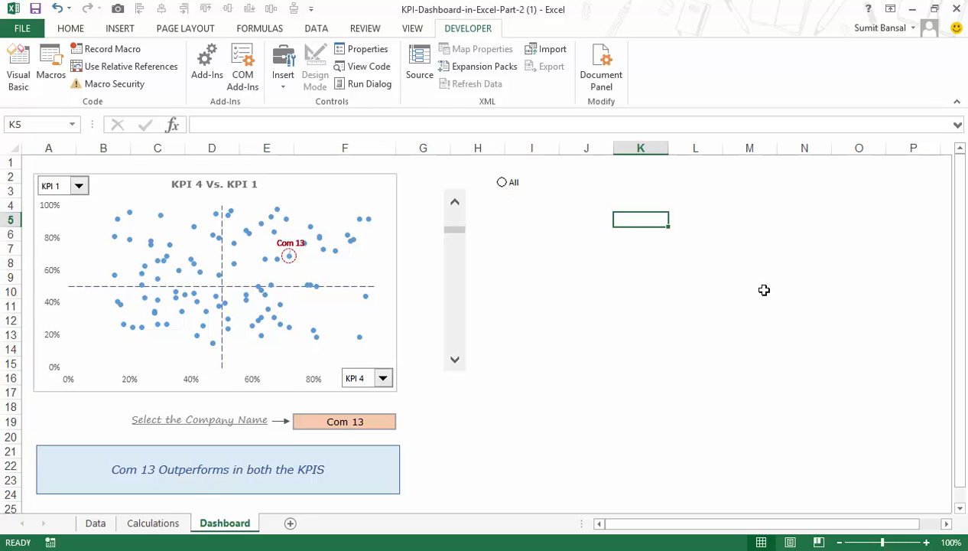
{"action": "right_click", "coordinate": [514, 186]}
{"action": "left_click", "coordinate": [514, 186]}
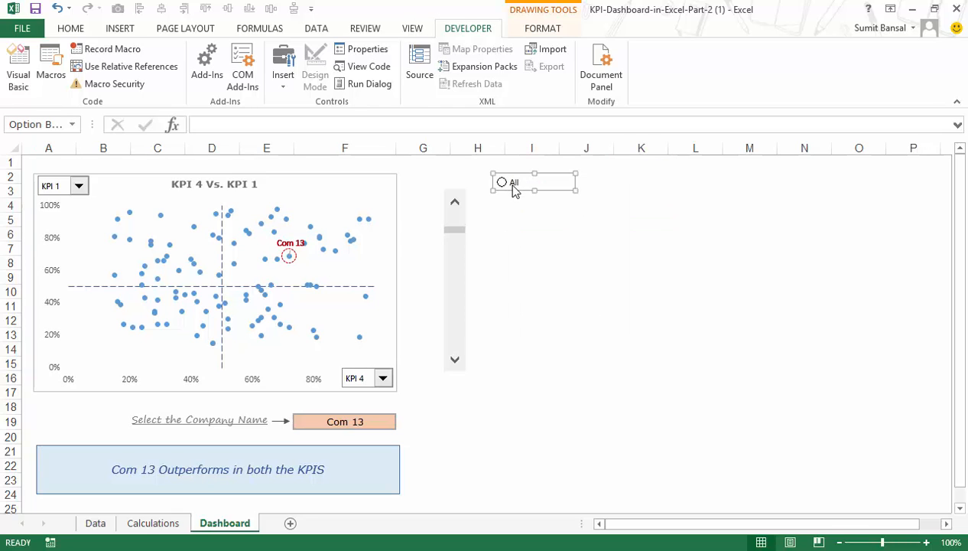
{"action": "left_click", "coordinate": [514, 185]}
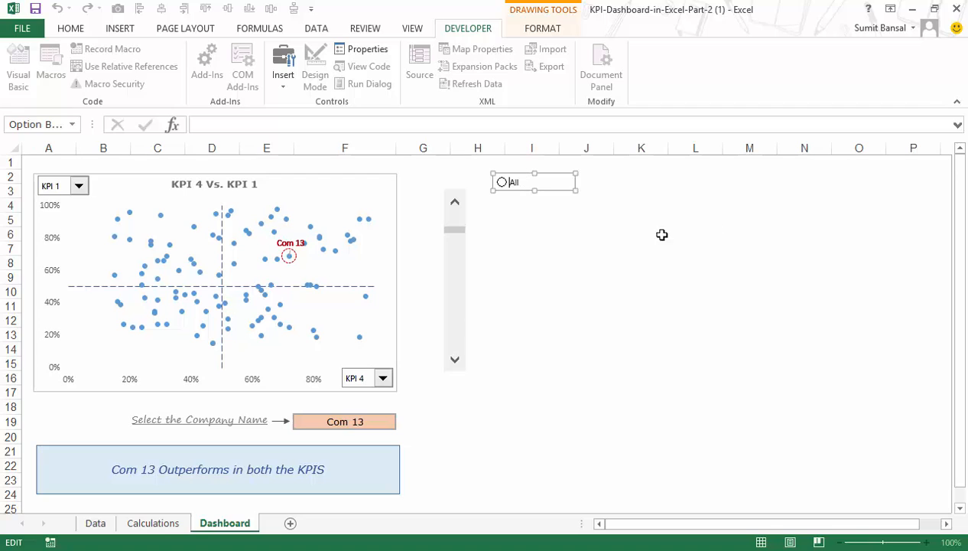
{"action": "key", "text": "Escape"}
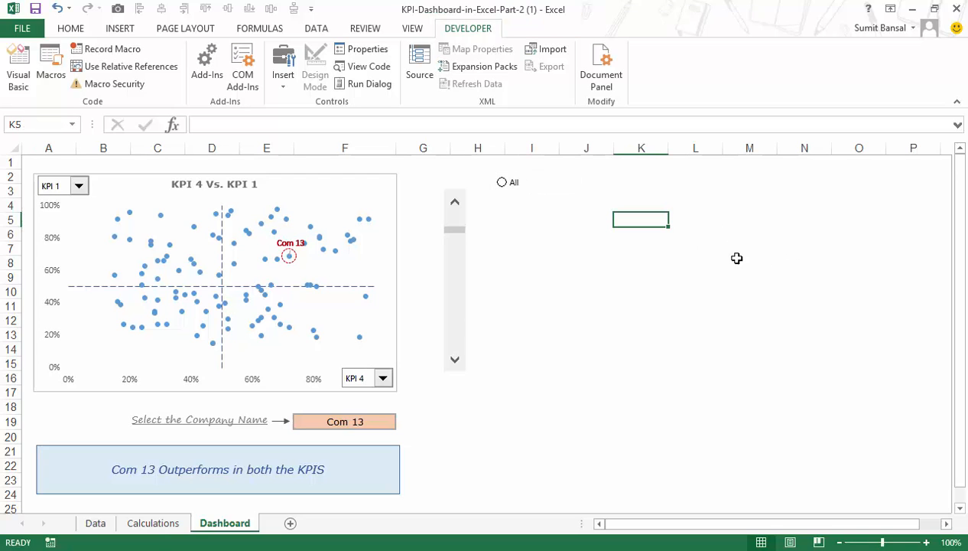
- Copy the "All" option button and paste four duplicates of it on the dashboard
{"action": "right_click", "coordinate": [525, 182]}
{"action": "left_click", "coordinate": [560, 210]}
{"action": "key", "text": "ctrl+v"}
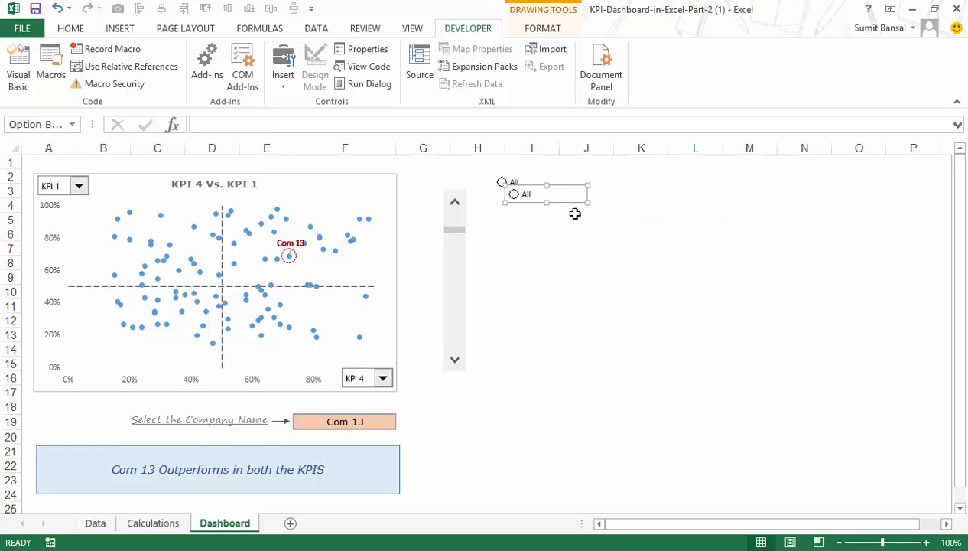
{"action": "key", "text": "ctrl+v"}
{"action": "key", "text": "ctrl+v"}
{"action": "key", "text": "ctrl+v"}
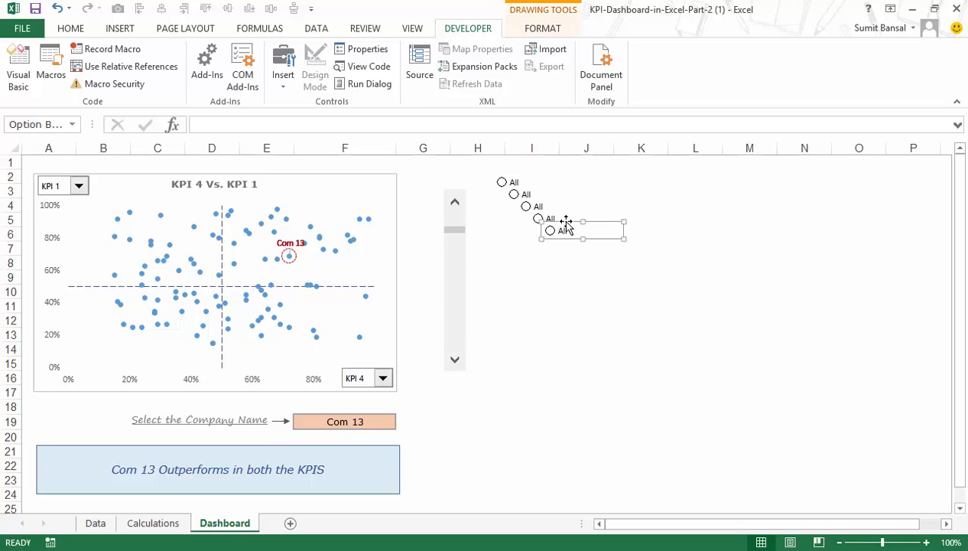
- Spread the four copied "All" option buttons out in a row beside the original one
{"action": "left_click_drag", "start_coordinate": [566, 222], "coordinate": [707, 176]}
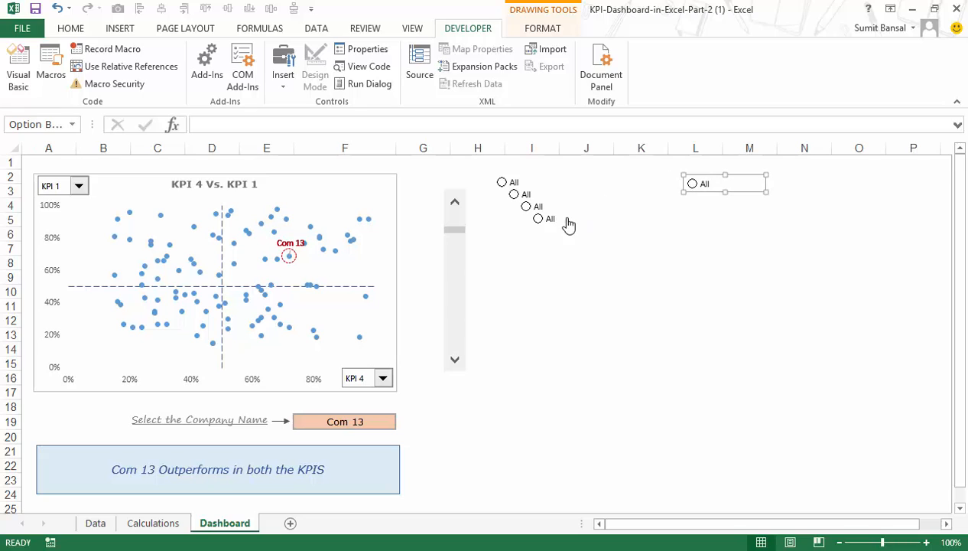
{"action": "left_click", "coordinate": [549, 221]}
{"action": "left_click_drag", "start_coordinate": [551, 215], "coordinate": [647, 187]}
{"action": "left_click", "coordinate": [535, 208]}
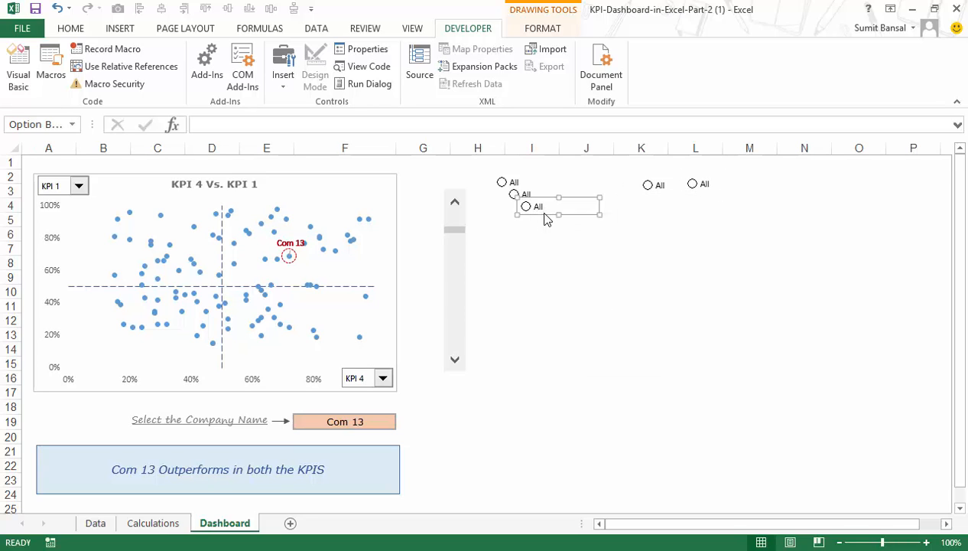
{"action": "left_click_drag", "start_coordinate": [536, 208], "coordinate": [612, 188]}
{"action": "left_click", "coordinate": [526, 193]}
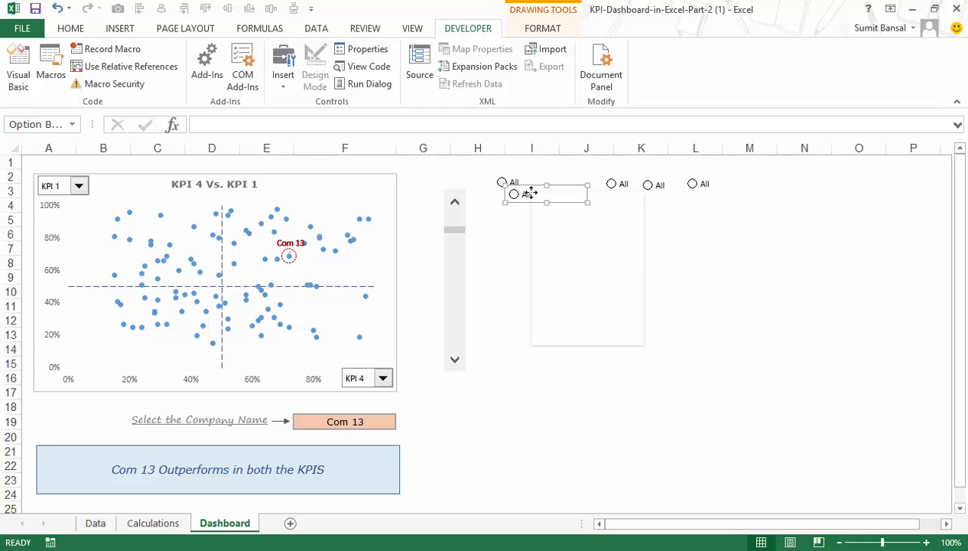
{"action": "left_click_drag", "start_coordinate": [526, 193], "coordinate": [577, 174]}
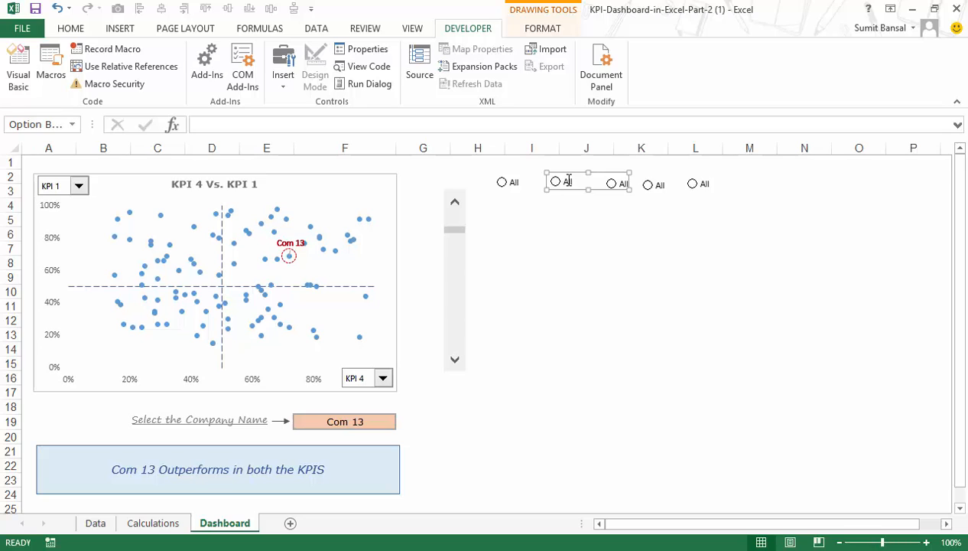
- Relabel the second option button in the row "Top Left" and the third one "Top Right"
{"action": "left_click", "coordinate": [567, 181]}
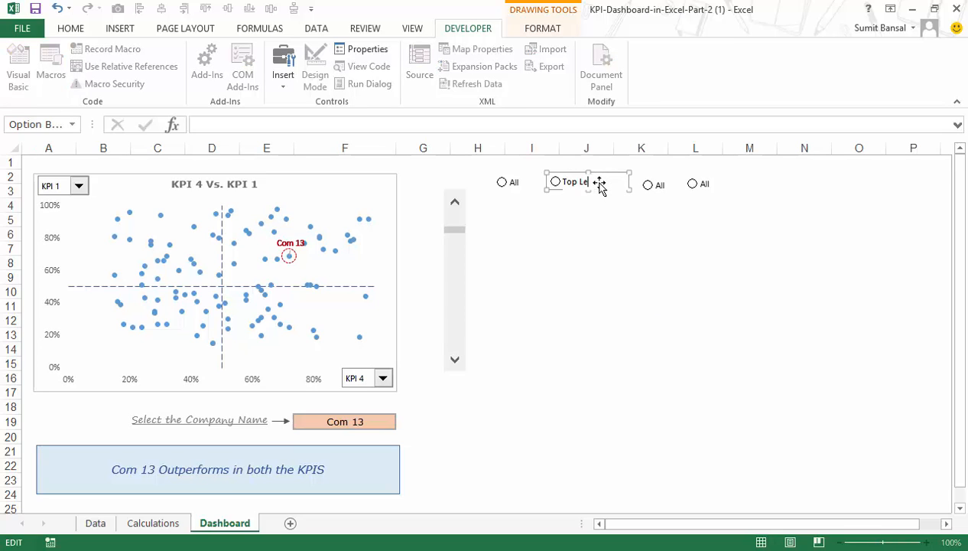
{"action": "left_click", "coordinate": [588, 231]}
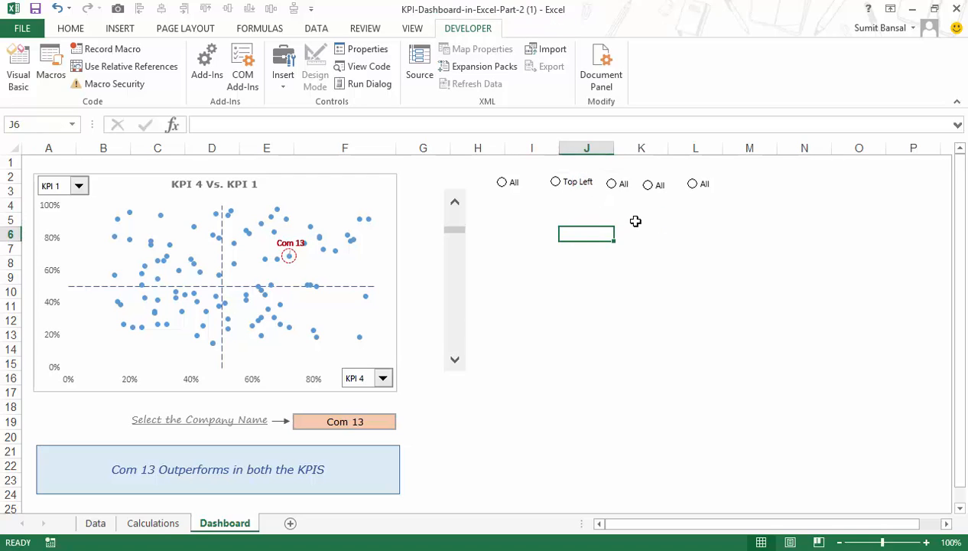
{"action": "left_click", "coordinate": [623, 184], "text": "ctrl"}
{"action": "left_click", "coordinate": [624, 184]}
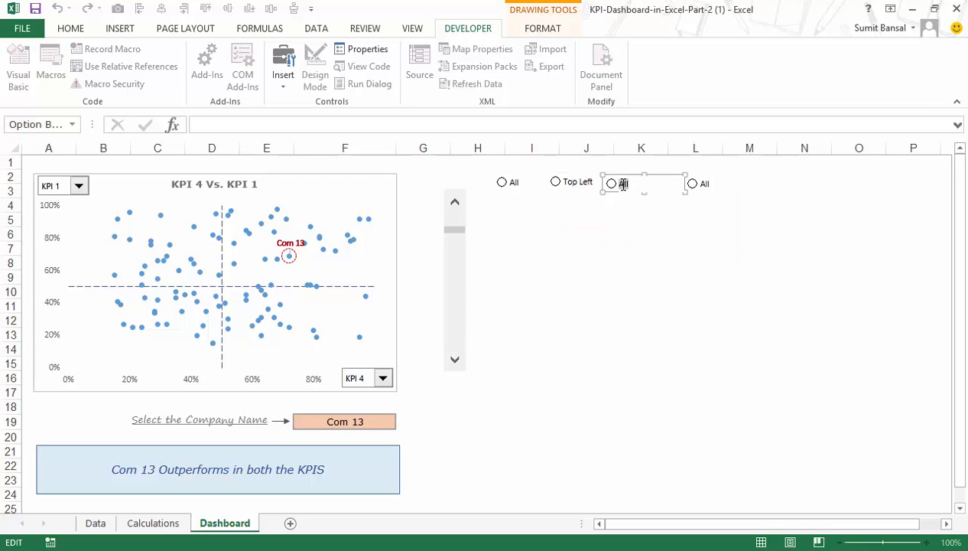
{"action": "type", "text": "Top Right"}
{"action": "left_click", "coordinate": [682, 217]}
- Relabel the fourth option button in the row "Bottom Left"
{"action": "left_click", "coordinate": [658, 184], "text": "ctrl"}
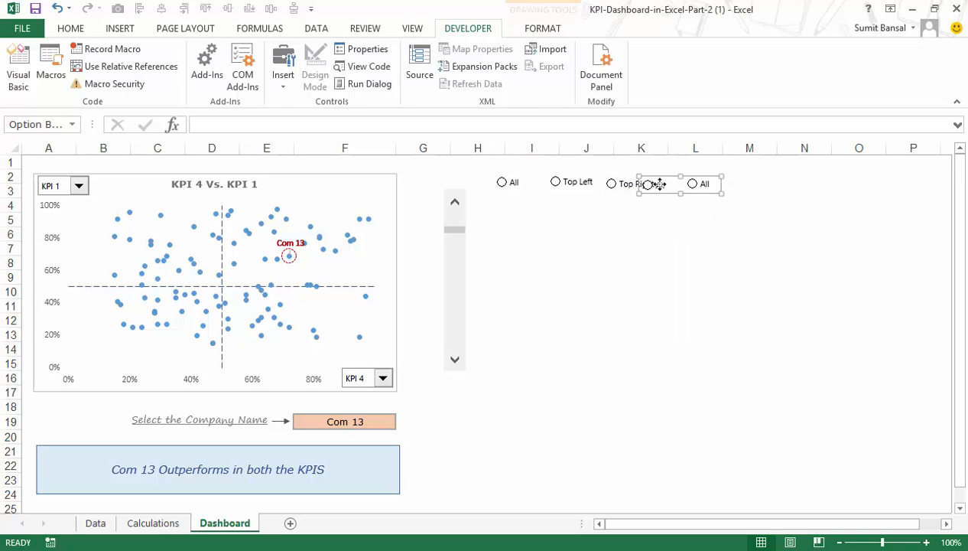
{"action": "left_click", "coordinate": [660, 185]}
{"action": "double_click", "coordinate": [662, 185]}
{"action": "type", "text": "Bot"}
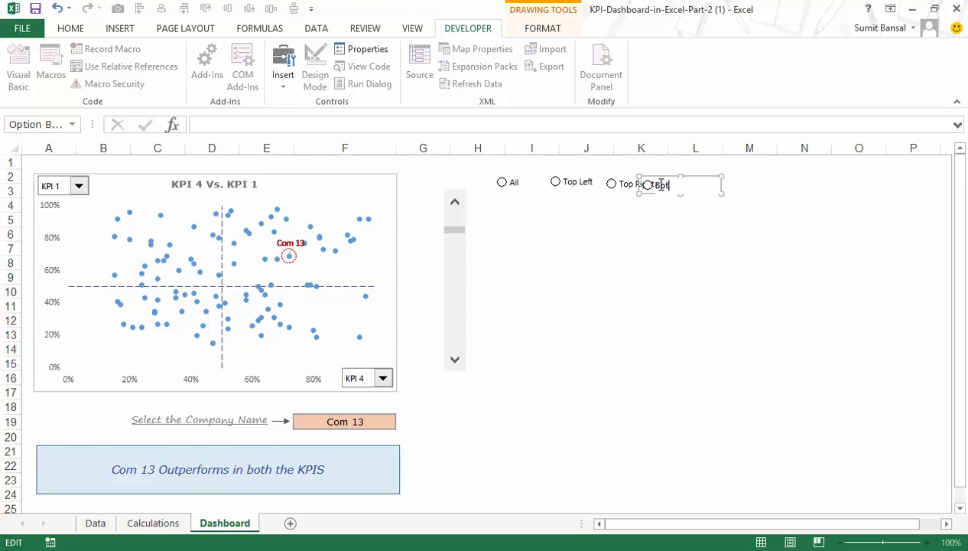
{"action": "type", "text": "tom L"}
{"action": "left_click", "coordinate": [697, 258]}
- Relabel the last option button in the row "Bottom Right"
{"action": "left_click", "coordinate": [709, 184], "text": "ctrl"}
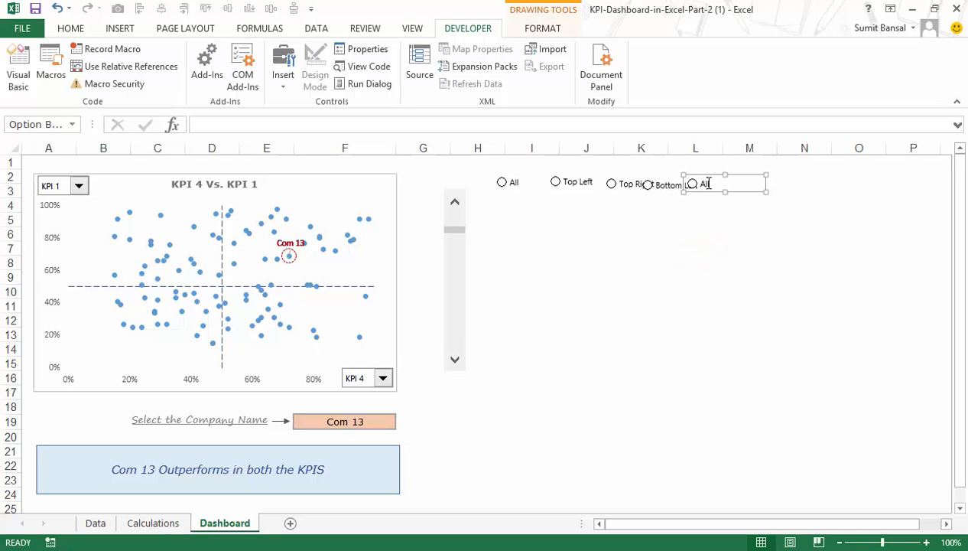
{"action": "left_click", "coordinate": [709, 183]}
{"action": "double_click", "coordinate": [709, 183]}
{"action": "type", "text": "Bottom Right"}
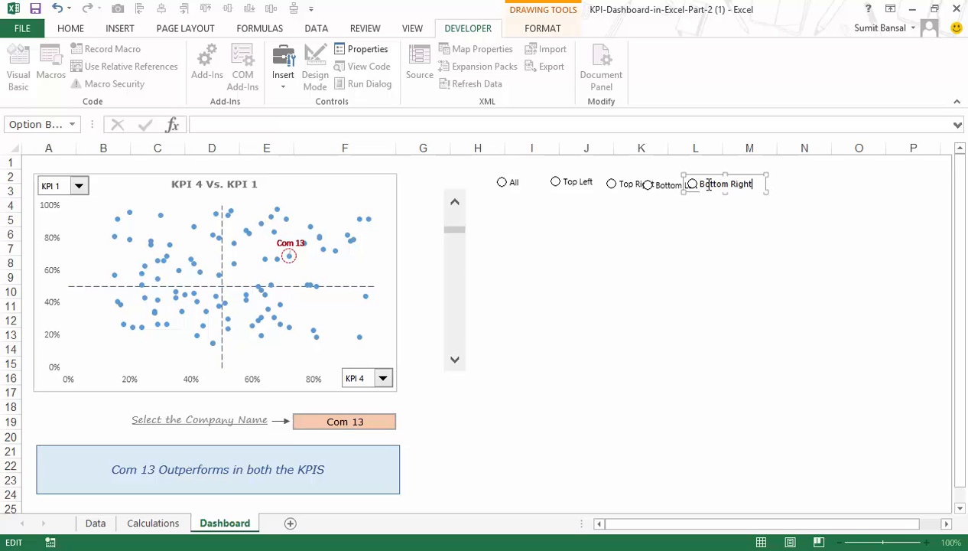
{"action": "left_click", "coordinate": [800, 237]}
- Narrow the "All" option button's frame, and arrange all five option buttons top-aligned with even horizontal spacing
{"action": "left_click", "coordinate": [540, 187], "text": "ctrl"}
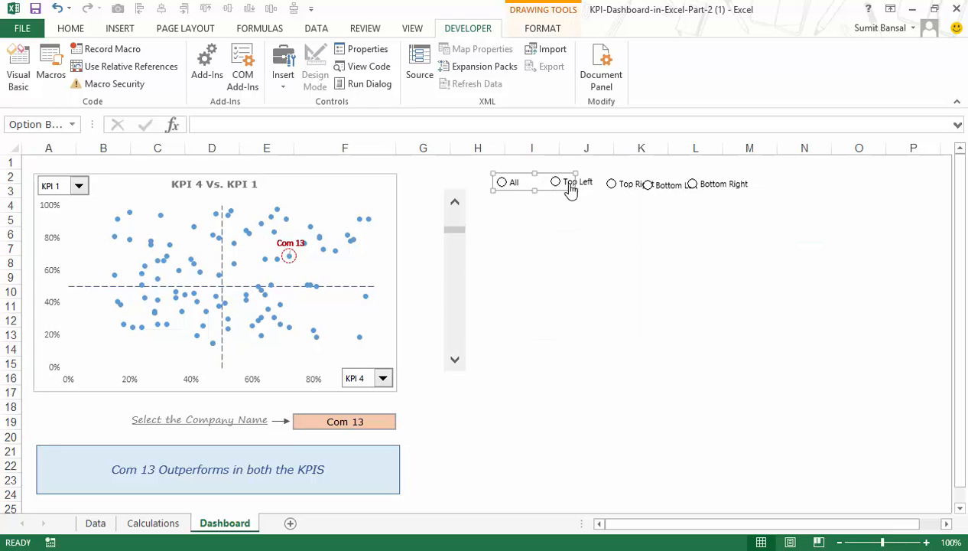
{"action": "left_click_drag", "start_coordinate": [575, 190], "coordinate": [528, 195]}
{"action": "left_click", "coordinate": [559, 188], "text": "ctrl"}
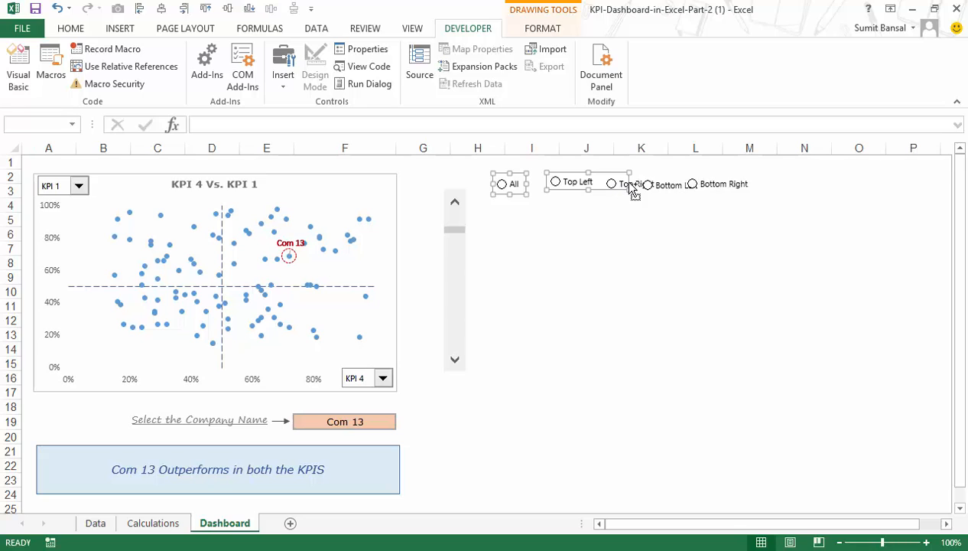
{"action": "left_click", "coordinate": [635, 186], "text": "ctrl"}
{"action": "left_click", "coordinate": [671, 191], "text": "ctrl"}
{"action": "left_click", "coordinate": [731, 189], "text": "ctrl"}
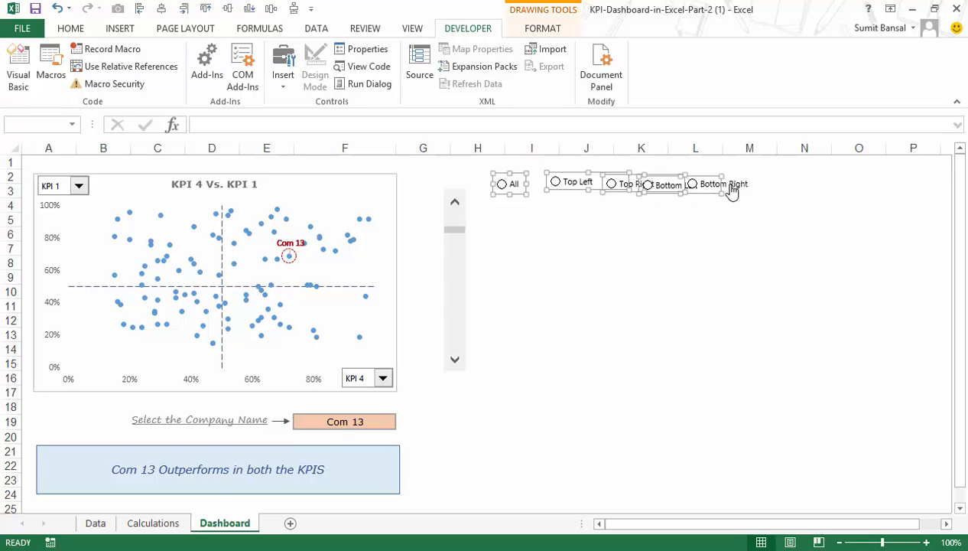
{"action": "left_click", "coordinate": [205, 9]}
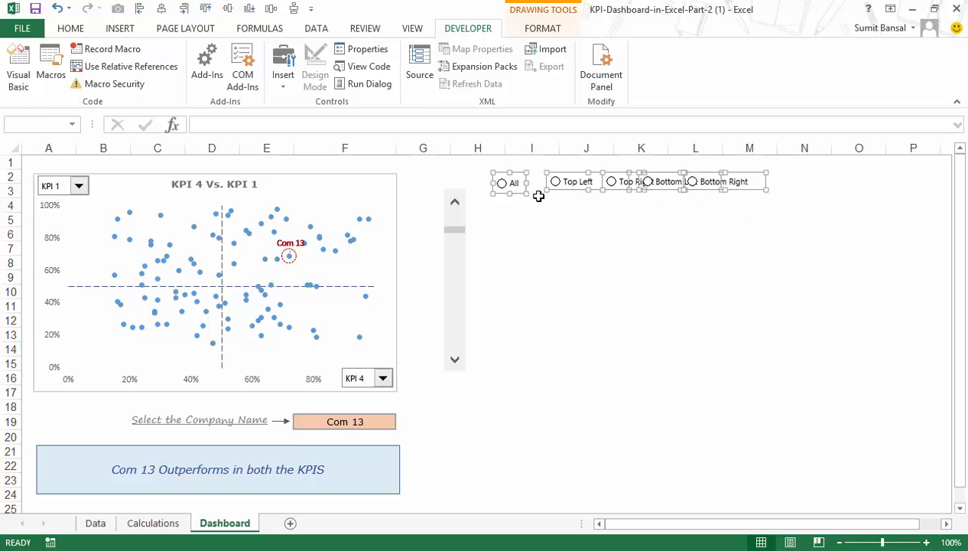
{"action": "left_click", "coordinate": [272, 8]}
{"action": "left_click", "coordinate": [623, 248]}
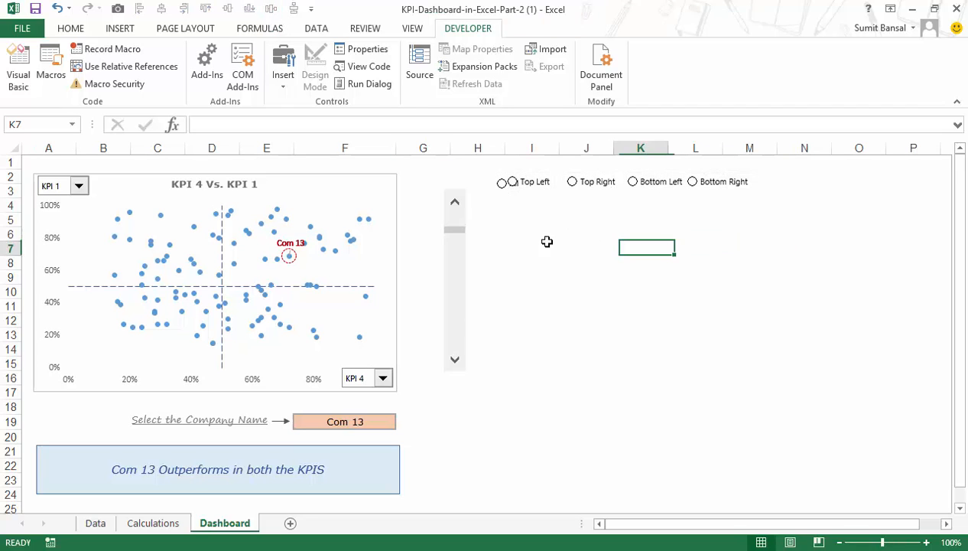
- Move the "All" option button away from "Top Left" so they do not overlap, keeping it level with the row
{"action": "right_click", "coordinate": [501, 190]}
{"action": "left_click", "coordinate": [501, 197]}
{"action": "left_click_drag", "start_coordinate": [501, 196], "coordinate": [476, 196]}
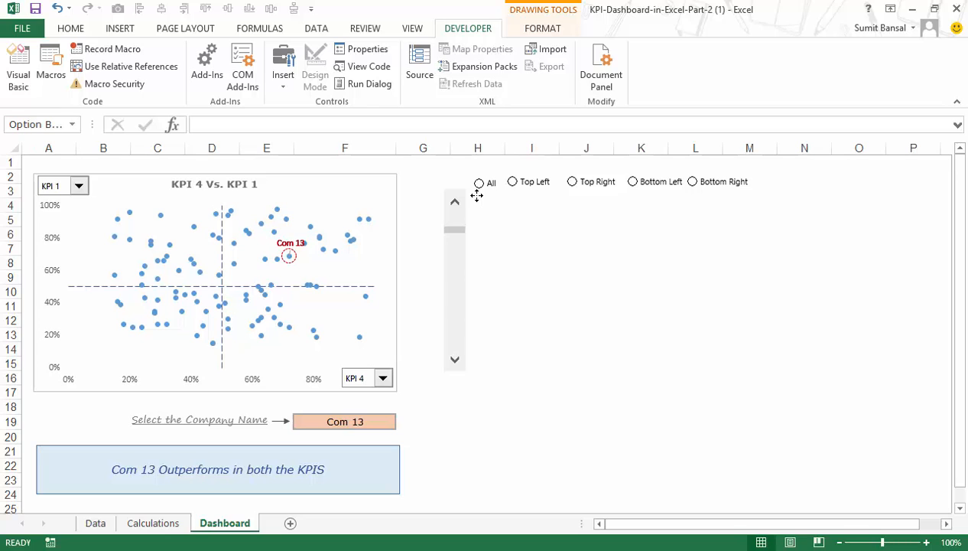
{"action": "key", "text": "Escape"}
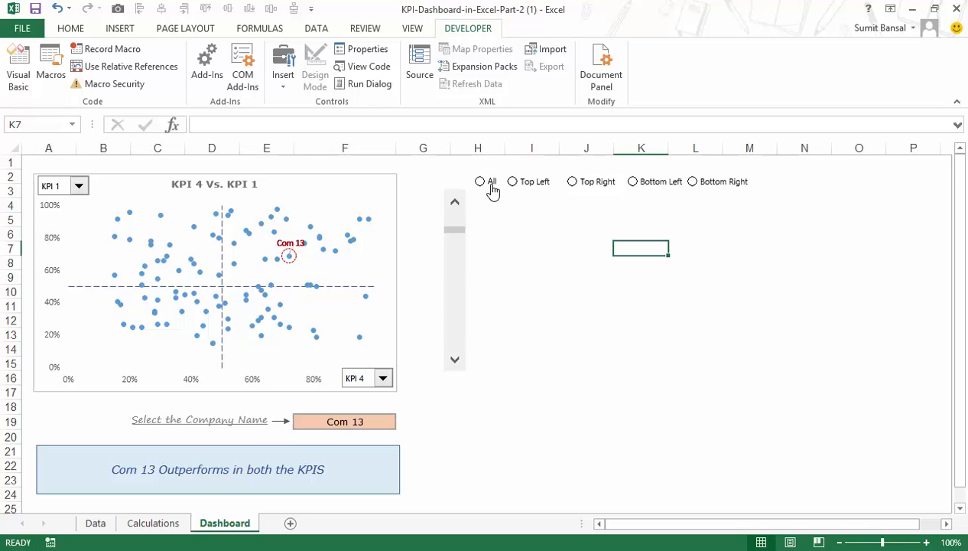
- Set the "All" option button to Checked and link it to the Radio Button cell B11 on the Calculations sheet
{"action": "right_click", "coordinate": [492, 191]}
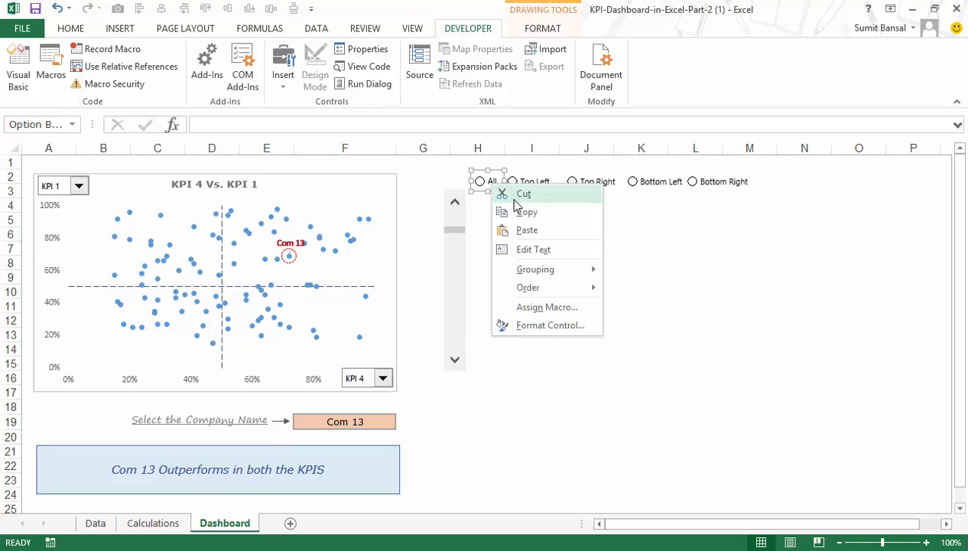
{"action": "left_click", "coordinate": [533, 327]}
{"action": "left_click_drag", "start_coordinate": [577, 198], "coordinate": [630, 204]}
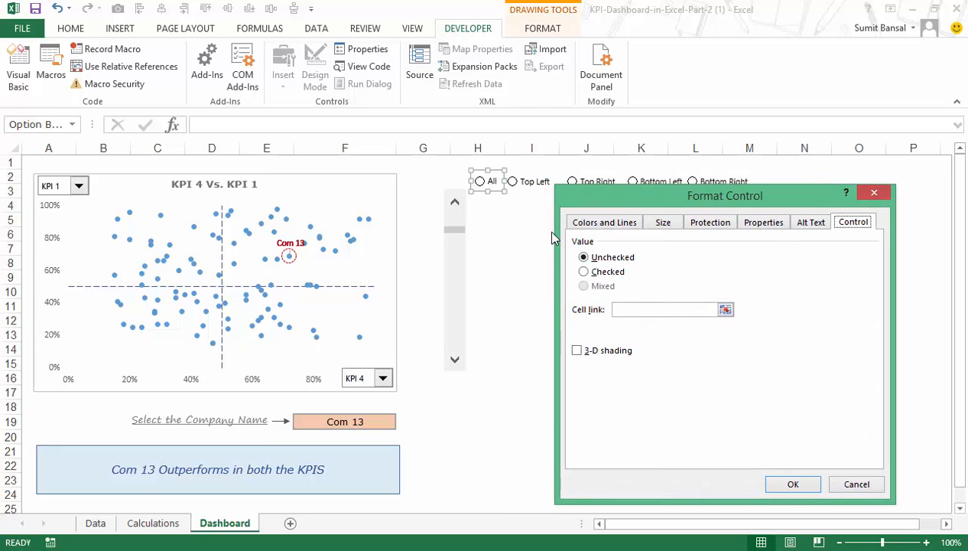
{"action": "left_click", "coordinate": [602, 274]}
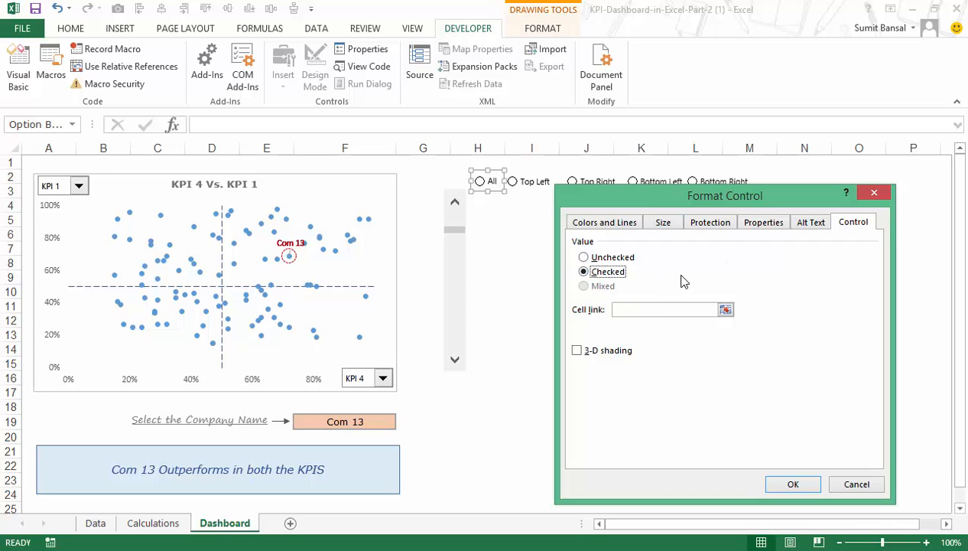
{"action": "left_click", "coordinate": [725, 309]}
{"action": "left_click", "coordinate": [153, 523]}
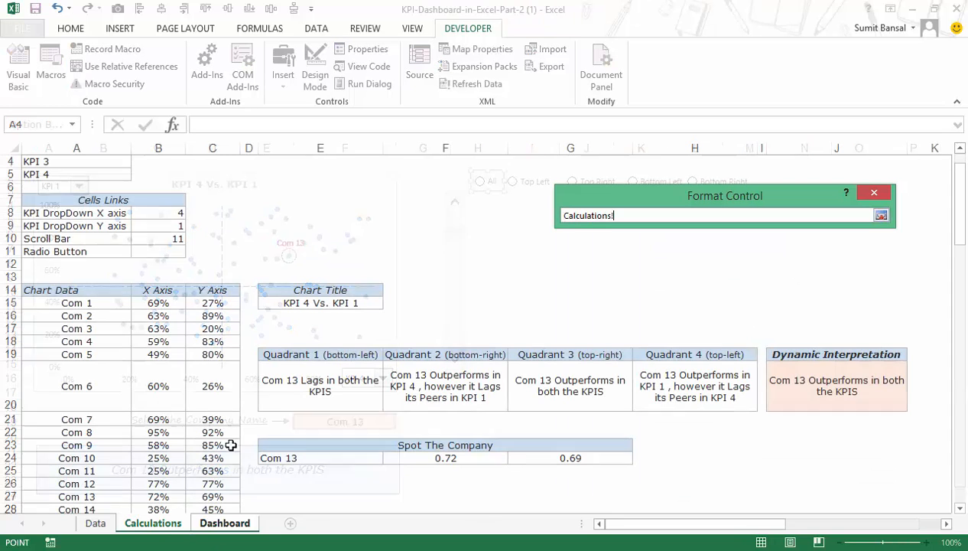
{"action": "left_click", "coordinate": [158, 251]}
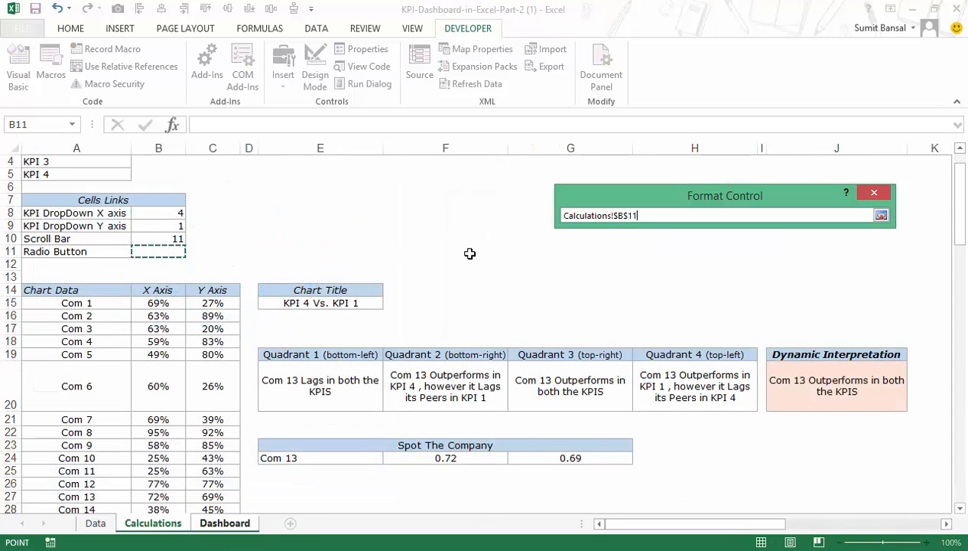
{"action": "left_click", "coordinate": [882, 216]}
{"action": "left_click", "coordinate": [787, 487]}
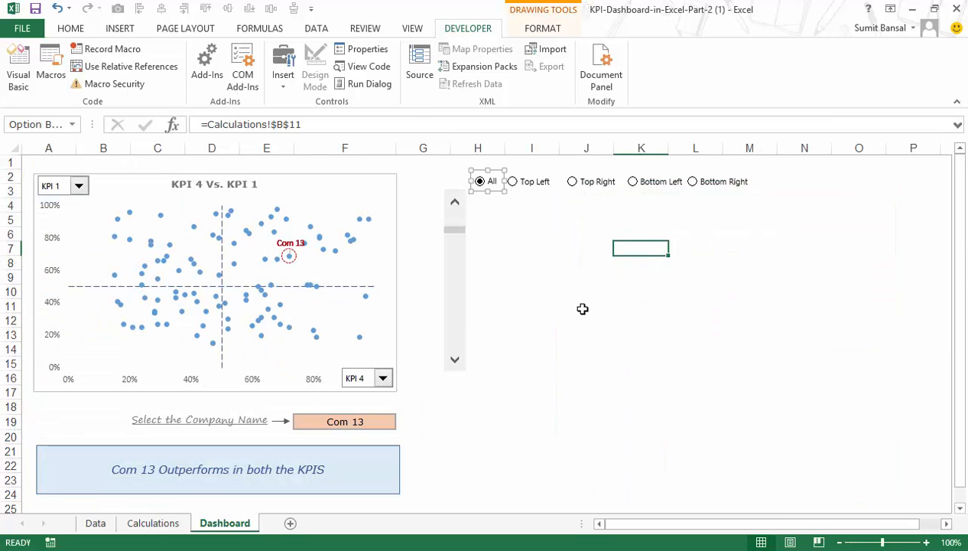
- Test the "All" and "Top Left" option buttons, checking the linked cell B11 on the Calculations sheet for each
{"action": "left_click", "coordinate": [581, 308]}
{"action": "left_click", "coordinate": [528, 189]}
{"action": "left_click", "coordinate": [481, 182]}
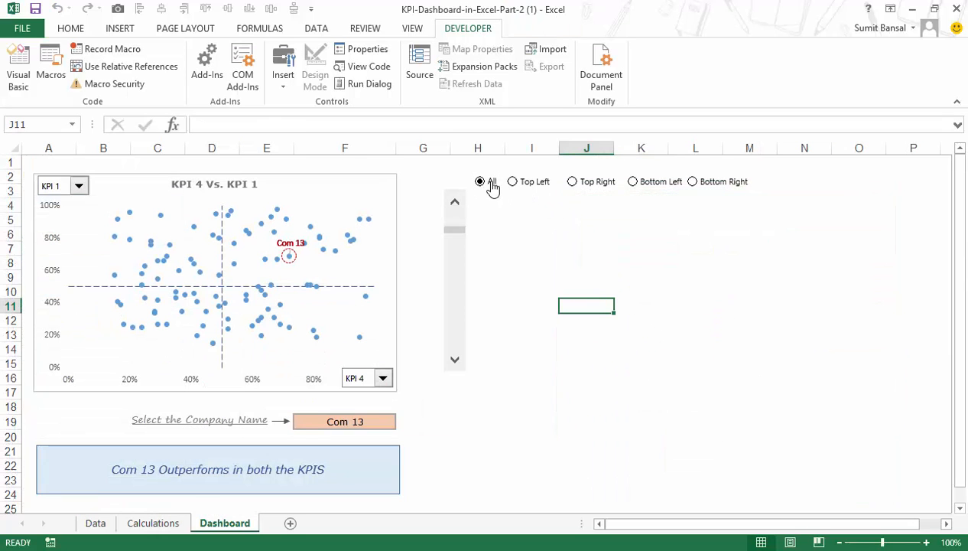
{"action": "left_click", "coordinate": [175, 524]}
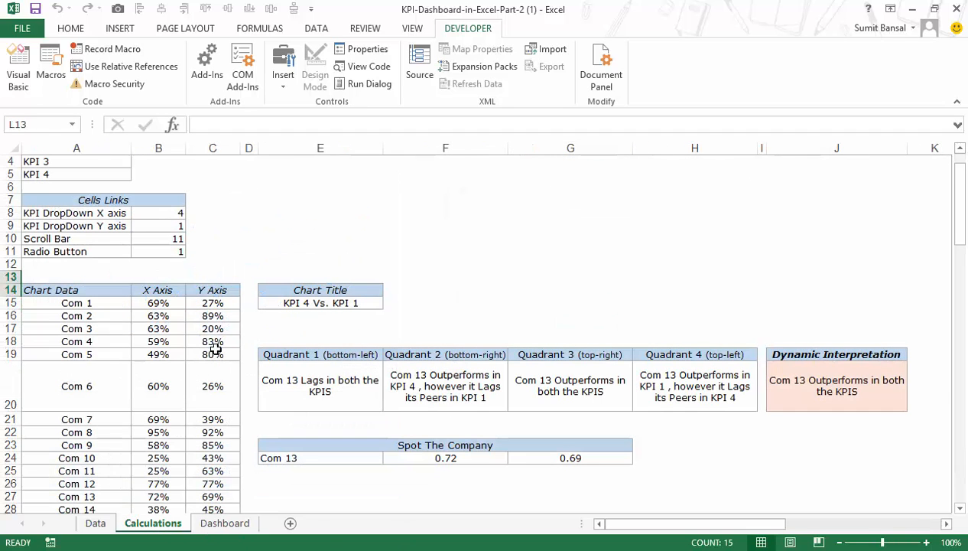
{"action": "left_click", "coordinate": [162, 252]}
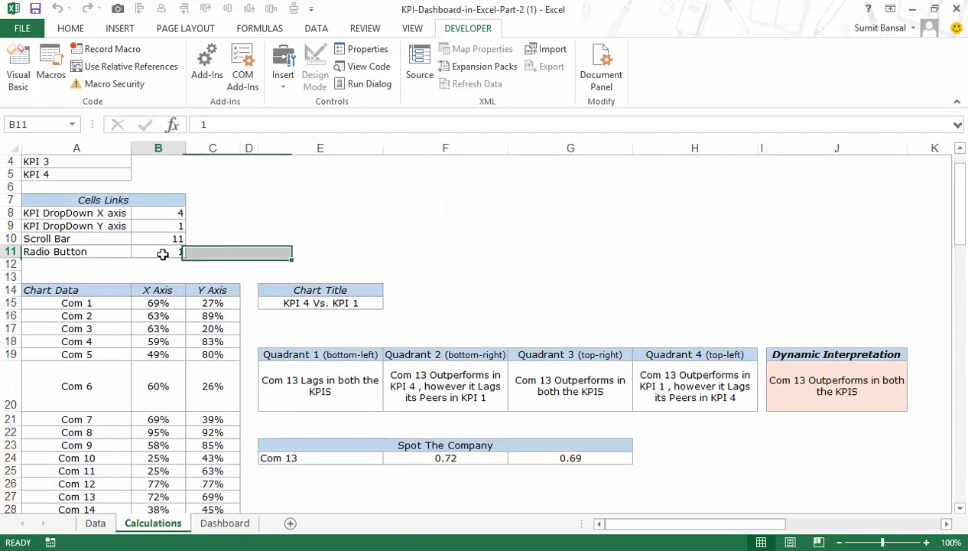
{"action": "left_click", "coordinate": [225, 523]}
{"action": "left_click", "coordinate": [524, 185]}
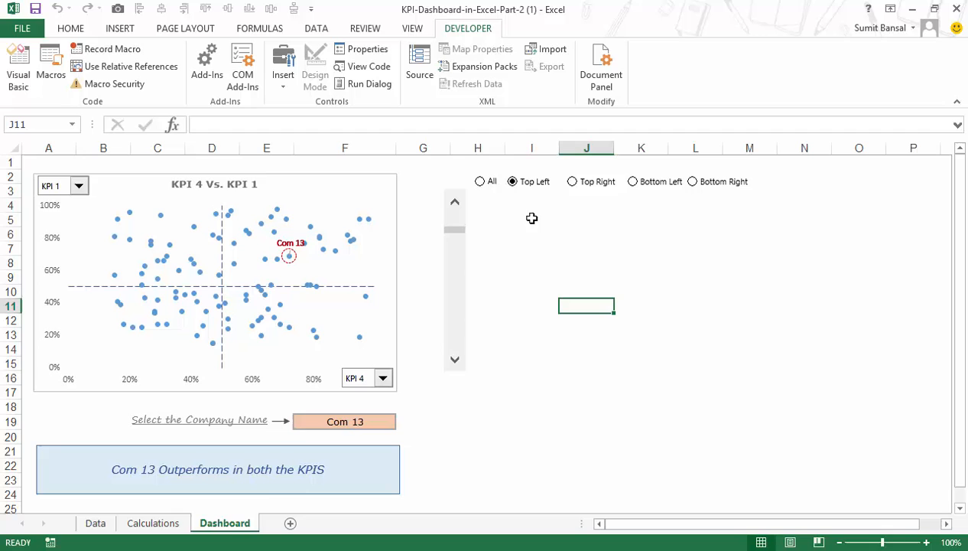
{"action": "left_click", "coordinate": [178, 523]}
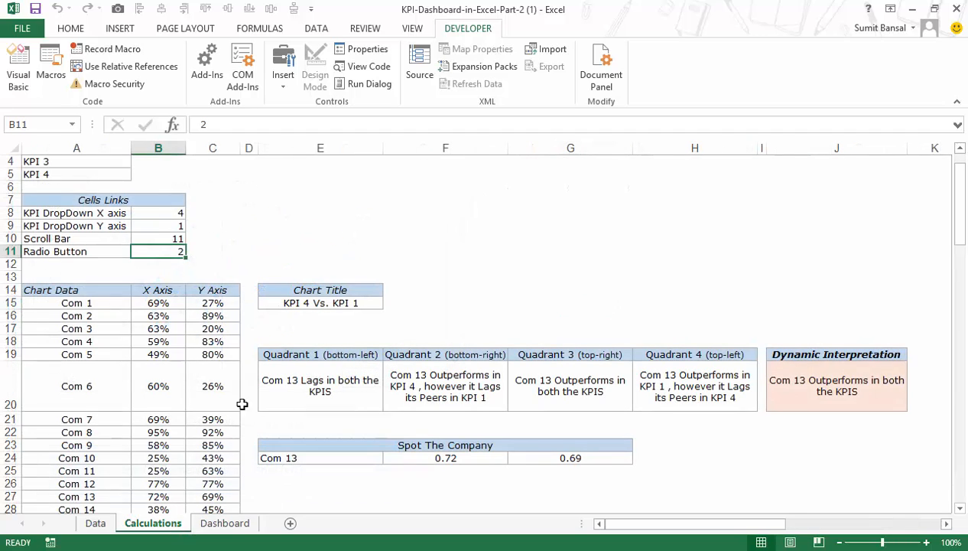
- Test the "Top Right", "Bottom Left" and "Bottom Right" option buttons against the linked Radio Button cell on the Calculations sheet
{"action": "left_click", "coordinate": [225, 523]}
{"action": "left_click", "coordinate": [593, 184]}
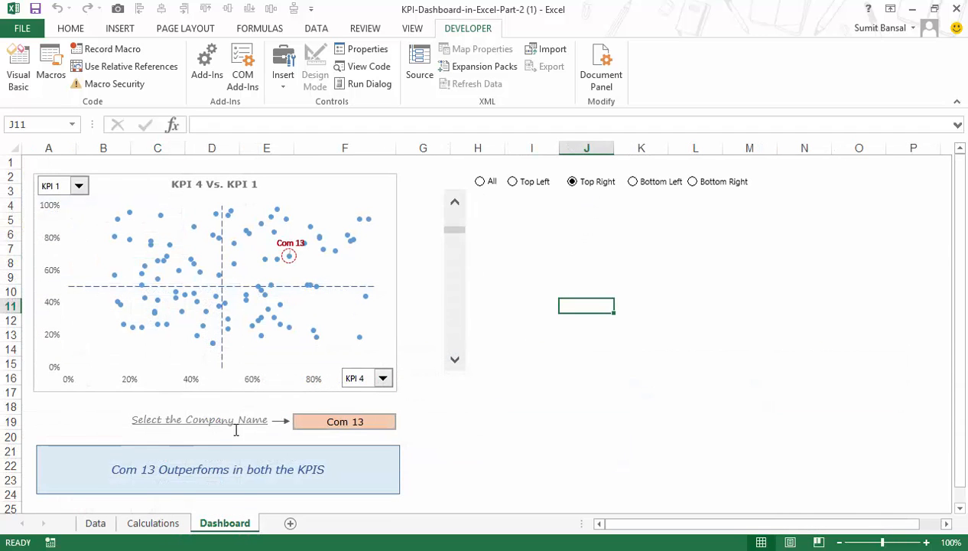
{"action": "left_click", "coordinate": [164, 523]}
{"action": "left_click", "coordinate": [223, 523]}
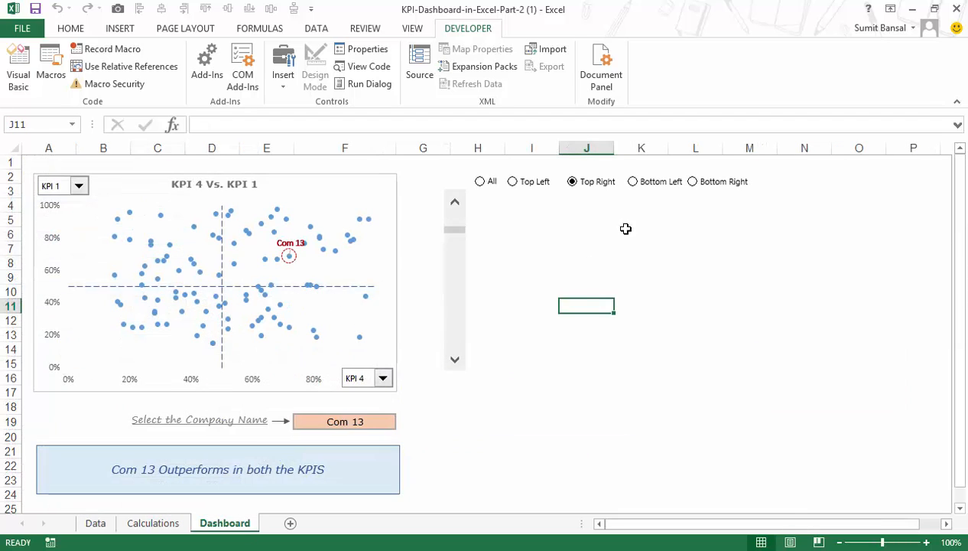
{"action": "left_click", "coordinate": [645, 184]}
{"action": "left_click", "coordinate": [688, 184]}
{"action": "left_click", "coordinate": [191, 523]}
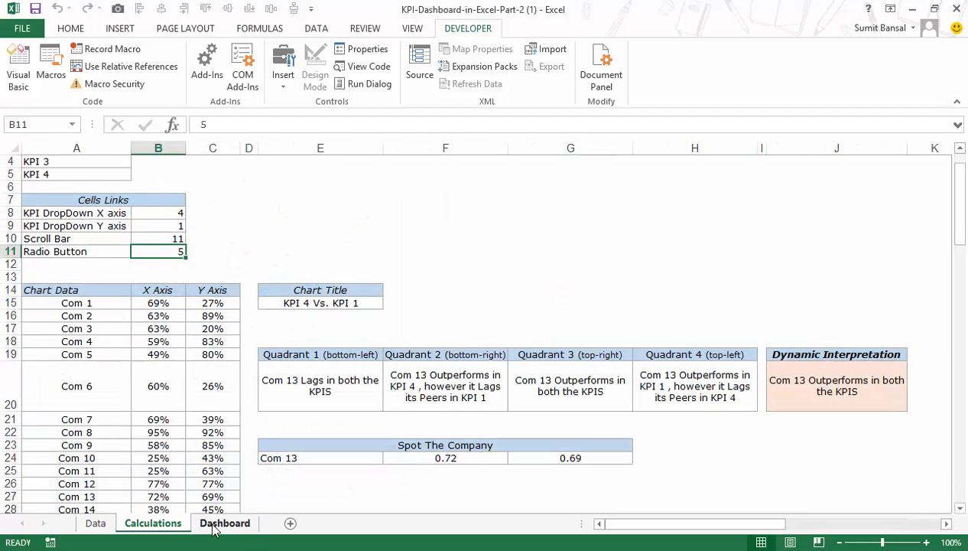
{"action": "left_click", "coordinate": [223, 523]}
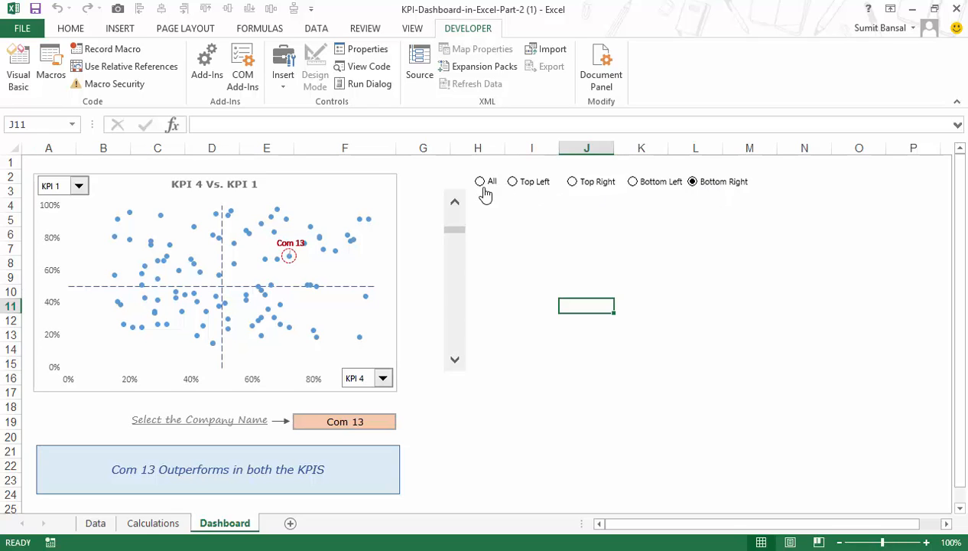
- Hide columns E to K on the Calculations sheet so the Quadrant table sits beside the chart data
{"action": "left_click", "coordinate": [152, 527]}
{"action": "left_click_drag", "start_coordinate": [676, 528], "coordinate": [640, 534]}
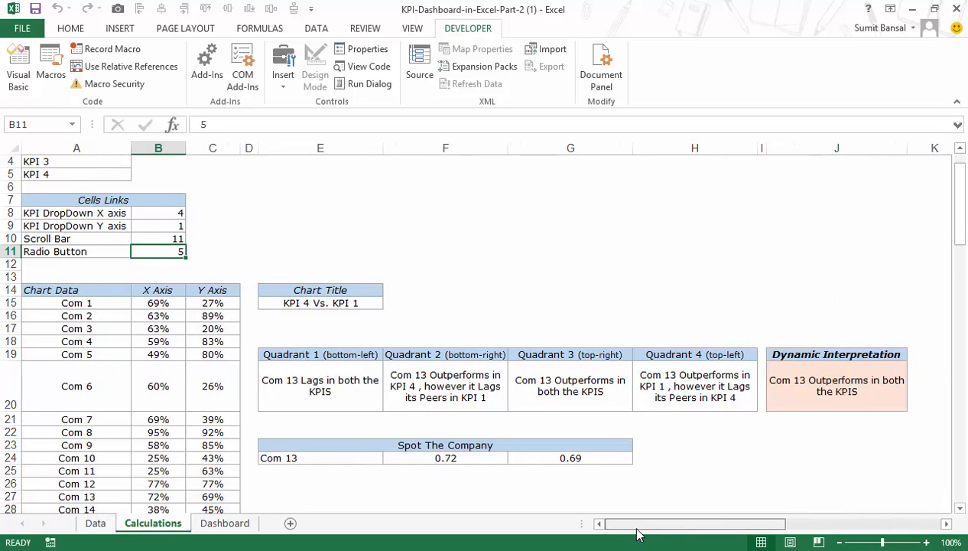
{"action": "left_click_drag", "start_coordinate": [264, 149], "coordinate": [769, 152]}
{"action": "right_click", "coordinate": [767, 155]}
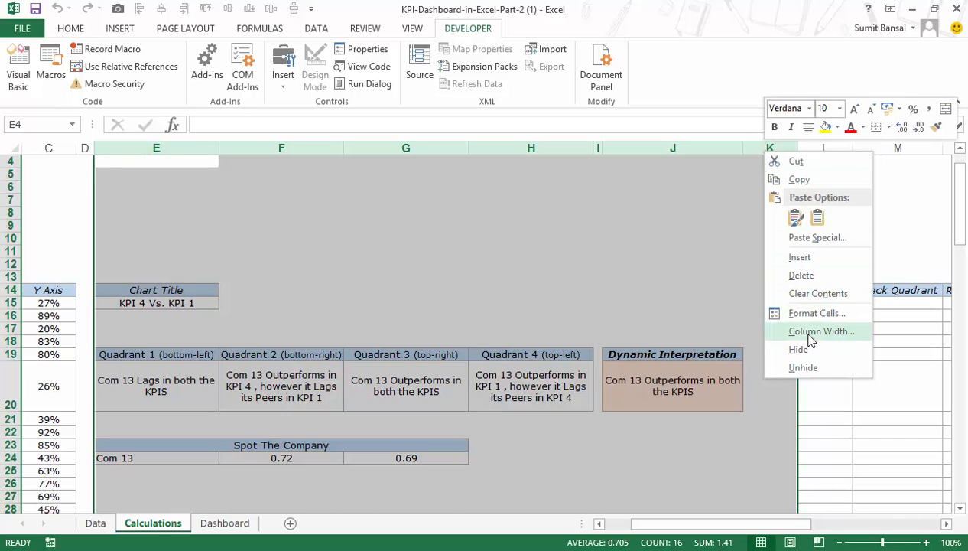
{"action": "left_click", "coordinate": [803, 356]}
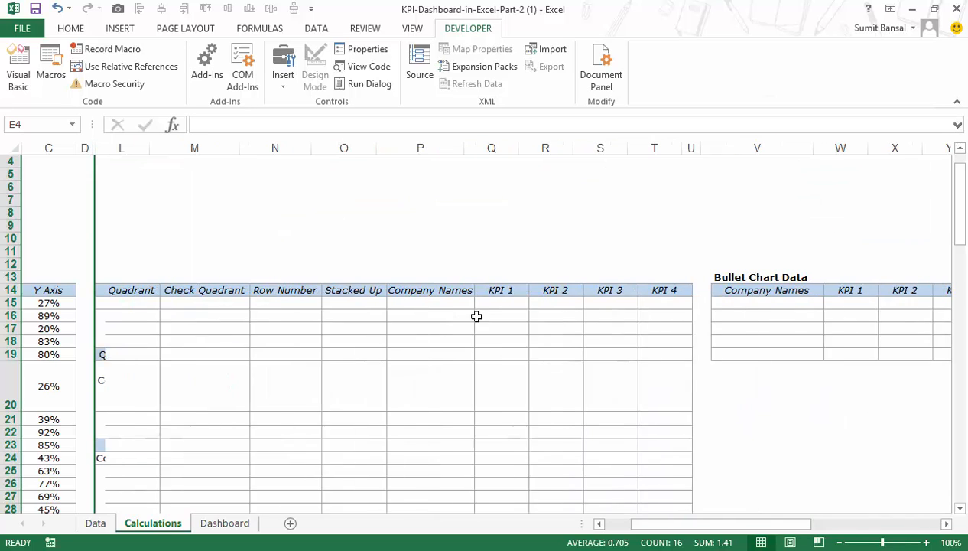
{"action": "left_click_drag", "start_coordinate": [666, 524], "coordinate": [638, 524]}
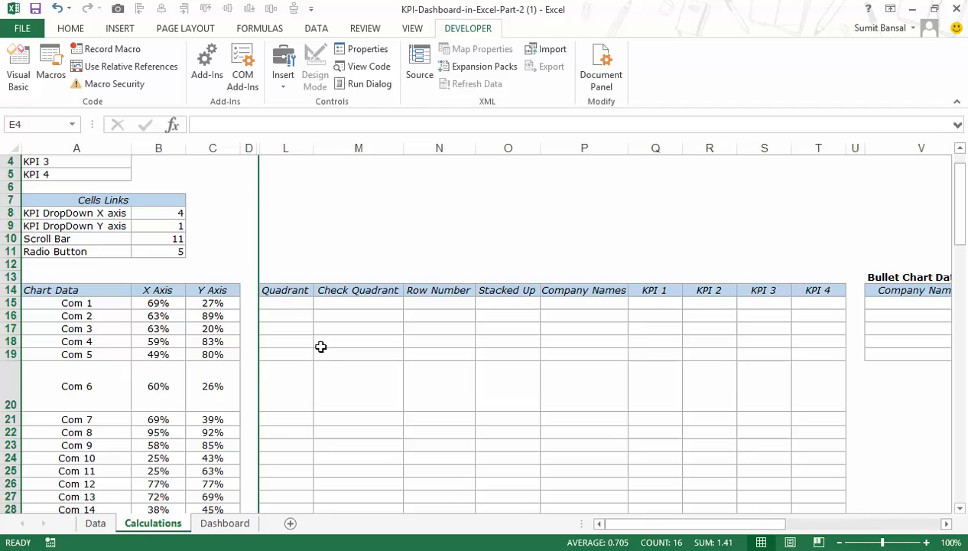
- In Quadrant cell L15 on the Calculations sheet, start an IF formula testing B15>.5, with nested IF(C15>.5,3,5) as its true result
{"action": "left_click", "coordinate": [281, 304]}
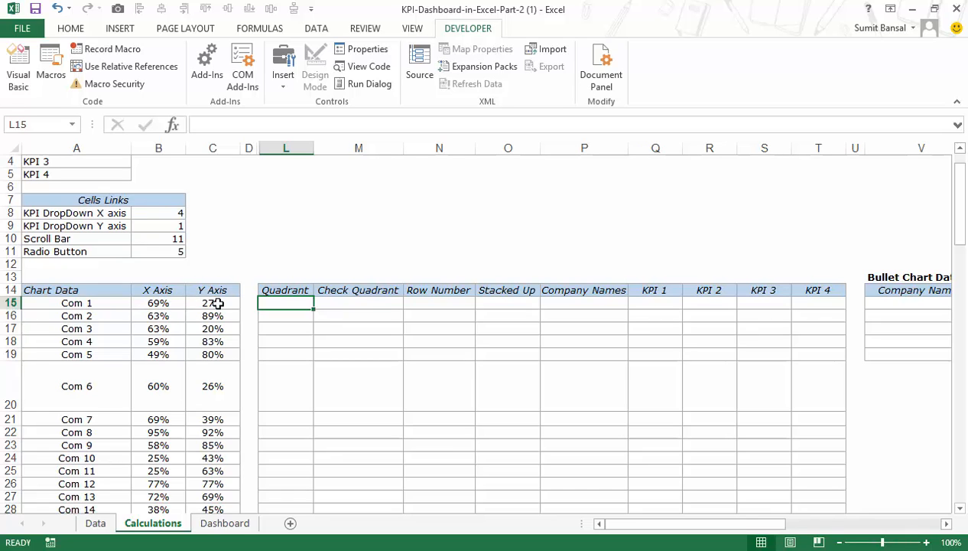
{"action": "scroll", "coordinate": [209, 335], "scroll_direction": "up", "scroll_amount": 1}
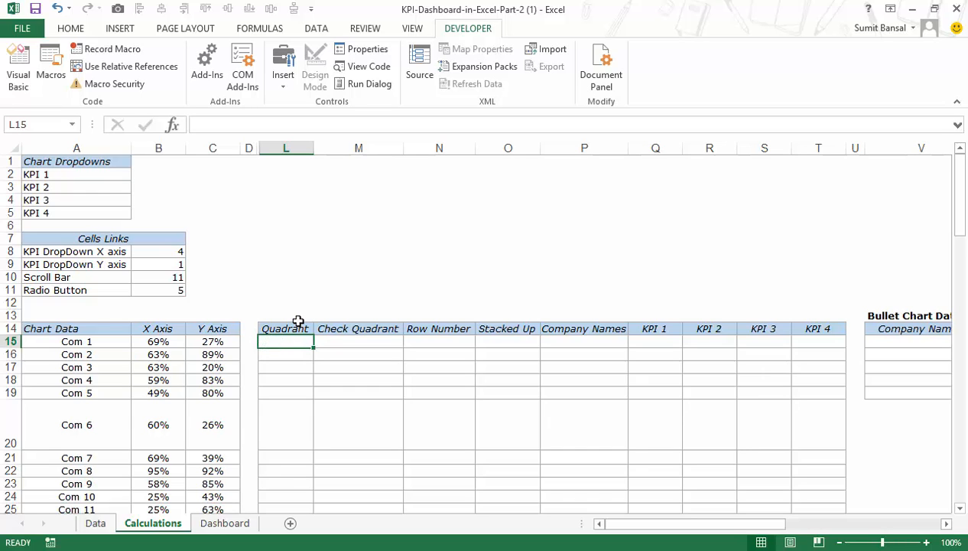
{"action": "left_click", "coordinate": [229, 522]}
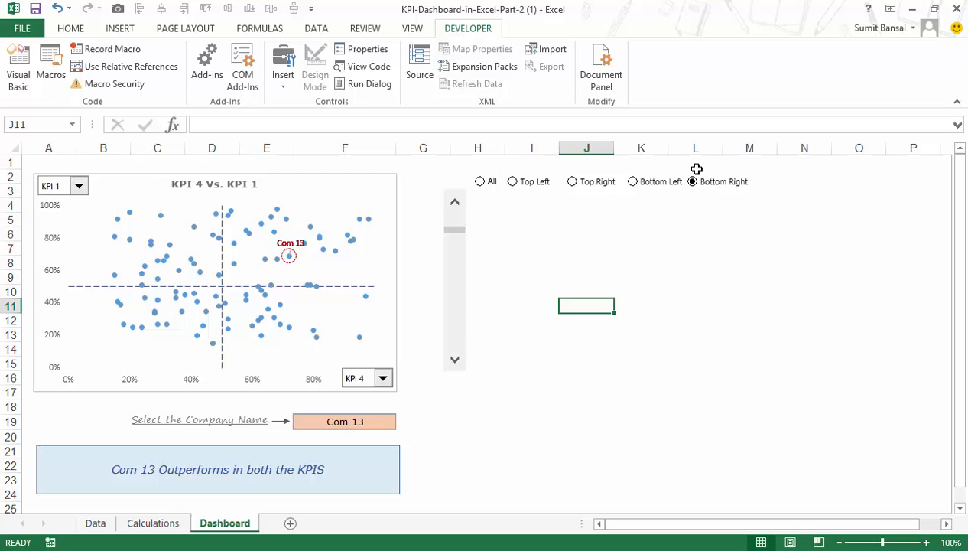
{"action": "left_click", "coordinate": [152, 523]}
{"action": "left_click_drag", "start_coordinate": [280, 344], "coordinate": [285, 470]}
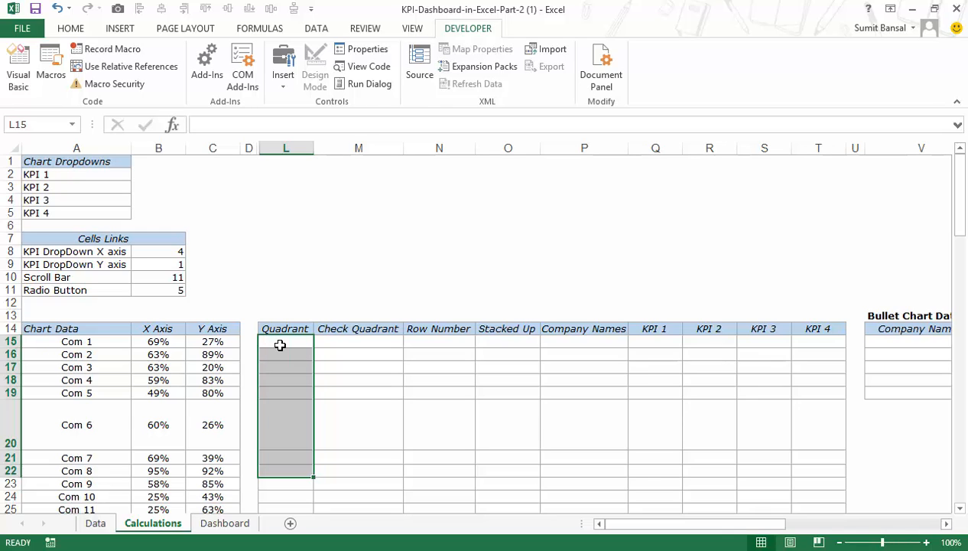
{"action": "left_click", "coordinate": [280, 345]}
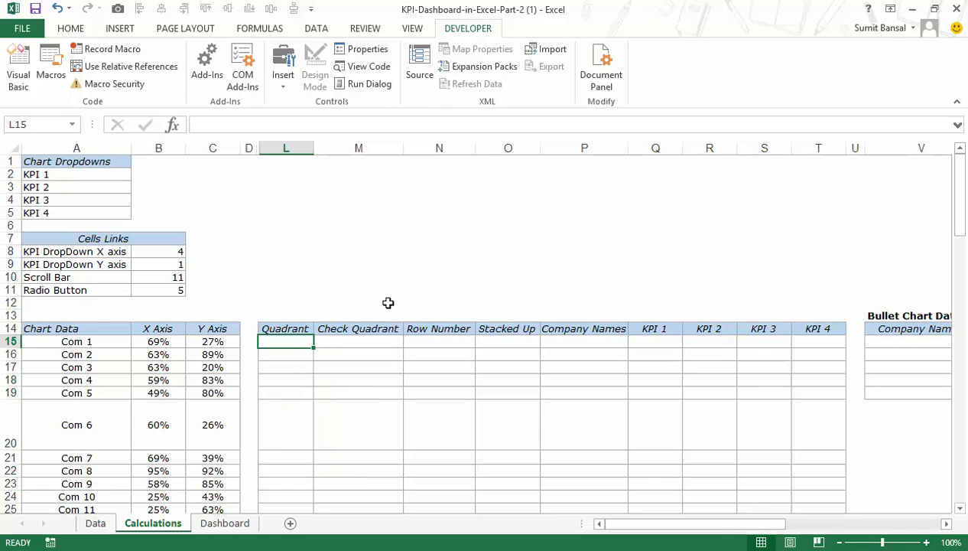
{"action": "type", "text": "=if"}
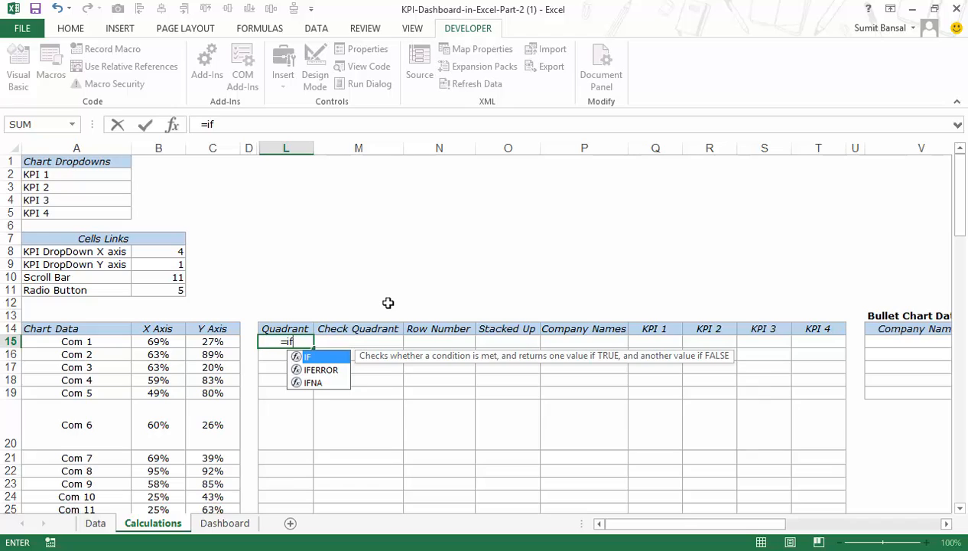
{"action": "type", "text": "("}
{"action": "left_click", "coordinate": [156, 340]}
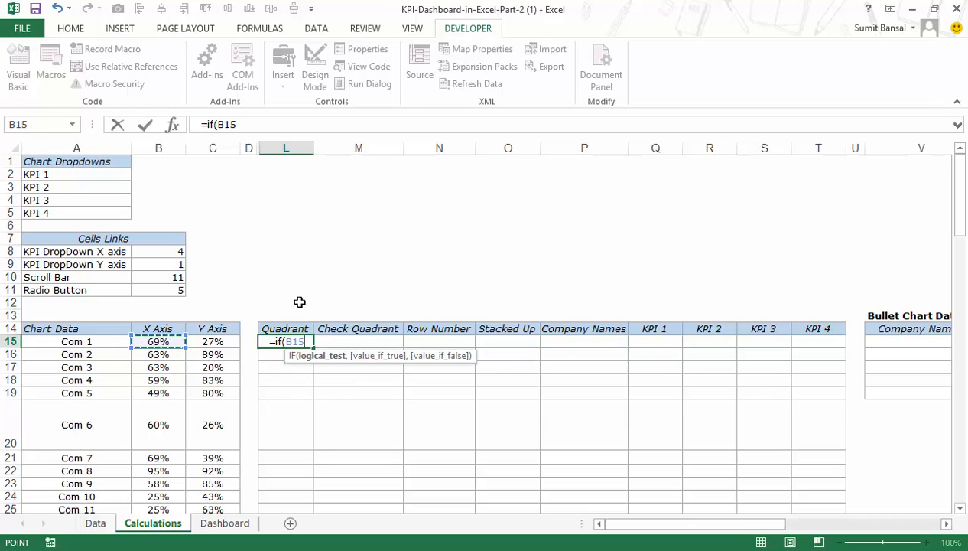
{"action": "type", "text": ">."}
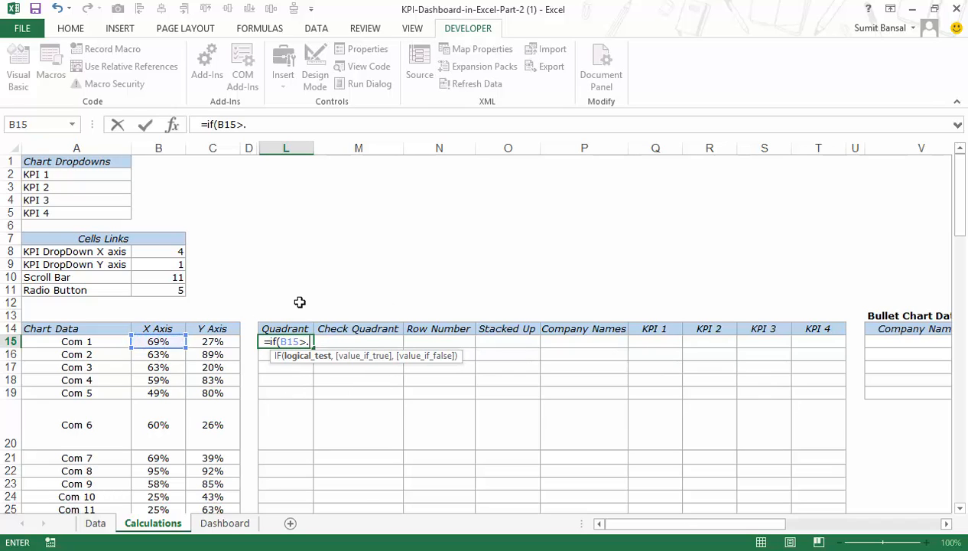
{"action": "type", "text": "5,if("}
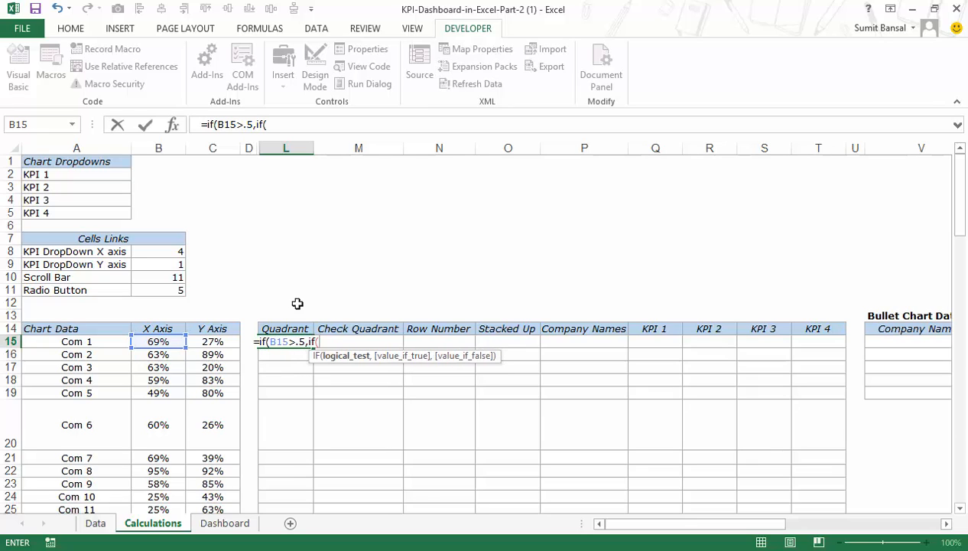
{"action": "left_click", "coordinate": [225, 341]}
{"action": "type", "text": ">"}
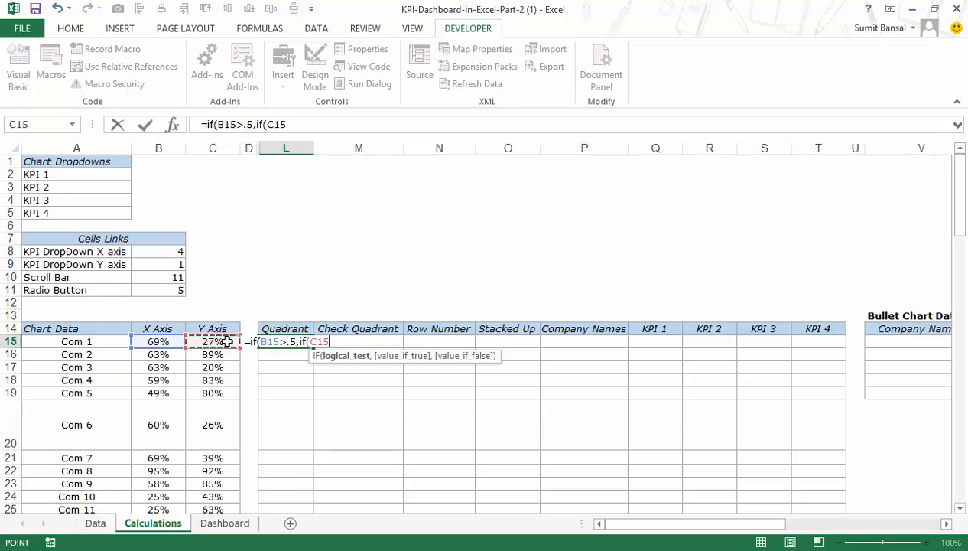
{"action": "type", "text": ".5,"}
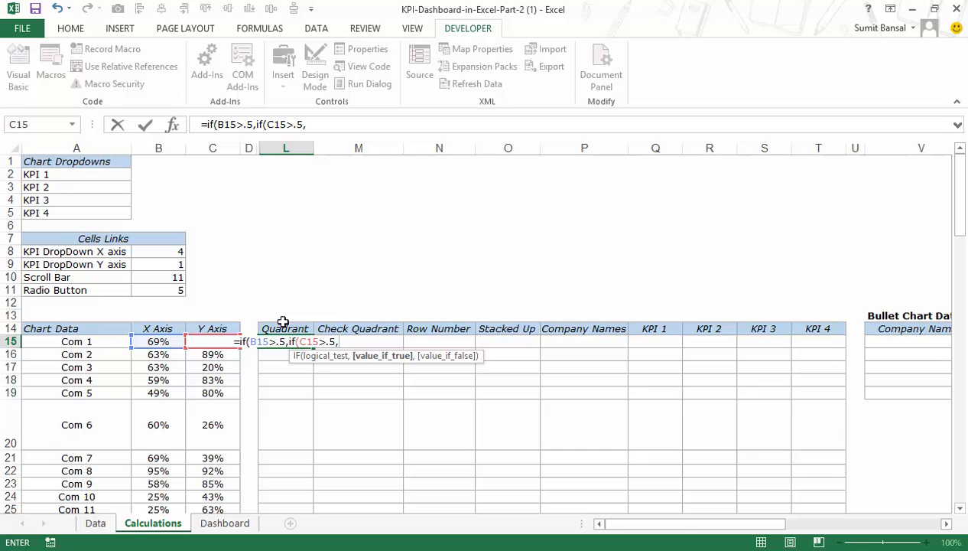
{"action": "type", "text": "3,5"}
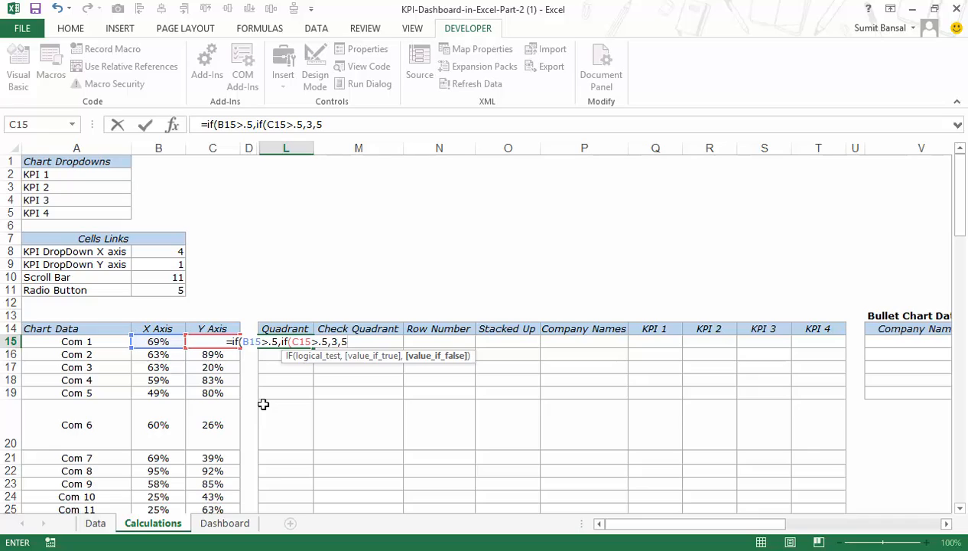
{"action": "type", "text": "),"}
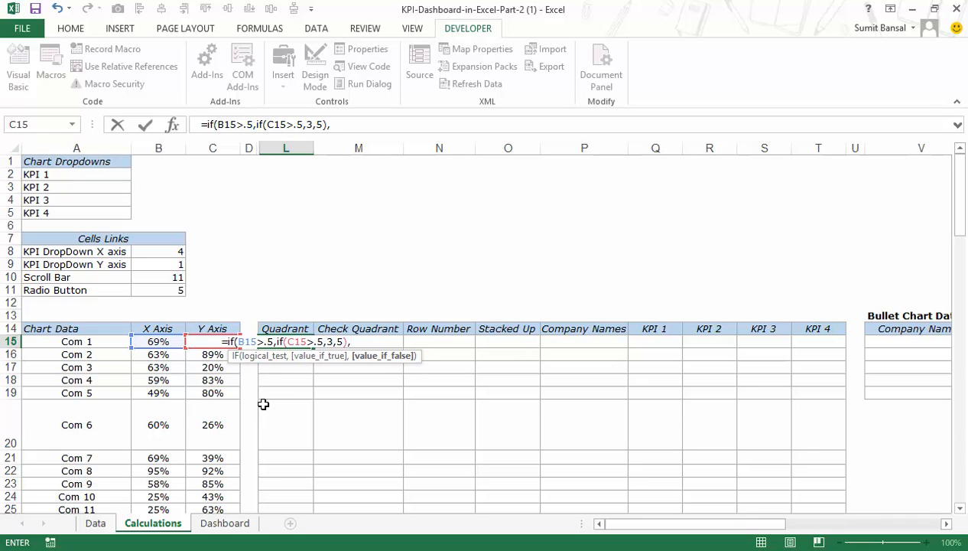
- Complete the L15 formula with nested IF(C15>.5,2,4) as the false result and enter it
{"action": "type", "text": "if("}
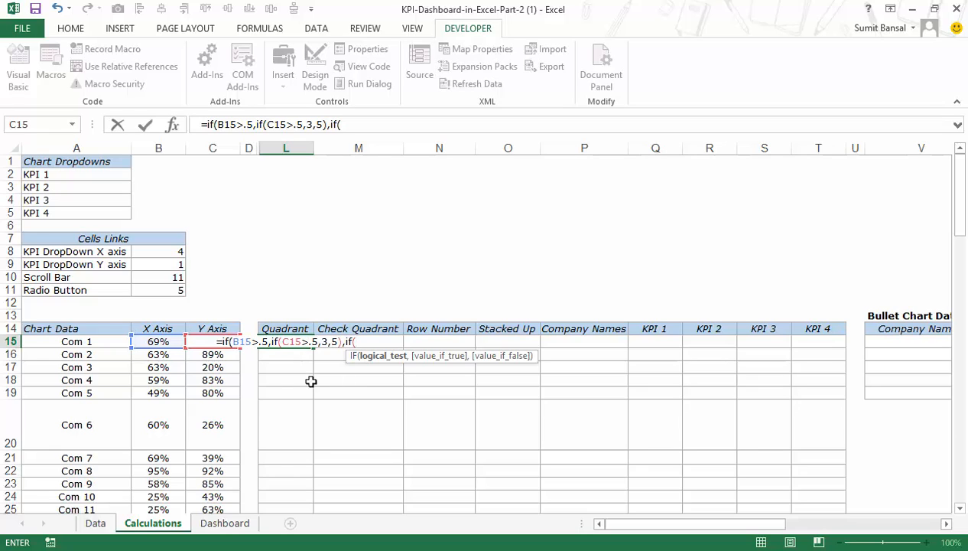
{"action": "left_click", "coordinate": [208, 352]}
{"action": "key", "text": "Up"}
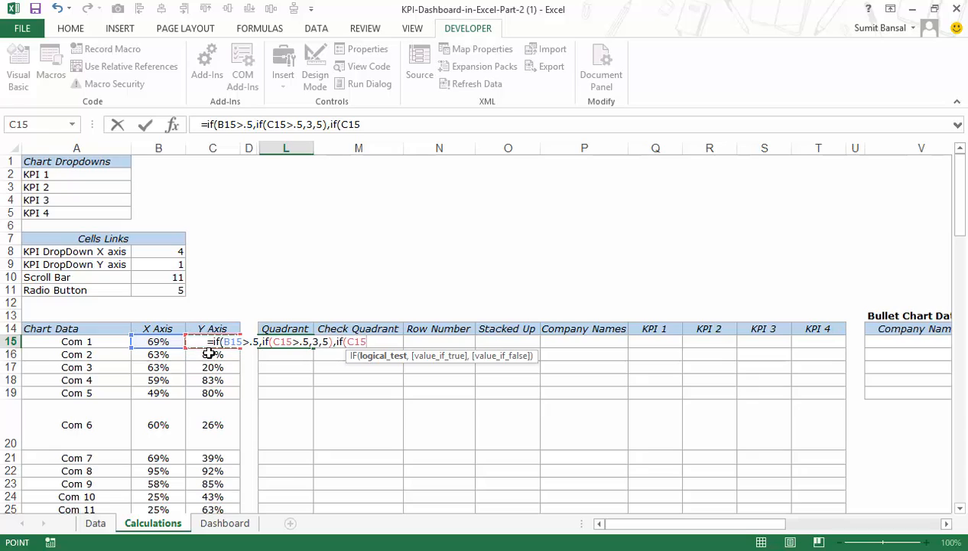
{"action": "type", "text": ">"}
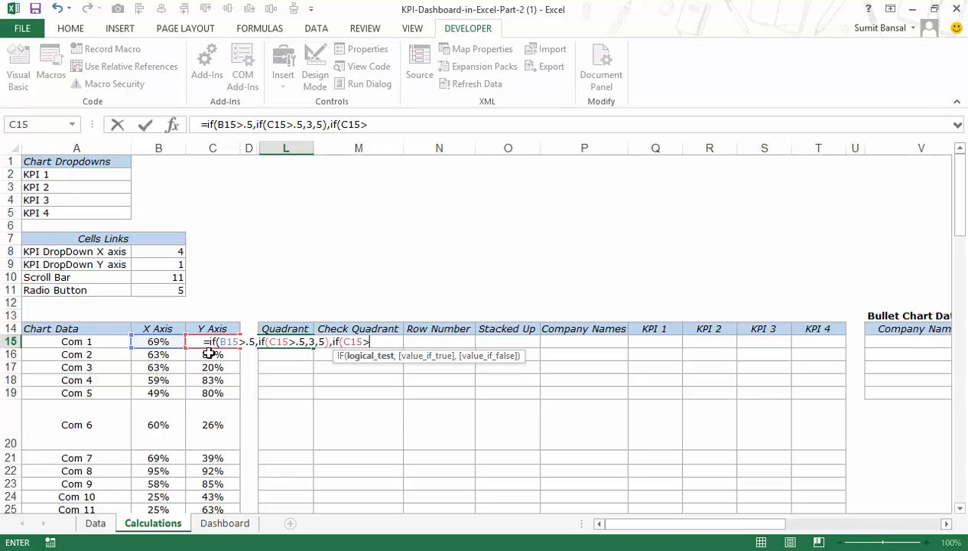
{"action": "type", "text": ".5,"}
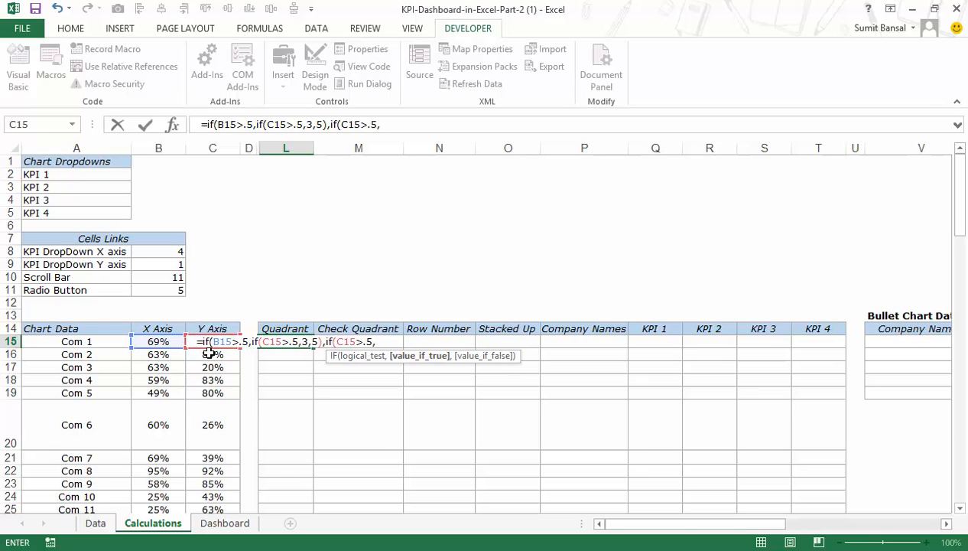
{"action": "type", "text": "2"}
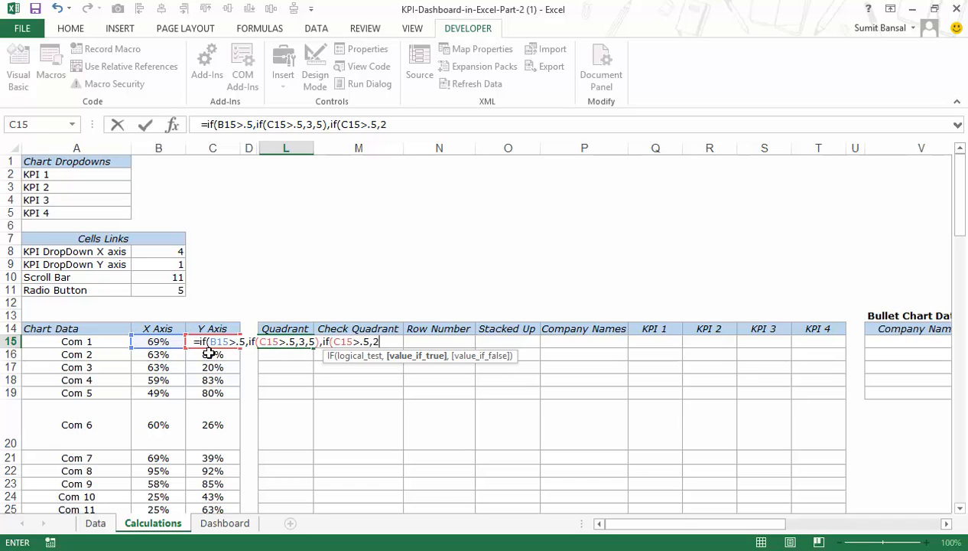
{"action": "type", "text": ",4"}
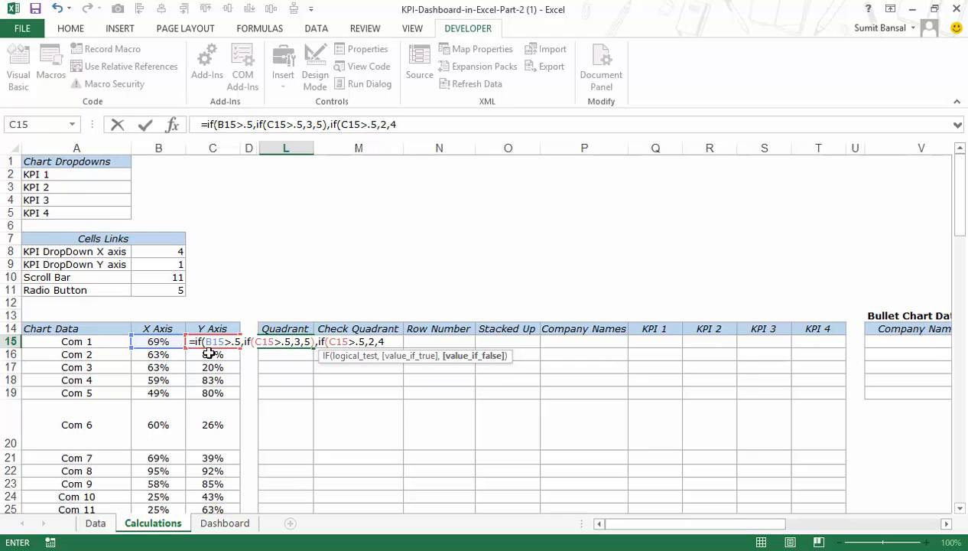
{"action": "type", "text": "))"}
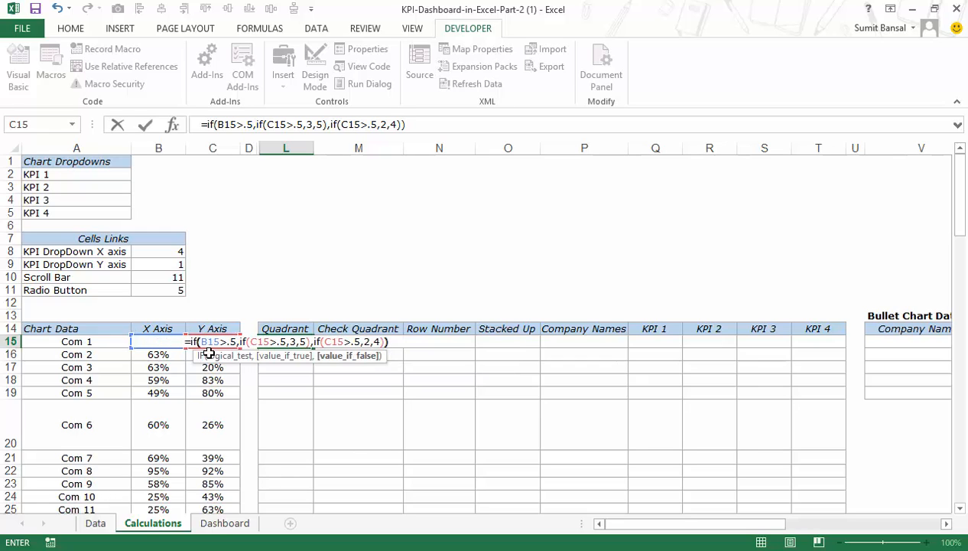
{"action": "key", "text": "Return"}
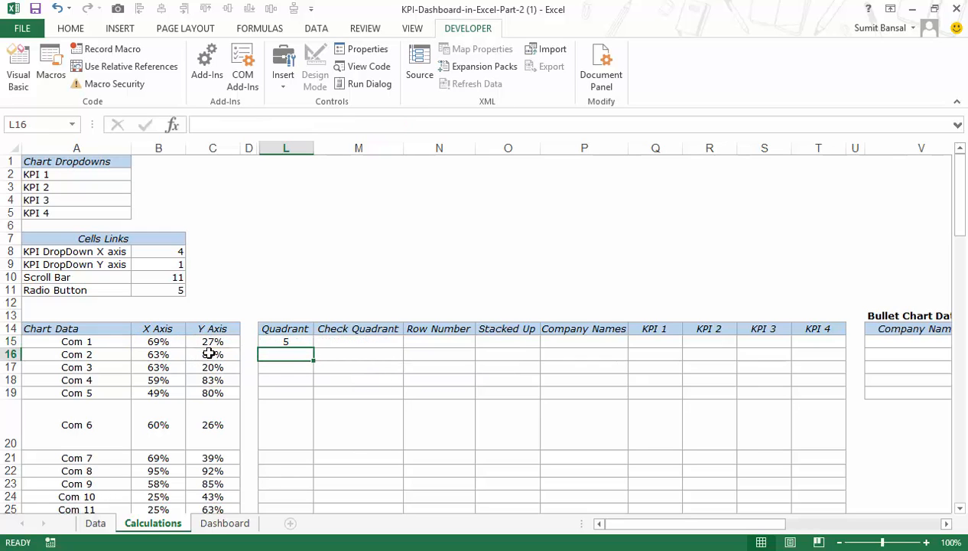
- Check the Quadrant formula for Com 1 by choosing Com 1 as the company name on the Dashboard sheet
{"action": "left_click", "coordinate": [289, 340]}
{"action": "scroll", "coordinate": [262, 333], "scroll_direction": "down", "scroll_amount": 1}
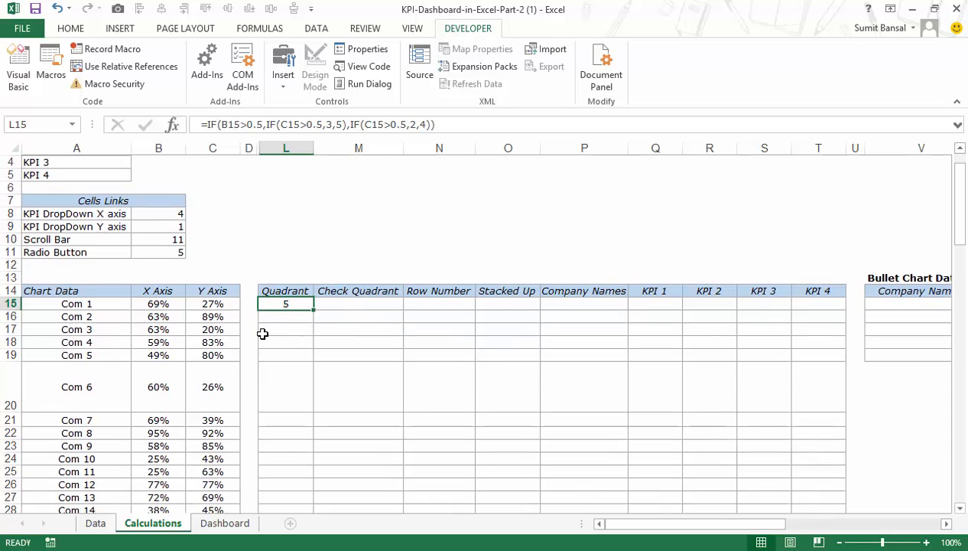
{"action": "left_click", "coordinate": [224, 526]}
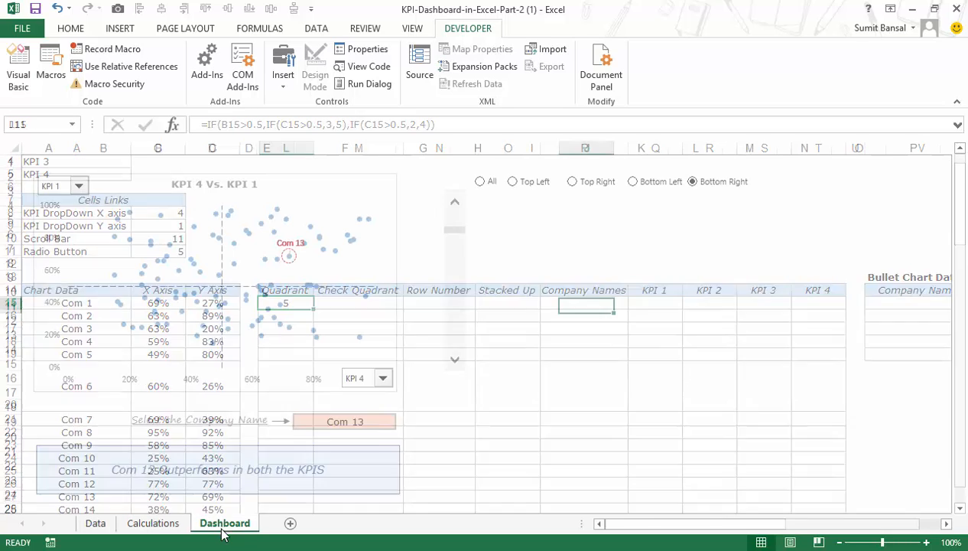
{"action": "left_click", "coordinate": [177, 528]}
{"action": "left_click", "coordinate": [210, 526]}
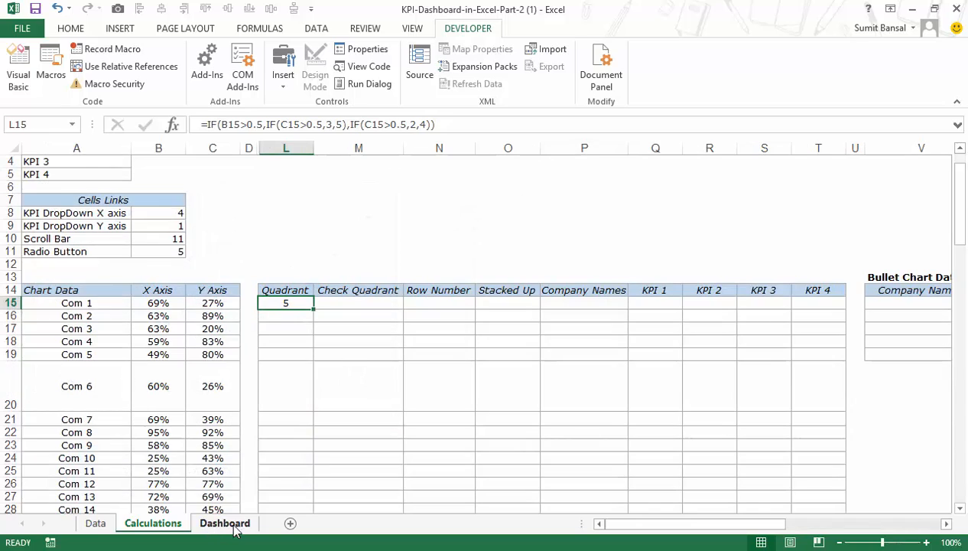
{"action": "left_click", "coordinate": [391, 422]}
{"action": "left_click", "coordinate": [403, 422]}
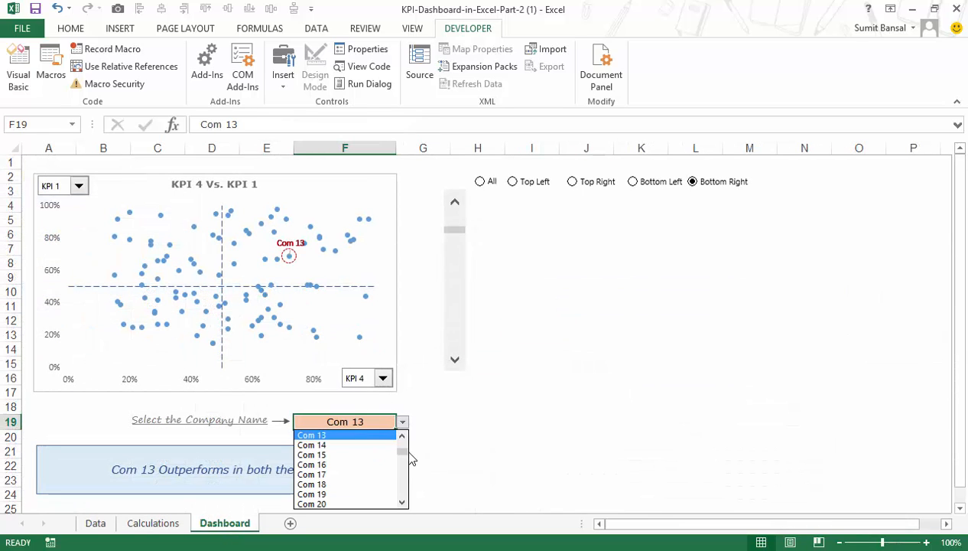
{"action": "scroll", "coordinate": [405, 451], "scroll_direction": "up", "scroll_amount": 4}
{"action": "left_click", "coordinate": [366, 436]}
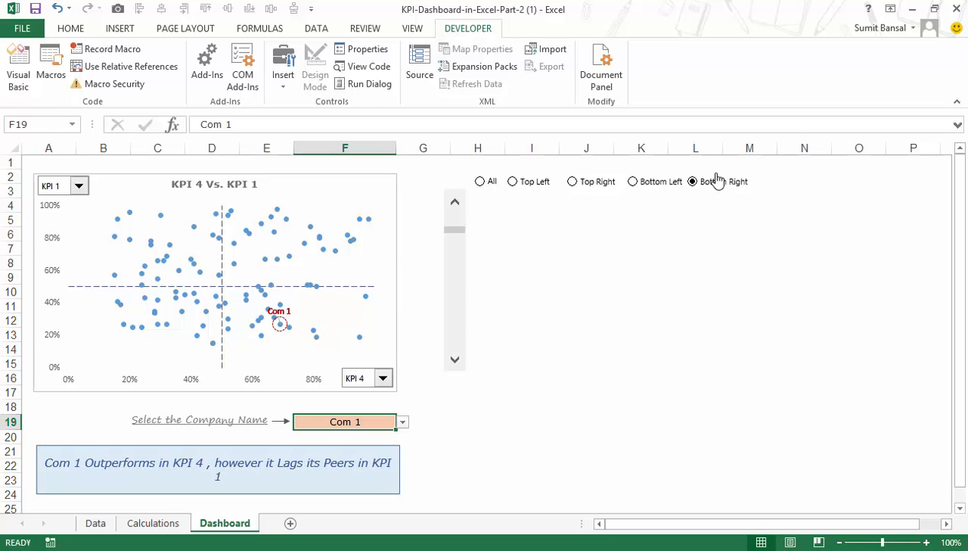
- Fill the L15 formula down the Quadrant column on the Calculations sheet for all companies
{"action": "left_click", "coordinate": [167, 526]}
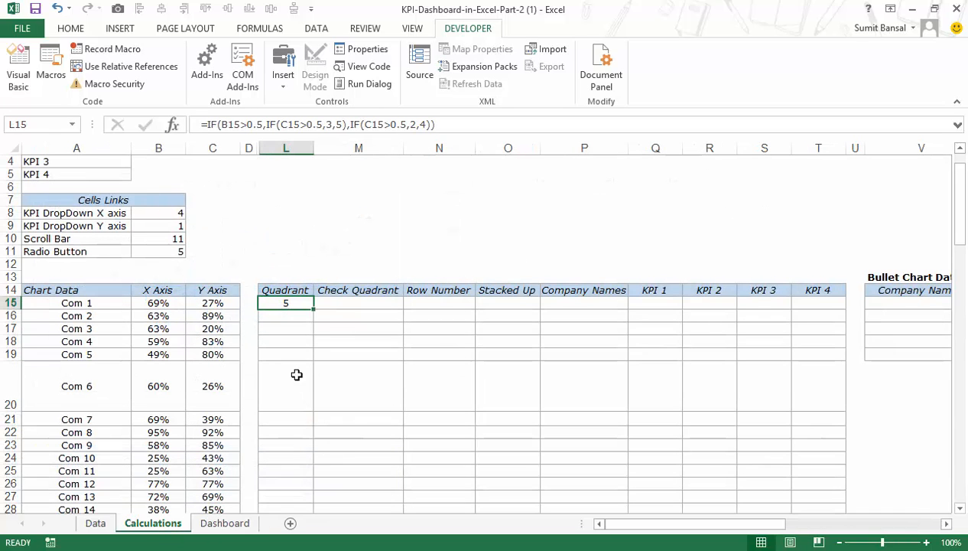
{"action": "left_click_drag", "start_coordinate": [314, 309], "coordinate": [287, 487]}
{"action": "scroll", "coordinate": [329, 372], "scroll_direction": "up", "scroll_amount": 6}
{"action": "scroll", "coordinate": [329, 372], "scroll_direction": "up", "scroll_amount": 20}
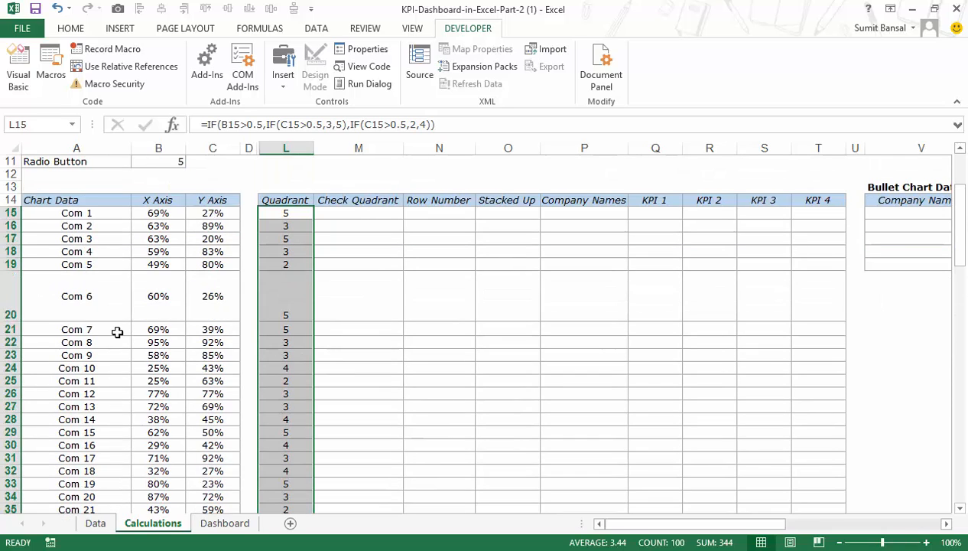
- Check the Com 7 row on the Calculations sheet against the chart by choosing Com 7 as the Dashboard company name
{"action": "left_click_drag", "start_coordinate": [117, 329], "coordinate": [312, 330]}
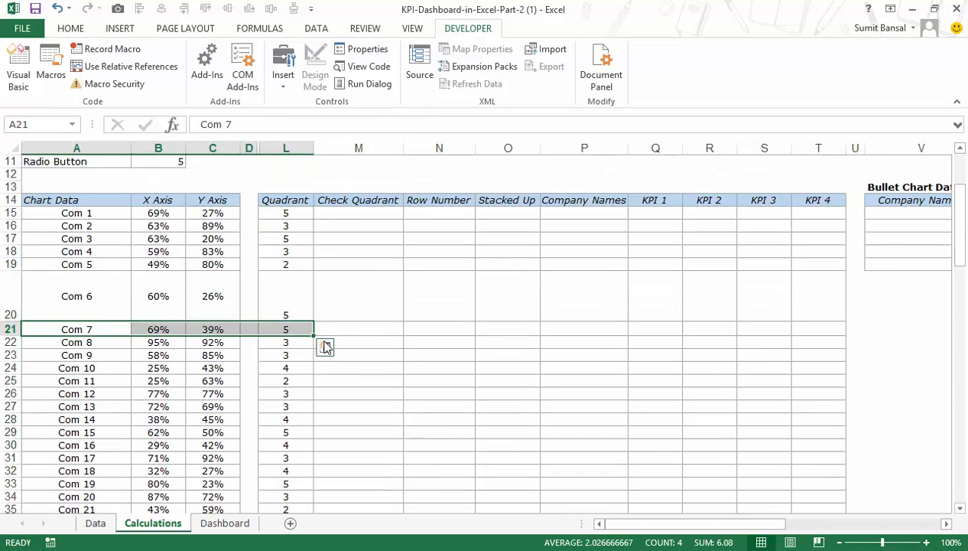
{"action": "left_click", "coordinate": [224, 525]}
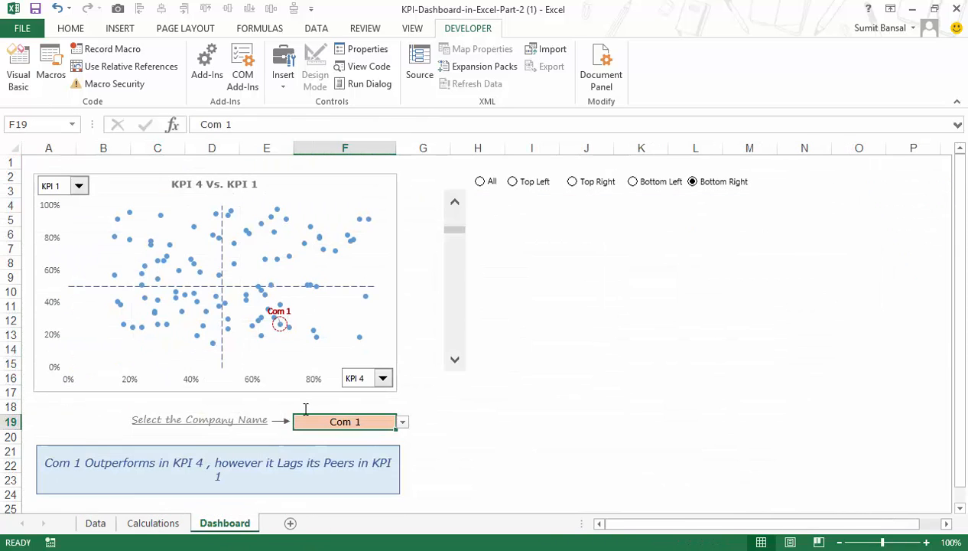
{"action": "left_click", "coordinate": [402, 421]}
{"action": "left_click", "coordinate": [375, 494]}
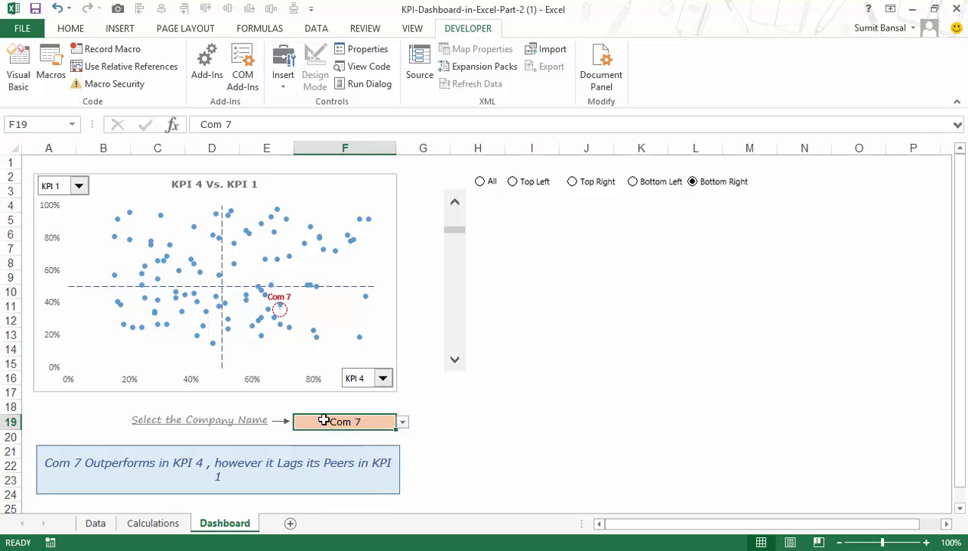
- Start the Check Quadrant formula in M15 on the Calculations sheet with =IF($B$11=1,TRUE, leaving the false result open
{"action": "left_click", "coordinate": [147, 526]}
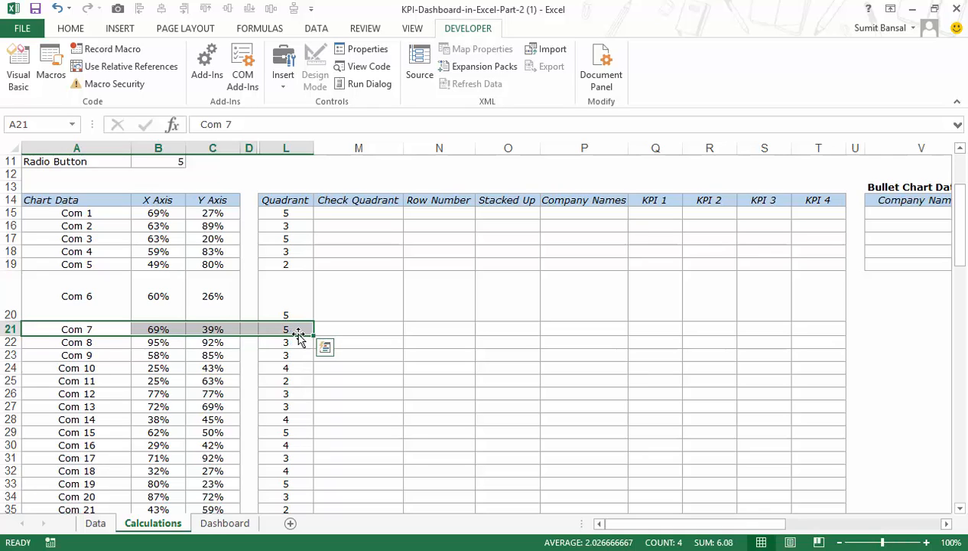
{"action": "left_click", "coordinate": [325, 216]}
{"action": "scroll", "coordinate": [281, 396], "scroll_direction": "up", "scroll_amount": 1}
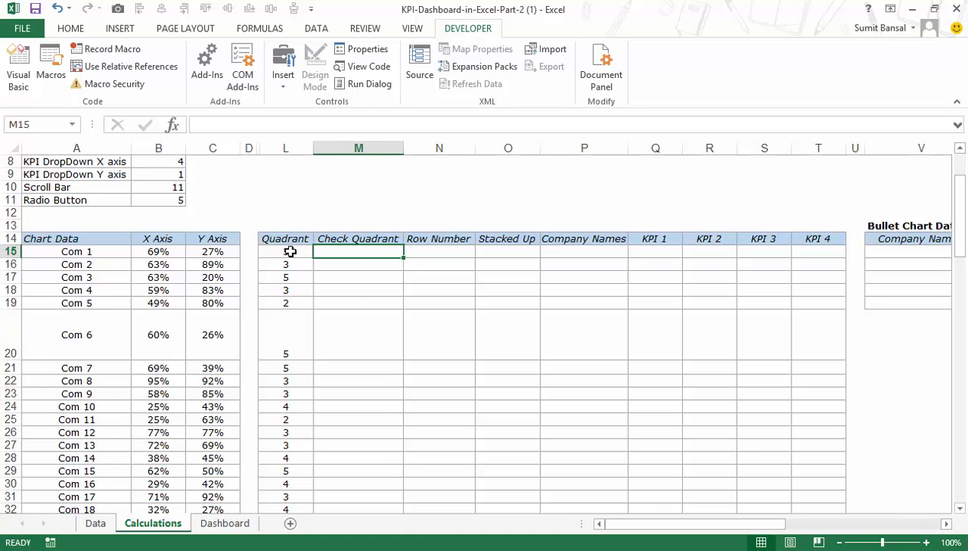
{"action": "type", "text": "=if"}
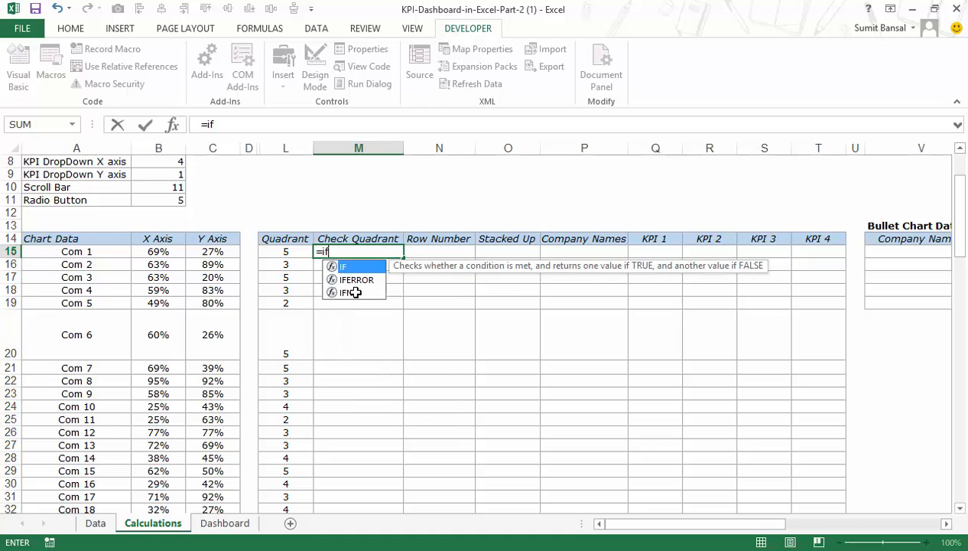
{"action": "type", "text": "("}
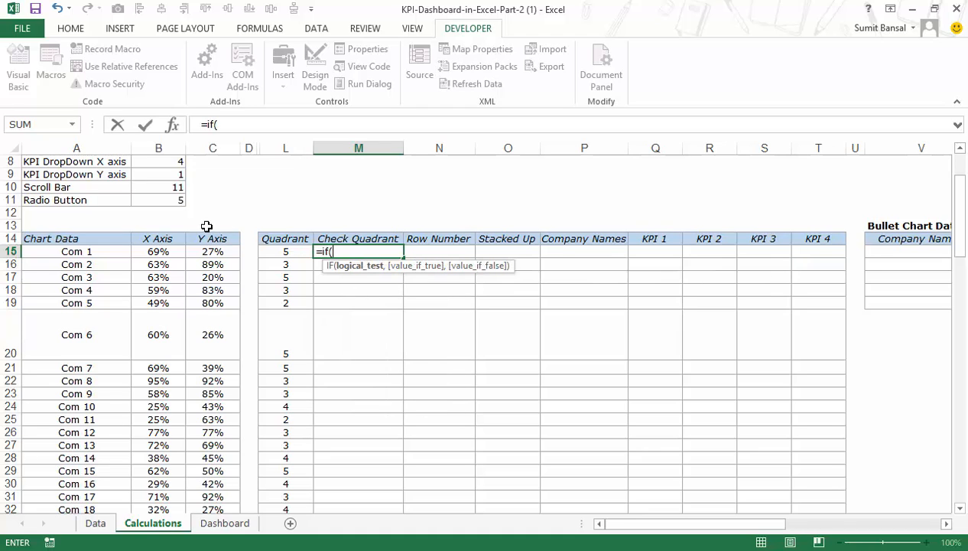
{"action": "left_click", "coordinate": [172, 200]}
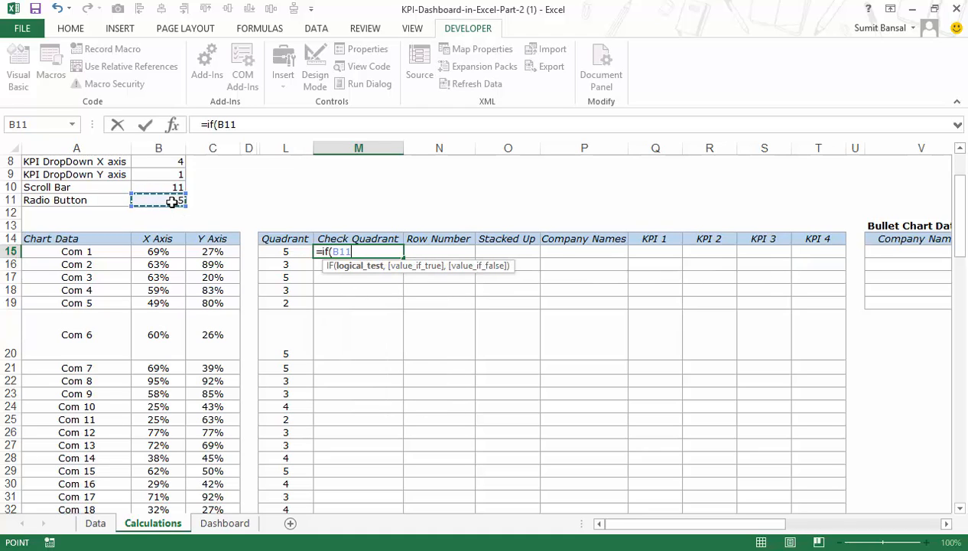
{"action": "type", "text": "="}
{"action": "key", "text": "F4"}
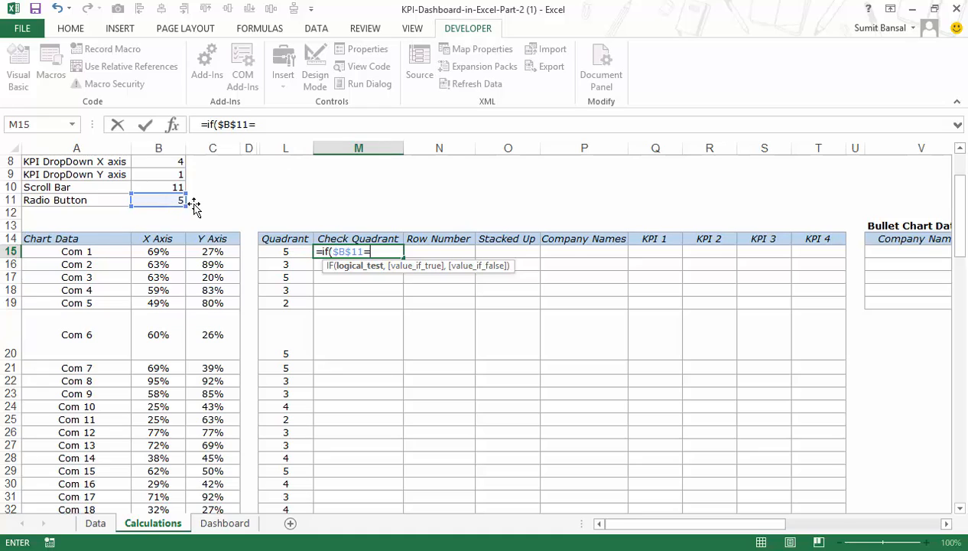
{"action": "type", "text": "1"}
{"action": "type", "text": ",T"}
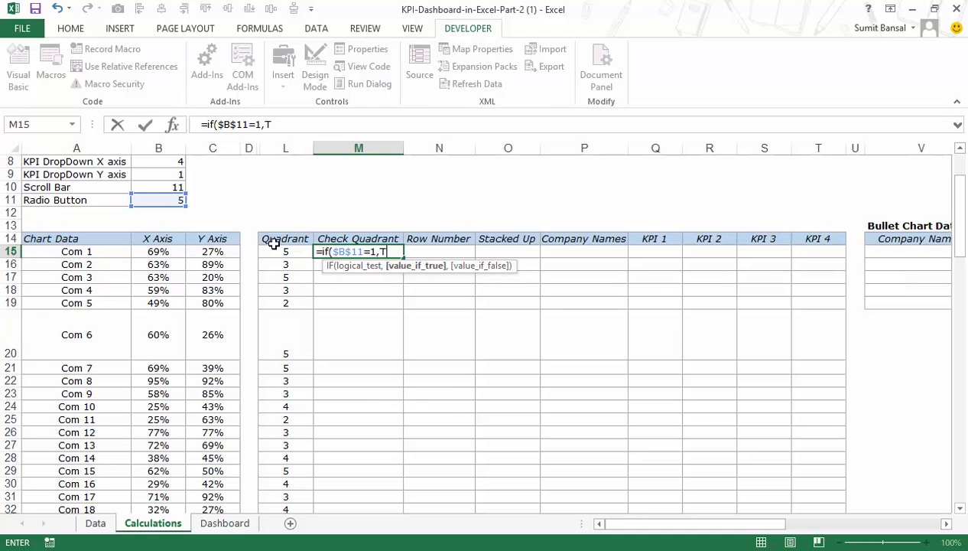
{"action": "type", "text": "ru"}
{"action": "key", "text": "BackSpace"}
{"action": "type", "text": "rue"}
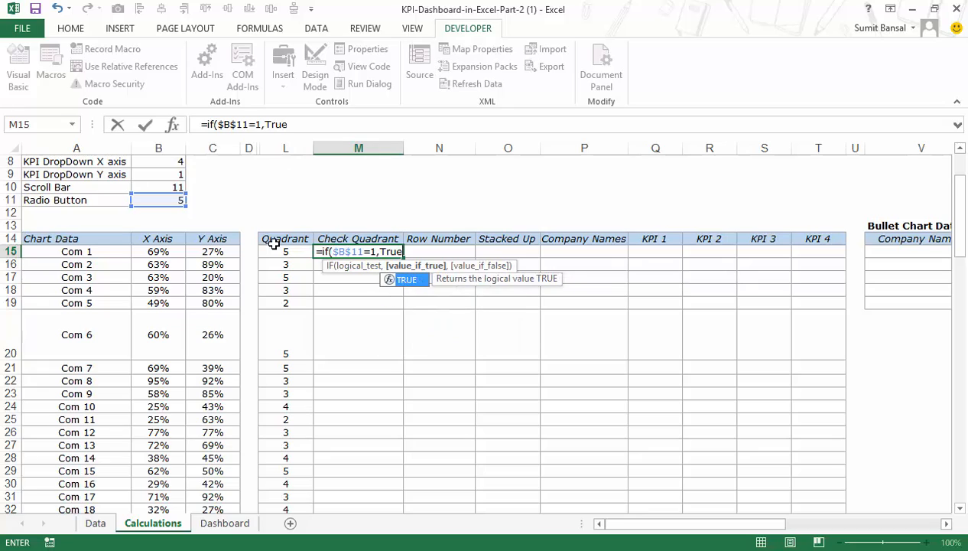
{"action": "type", "text": ","}
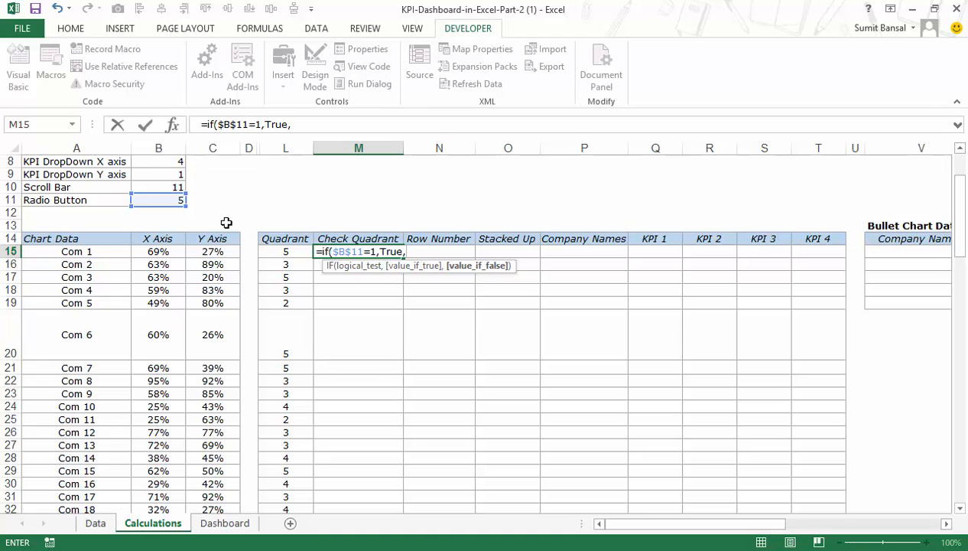
- Complete the M15 formula with nested IF($B$11=L15,TRUE,FALSE) as the false result and fill it down the Check Quadrant column
{"action": "type", "text": "if"}
{"action": "key", "text": "Tab"}
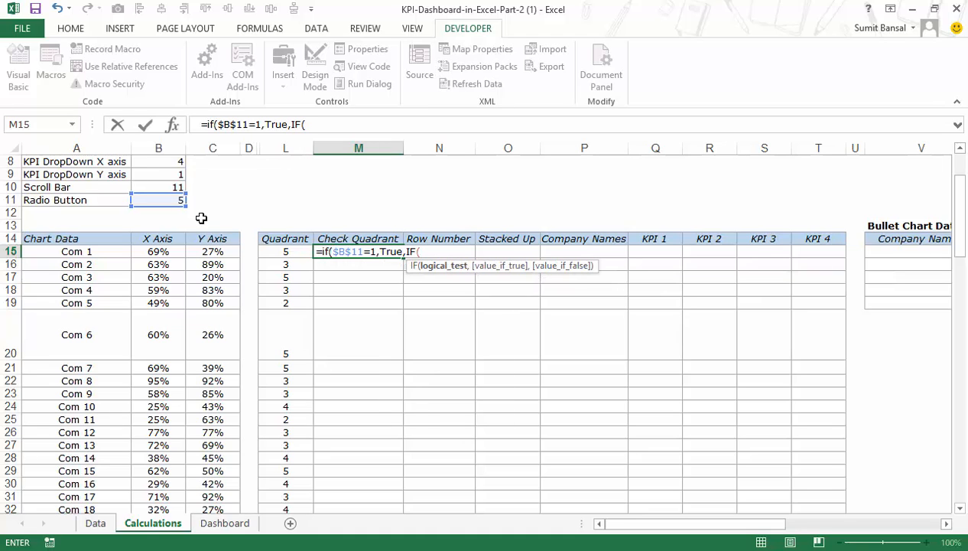
{"action": "left_click", "coordinate": [159, 198]}
{"action": "key", "text": "F4"}
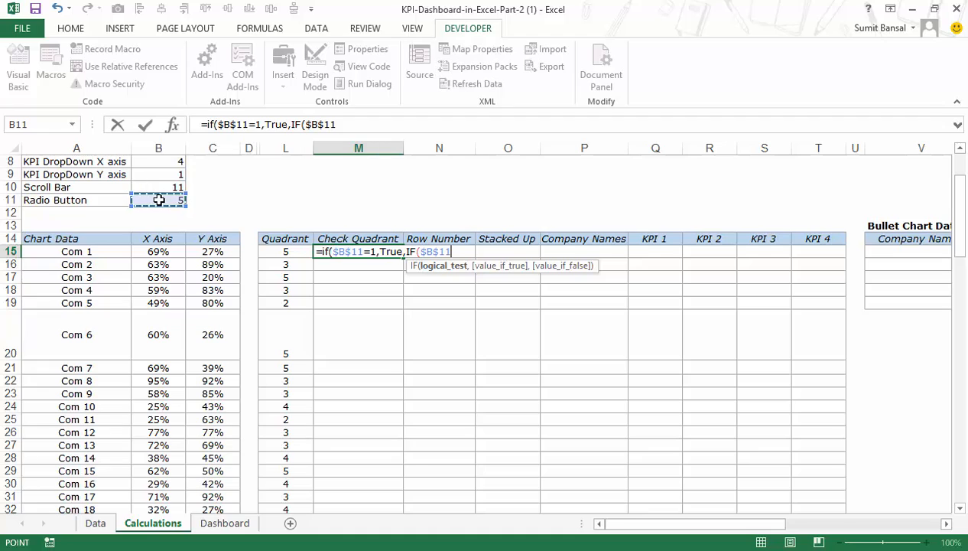
{"action": "type", "text": "="}
{"action": "left_click", "coordinate": [280, 250]}
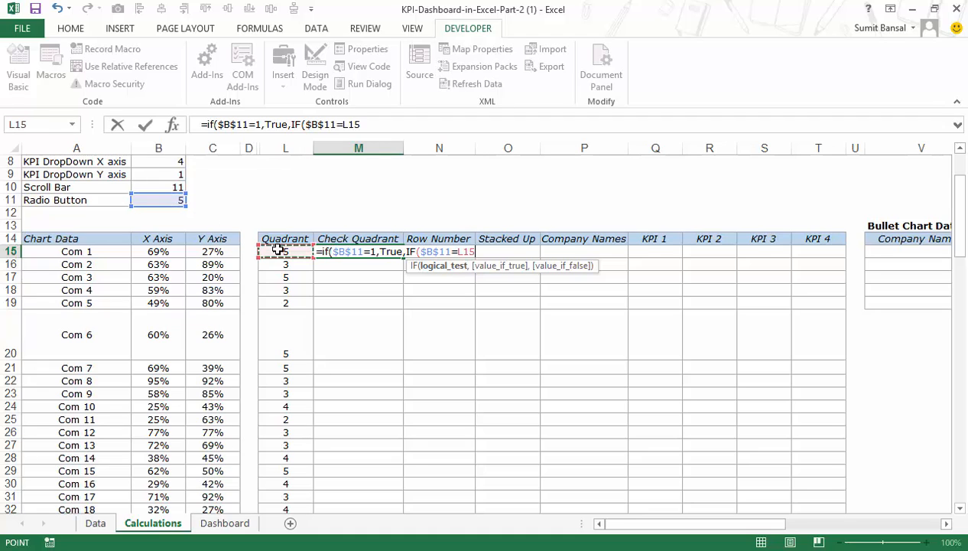
{"action": "type", "text": ",True"}
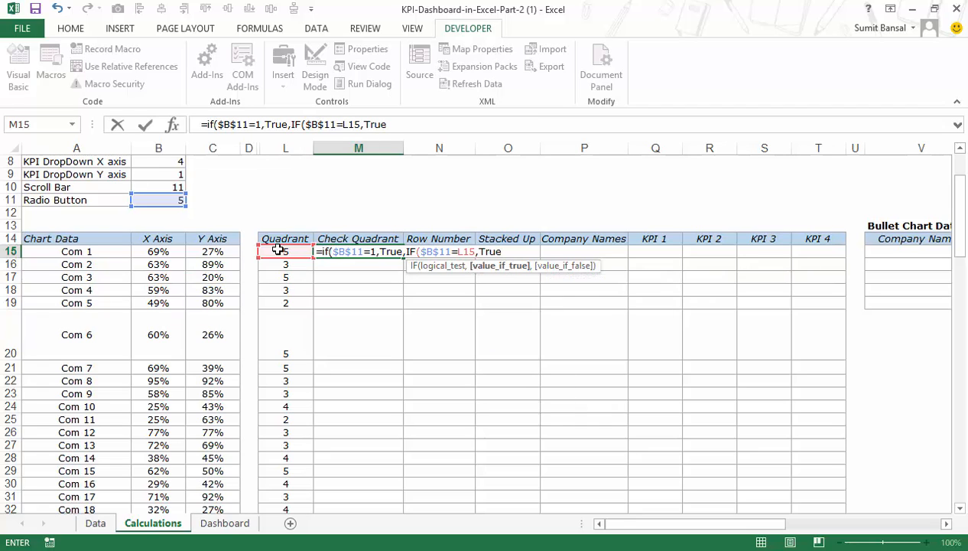
{"action": "type", "text": ",False"}
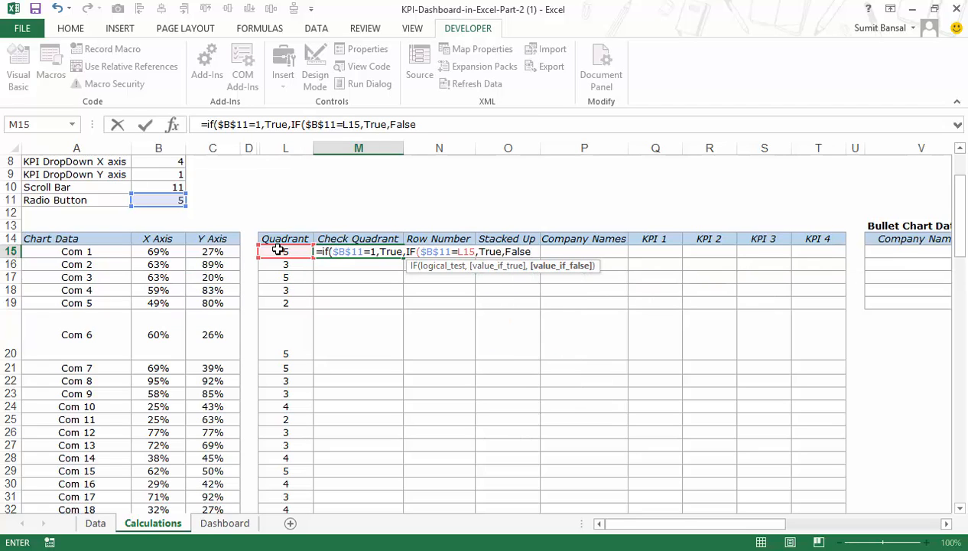
{"action": "type", "text": "))"}
{"action": "key", "text": "Return"}
{"action": "key", "text": "Up"}
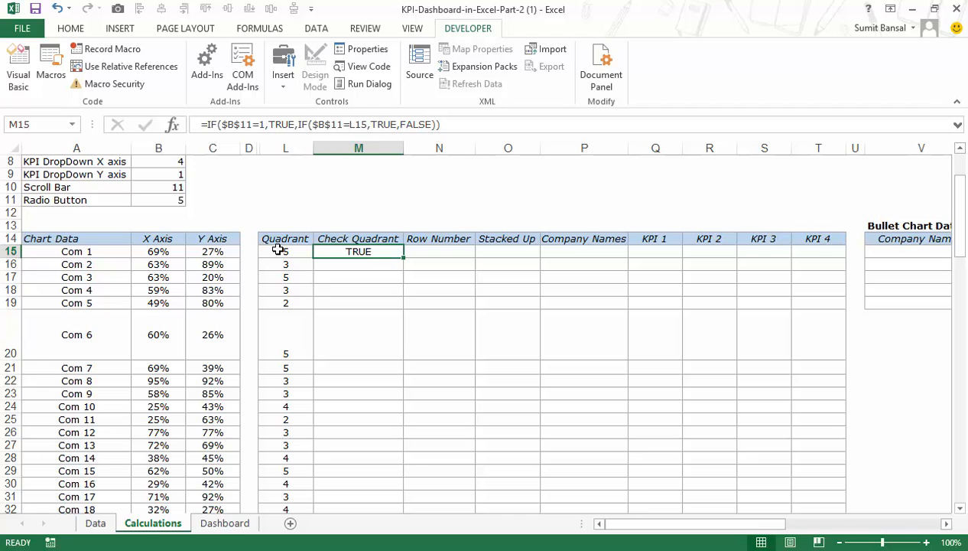
{"action": "double_click", "coordinate": [403, 258]}
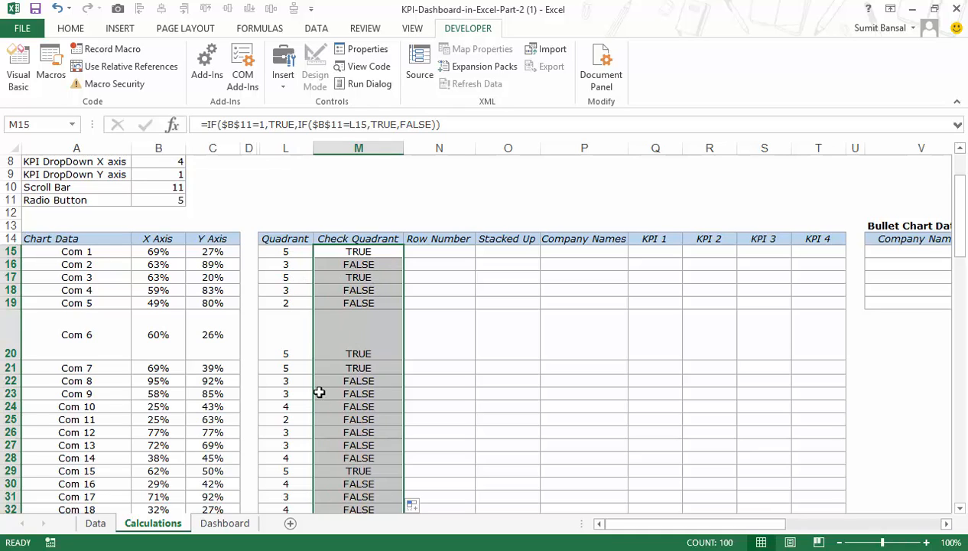
- Check the Check Quadrant column against the Dashboard option buttons by selecting All and then Bottom Right
{"action": "left_click", "coordinate": [225, 522]}
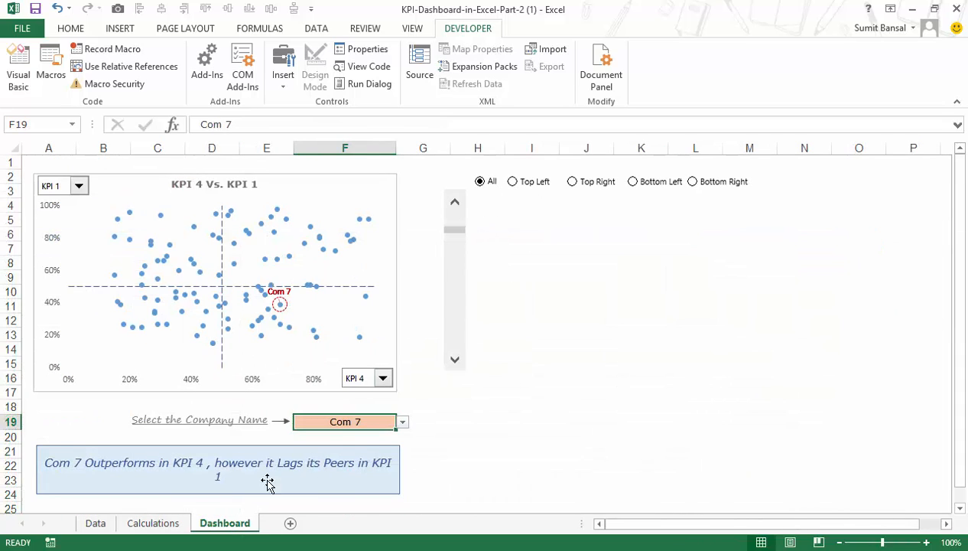
{"action": "left_click", "coordinate": [158, 525]}
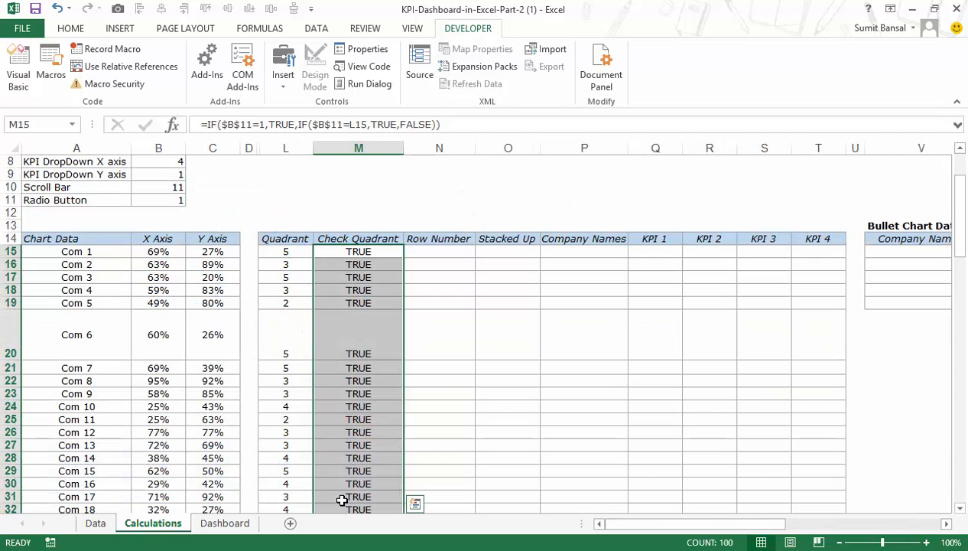
{"action": "left_click", "coordinate": [225, 523]}
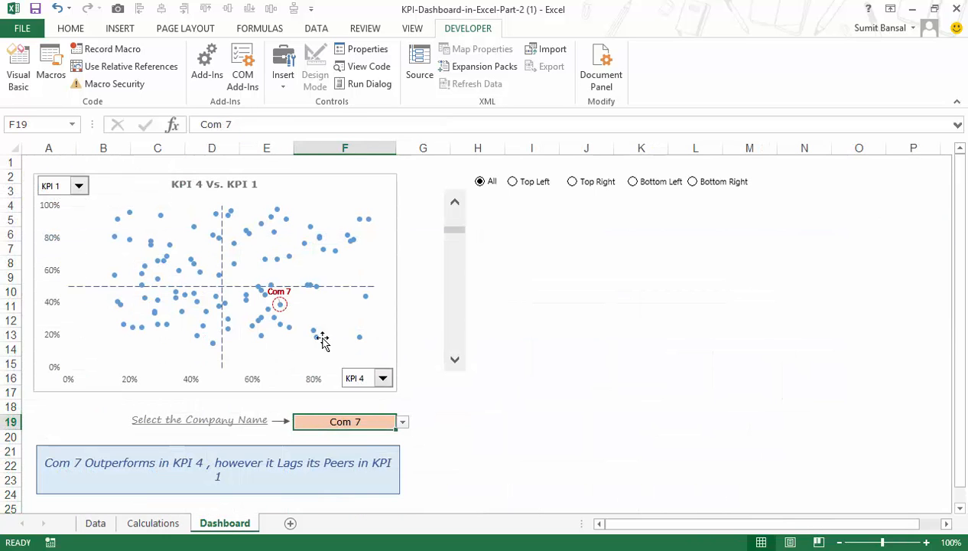
{"action": "left_click", "coordinate": [694, 184]}
{"action": "left_click", "coordinate": [156, 525]}
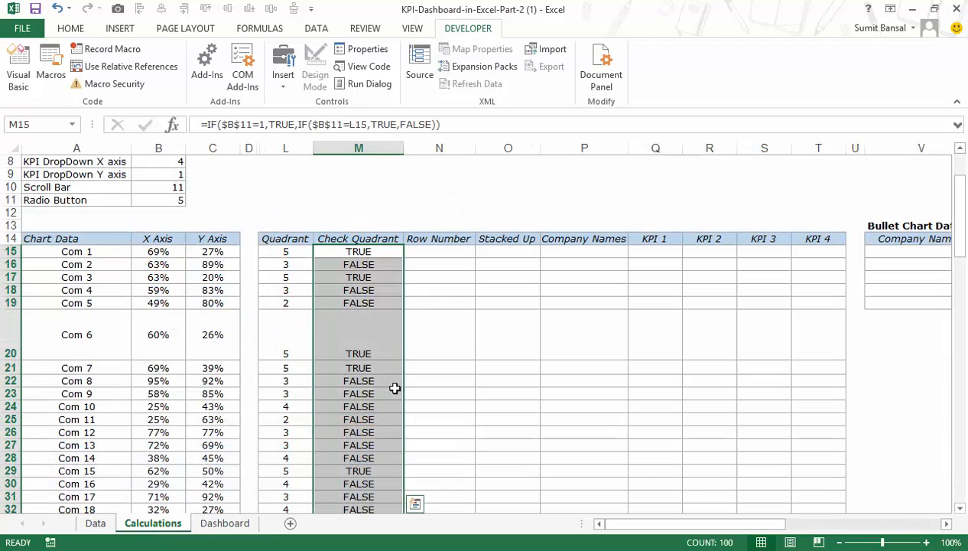
- Start the Row Number formula in N15 with =IF(M15,ROWS($M$15:M15), locking the start of the range
{"action": "left_click", "coordinate": [425, 250]}
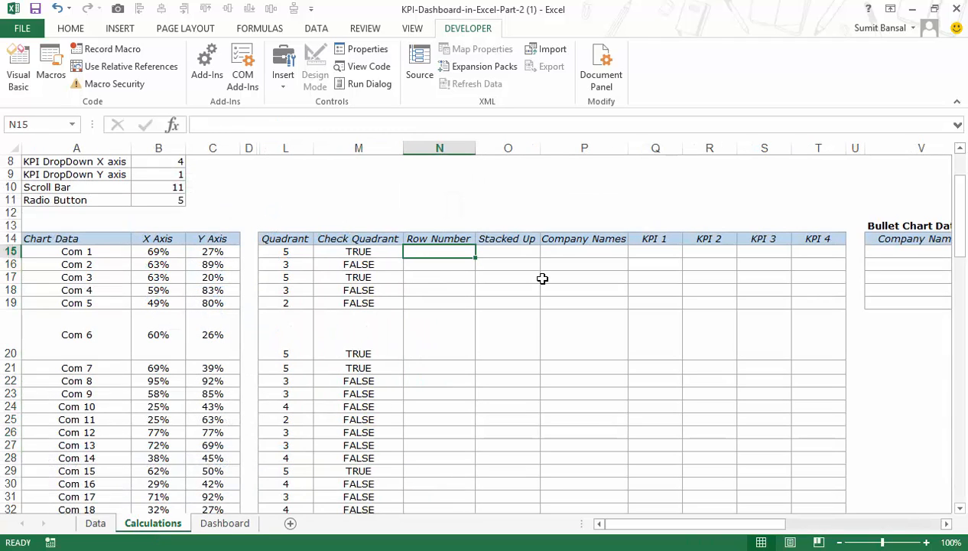
{"action": "type", "text": "=if("}
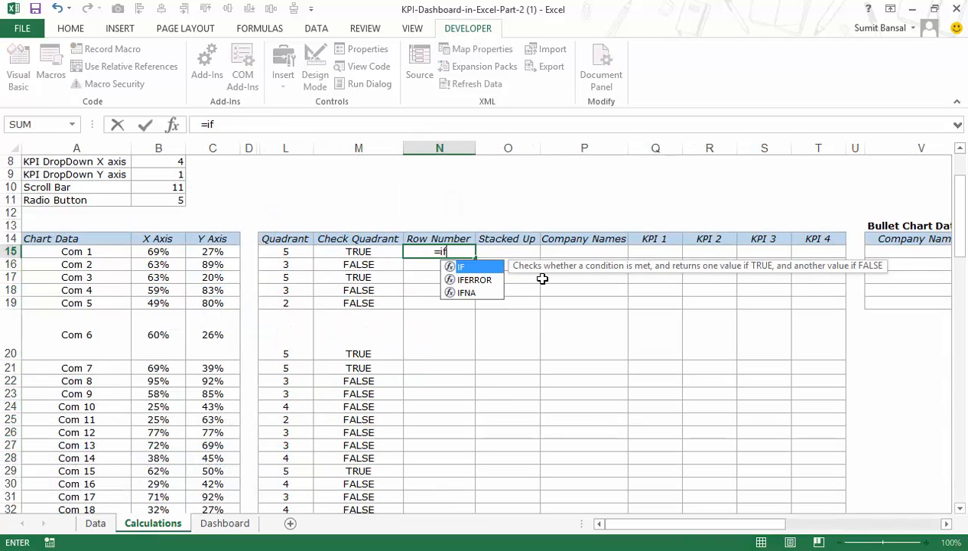
{"action": "left_click", "coordinate": [380, 250]}
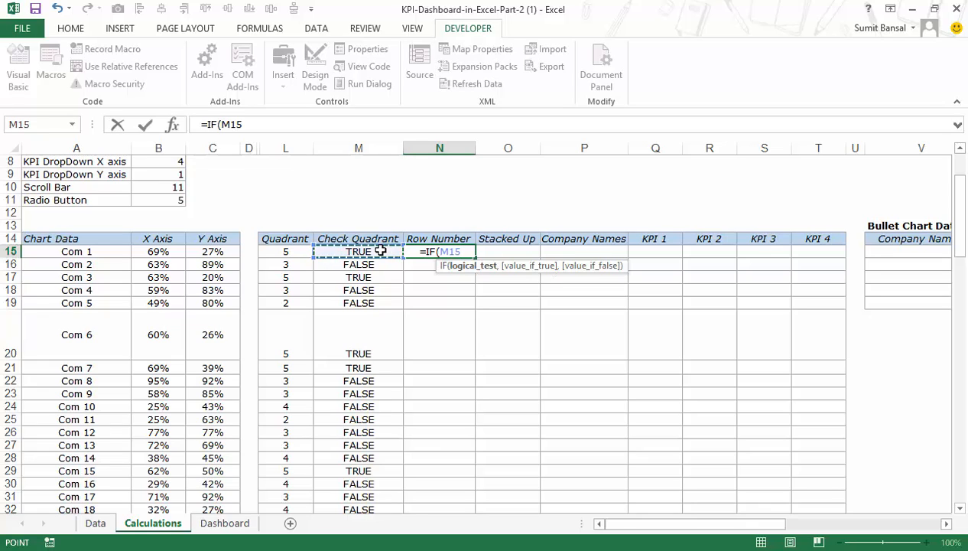
{"action": "type", "text": ","}
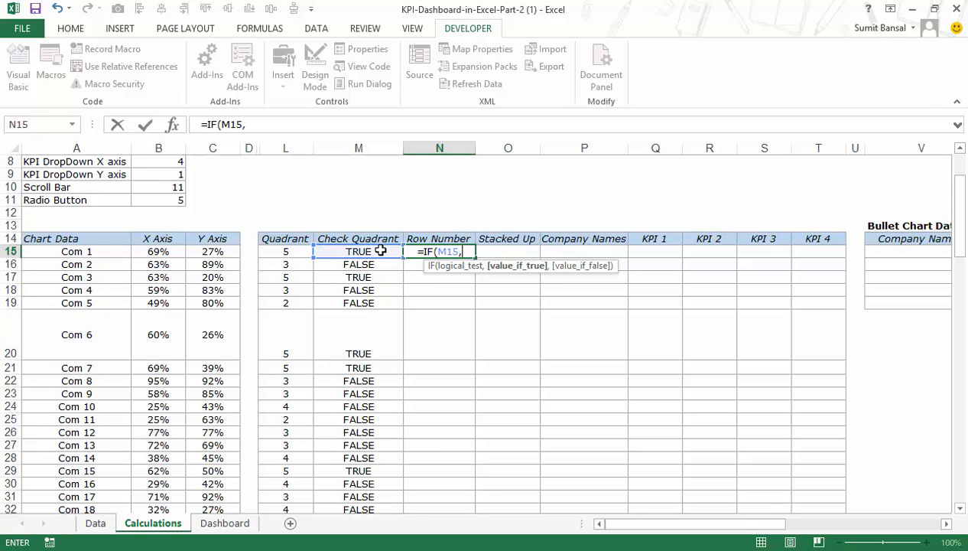
{"action": "type", "text": "rows("}
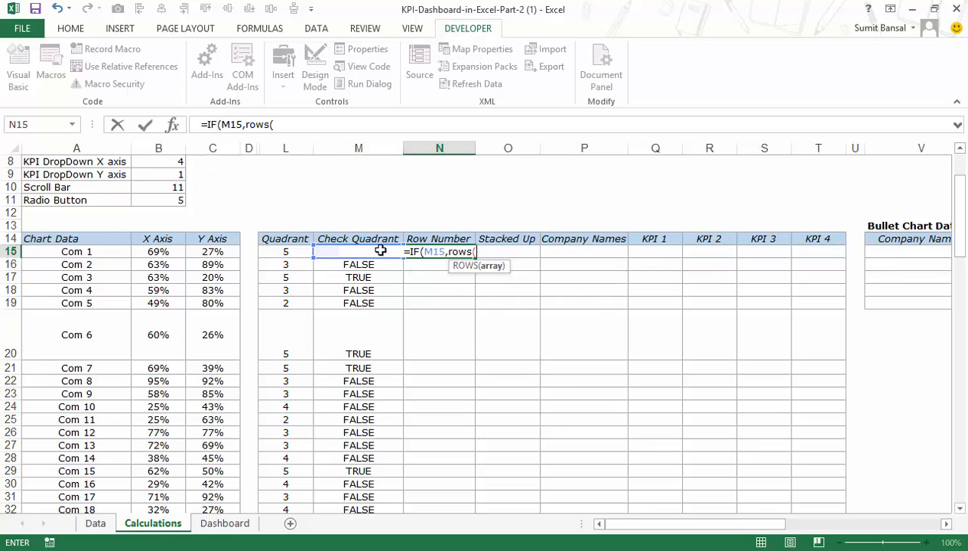
{"action": "left_click", "coordinate": [380, 250]}
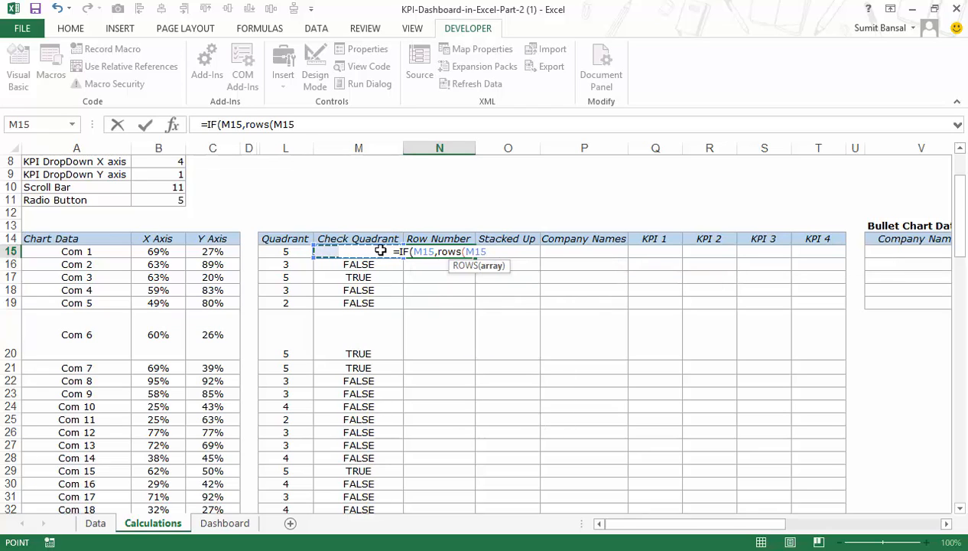
{"action": "key", "text": "F8"}
{"action": "type", "text": ")"}
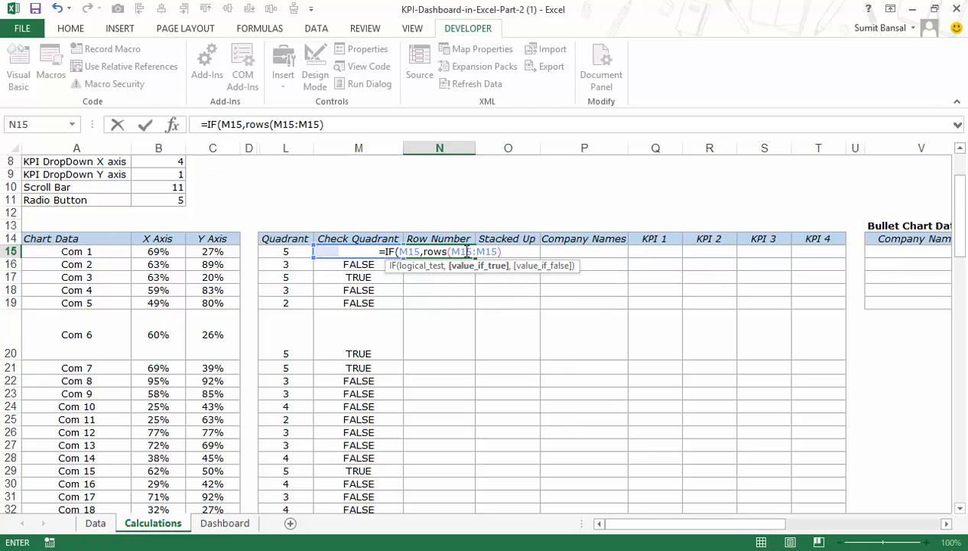
{"action": "double_click", "coordinate": [465, 251]}
{"action": "key", "text": "F4"}
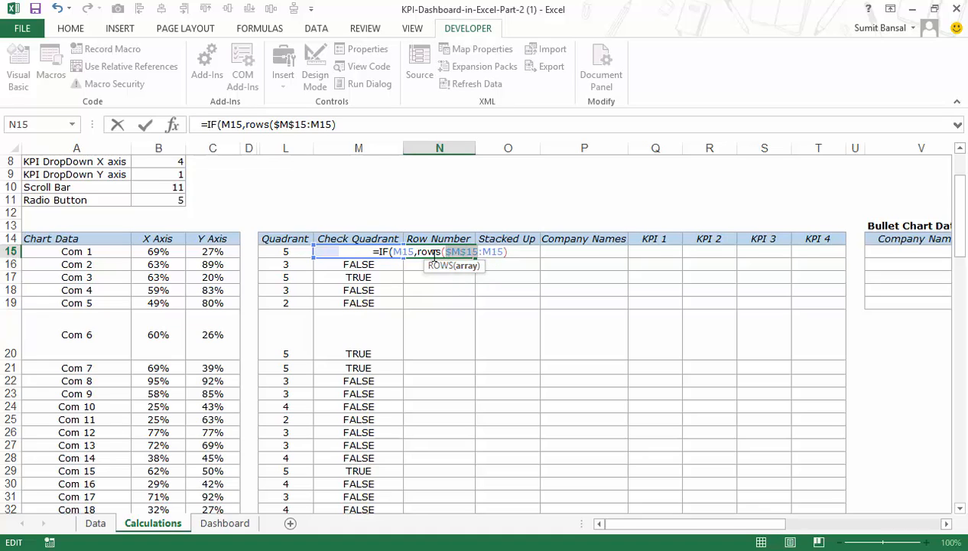
- Complete the N15 formula with "" as the false result and fill it down the Row Number column
{"action": "left_click", "coordinate": [522, 251]}
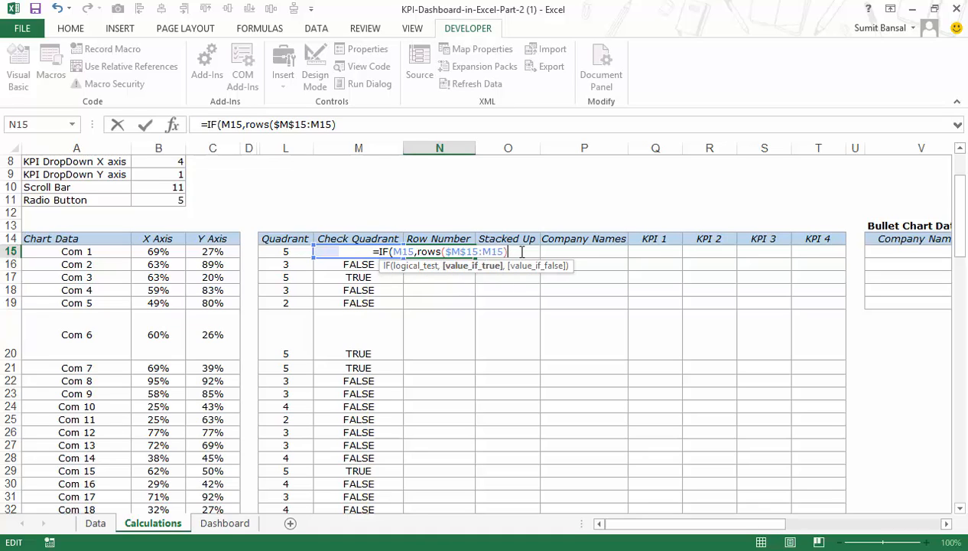
{"action": "type", "text": ",\"\")"}
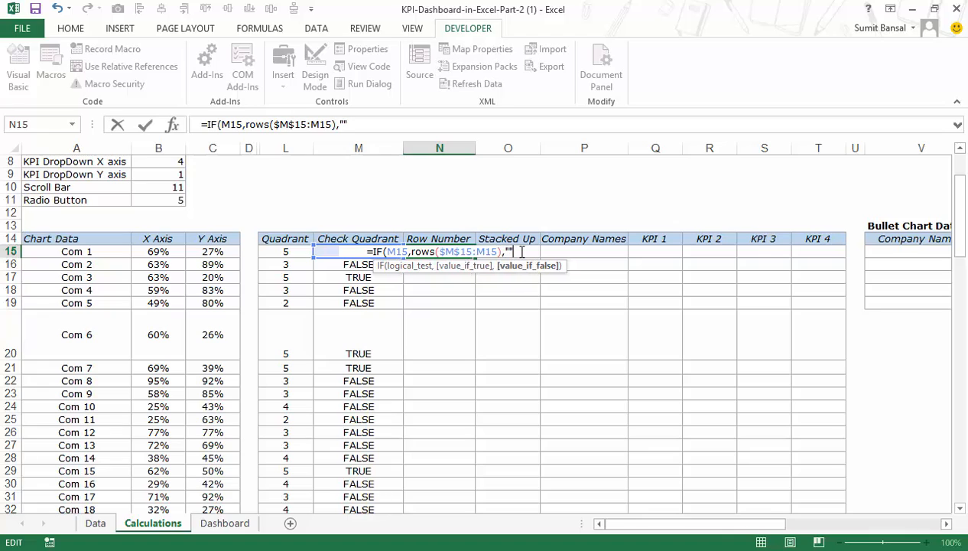
{"action": "key", "text": "ctrl+Return"}
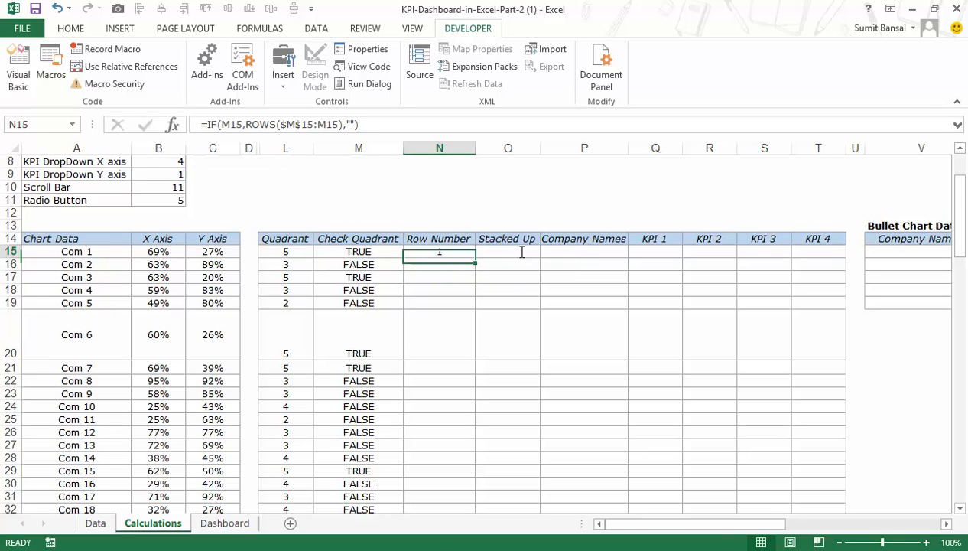
{"action": "double_click", "coordinate": [475, 257]}
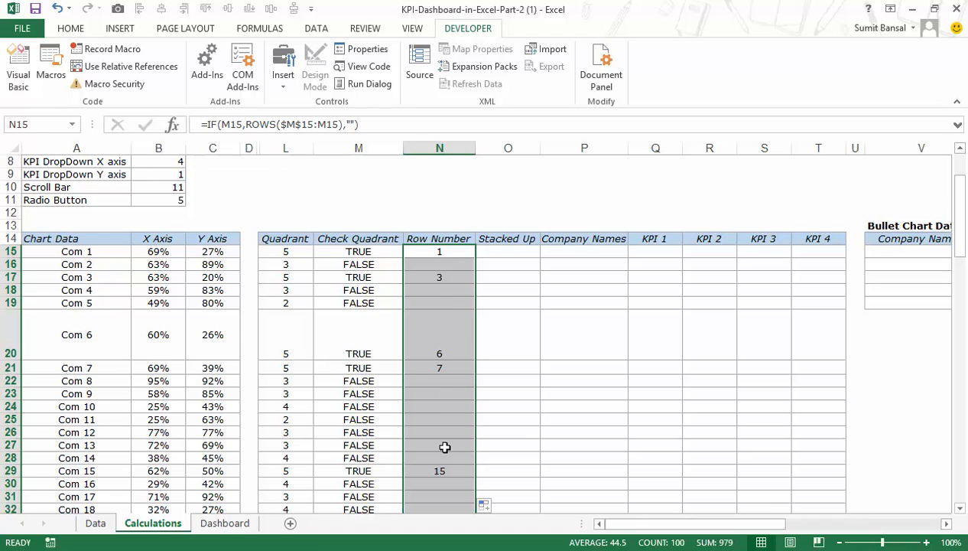
- Start the Stacked Up formula in O15 with =SMALL($N$15:$N$114, locking the whole Row Number range
{"action": "left_click", "coordinate": [486, 252]}
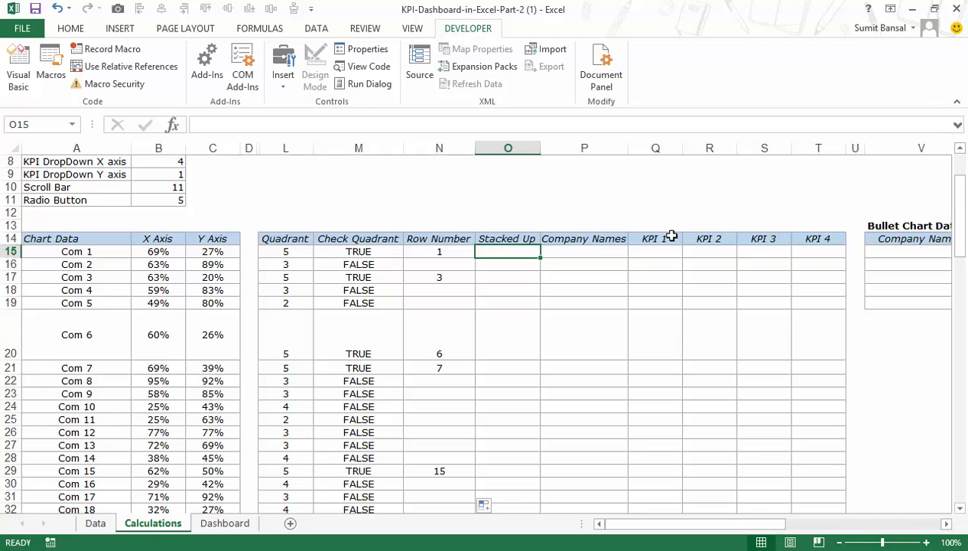
{"action": "type", "text": "=small"}
{"action": "key", "text": "Tab"}
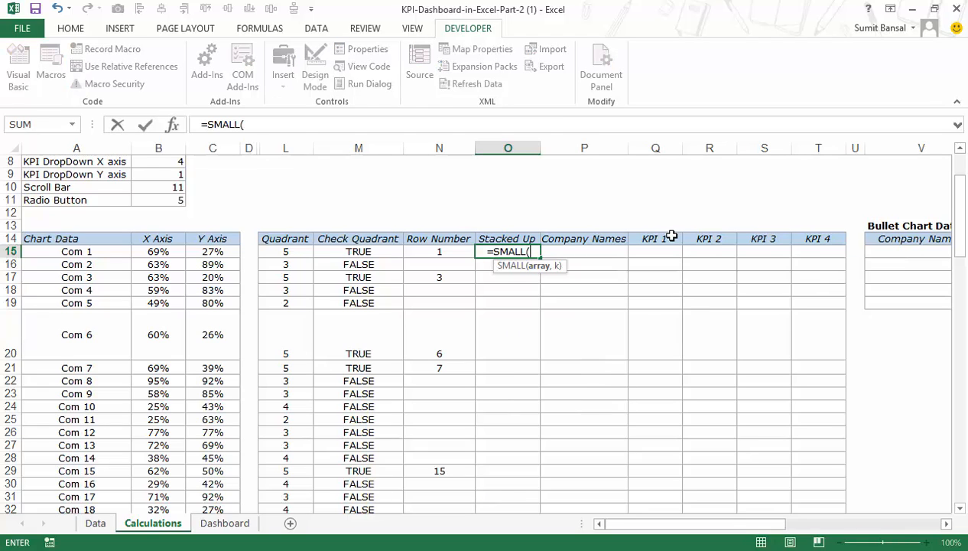
{"action": "left_click", "coordinate": [452, 250]}
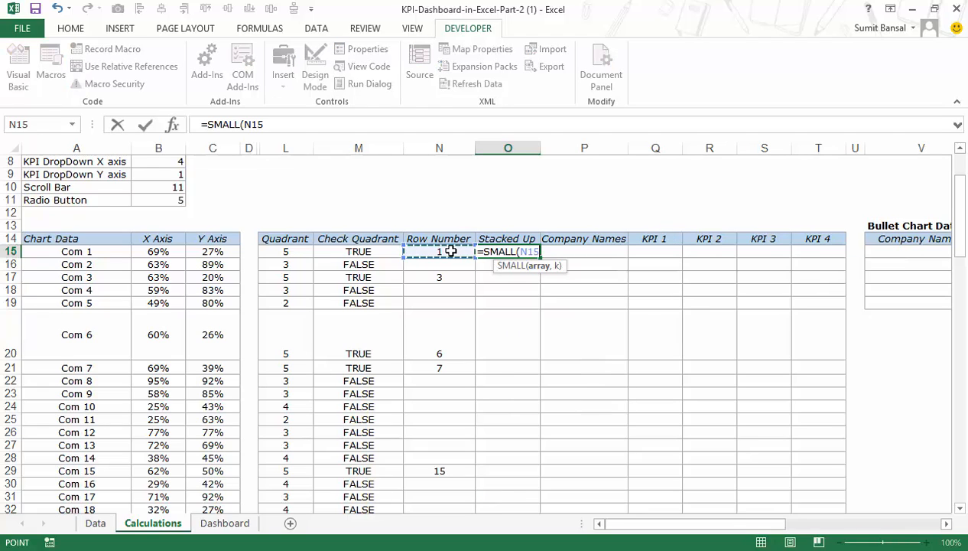
{"action": "key", "text": "ctrl+shift+Down"}
{"action": "key", "text": "F4"}
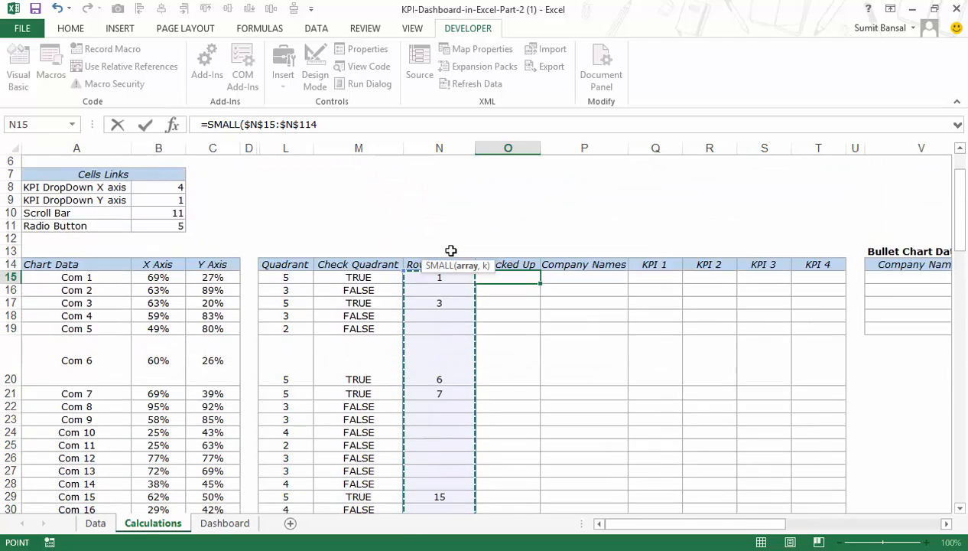
- Complete the O15 formula with ROWS($N$15:N15) as the k argument and fill it down the Stacked Up column
{"action": "type", "text": ",rows"}
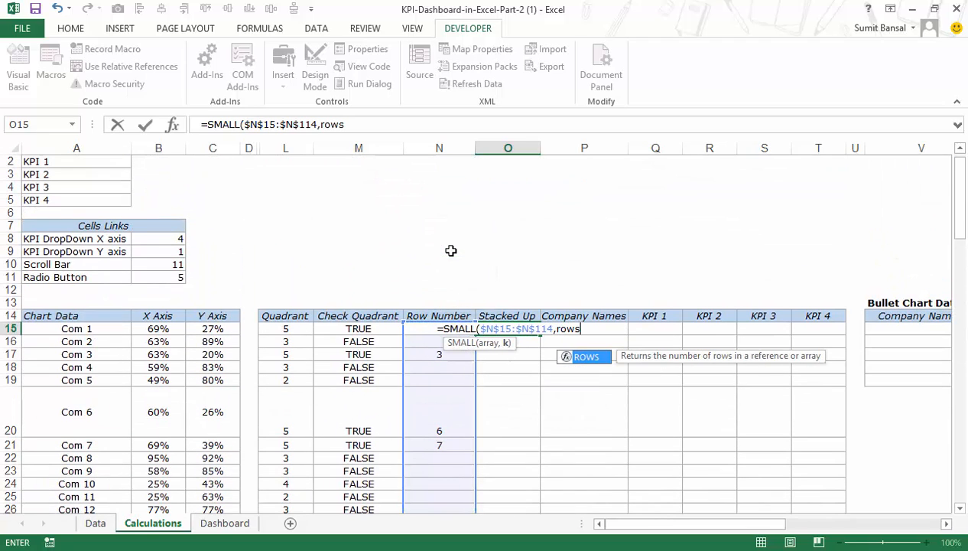
{"action": "type", "text": "("}
{"action": "key", "text": "Left"}
{"action": "key", "text": "F8"}
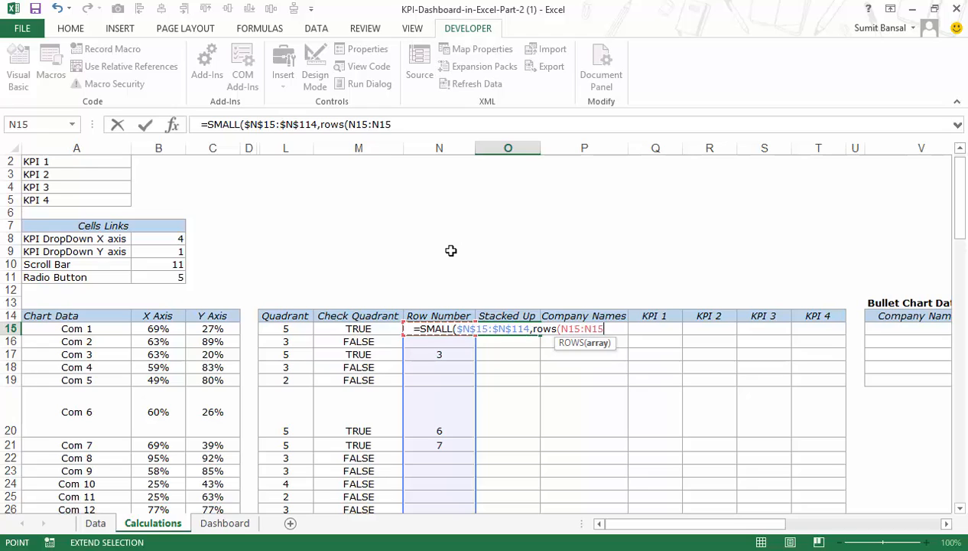
{"action": "type", "text": ")"}
{"action": "left_click", "coordinate": [565, 329]}
{"action": "key", "text": "F4"}
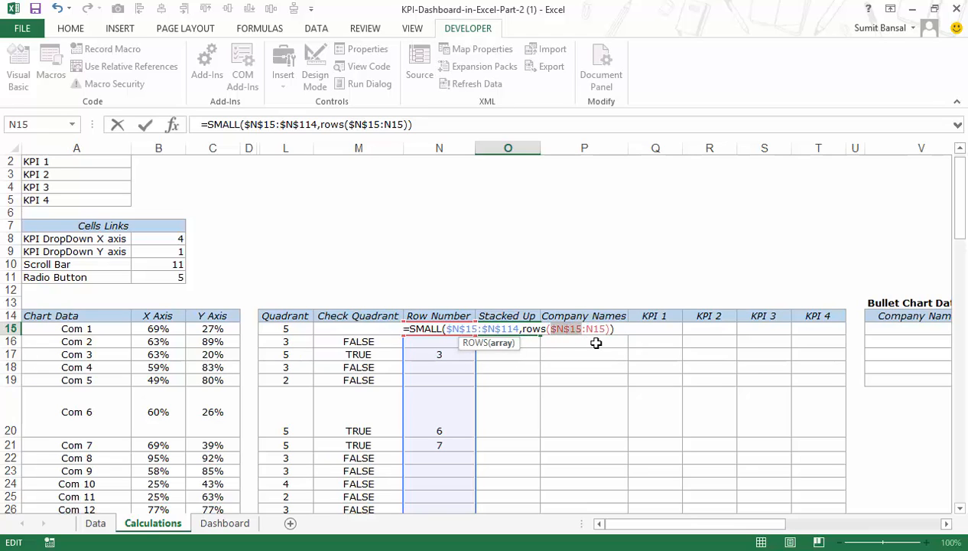
{"action": "key", "text": "Return"}
{"action": "left_click", "coordinate": [527, 330]}
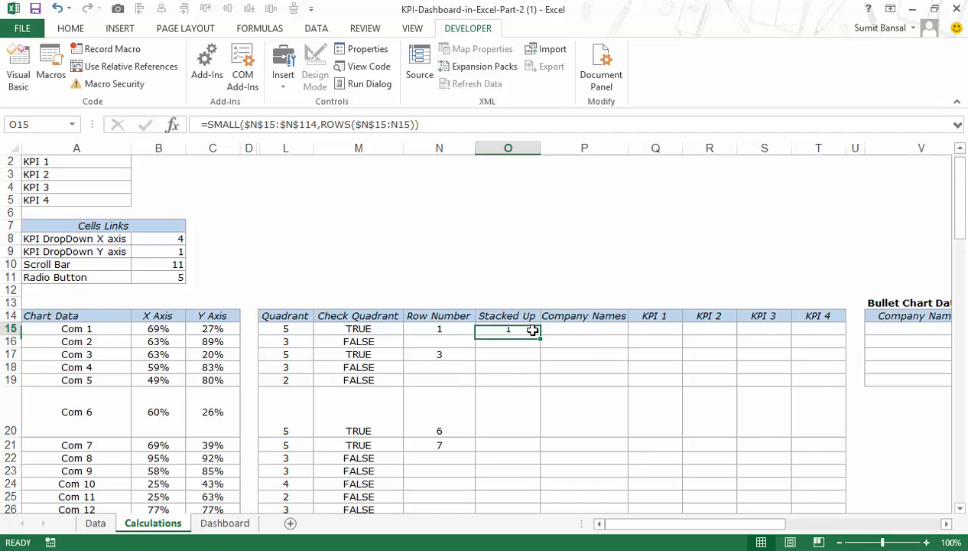
{"action": "double_click", "coordinate": [541, 335]}
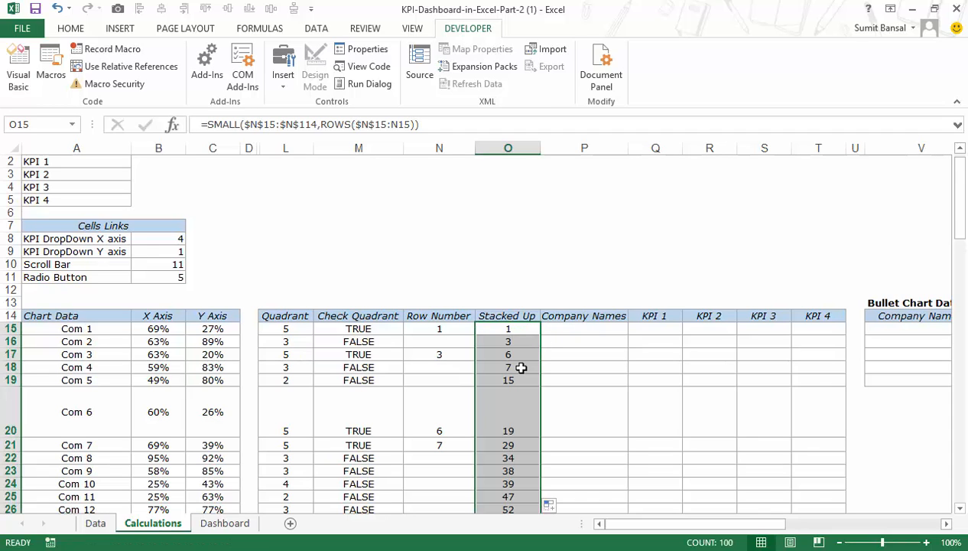
- Wrap the SMALL formula in O15 in IFERROR with "" as the value if error
{"action": "scroll", "coordinate": [523, 369], "scroll_direction": "down", "scroll_amount": 6}
{"action": "scroll", "coordinate": [523, 369], "scroll_direction": "down", "scroll_amount": 3}
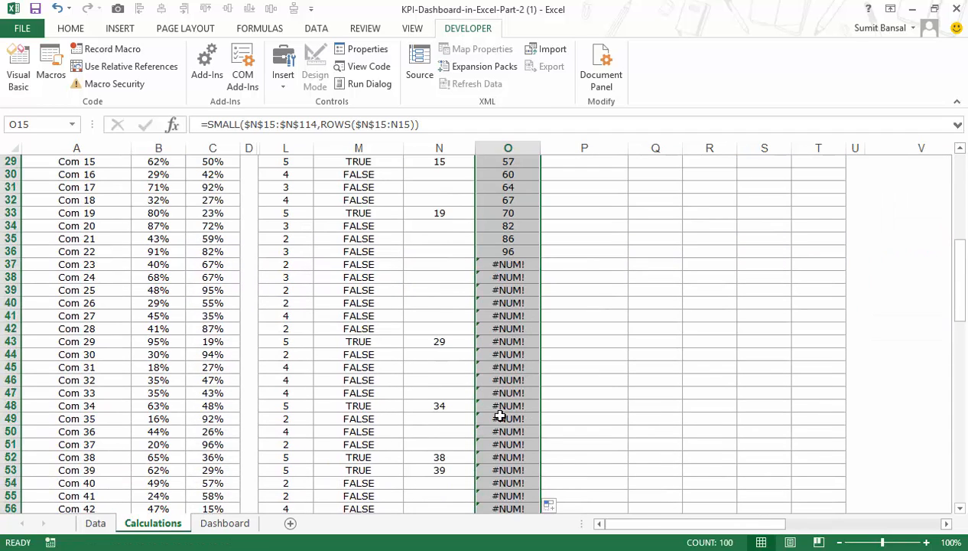
{"action": "scroll", "coordinate": [512, 348], "scroll_direction": "up", "scroll_amount": 8}
{"action": "scroll", "coordinate": [497, 306], "scroll_direction": "up", "scroll_amount": 1}
{"action": "left_click", "coordinate": [507, 342]}
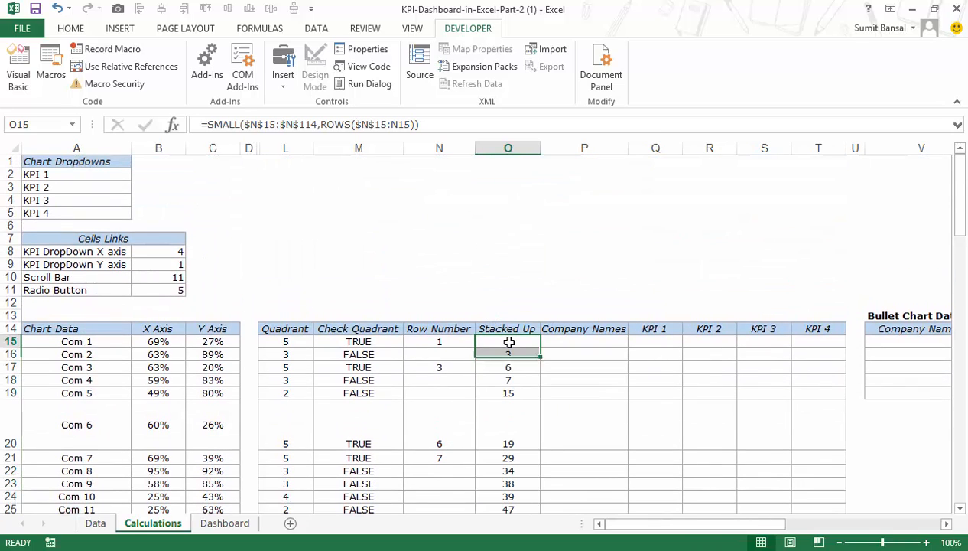
{"action": "double_click", "coordinate": [508, 342]}
{"action": "key", "text": "Left"}
{"action": "key", "text": "Left"}
{"action": "key", "text": "Left"}
{"action": "key", "text": "Left"}
{"action": "key", "text": "Left"}
{"action": "key", "text": "Left"}
{"action": "key", "text": "Left"}
{"action": "key", "text": "Left"}
{"action": "key", "text": "Left"}
{"action": "key", "text": "Left"}
{"action": "key", "text": "Left"}
{"action": "key", "text": "Left"}
{"action": "key", "text": "Left"}
{"action": "key", "text": "Left"}
{"action": "key", "text": "Left"}
{"action": "key", "text": "Left"}
{"action": "key", "text": "Left"}
{"action": "key", "text": "Left"}
{"action": "key", "text": "Left"}
{"action": "key", "text": "Left"}
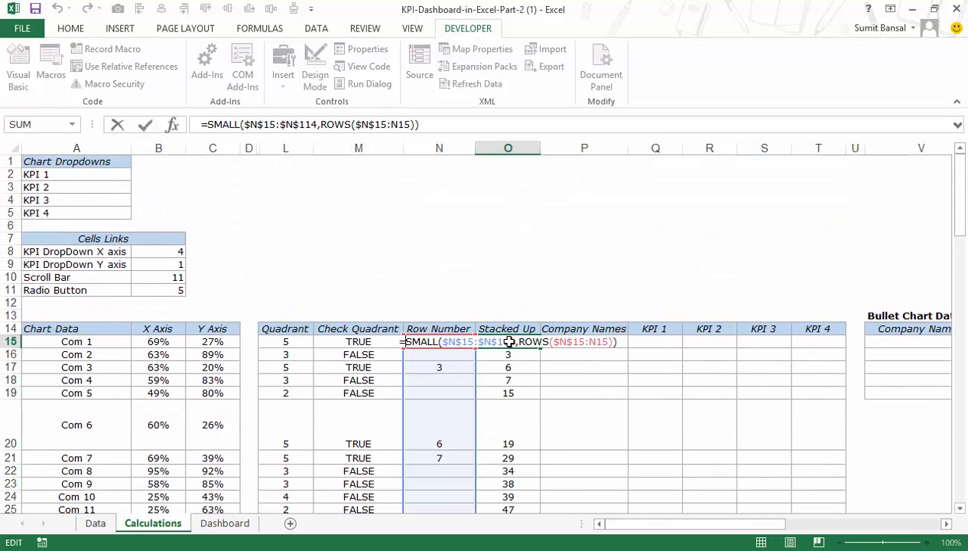
{"action": "type", "text": "Iferro"}
{"action": "key", "text": "Tab"}
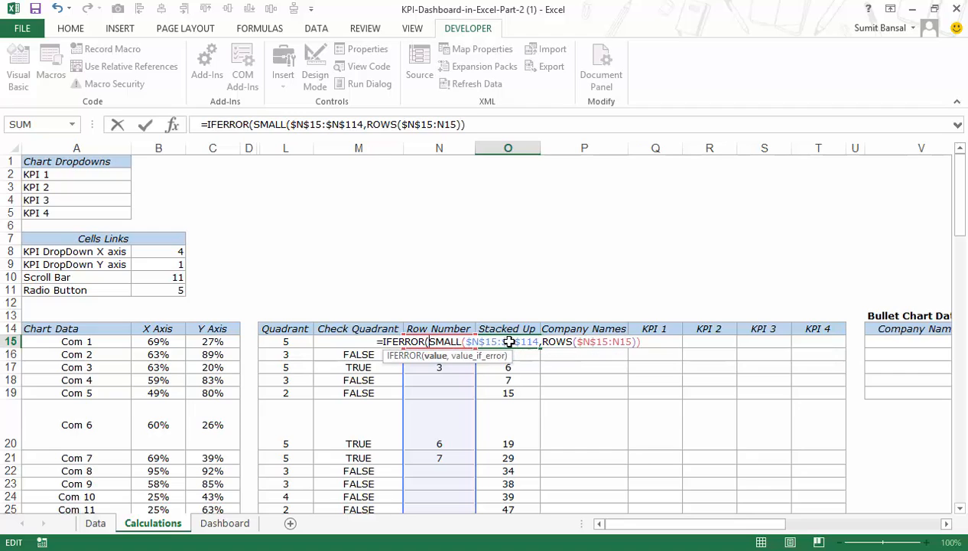
{"action": "key", "text": "End"}
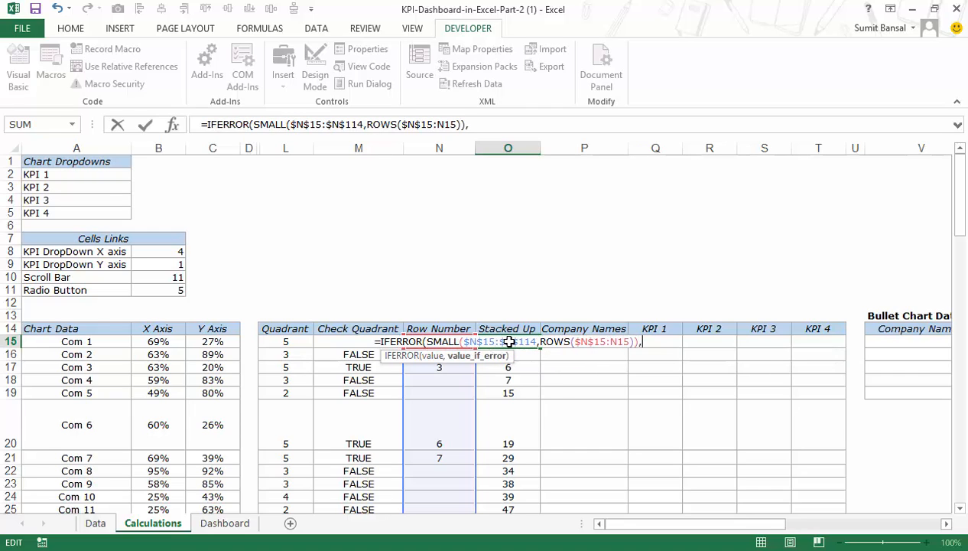
{"action": "type", "text": ",\"\")"}
{"action": "key", "text": "Return"}
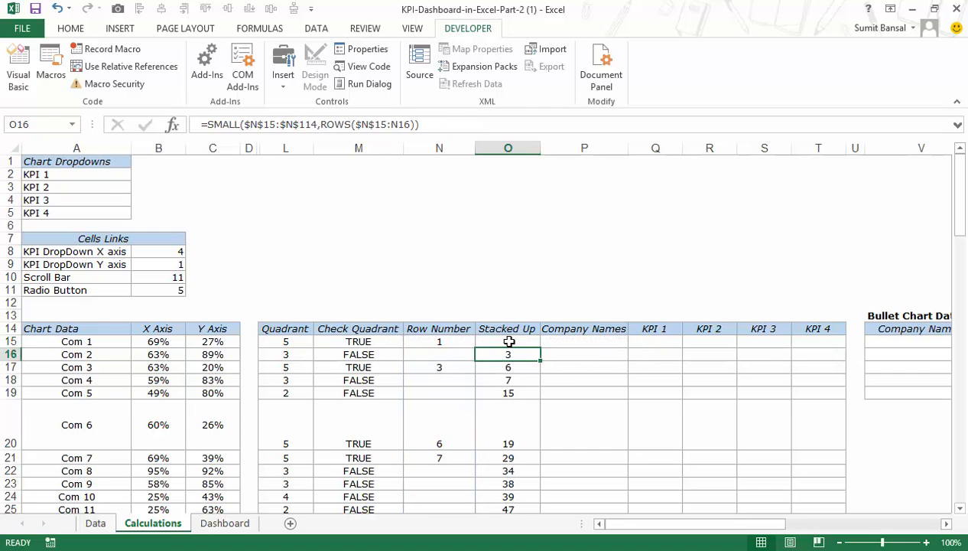
- Fill the IFERROR formula from O15 down the Stacked Up column and check the lower rows
{"action": "left_click", "coordinate": [509, 342]}
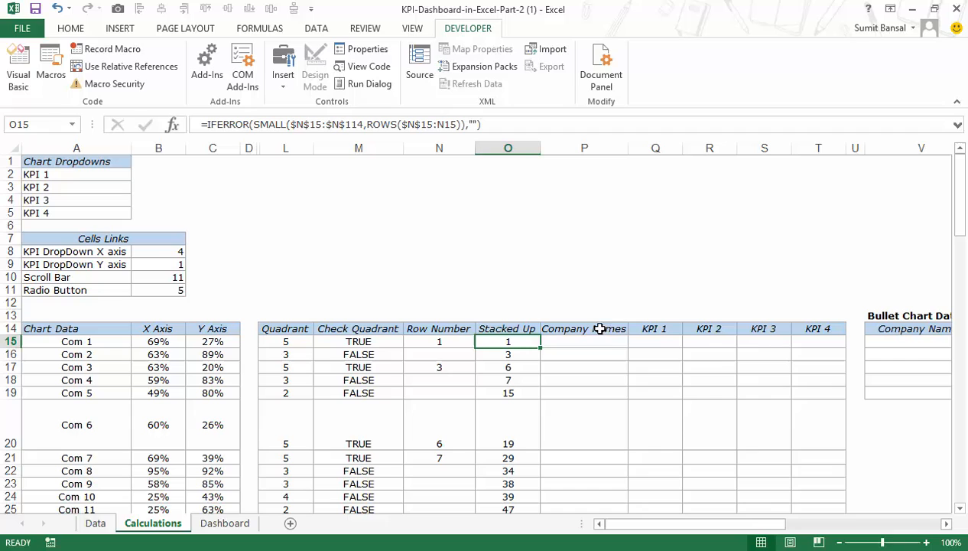
{"action": "double_click", "coordinate": [540, 348]}
{"action": "scroll", "coordinate": [620, 358], "scroll_direction": "down", "scroll_amount": 8}
{"action": "scroll", "coordinate": [566, 340], "scroll_direction": "up", "scroll_amount": 2}
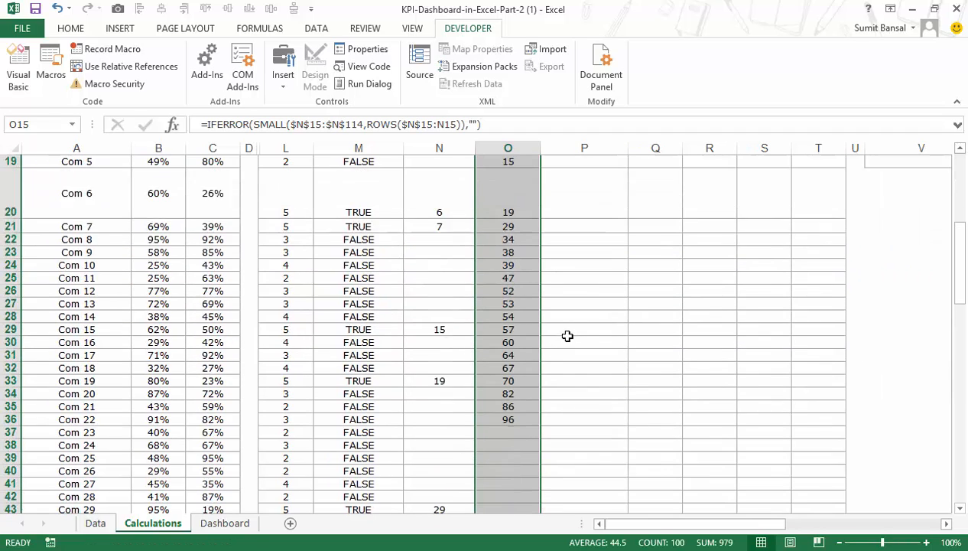
{"action": "scroll", "coordinate": [568, 336], "scroll_direction": "up", "scroll_amount": 5}
- Enter =INDEX($A$15:$A$114,O15) in P15 and fill it down the Company Names column
{"action": "left_click", "coordinate": [562, 303]}
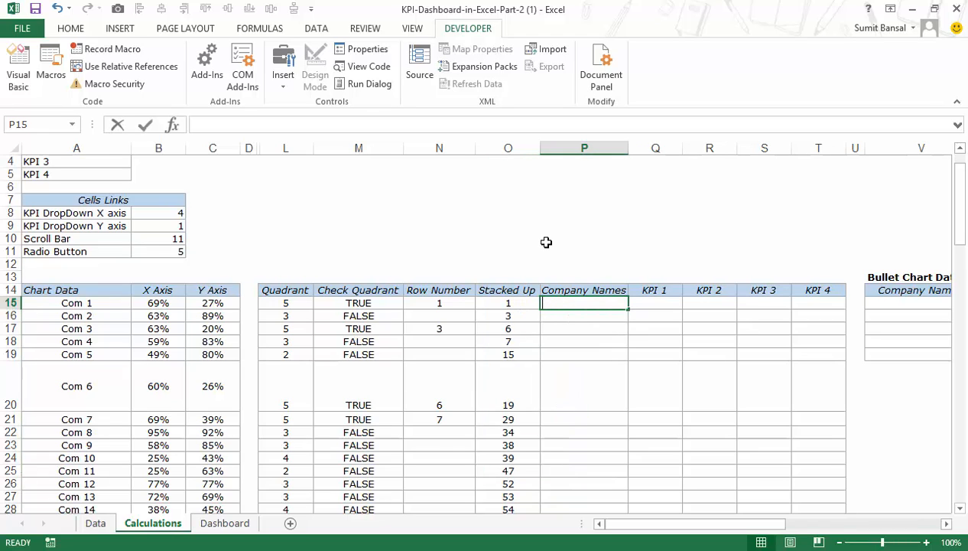
{"action": "type", "text": "=ind"}
{"action": "key", "text": "Tab"}
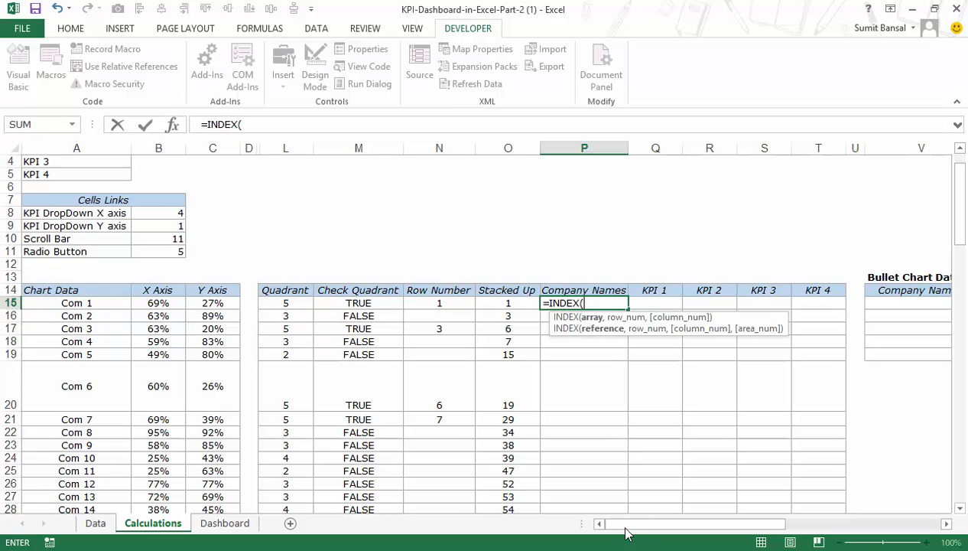
{"action": "left_click", "coordinate": [65, 304]}
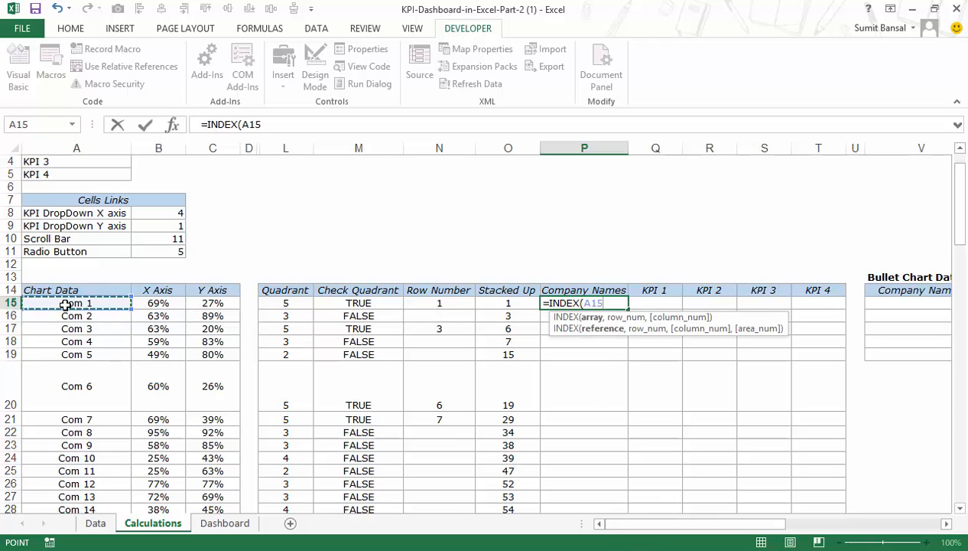
{"action": "key", "text": "ctrl+shift+Down"}
{"action": "key", "text": "F4"}
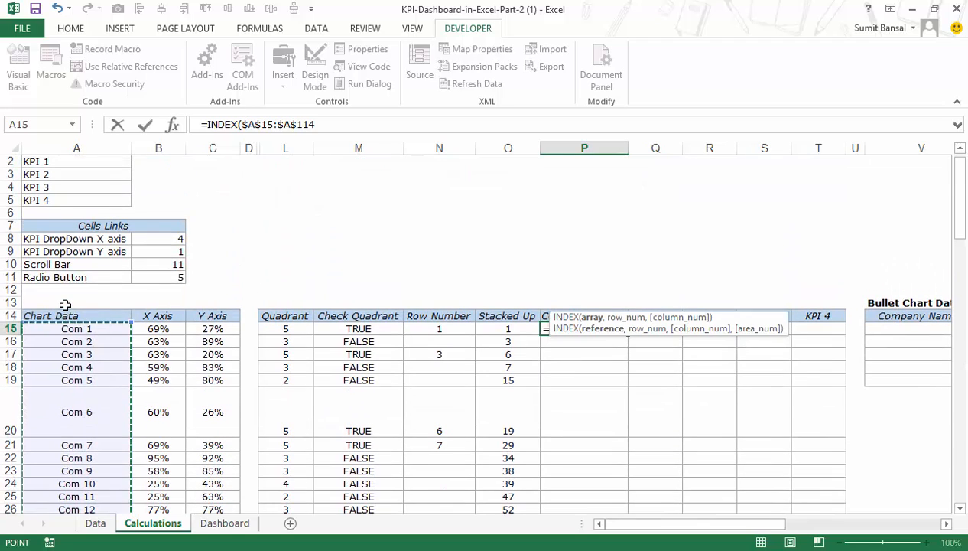
{"action": "type", "text": ","}
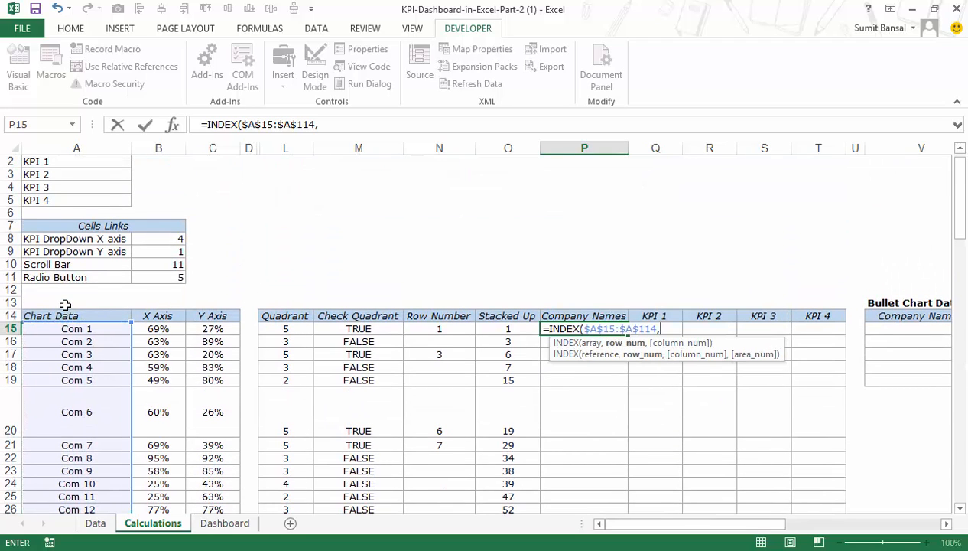
{"action": "left_click", "coordinate": [485, 330]}
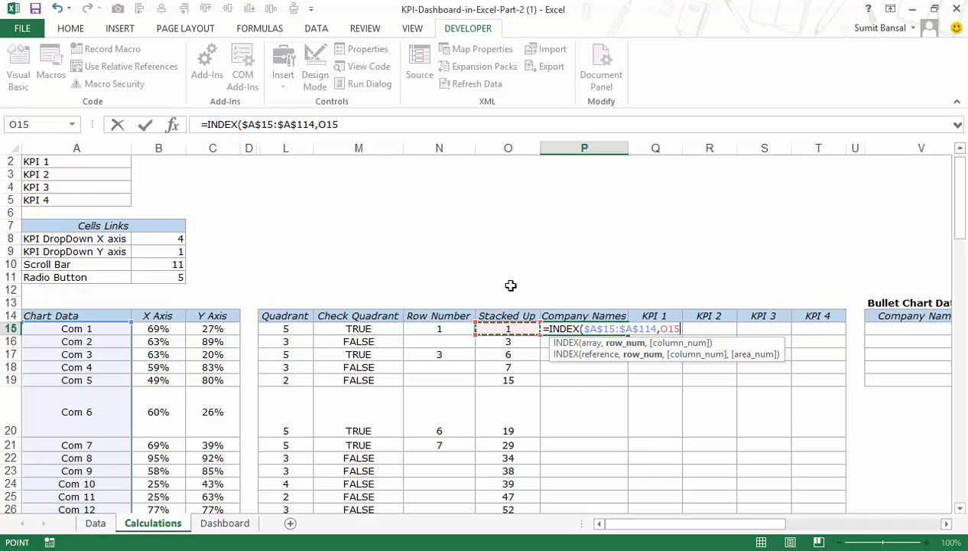
{"action": "key", "text": "ctrl+Return"}
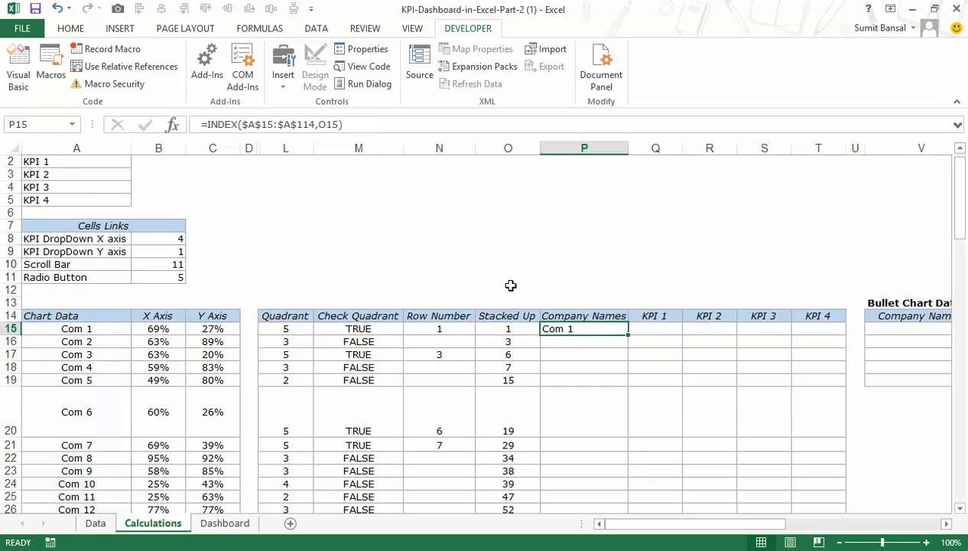
{"action": "double_click", "coordinate": [628, 334]}
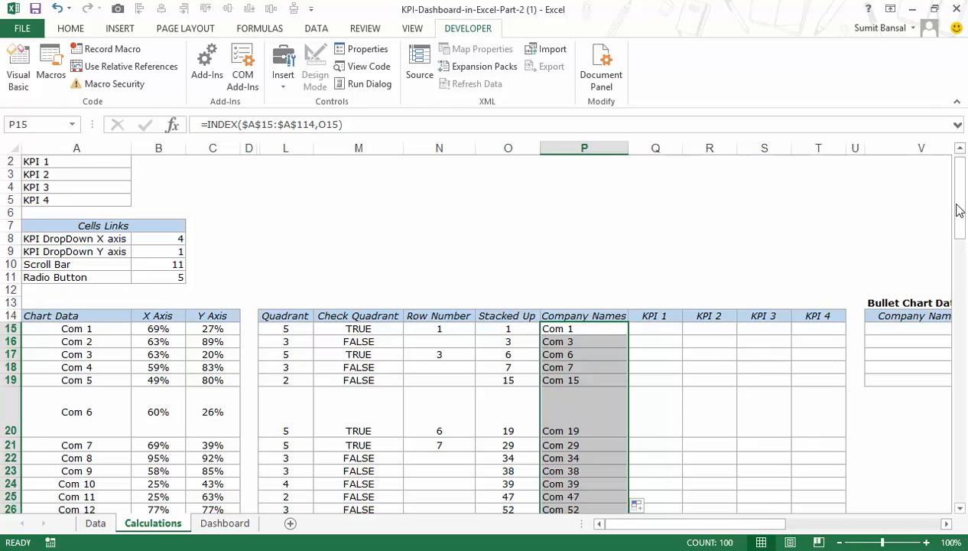
- Wrap the INDEX formula in P15 in IFERROR with "" as the value if error and refill the Company Names column
{"action": "left_click_drag", "start_coordinate": [960, 211], "coordinate": [963, 176]}
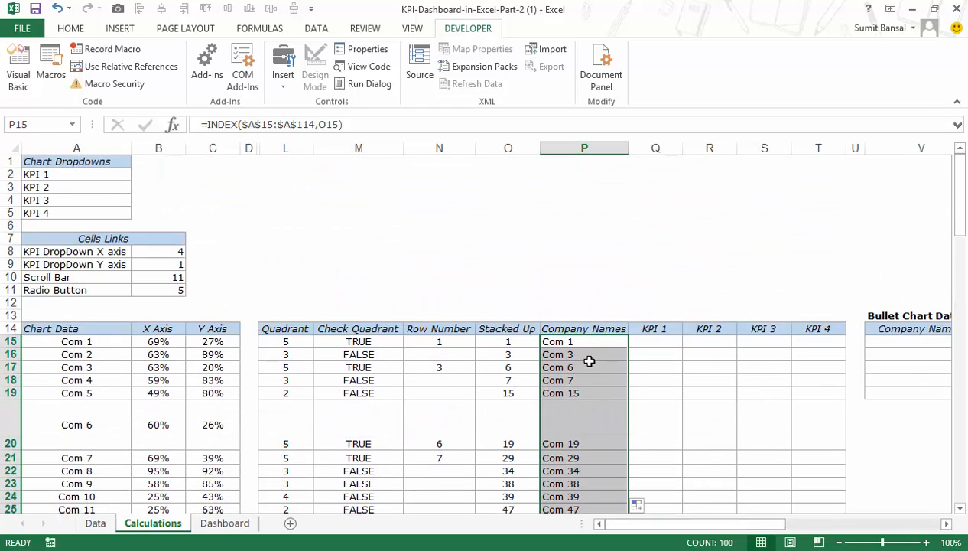
{"action": "double_click", "coordinate": [575, 341]}
{"action": "key", "text": "Left"}
{"action": "key", "text": "Left"}
{"action": "key", "text": "Left"}
{"action": "key", "text": "Left"}
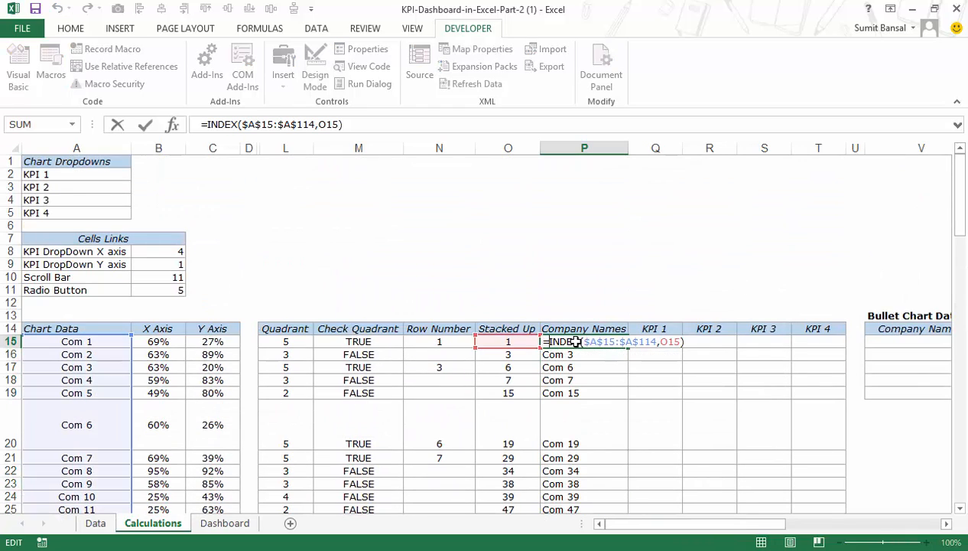
{"action": "type", "text": "Iferr"}
{"action": "key", "text": "Tab"}
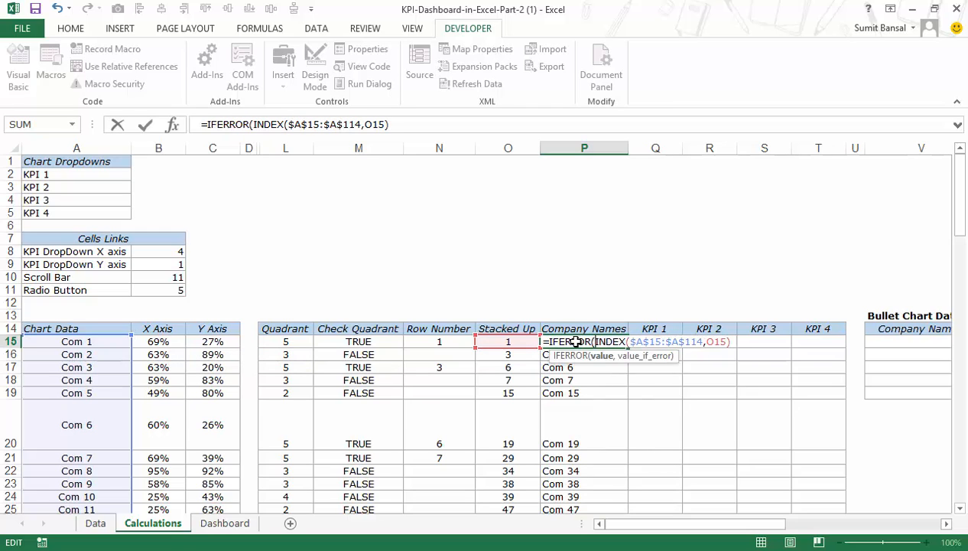
{"action": "key", "text": "Right"}
{"action": "key", "text": "Right"}
{"action": "key", "text": "Right"}
{"action": "key", "text": "Right"}
{"action": "key", "text": "Right"}
{"action": "key", "text": "Right"}
{"action": "key", "text": "Right"}
{"action": "key", "text": "Right"}
{"action": "key", "text": "Right"}
{"action": "key", "text": "Right"}
{"action": "key", "text": "Right"}
{"action": "key", "text": "Right"}
{"action": "key", "text": "Right"}
{"action": "key", "text": "Right"}
{"action": "key", "text": "Right"}
{"action": "key", "text": "Right"}
{"action": "key", "text": "Right"}
{"action": "key", "text": "Right"}
{"action": "key", "text": "Right"}
{"action": "key", "text": "Right"}
{"action": "type", "text": ",\""}
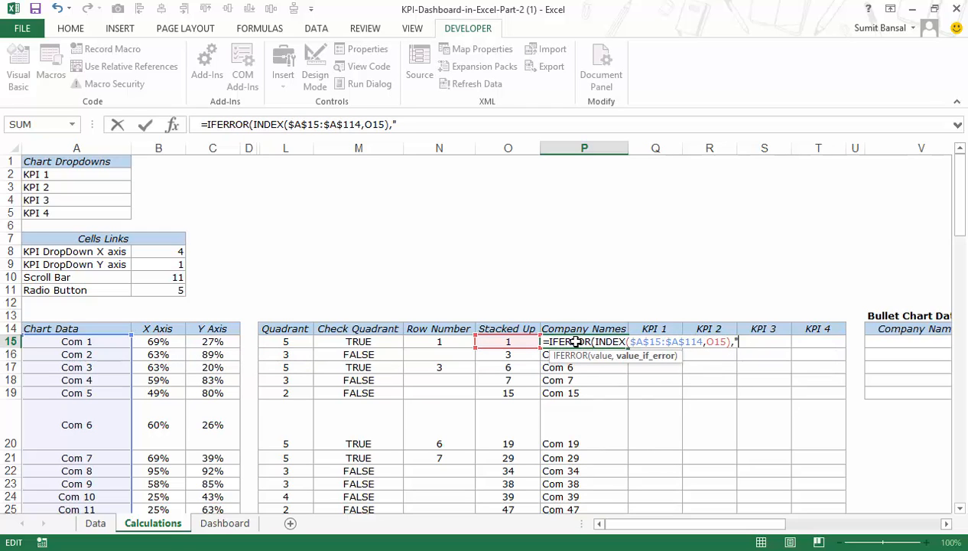
{"action": "key", "text": "Return"}
{"action": "left_click", "coordinate": [575, 341]}
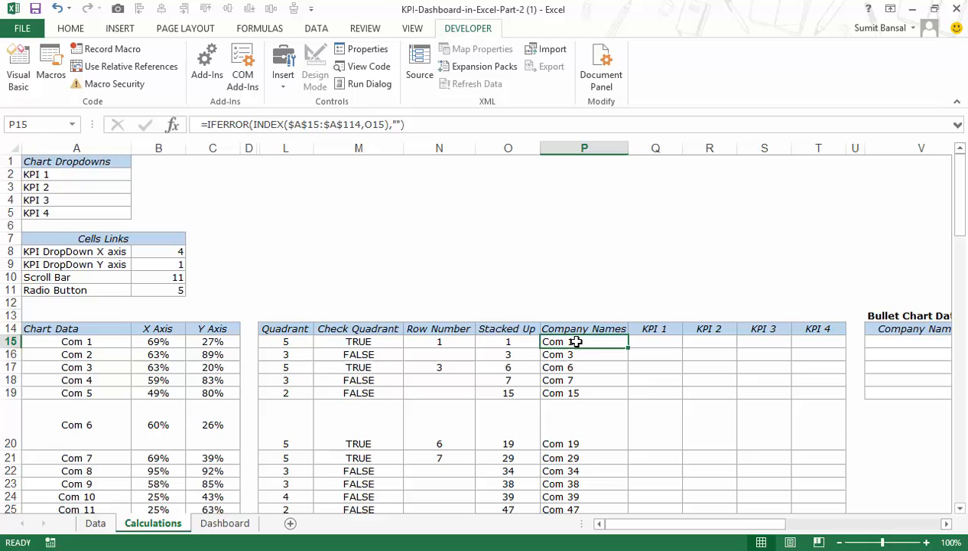
{"action": "double_click", "coordinate": [627, 347]}
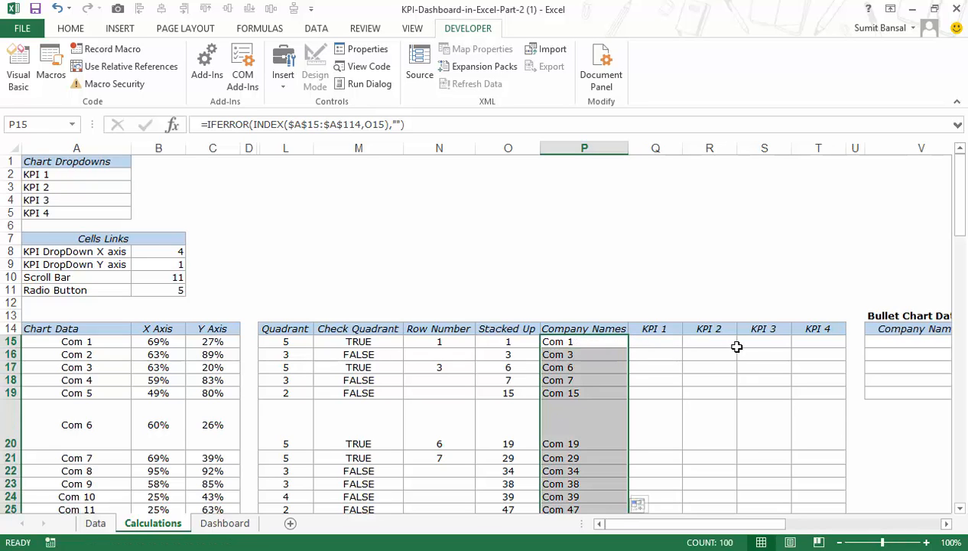
- Enter =INDEX(KPIData,MATCH(P15,KPIData[Company],0),2) in Q15 and fill it down the KPI 1 column
{"action": "left_click", "coordinate": [645, 343]}
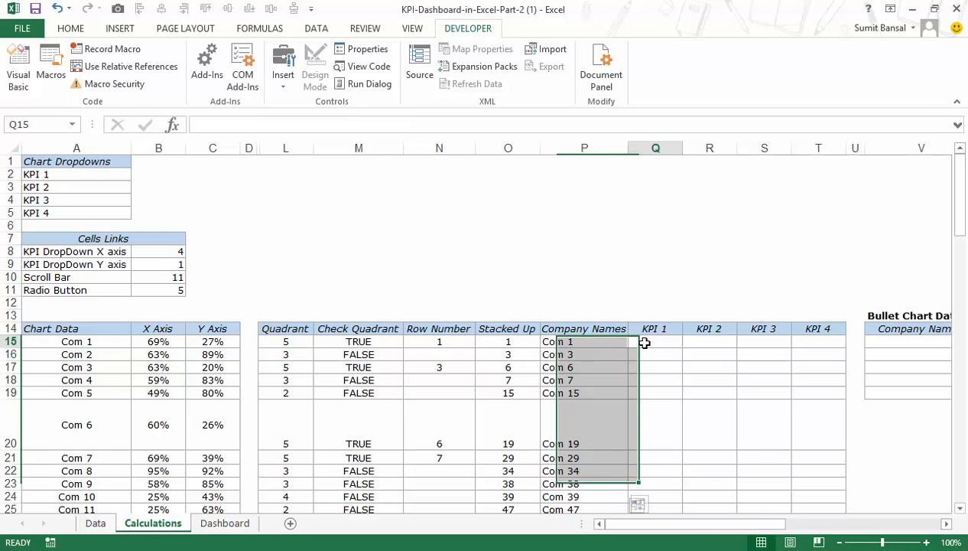
{"action": "type", "text": "=inde"}
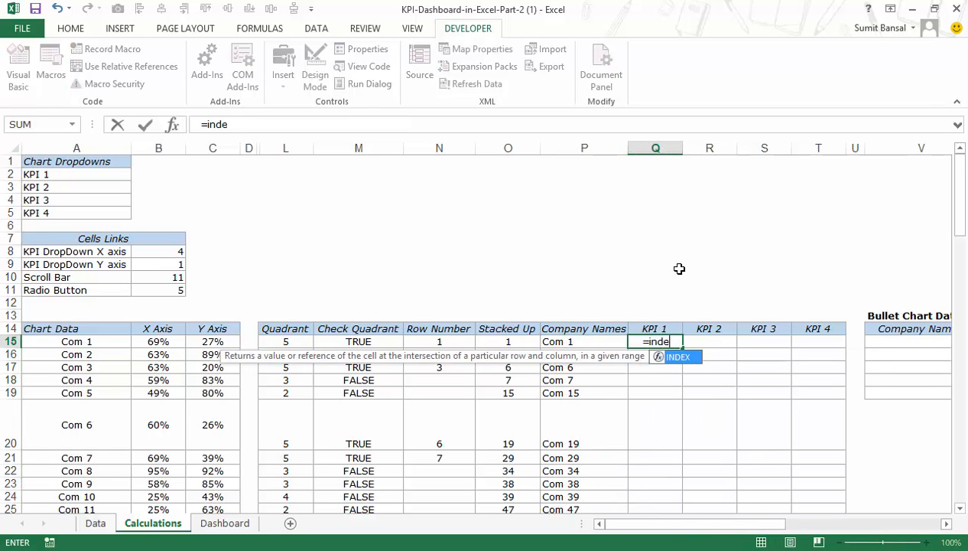
{"action": "key", "text": "Tab"}
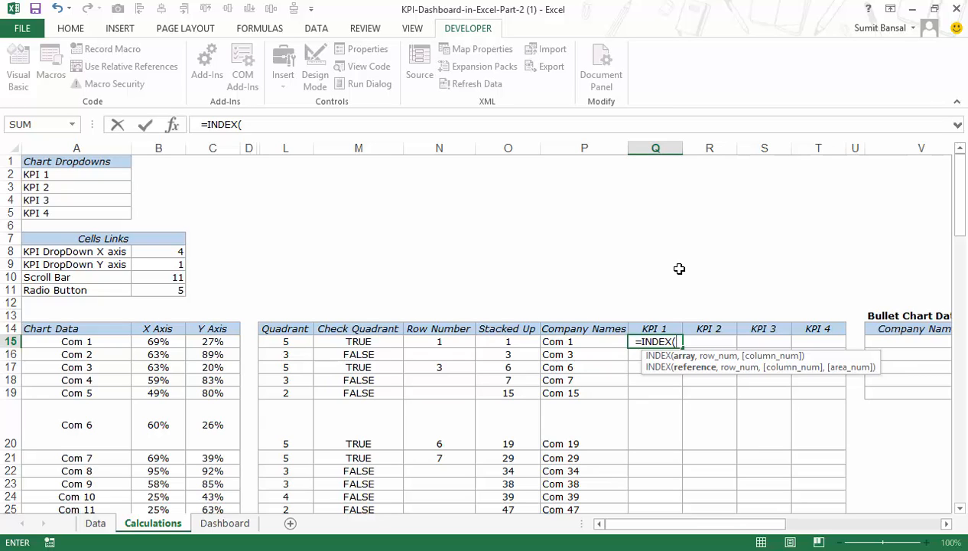
{"action": "type", "text": "Kpi"}
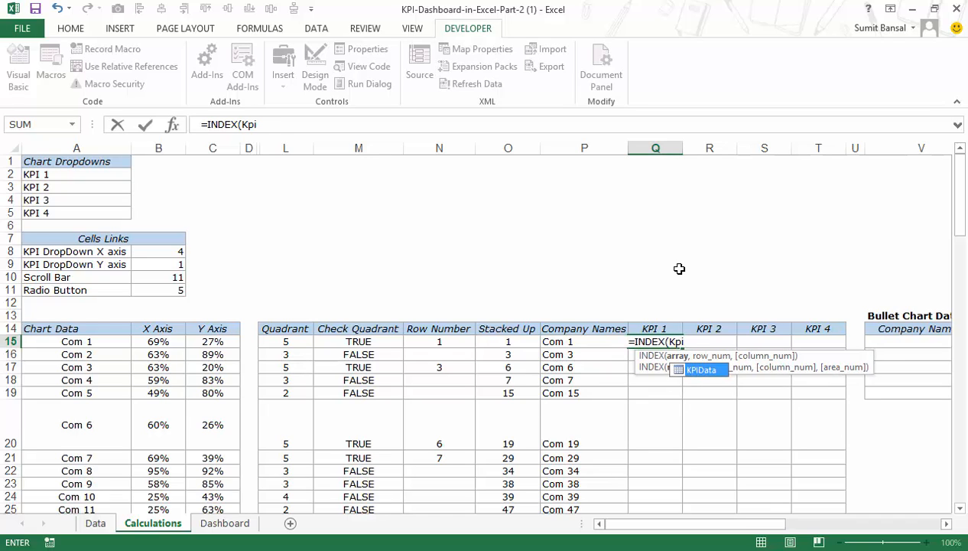
{"action": "key", "text": "Tab"}
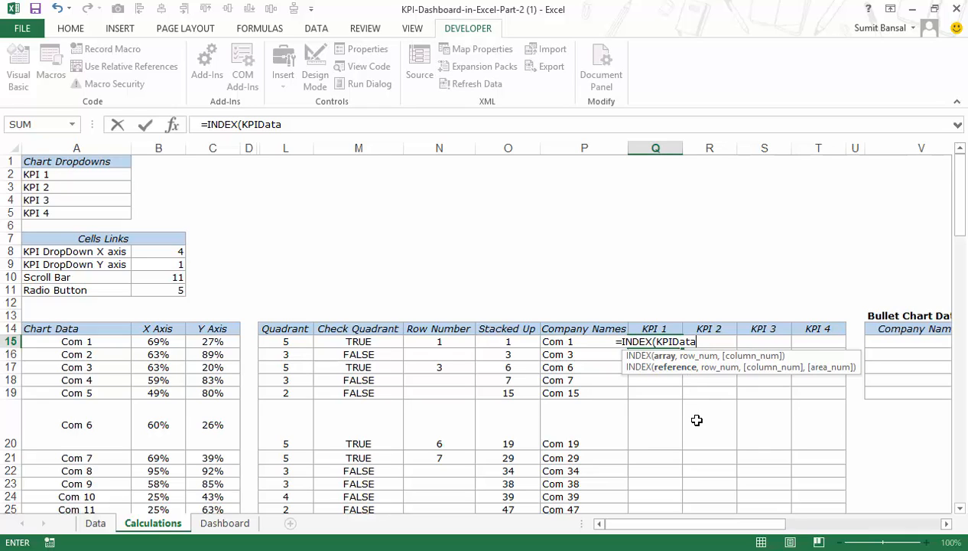
{"action": "type", "text": ",matc"}
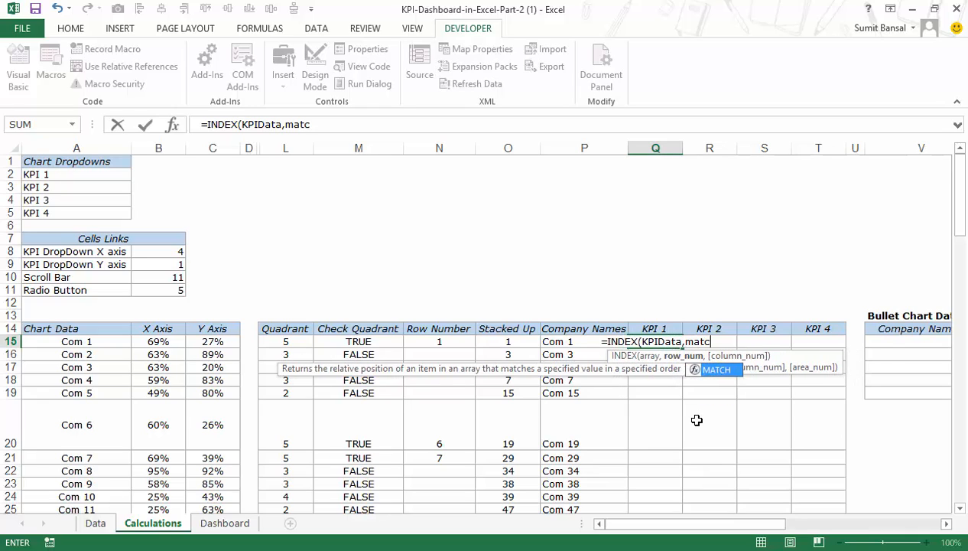
{"action": "key", "text": "Tab"}
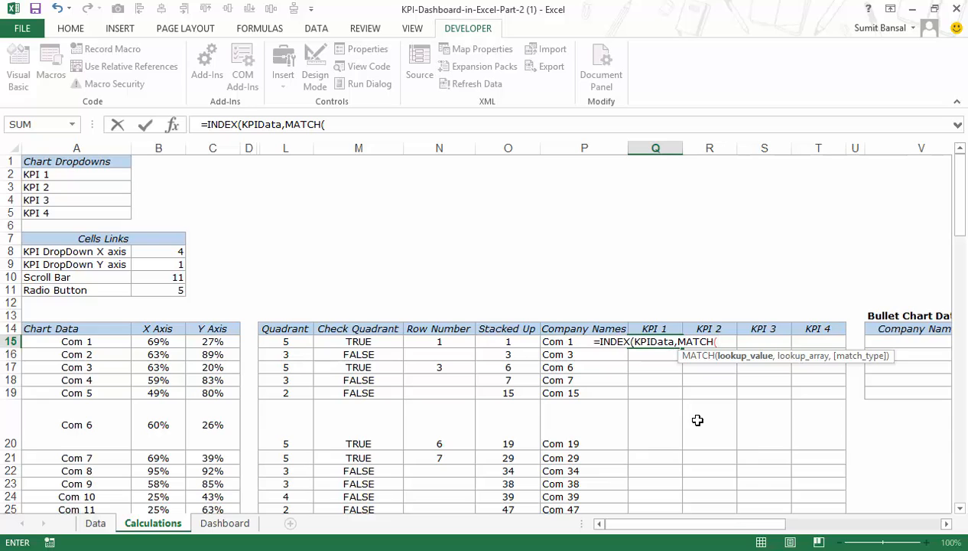
{"action": "left_click", "coordinate": [572, 344]}
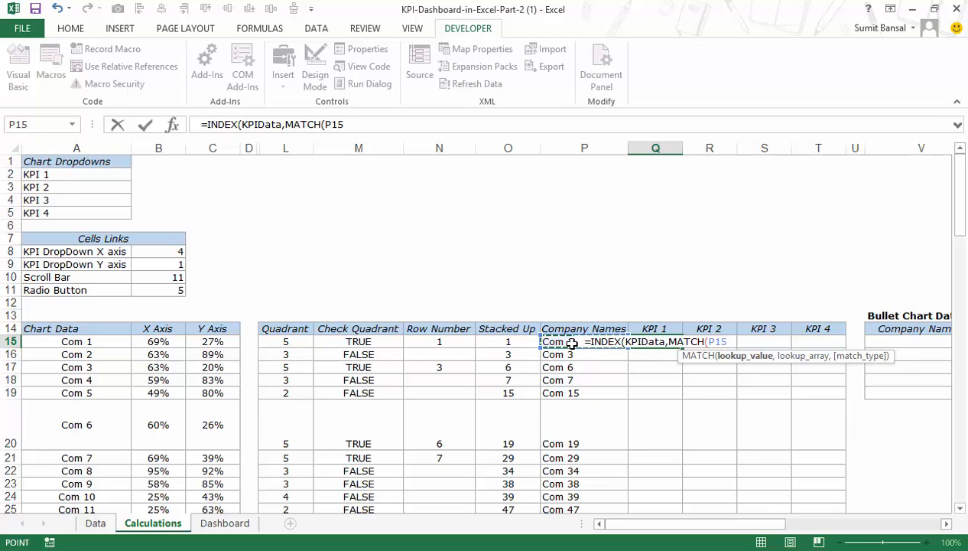
{"action": "type", "text": ","}
{"action": "type", "text": "kpid"}
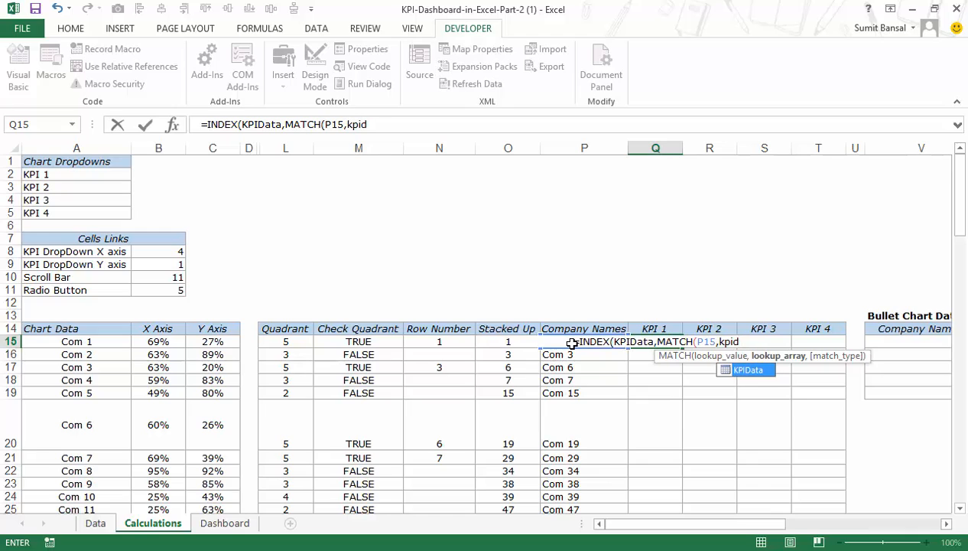
{"action": "key", "text": "Tab"}
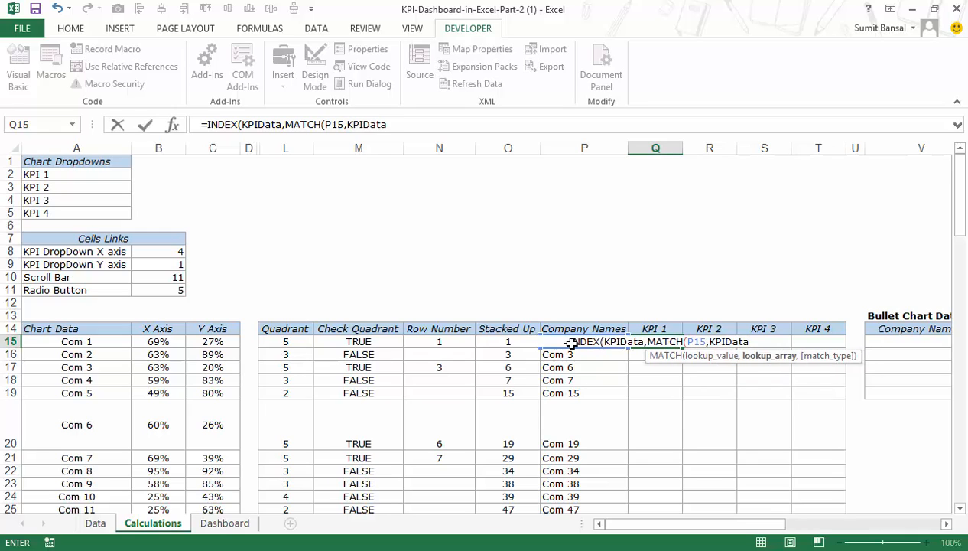
{"action": "type", "text": "["}
{"action": "key", "text": "Tab"}
{"action": "type", "text": "]"}
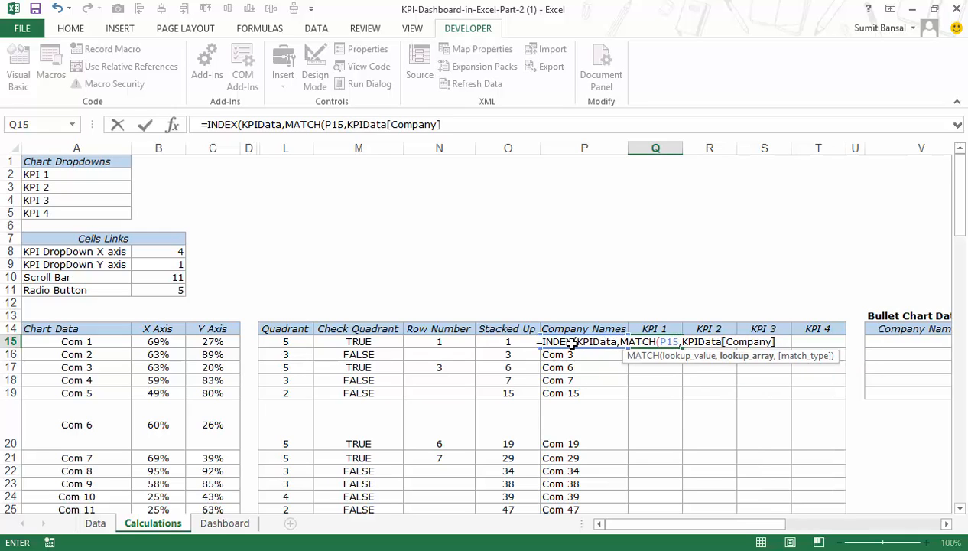
{"action": "type", "text": ",0"}
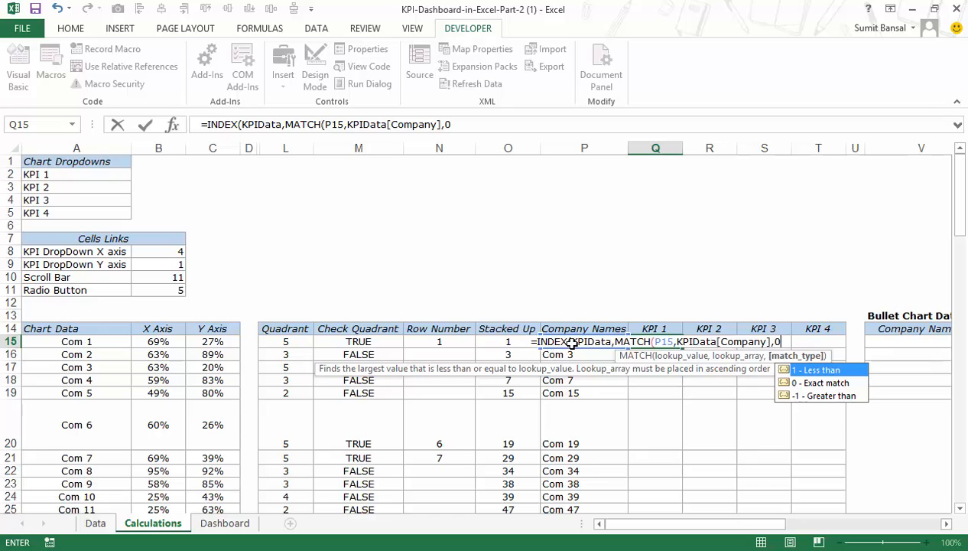
{"action": "type", "text": "),"}
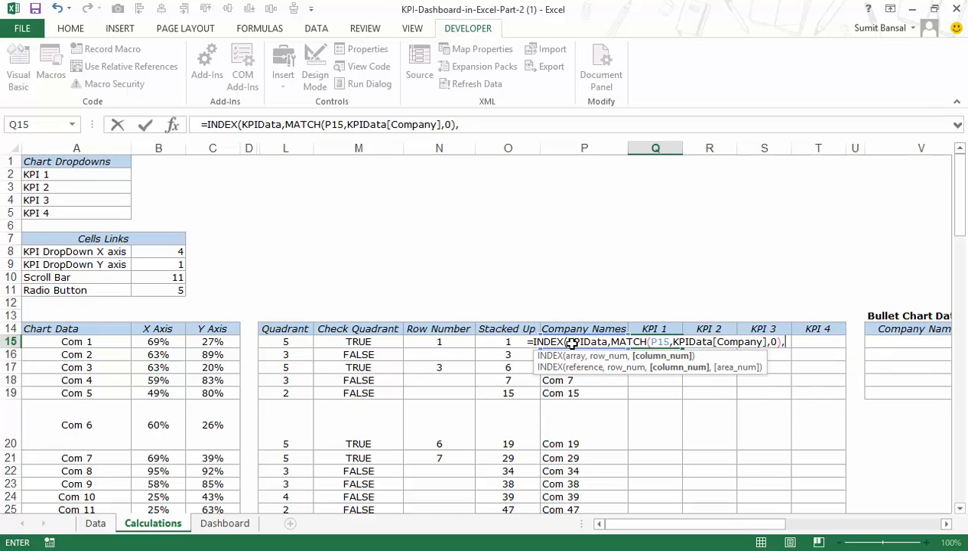
{"action": "type", "text": "2"}
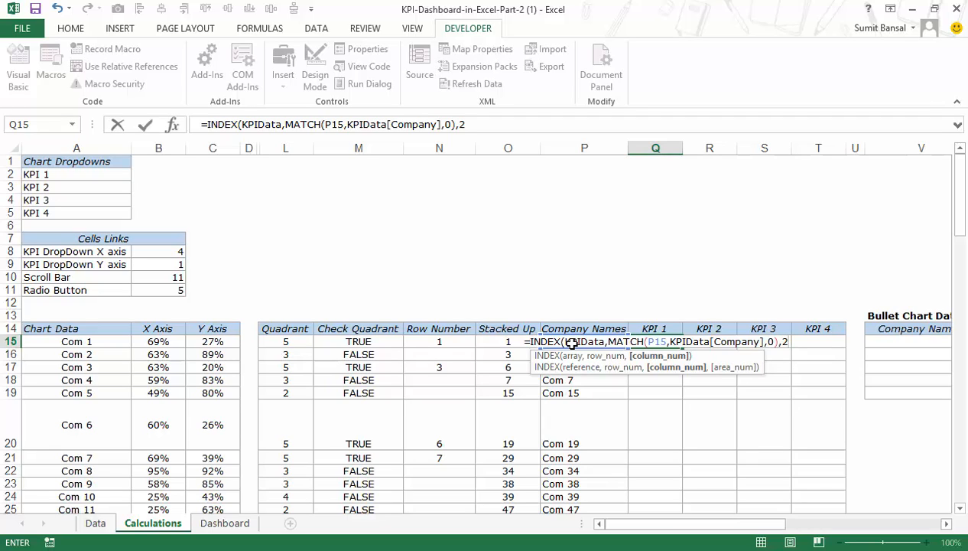
{"action": "type", "text": ")"}
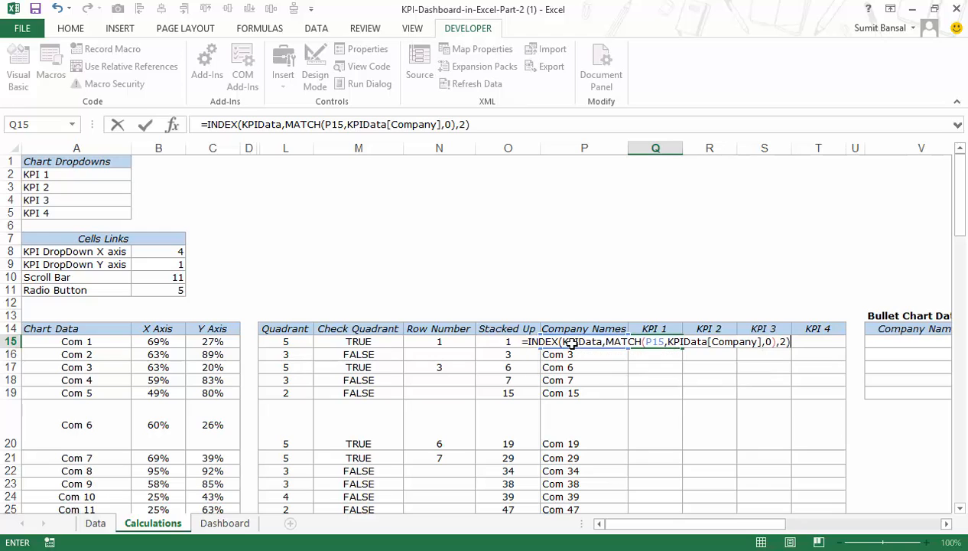
{"action": "key", "text": "Return"}
{"action": "key", "text": "Up"}
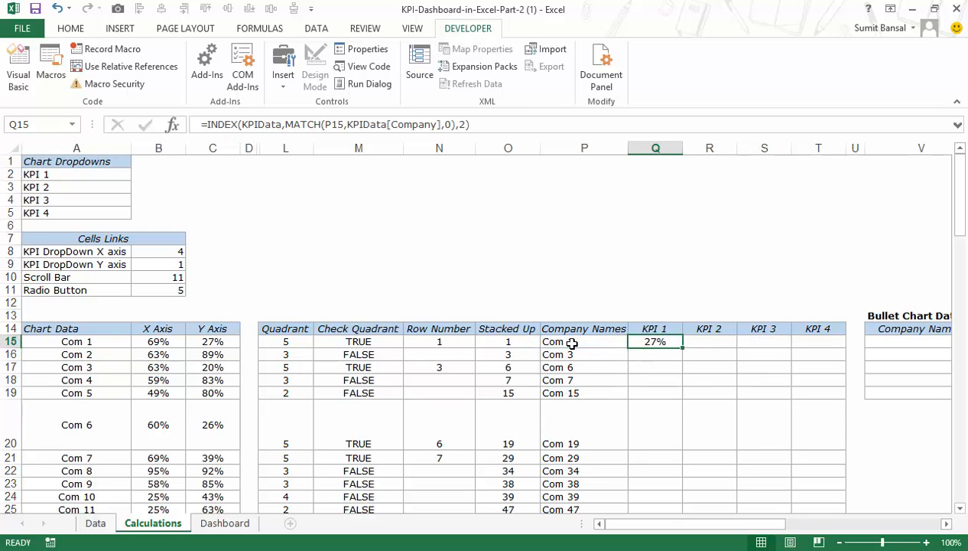
{"action": "double_click", "coordinate": [683, 349]}
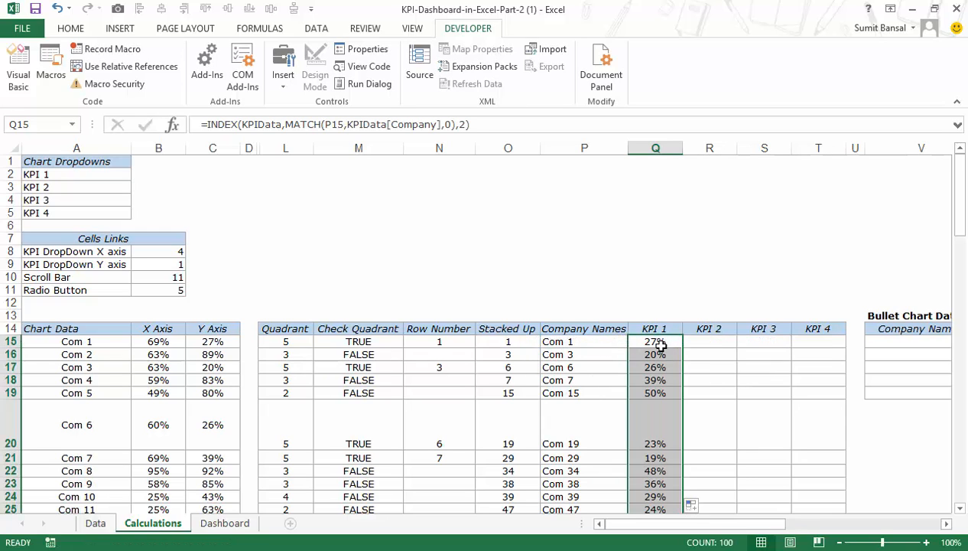
- Wrap the INDEX formula in Q15 in IFERROR with "" as the value if error and refill the KPI 1 column
{"action": "double_click", "coordinate": [650, 342]}
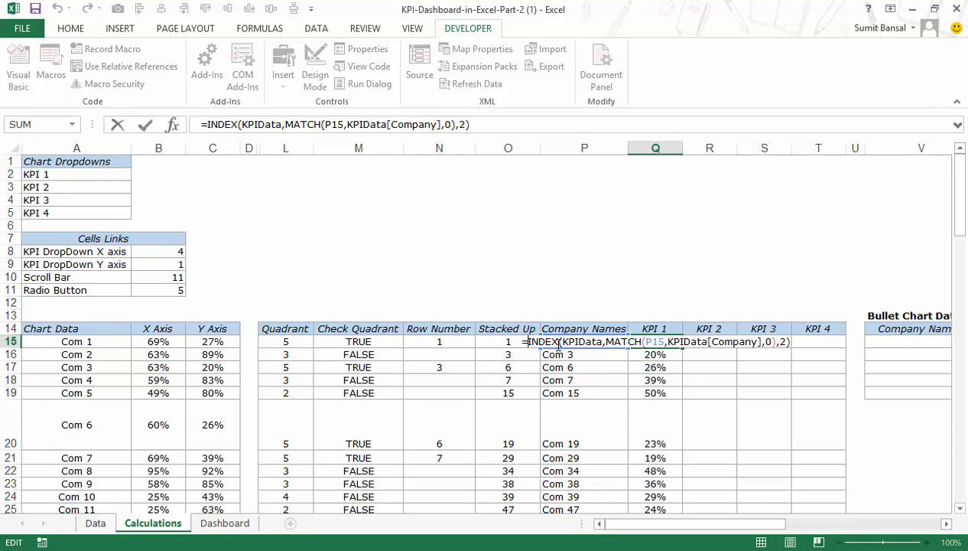
{"action": "type", "text": "IFERROR("}
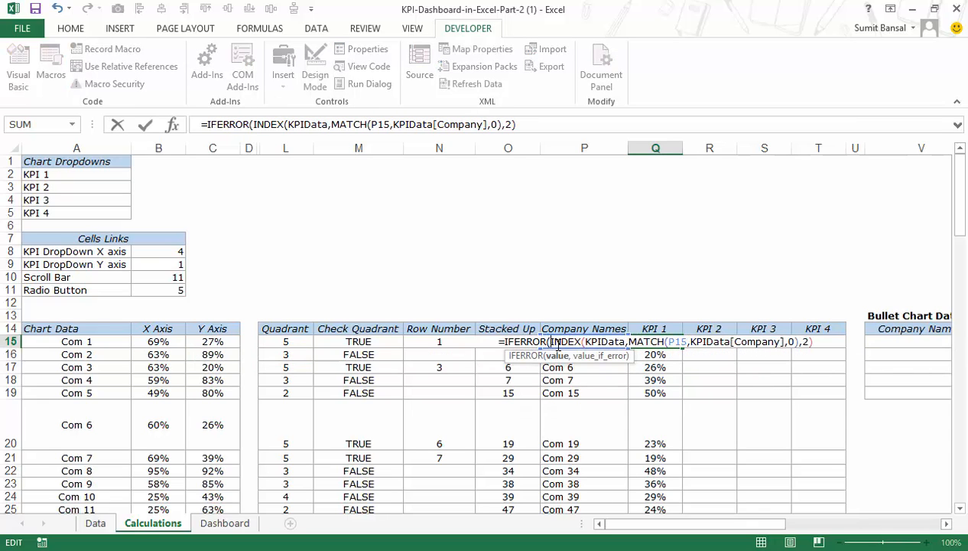
{"action": "key", "text": "ctrl+Right"}
{"action": "key", "text": "ctrl+Right"}
{"action": "key", "text": "ctrl+Right"}
{"action": "key", "text": "ctrl+Right"}
{"action": "key", "text": "ctrl+Right"}
{"action": "key", "text": "ctrl+Right"}
{"action": "key", "text": "ctrl+Right"}
{"action": "key", "text": "ctrl+Right"}
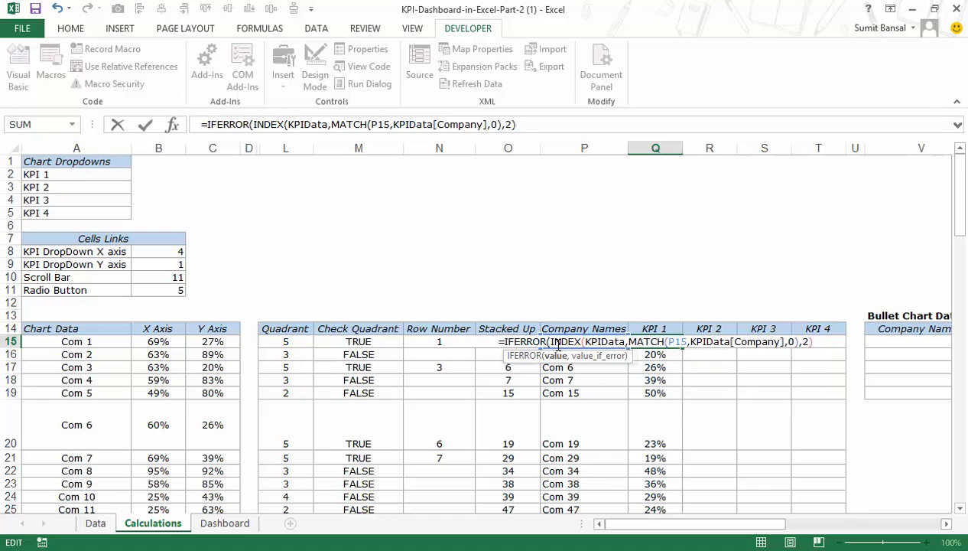
{"action": "type", "text": ",\"\")"}
{"action": "key", "text": "Return"}
{"action": "key", "text": "Up"}
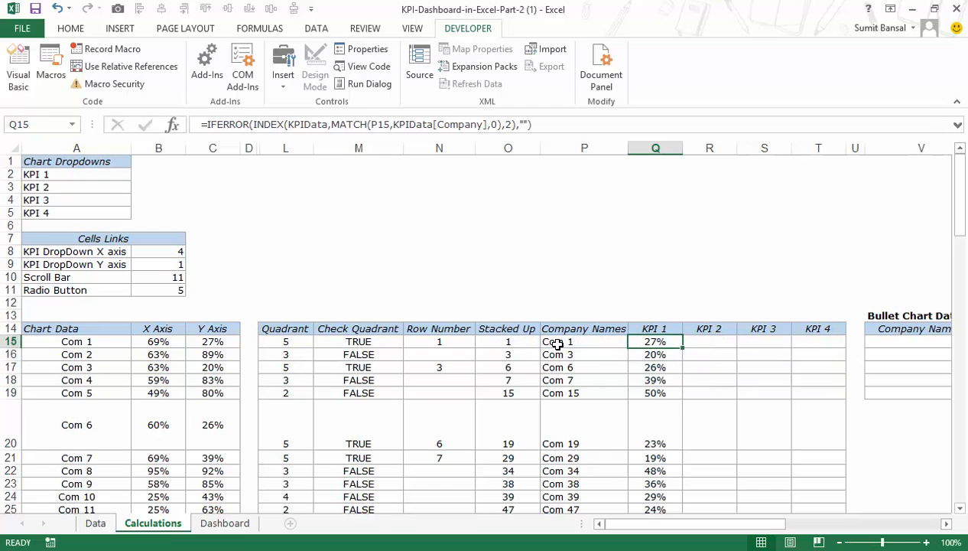
{"action": "double_click", "coordinate": [682, 348]}
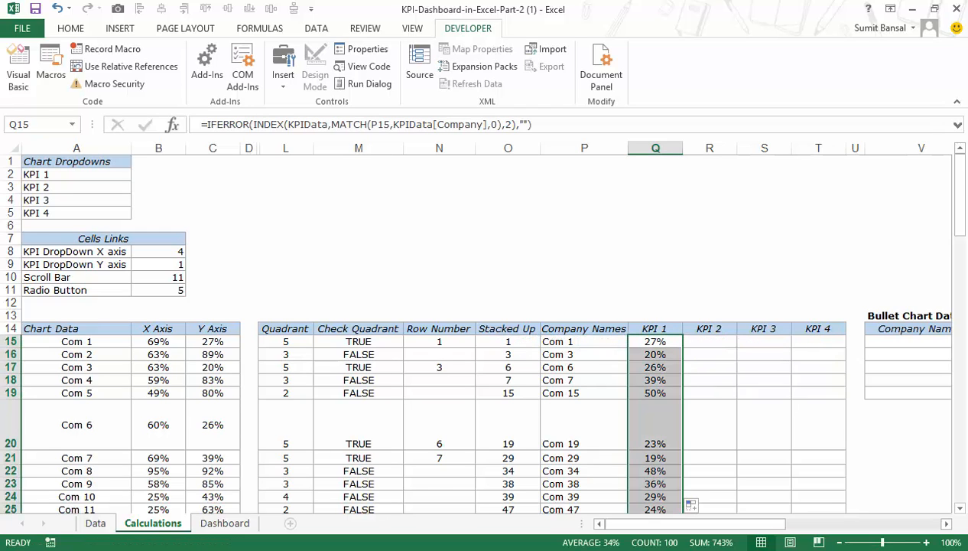
{"action": "left_click_drag", "start_coordinate": [957, 189], "coordinate": [958, 157]}
- Copy the formula text of Q15 into R15 under KPI 2, changing the INDEX column number to 3
{"action": "left_click", "coordinate": [670, 343]}
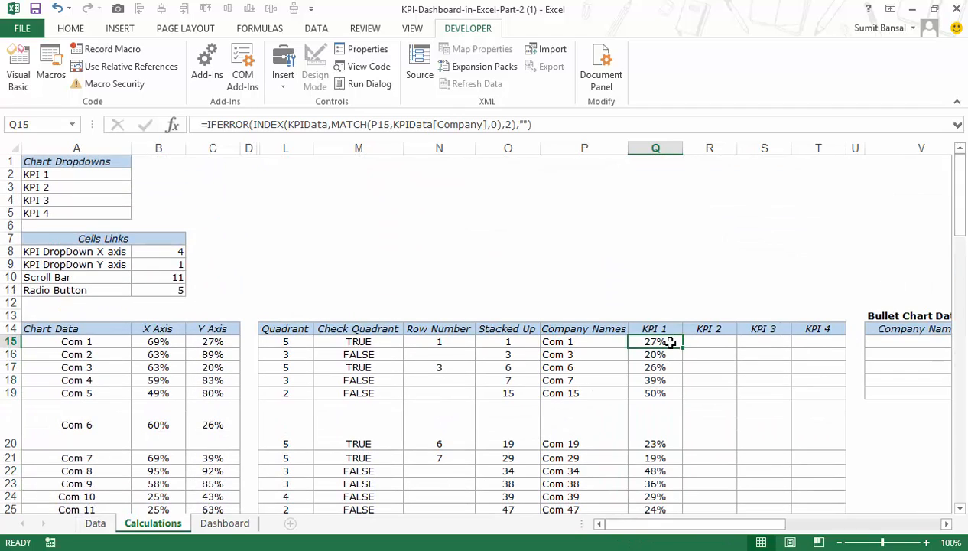
{"action": "key", "text": "F2"}
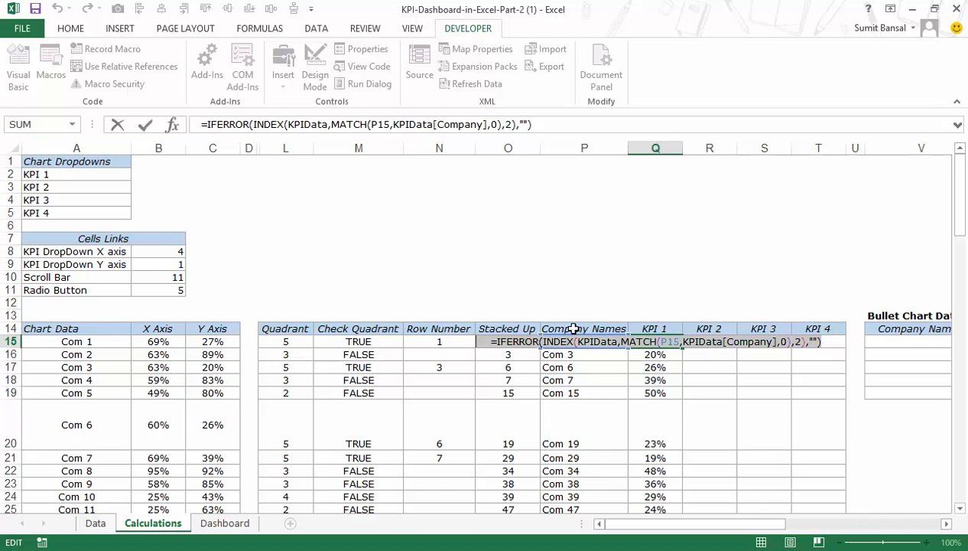
{"action": "key", "text": "ctrl+Return"}
{"action": "left_click", "coordinate": [719, 346]}
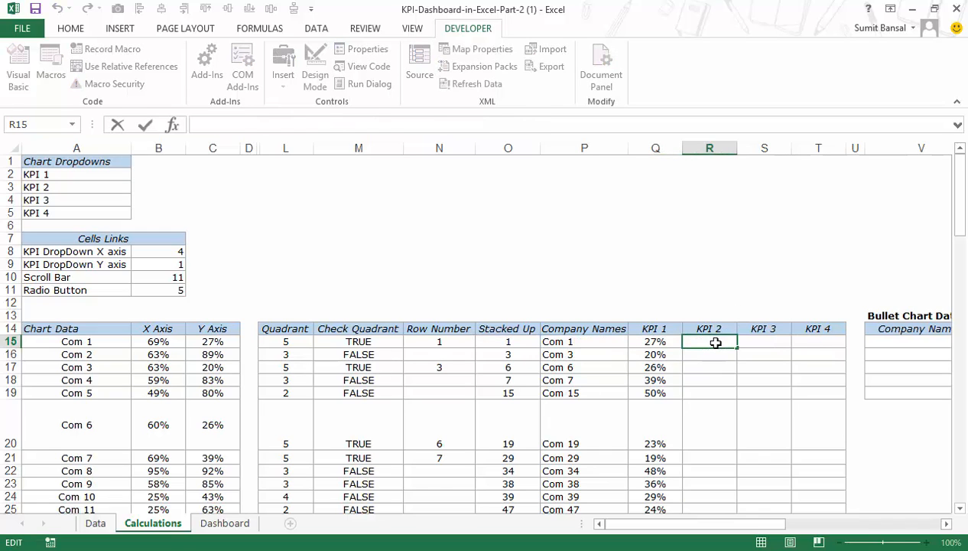
{"action": "key", "text": "F2"}
{"action": "type", "text": "=IFERROR(INDEX(KPIData,MATCH(P15,KPIData[Company],0),2),\"\")"}
{"action": "key", "text": "Left"}
{"action": "key", "text": "Left"}
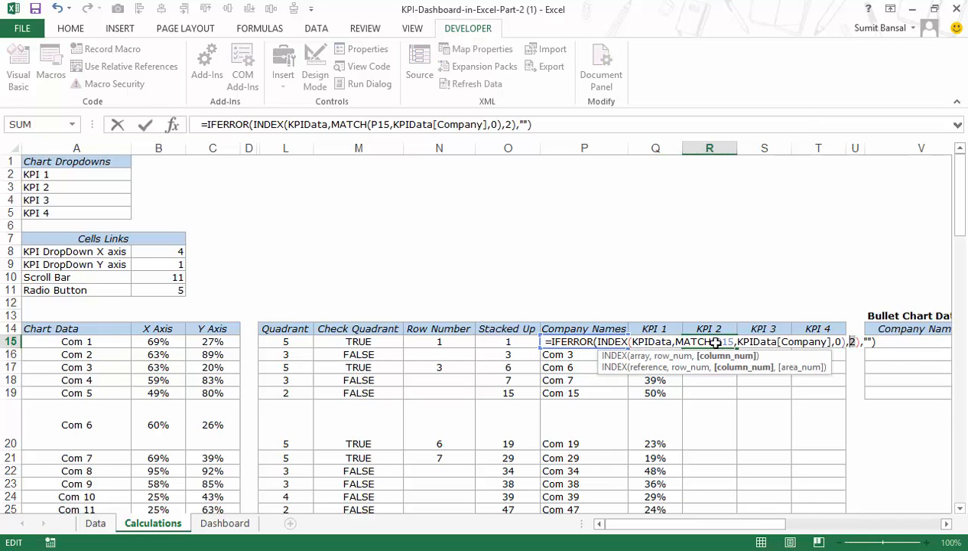
{"action": "key", "text": "BackSpace"}
{"action": "type", "text": "3"}
{"action": "key", "text": "ctrl+Return"}
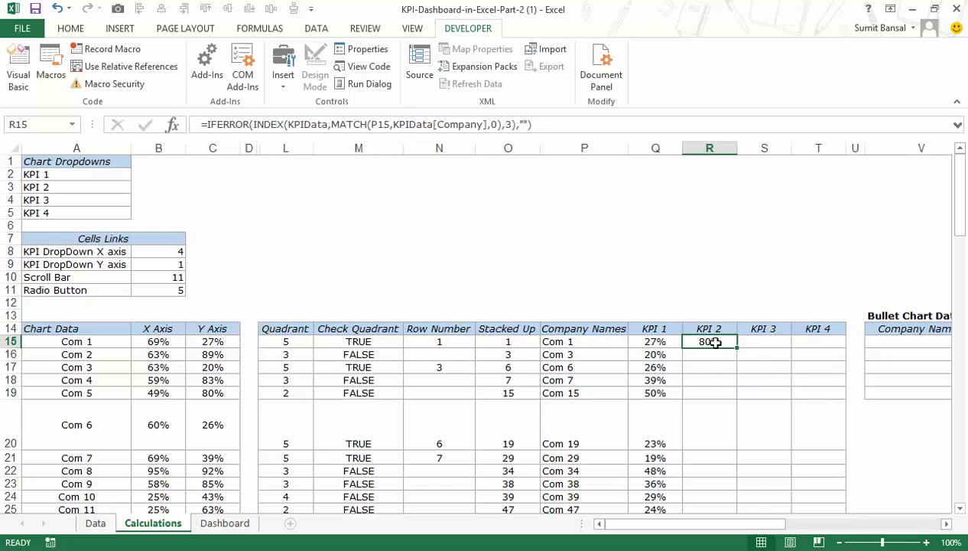
- Enter the same IFERROR INDEX formula in S15 under KPI 3 with the column number set to 4
{"action": "key", "text": "Right"}
{"action": "key", "text": "F2"}
{"action": "type", "text": "=IFERROR(INDEX(KPIData,MATCH(P15,KPIData[Company],0),2),\"\")"}
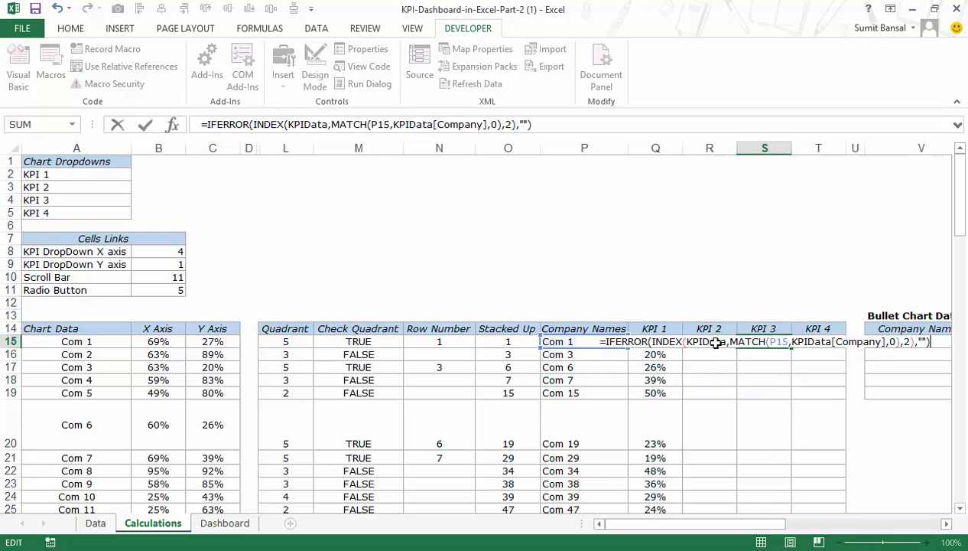
{"action": "key", "text": "Left"}
{"action": "key", "text": "Left"}
{"action": "key", "text": "Left"}
{"action": "key", "text": "Left"}
{"action": "key", "text": "Left"}
{"action": "key", "text": "BackSpace"}
{"action": "type", "text": "4"}
{"action": "key", "text": "ctrl+Return"}
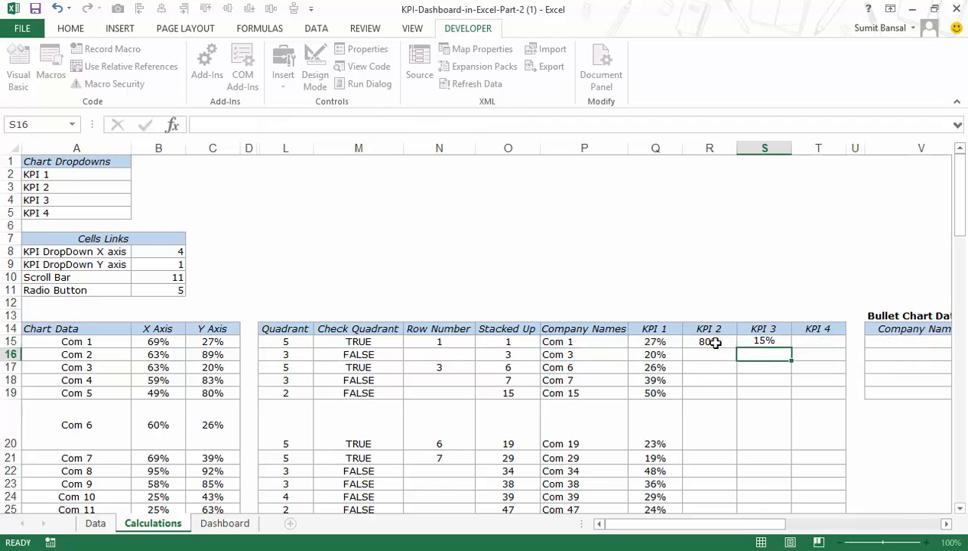
- Enter the copied IFERROR INDEX formula in T15 under KPI 4 with column number 5
{"action": "key", "text": "Right"}
{"action": "key", "text": "F2"}
{"action": "type", "text": "=IFERROR(INDEX(KPIData,MATCH(P15,KPIData[Company],0),2),\"\")"}
{"action": "key", "text": "Left"}
{"action": "key", "text": "Left"}
{"action": "key", "text": "Left"}
{"action": "key", "text": "Left"}
{"action": "key", "text": "Left"}
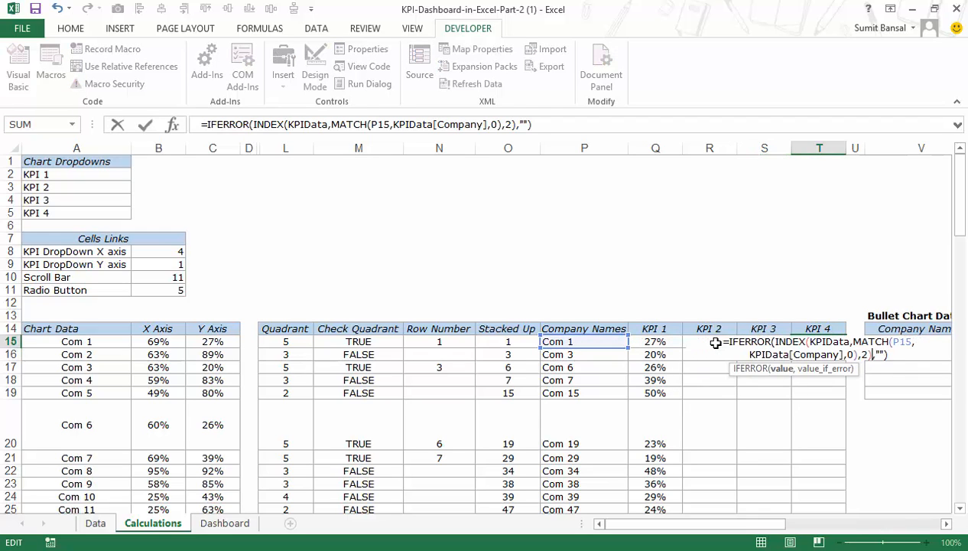
{"action": "key", "text": "BackSpace"}
{"action": "type", "text": "5"}
{"action": "key", "text": "ctrl+Return"}
- Fill the formulas in R15, S15 and T15 down the KPI 2, KPI 3 and KPI 4 columns
{"action": "key", "text": "Left"}
{"action": "key", "text": "Left"}
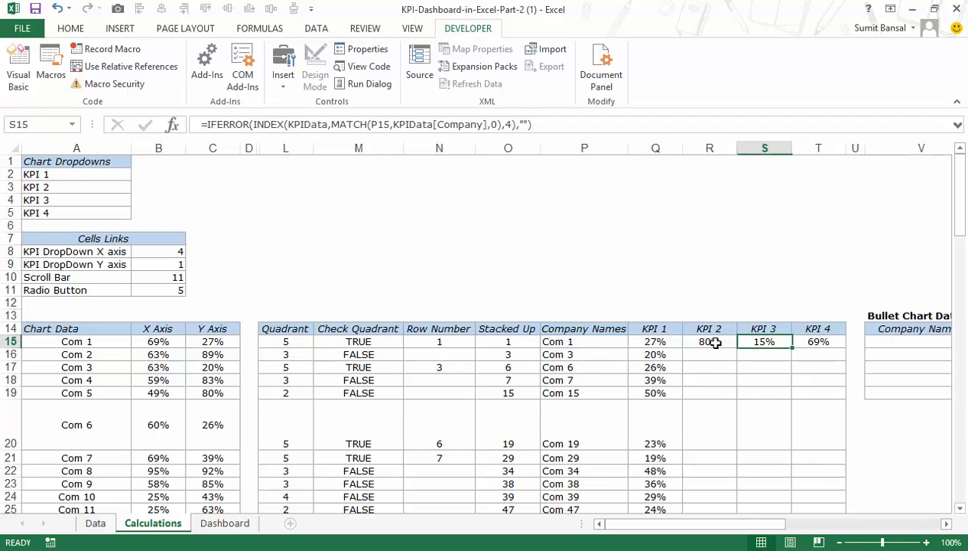
{"action": "double_click", "coordinate": [738, 347]}
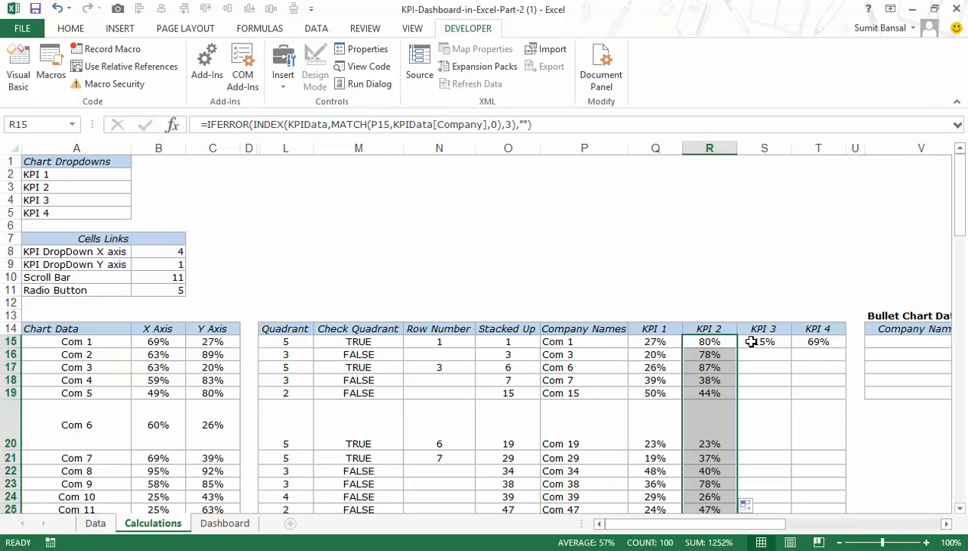
{"action": "left_click", "coordinate": [753, 342]}
{"action": "double_click", "coordinate": [792, 348]}
{"action": "left_click", "coordinate": [836, 341]}
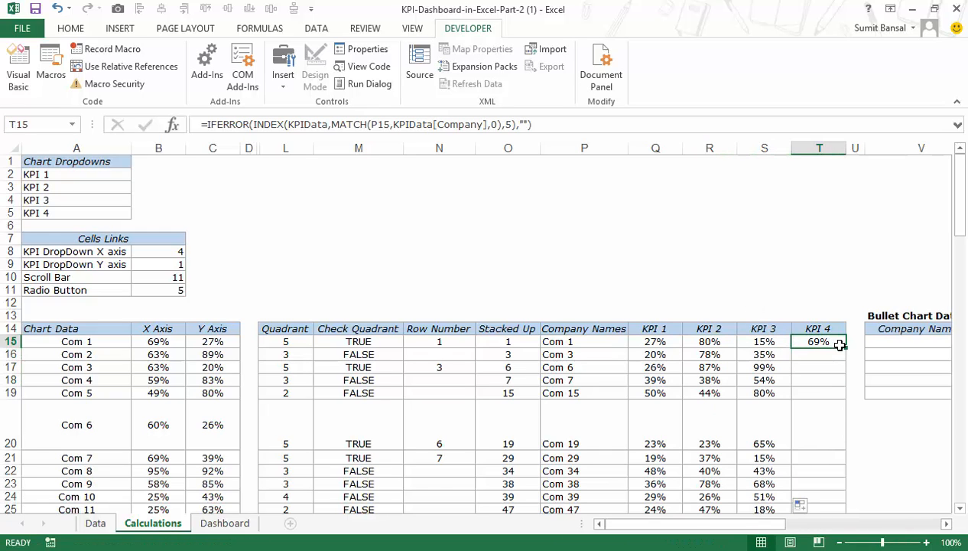
{"action": "double_click", "coordinate": [846, 348]}
{"action": "left_click_drag", "start_coordinate": [959, 186], "coordinate": [959, 220]}
- Select the All option on the Dashboard sheet, check the Calculations lists, and return to the Dashboard
{"action": "left_click", "coordinate": [225, 524]}
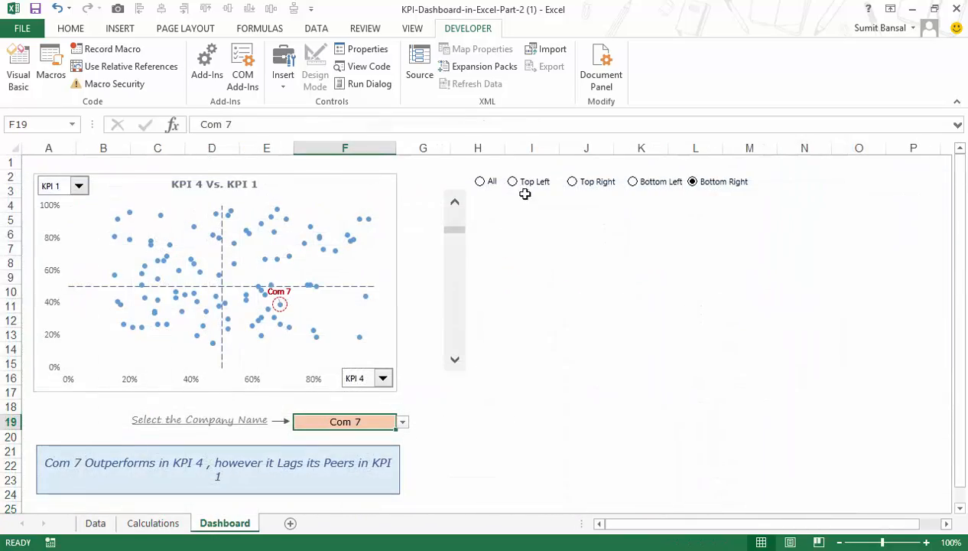
{"action": "left_click", "coordinate": [480, 182]}
{"action": "left_click", "coordinate": [153, 523]}
{"action": "mouse_move", "coordinate": [959, 218]}
{"action": "left_mouse_down"}
{"action": "mouse_move", "coordinate": [966, 459]}
{"action": "mouse_move", "coordinate": [960, 206]}
{"action": "left_mouse_up"}
{"action": "left_click", "coordinate": [225, 523]}
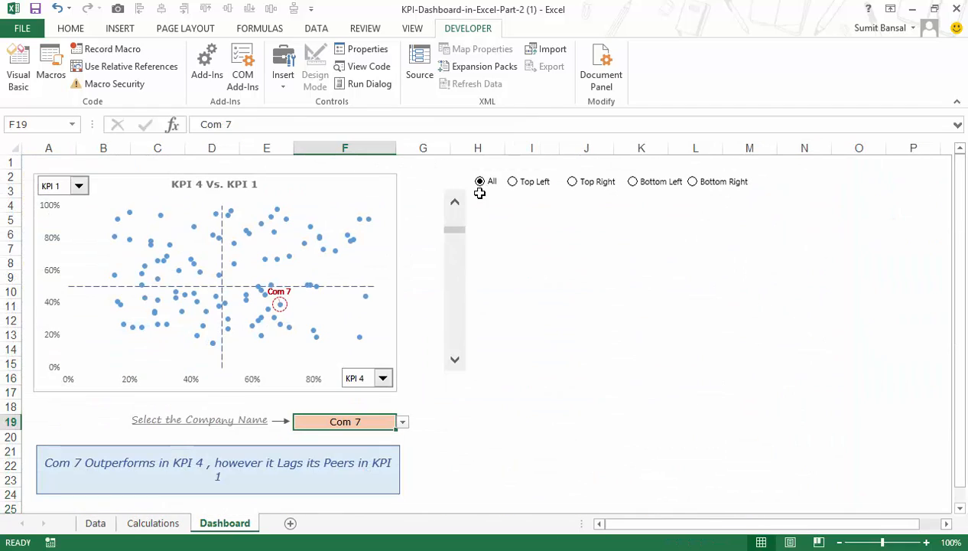
- Select the Top Left option on the Dashboard, check the filtered lists on the Calculations sheet, and return to the Dashboard
{"action": "left_click", "coordinate": [530, 183]}
{"action": "left_click", "coordinate": [153, 523]}
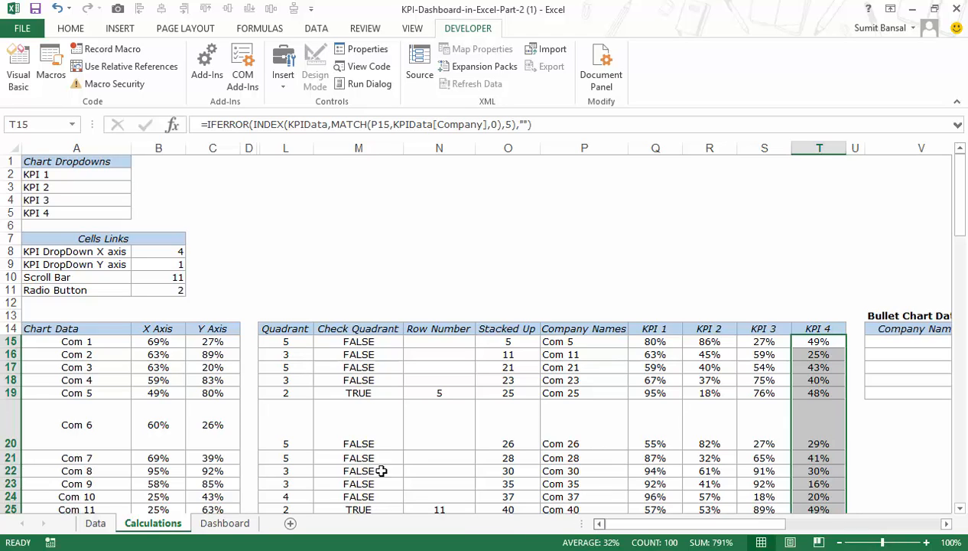
{"action": "left_click", "coordinate": [155, 393]}
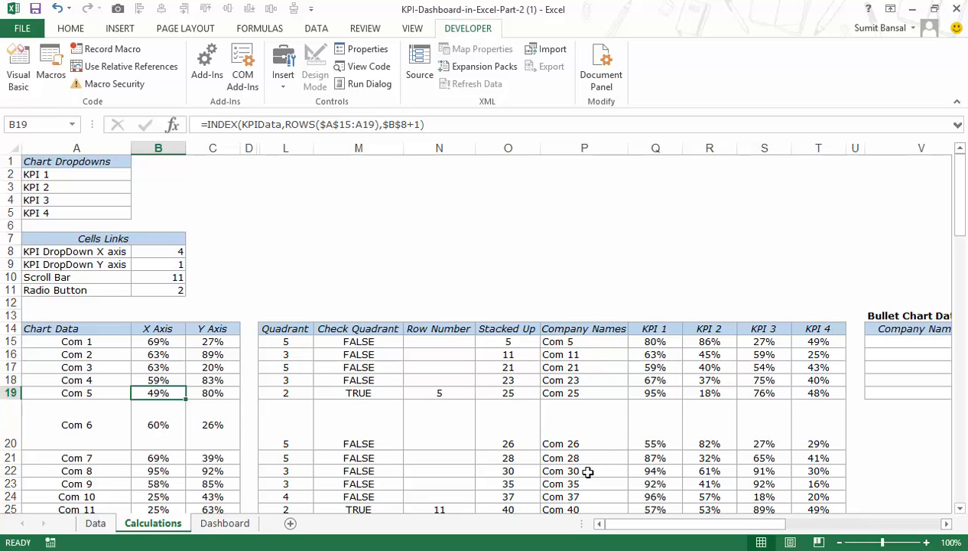
{"action": "left_click", "coordinate": [225, 524]}
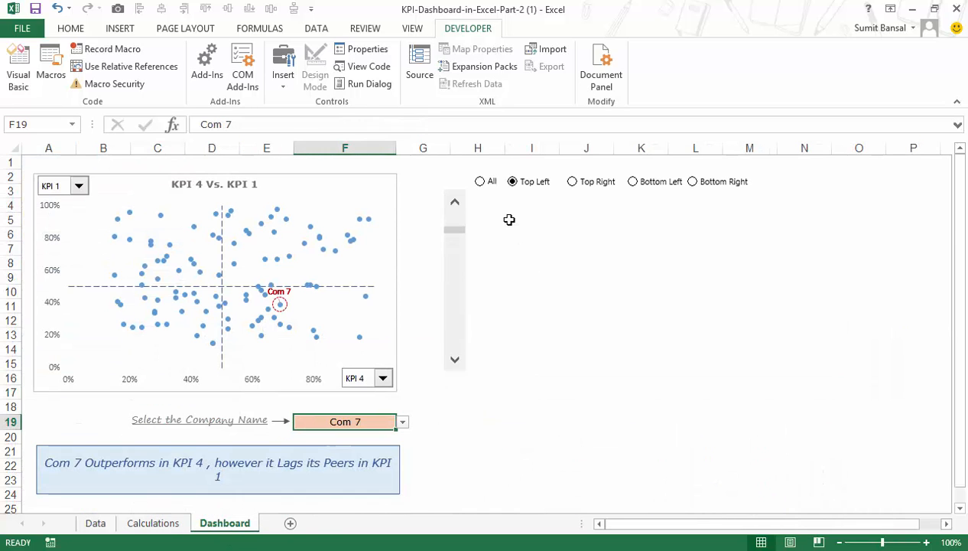
- Nudge the Dashboard scroll bar left, away from the middle of cell H4
{"action": "left_click", "coordinate": [478, 204]}
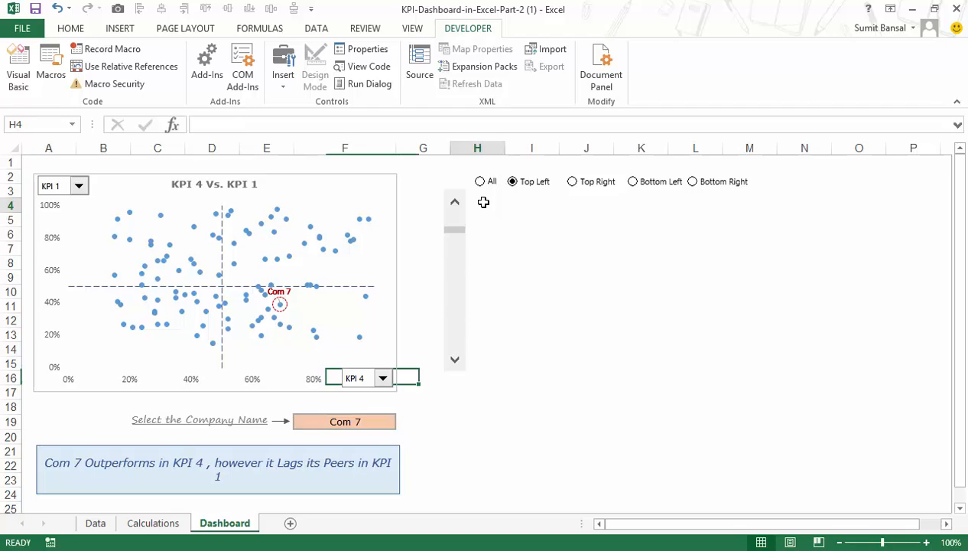
{"action": "left_click", "coordinate": [452, 213], "text": "ctrl"}
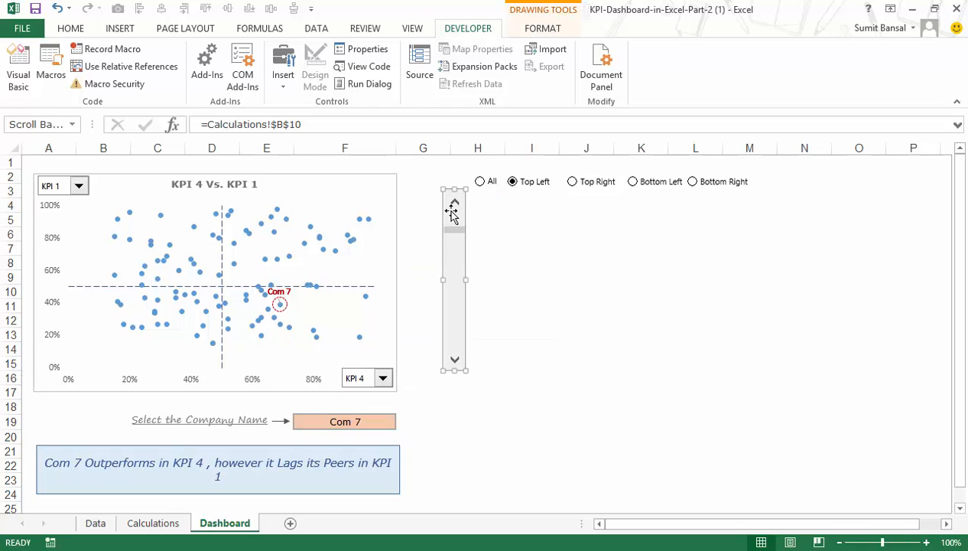
{"action": "key", "text": "Left"}
{"action": "key", "text": "Left"}
{"action": "key", "text": "Left"}
{"action": "key", "text": "Left"}
{"action": "key", "text": "Left"}
{"action": "key", "text": "Left"}
{"action": "key", "text": "Left"}
{"action": "key", "text": "Left"}
{"action": "key", "text": "Left"}
{"action": "key", "text": "Left"}
{"action": "key", "text": "Left"}
{"action": "key", "text": "Left"}
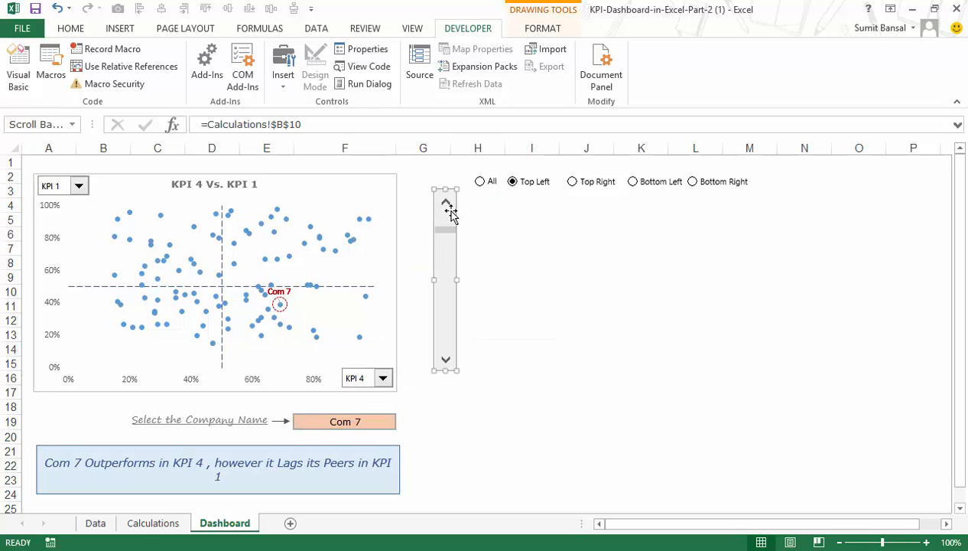
- Enter the table header S. No in cell H4
{"action": "left_click", "coordinate": [497, 208]}
{"action": "type", "text": "S"}
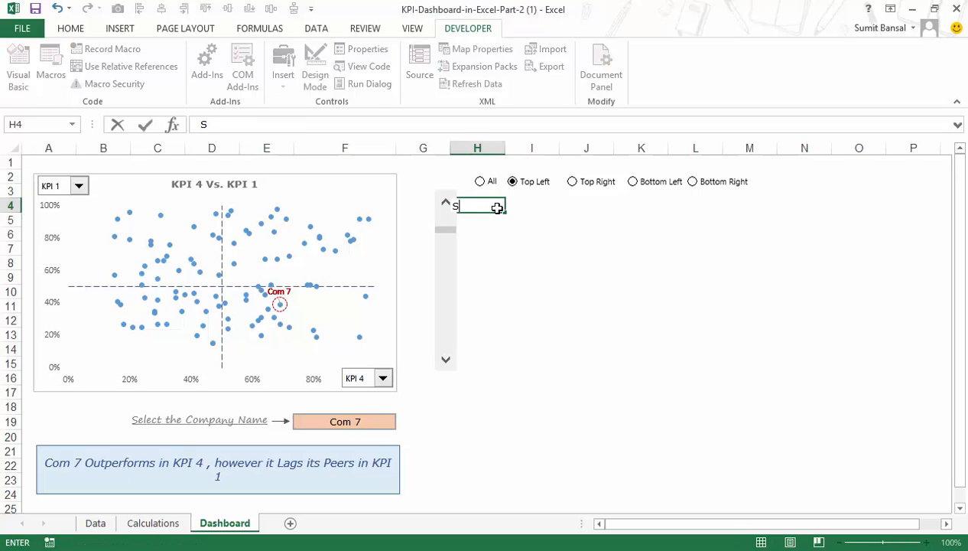
{"action": "type", "text": ". No"}
{"action": "key", "text": "Return"}
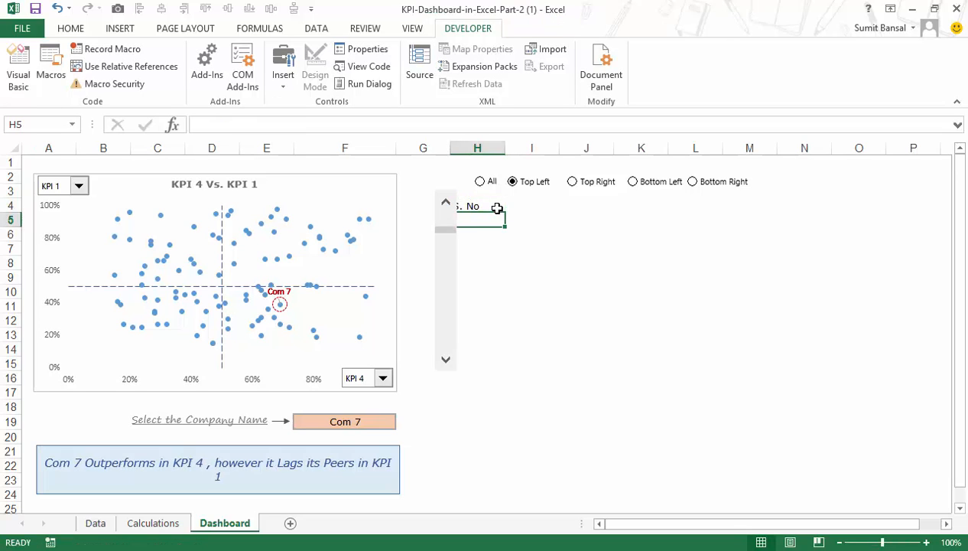
- Move the scroll bar further left so it sits entirely within column G, clear of the S. No header
{"action": "left_click", "coordinate": [497, 208]}
{"action": "left_click", "coordinate": [450, 222], "text": "ctrl"}
{"action": "left_click_drag", "start_coordinate": [449, 221], "coordinate": [442, 222]}
{"action": "left_click", "coordinate": [495, 208]}
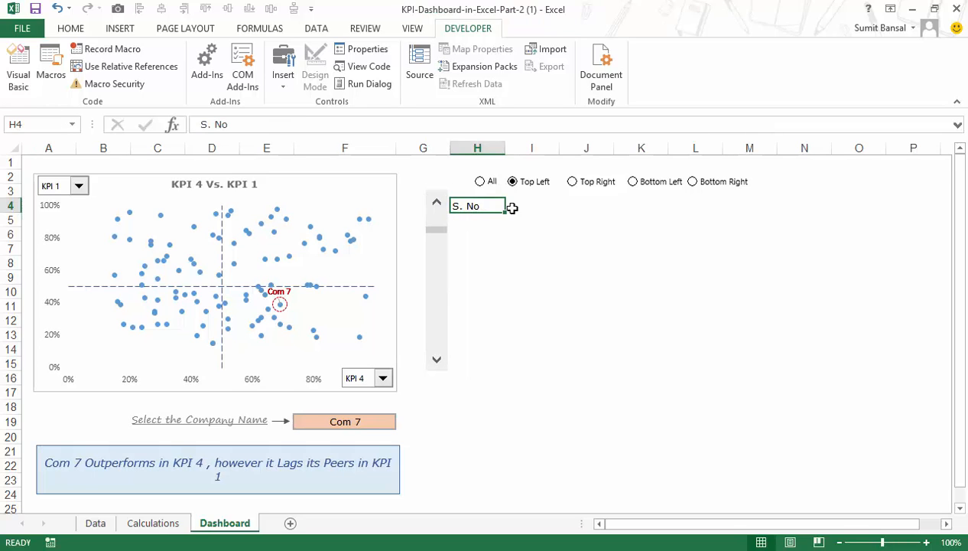
- Enter the header Company Name in I4 and shorten it to Name
{"action": "left_click", "coordinate": [514, 207]}
{"action": "type", "text": "Comp"}
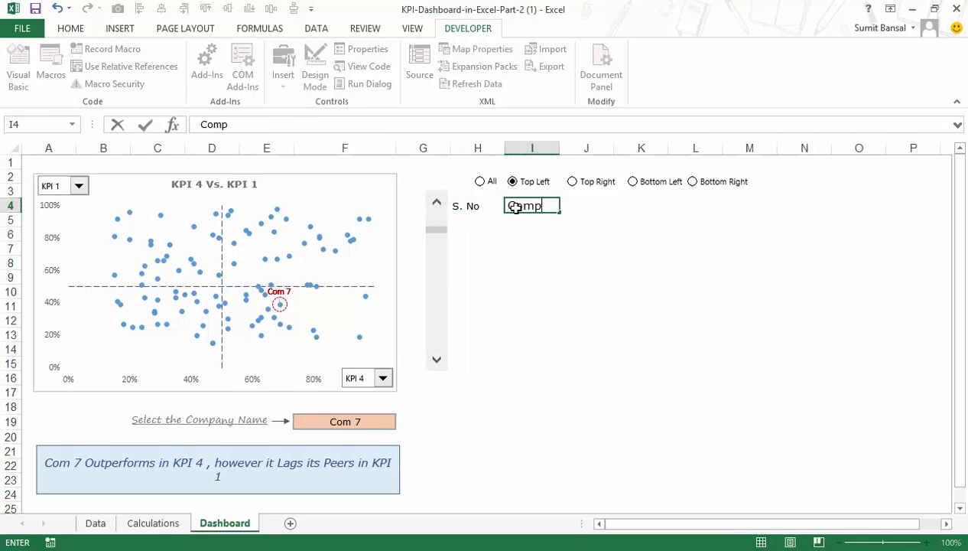
{"action": "type", "text": "any Name"}
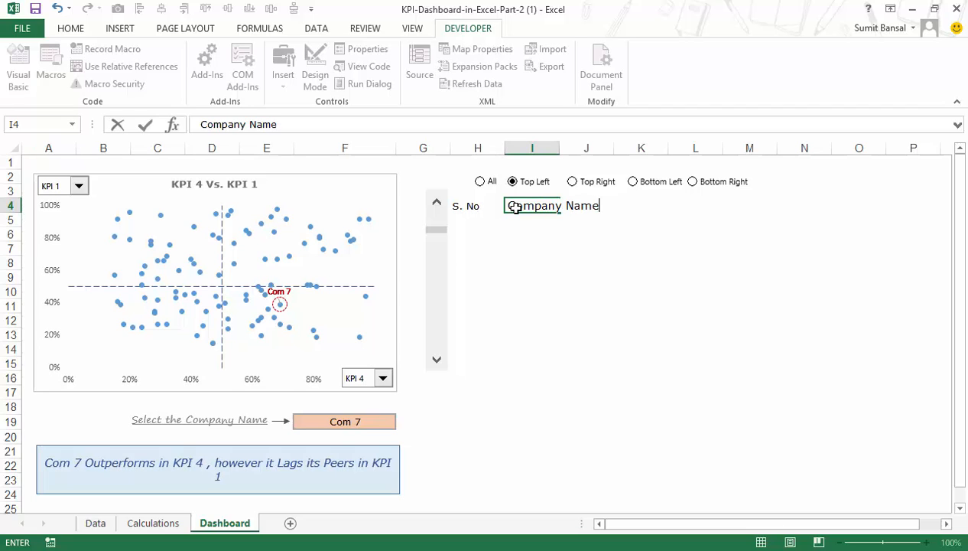
{"action": "key", "text": "Return"}
{"action": "left_click", "coordinate": [516, 206]}
{"action": "key", "text": "F2"}
{"action": "key", "text": "Left"}
{"action": "key", "text": "Left"}
{"action": "key", "text": "shift+Home"}
{"action": "key", "text": "Delete"}
{"action": "key", "text": "Return"}
- Enter the header KPI 1 in J4 and copy it across K4:M4
{"action": "key", "text": "Up"}
{"action": "key", "text": "Right"}
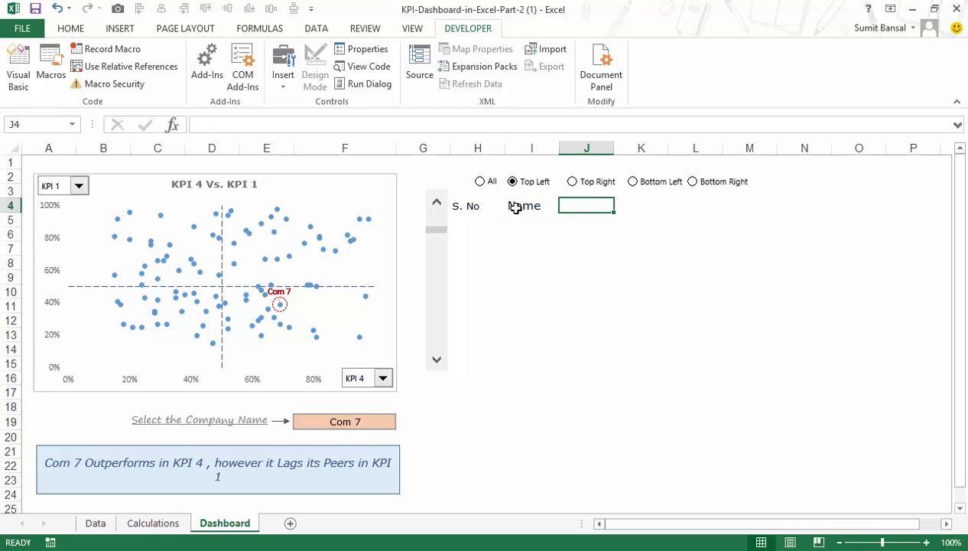
{"action": "type", "text": "KPI 1"}
{"action": "key", "text": "ctrl+Return"}
{"action": "key", "text": "ctrl+c"}
{"action": "key", "text": "Right"}
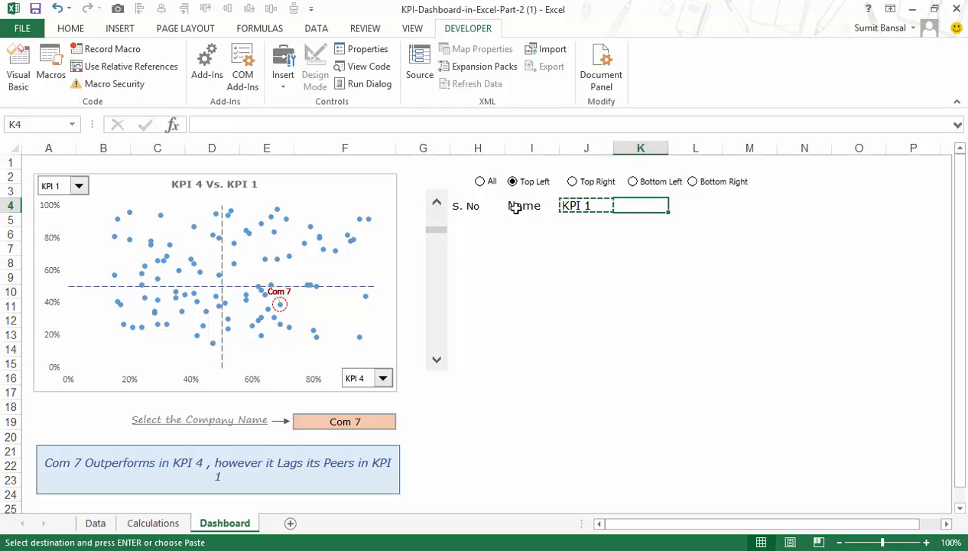
{"action": "key", "text": "shift+Right"}
{"action": "key", "text": "shift+Right"}
{"action": "key", "text": "ctrl+v"}
- Edit the copied headers in K4, L4 and M4 to read KPI 2, KPI 3 and KPI 4
{"action": "key", "text": "F2"}
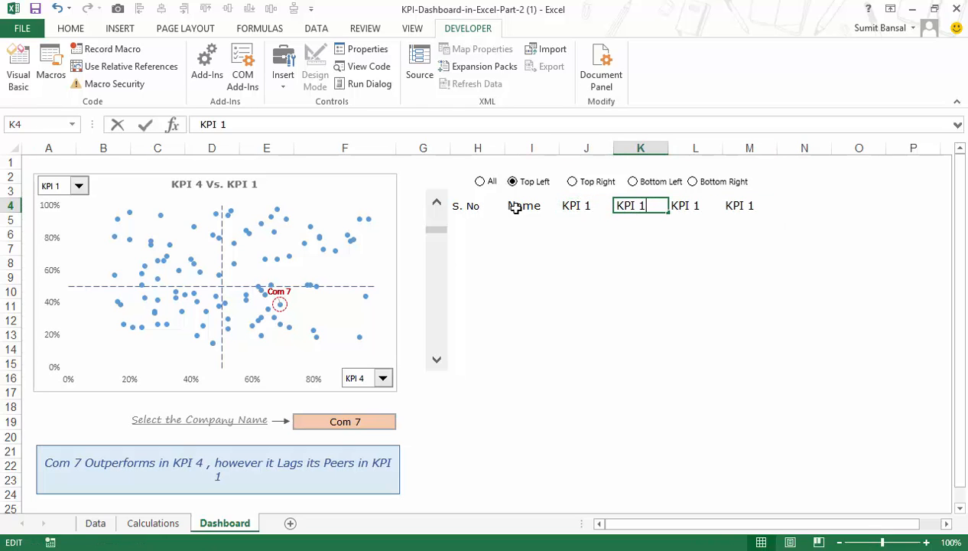
{"action": "key", "text": "BackSpace"}
{"action": "type", "text": "2"}
{"action": "key", "text": "Return"}
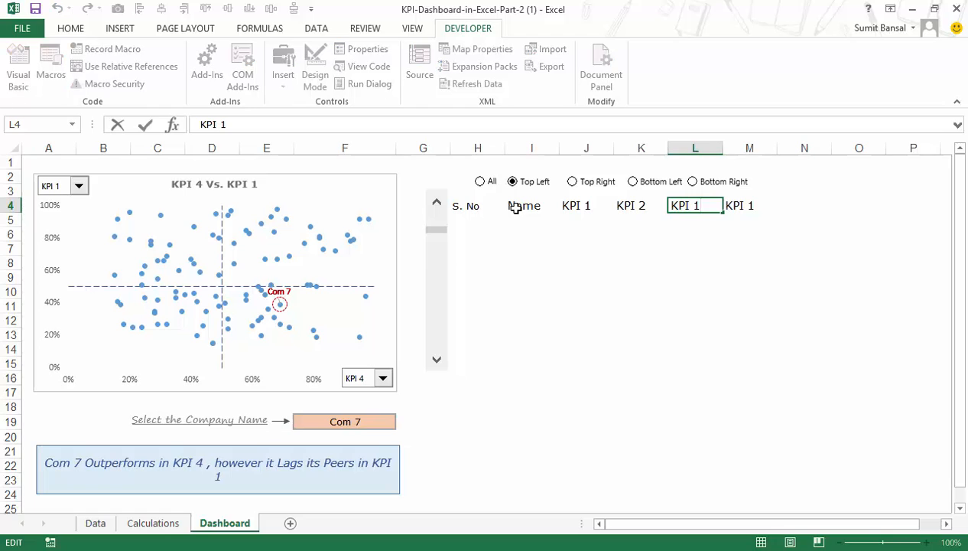
{"action": "key", "text": "BackSpace"}
{"action": "type", "text": "3"}
{"action": "key", "text": "Return"}
{"action": "key", "text": "Up"}
{"action": "key", "text": "Right"}
{"action": "key", "text": "F2"}
{"action": "key", "text": "BackSpace"}
{"action": "type", "text": "4"}
{"action": "key", "text": "Return"}
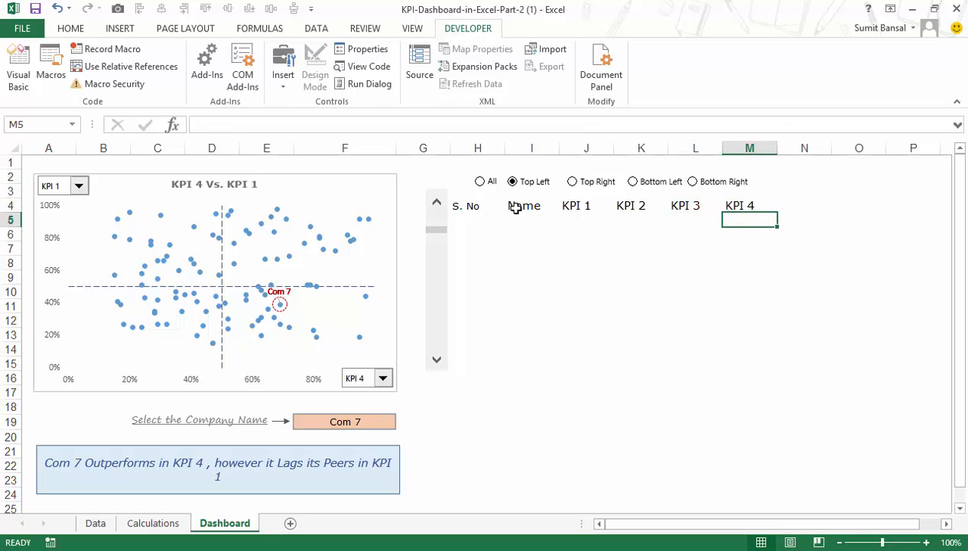
- Select the header row H4:M4 and bring up the cell formatting commands
{"action": "key", "text": "Up"}
{"action": "key", "text": "Left"}
{"action": "key", "text": "Left"}
{"action": "key", "text": "Left"}
{"action": "key", "text": "Left"}
{"action": "key", "text": "Left"}
{"action": "key", "text": "shift+Right"}
{"action": "key", "text": "shift+Right"}
{"action": "key", "text": "shift+Right"}
{"action": "key", "text": "shift+Right"}
{"action": "key", "text": "shift+Right"}
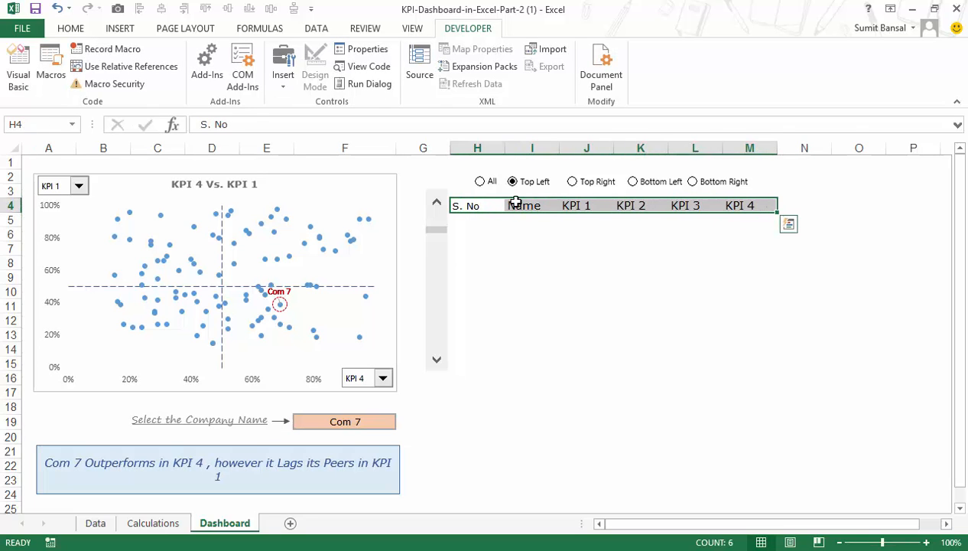
{"action": "left_click", "coordinate": [70, 28]}
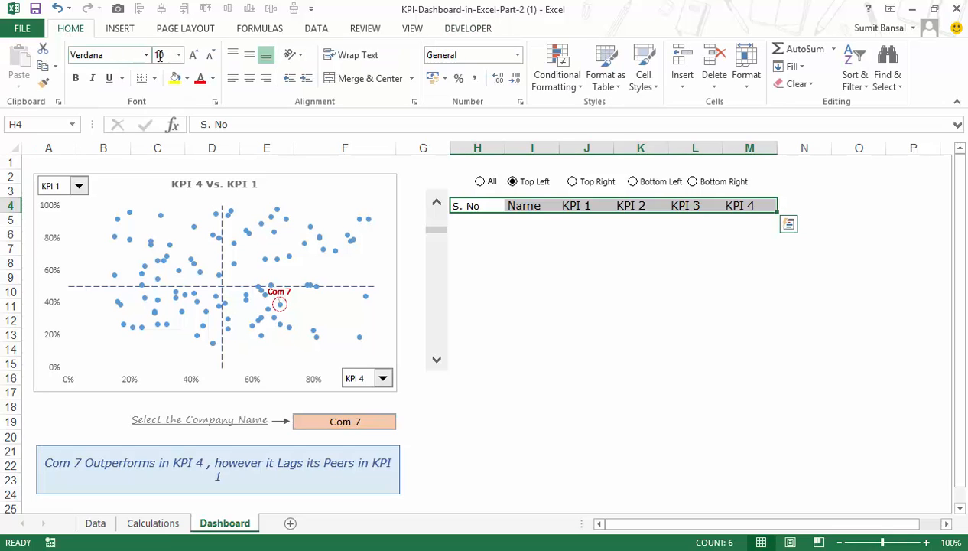
- Set the table headers in H4:M4 to font size 9 and center them horizontally and vertically
{"action": "left_click", "coordinate": [158, 55]}
{"action": "type", "text": "9"}
{"action": "key", "text": "Return"}
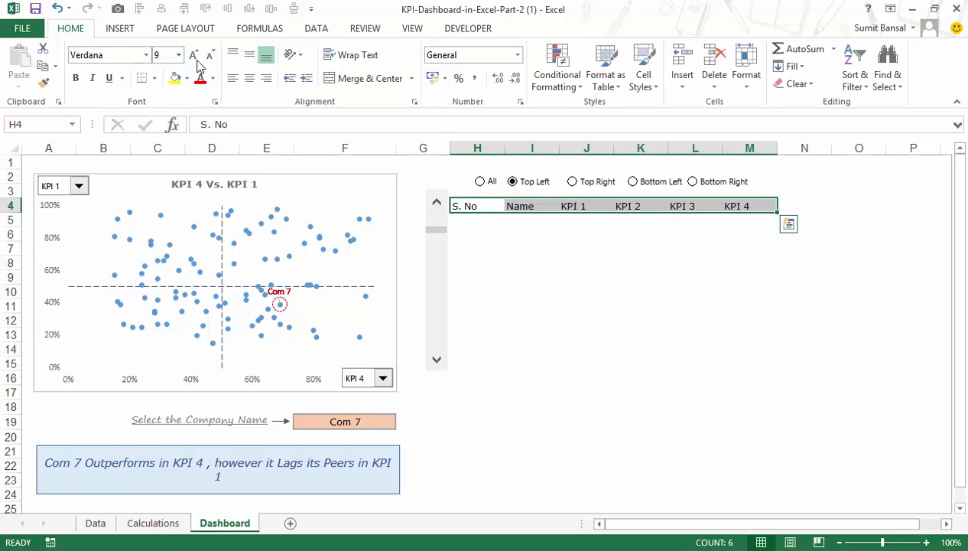
{"action": "left_click", "coordinate": [249, 78]}
{"action": "left_click", "coordinate": [249, 55]}
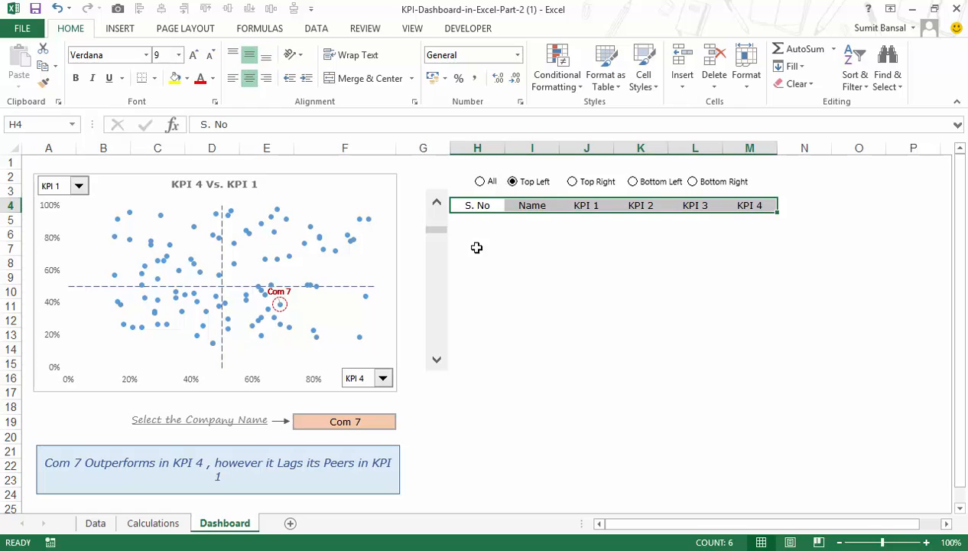
- Enter the formula =ROWS($G$5:G5)-1+Calculations!B10 in H5, the first cell under S. No
{"action": "left_click", "coordinate": [479, 221]}
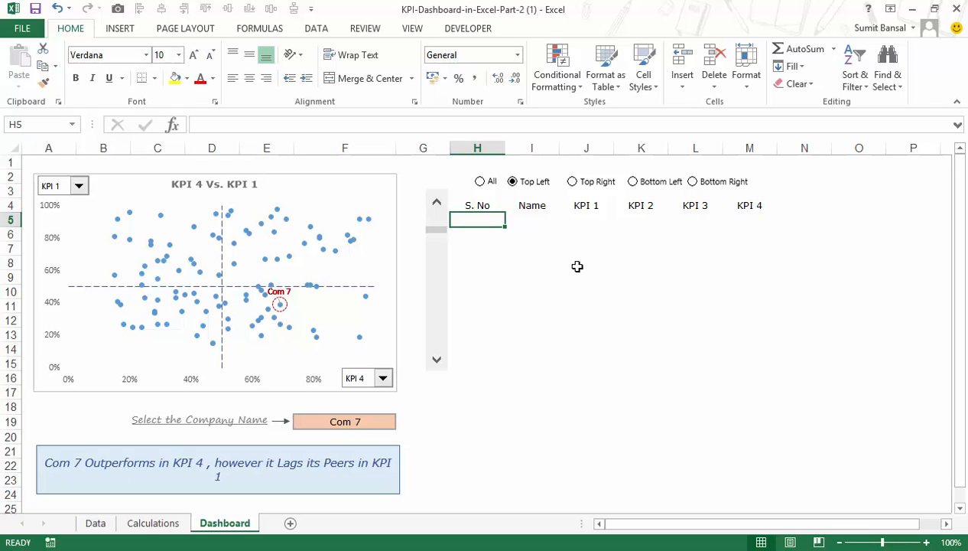
{"action": "type", "text": "=rows("}
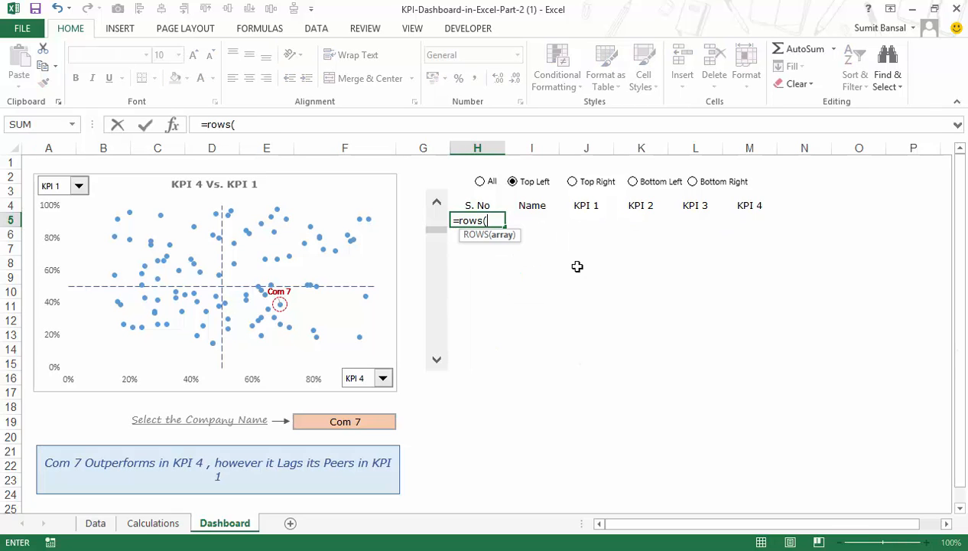
{"action": "key", "text": "Left"}
{"action": "key", "text": "F8"}
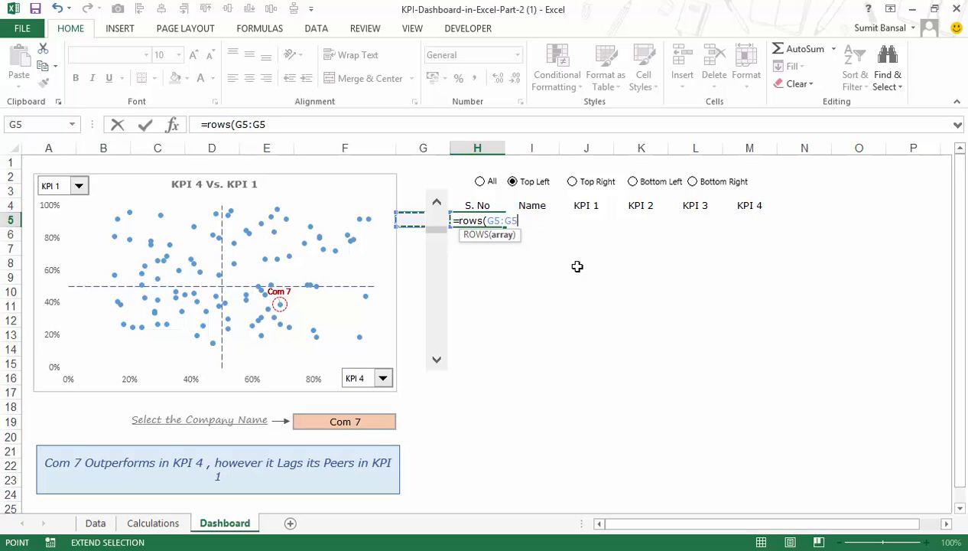
{"action": "left_click", "coordinate": [494, 220]}
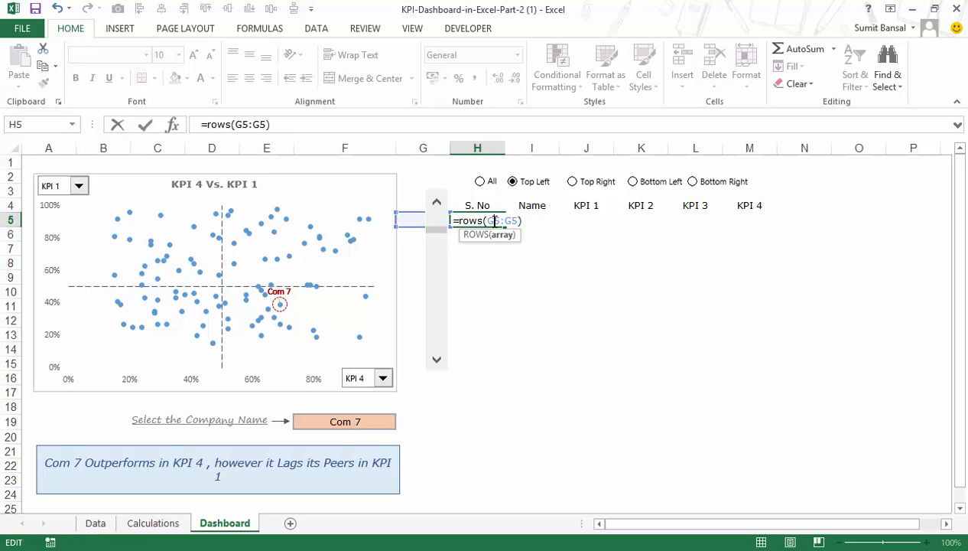
{"action": "key", "text": "F4"}
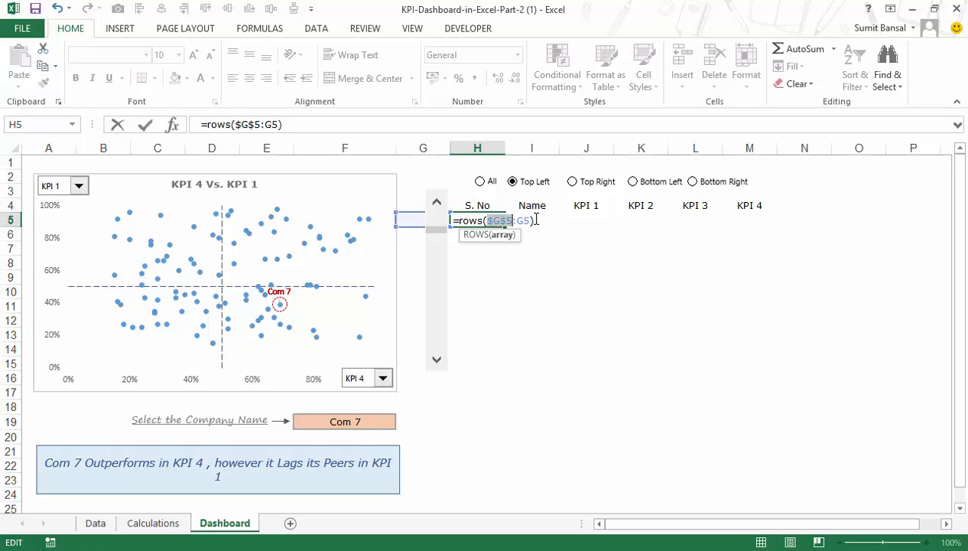
{"action": "left_click", "coordinate": [538, 221]}
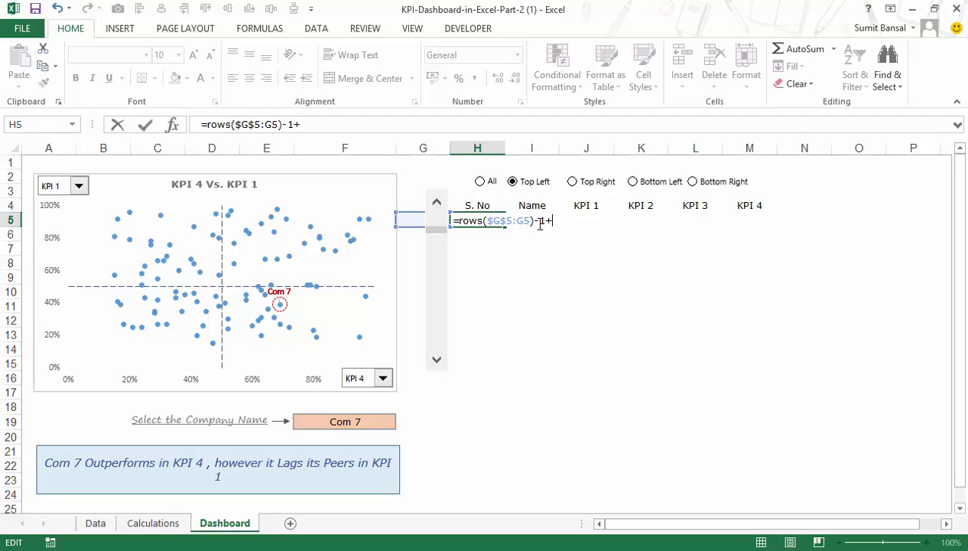
{"action": "left_click", "coordinate": [168, 522]}
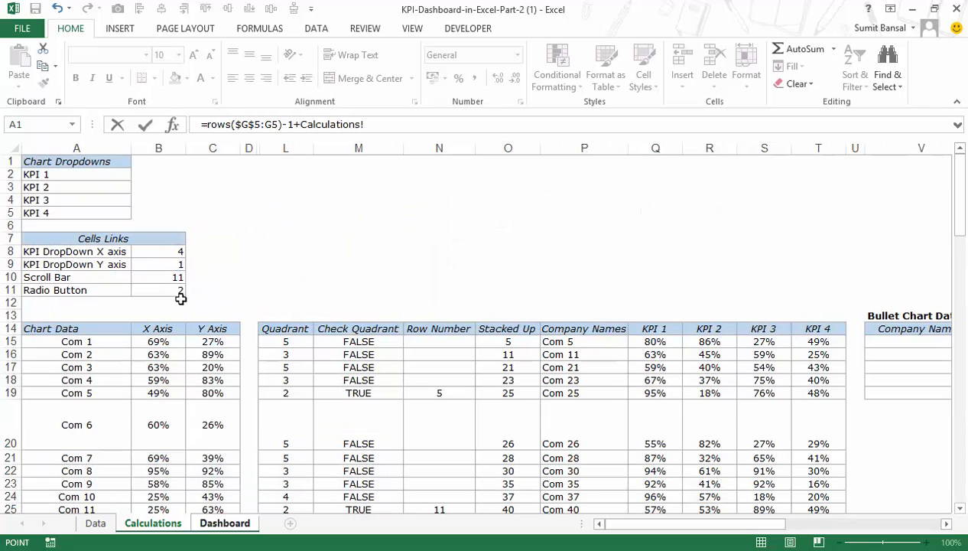
{"action": "left_click", "coordinate": [171, 277]}
{"action": "key", "text": "Return"}
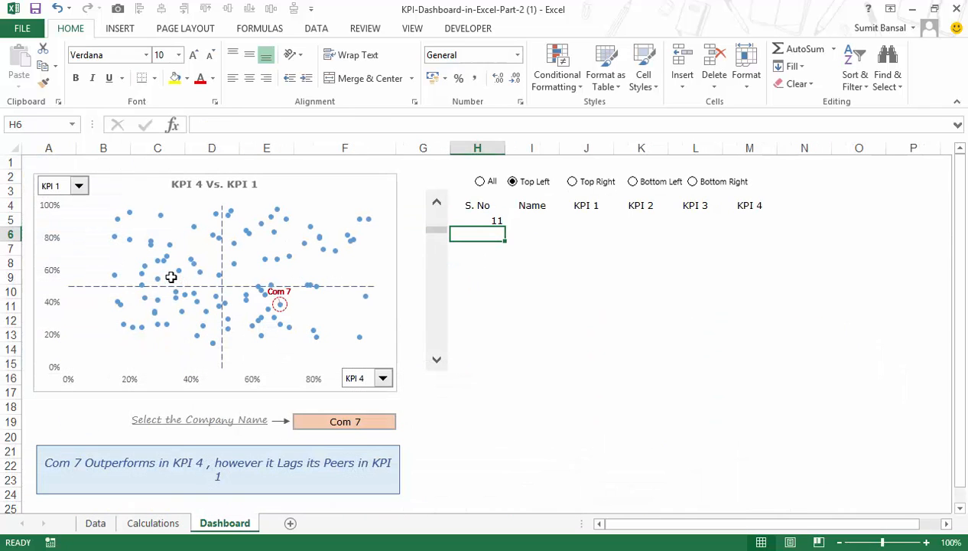
- Move the dashboard scroll bar to its minimum and fill the H5 formula down to H14
{"action": "left_click", "coordinate": [437, 202]}
{"action": "left_click", "coordinate": [495, 221]}
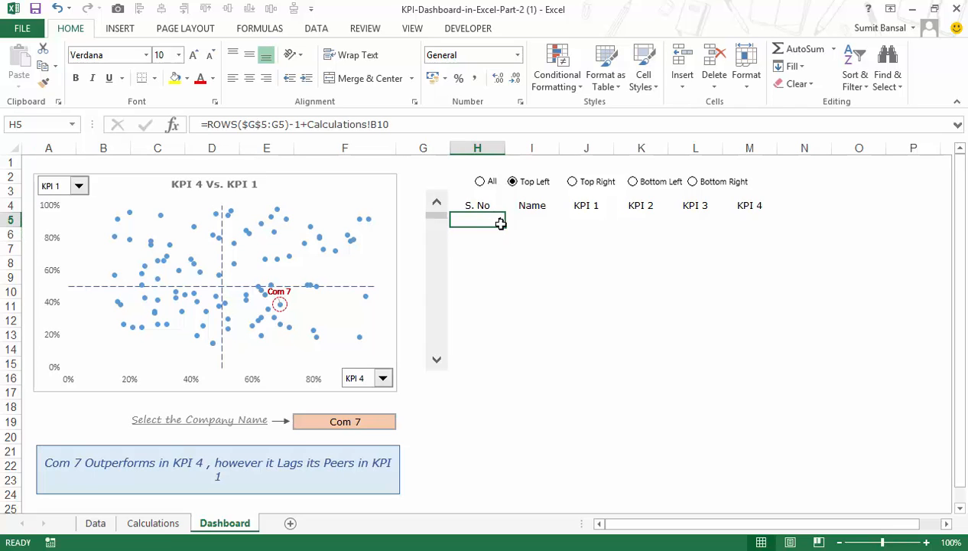
{"action": "left_click_drag", "start_coordinate": [505, 227], "coordinate": [496, 360]}
- Make the scroll bar reference in H5 absolute as Calculations!$B$10 and fill the formula down to H14
{"action": "double_click", "coordinate": [480, 220]}
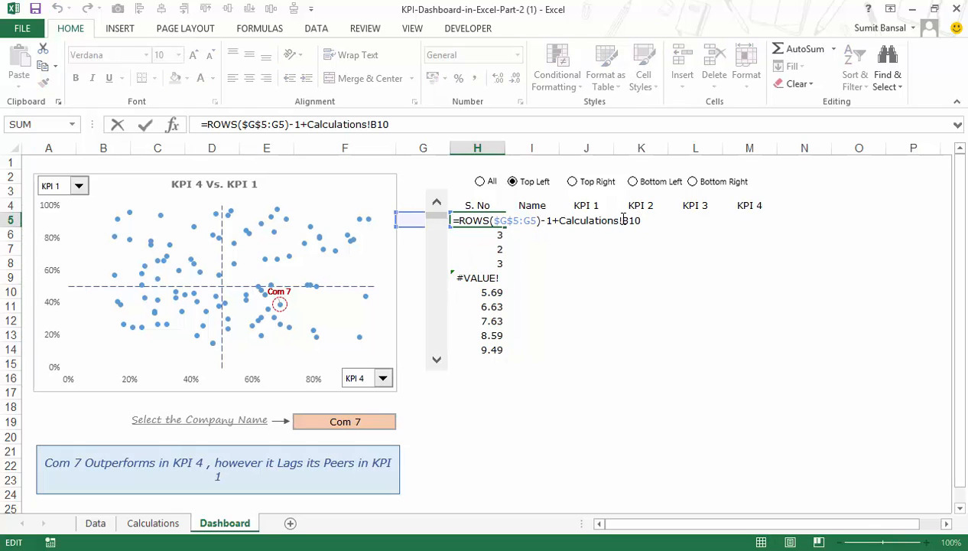
{"action": "left_click", "coordinate": [623, 220]}
{"action": "key", "text": "F4"}
{"action": "key", "text": "Return"}
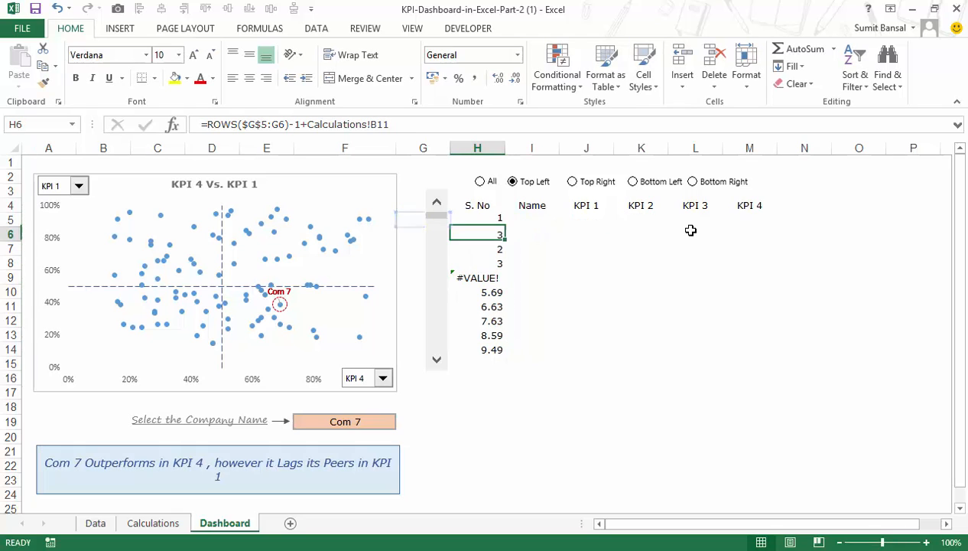
{"action": "left_click", "coordinate": [493, 219]}
{"action": "left_click_drag", "start_coordinate": [505, 226], "coordinate": [535, 344]}
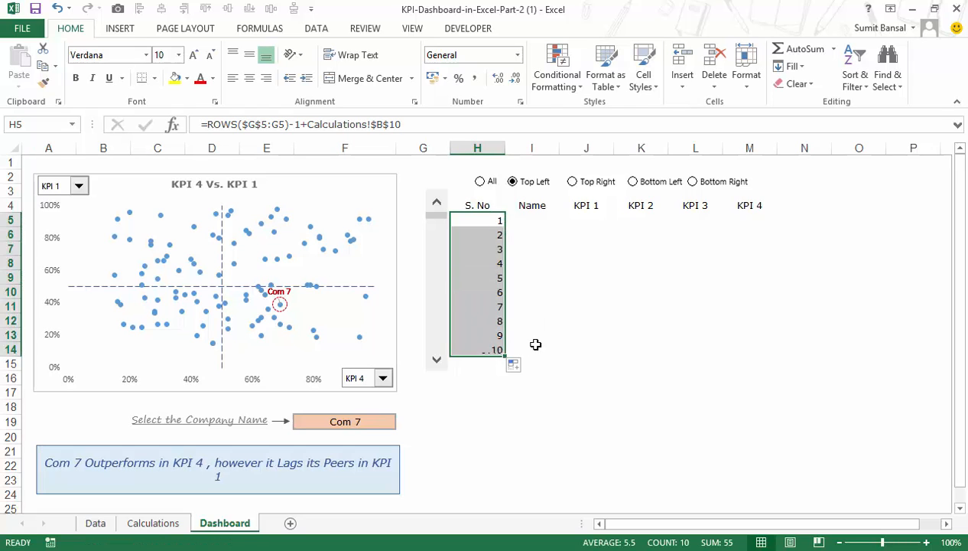
- Test the serial numbers by moving the dashboard scroll bar down, and return it to its minimum
{"action": "left_click", "coordinate": [441, 365]}
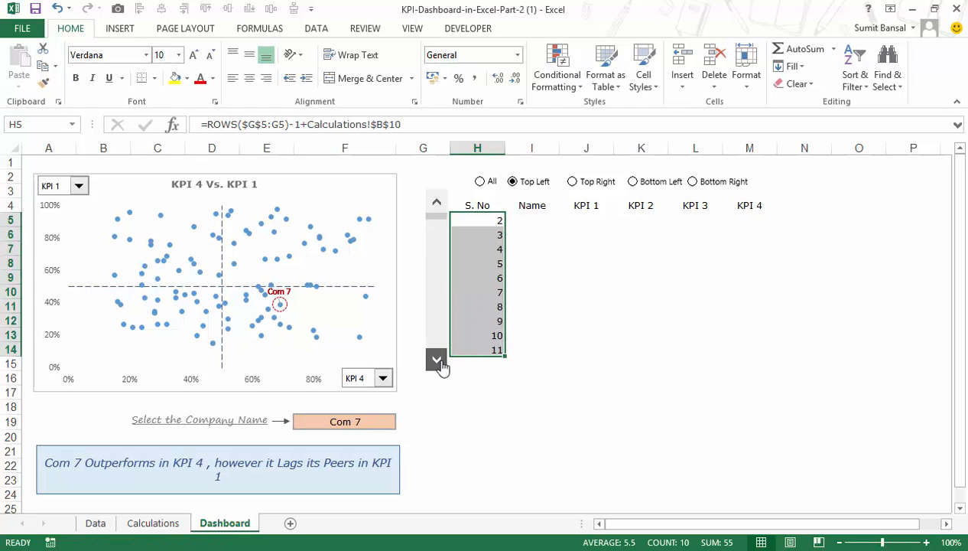
{"action": "left_click_drag", "start_coordinate": [441, 366], "coordinate": [442, 366]}
{"action": "left_click_drag", "start_coordinate": [440, 317], "coordinate": [466, 204]}
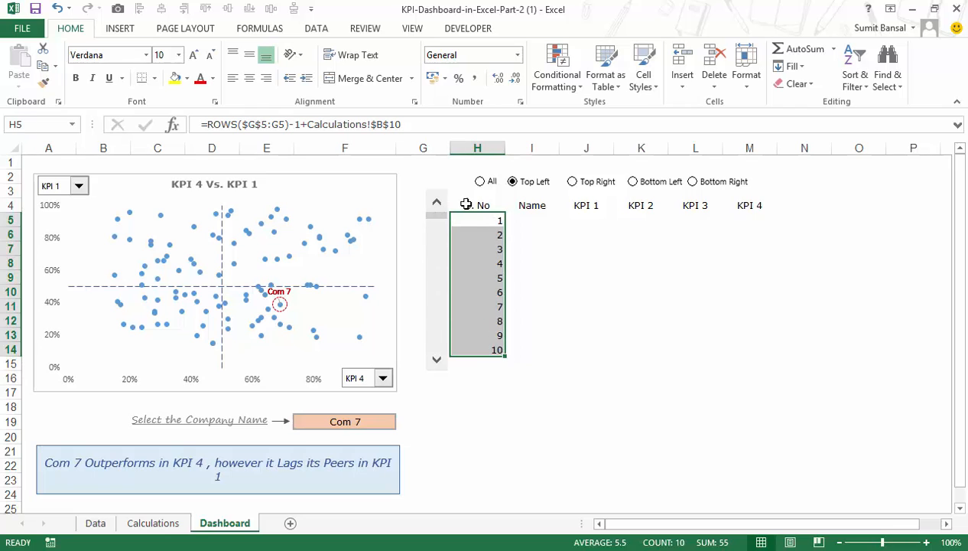
- Start an INDEX formula in I5 under Name with the absolute array Calculations!$P$15:$T$114
{"action": "left_click", "coordinate": [536, 223]}
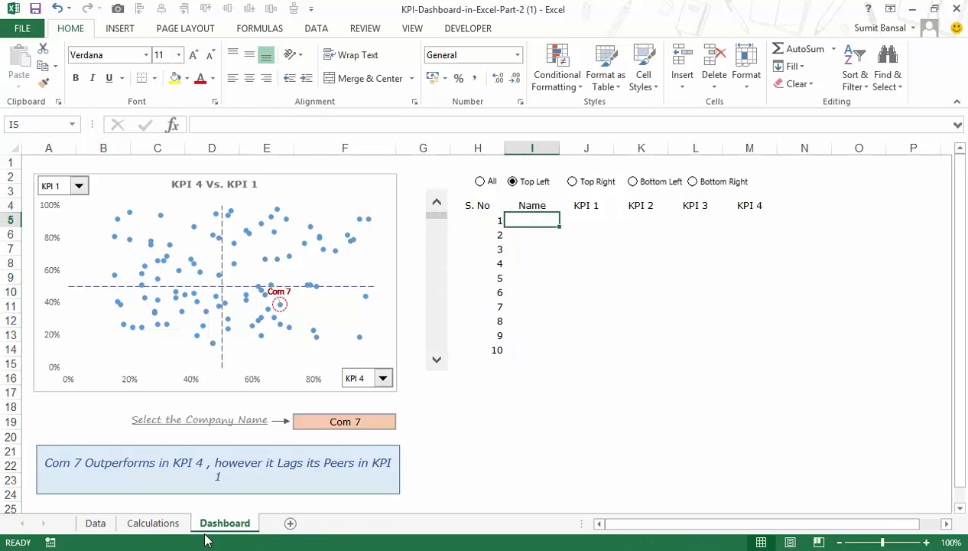
{"action": "left_click", "coordinate": [153, 523]}
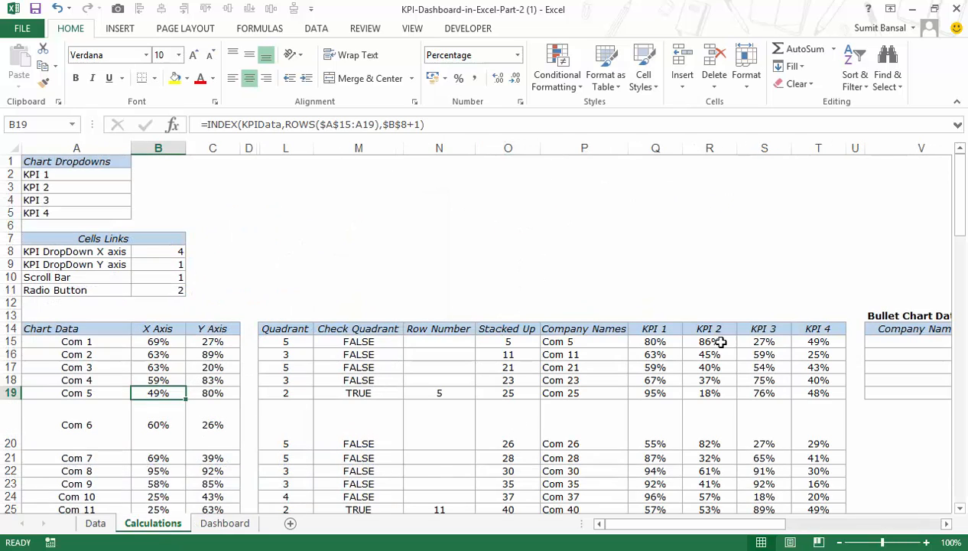
{"action": "left_click", "coordinate": [226, 523]}
{"action": "type", "text": "=INDEX("}
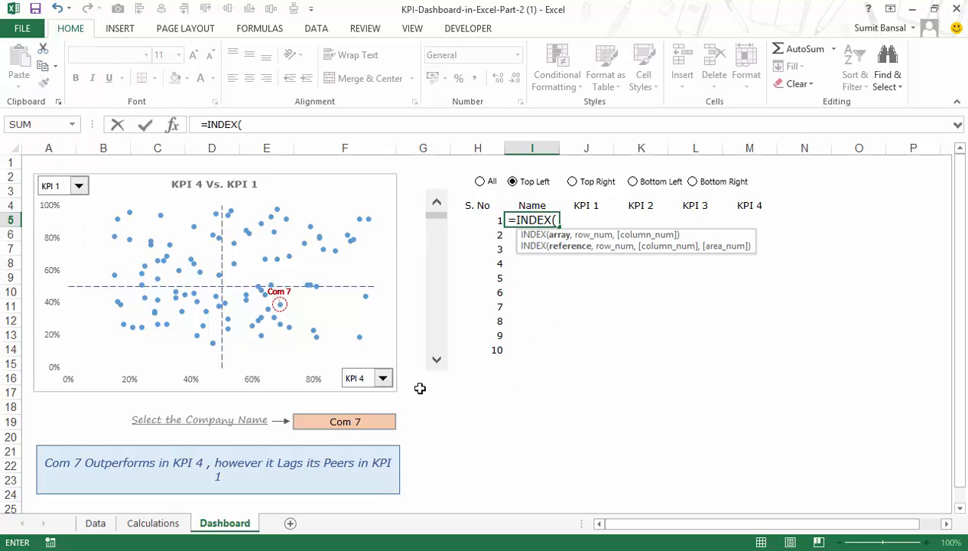
{"action": "left_click", "coordinate": [178, 526]}
{"action": "left_click", "coordinate": [587, 342]}
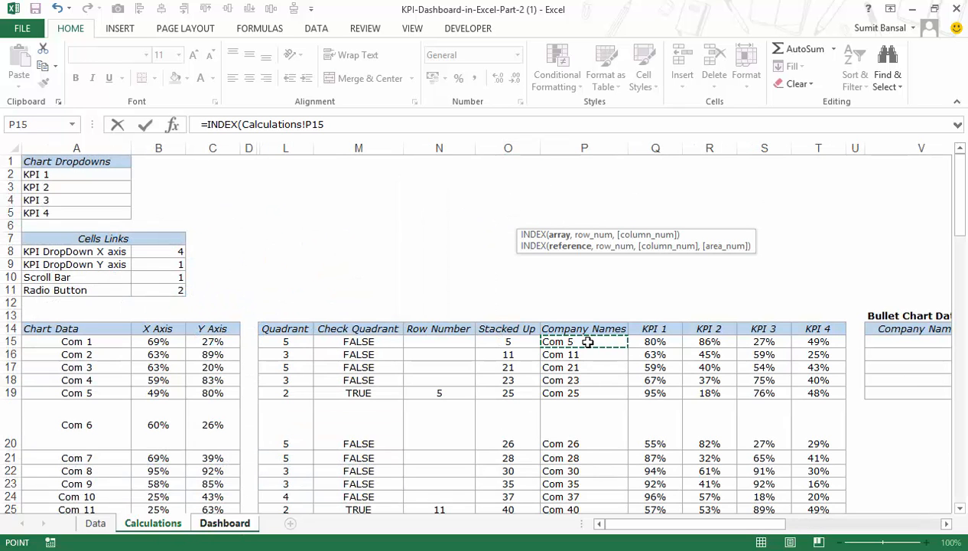
{"action": "key", "text": "ctrl+shift+Down"}
{"action": "key", "text": "shift+Right"}
{"action": "key", "text": "shift+Right"}
{"action": "key", "text": "shift+Right"}
{"action": "key", "text": "shift+Right"}
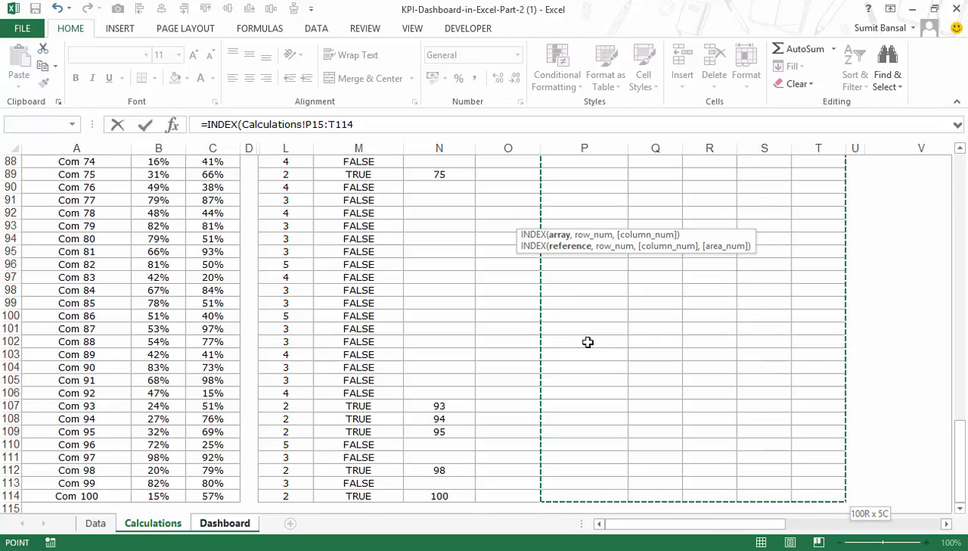
{"action": "key", "text": "F4"}
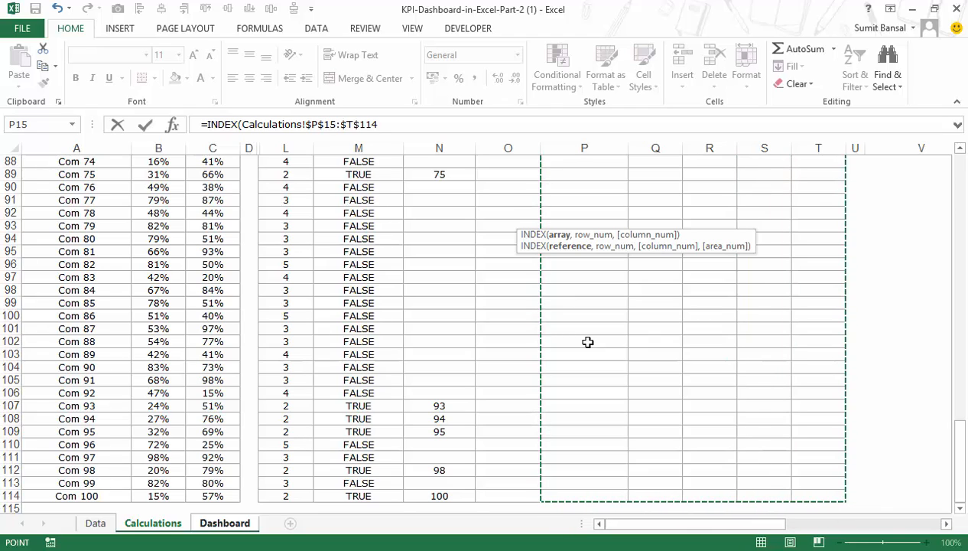
{"action": "type", "text": ","}
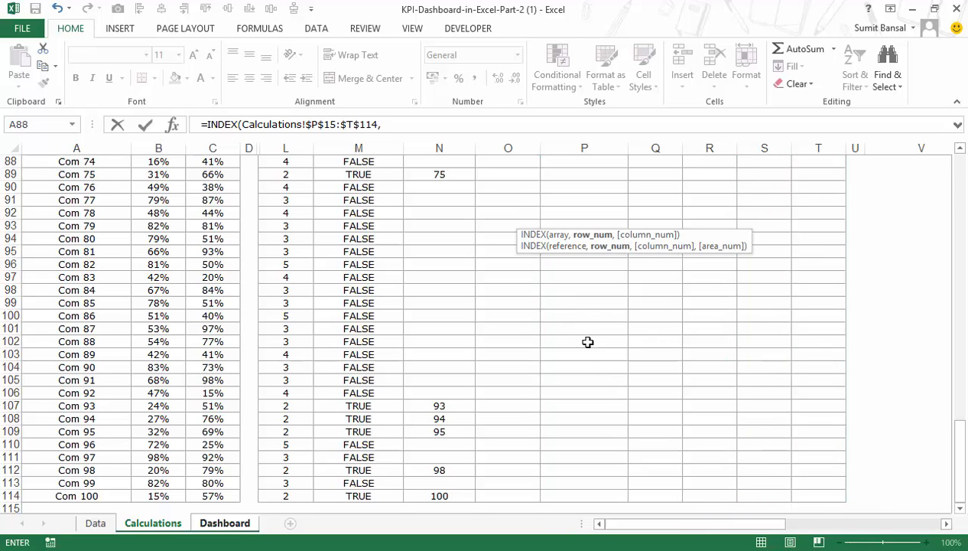
- Begin the INDEX row argument in I5 with rows(Dashboard!H5:H5), removing the stray sheet reference
{"action": "left_click", "coordinate": [217, 524]}
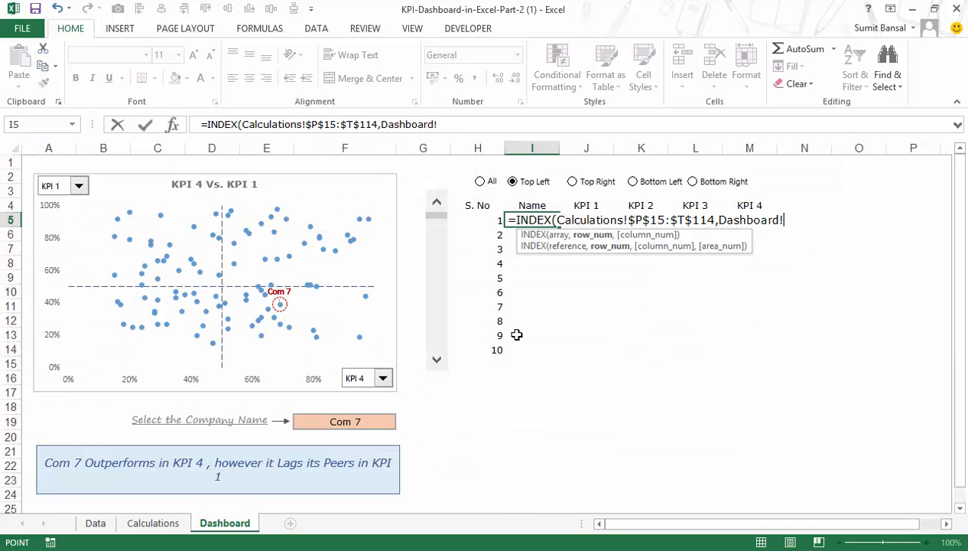
{"action": "key", "text": "BackSpace"}
{"action": "key", "text": "BackSpace"}
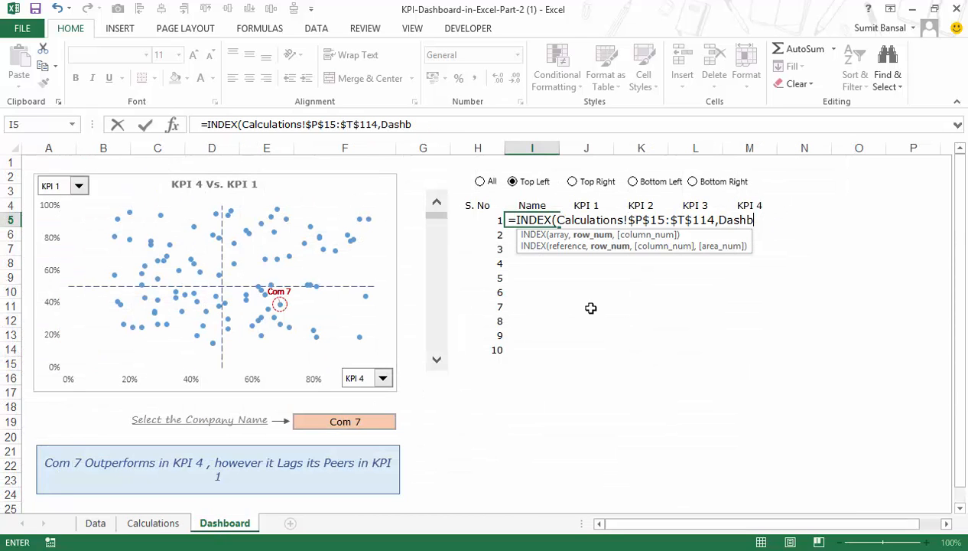
{"action": "key", "text": "BackSpace"}
{"action": "key", "text": "BackSpace"}
{"action": "key", "text": "BackSpace"}
{"action": "key", "text": "BackSpace"}
{"action": "key", "text": "BackSpace"}
{"action": "type", "text": "rows"}
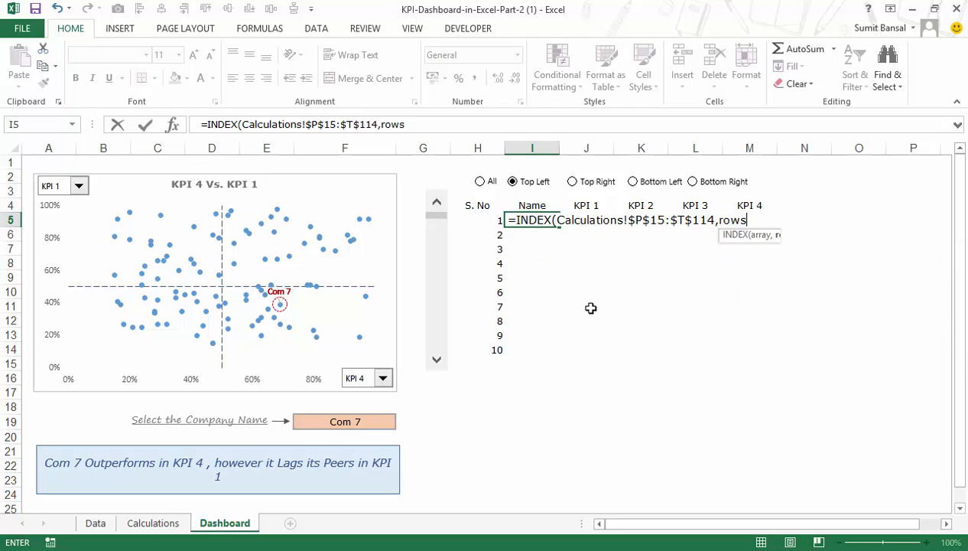
{"action": "type", "text": "("}
{"action": "key", "text": "Left"}
{"action": "key", "text": "F8"}
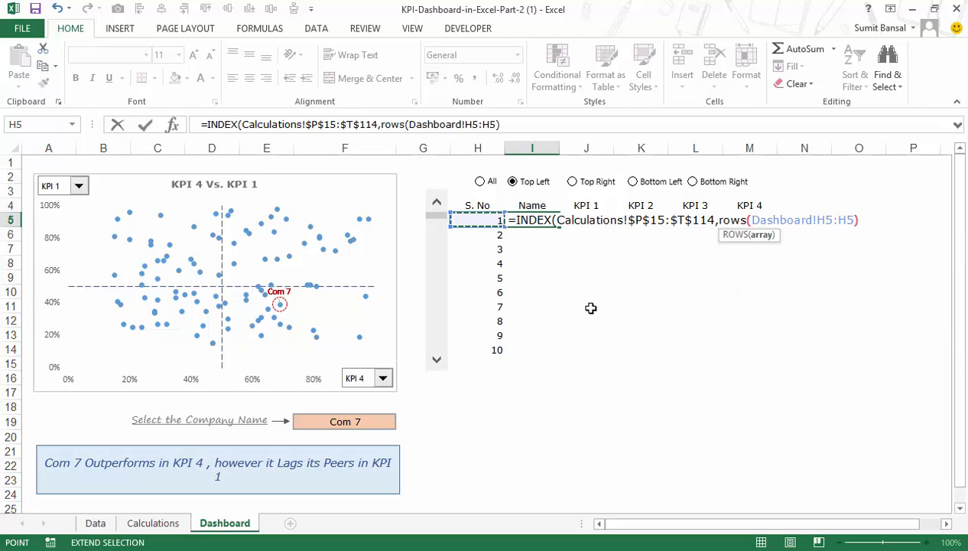
- Anchor the first reference of the rows range as $H$5 and append -1+ after the closing parenthesis
{"action": "left_click", "coordinate": [813, 223]}
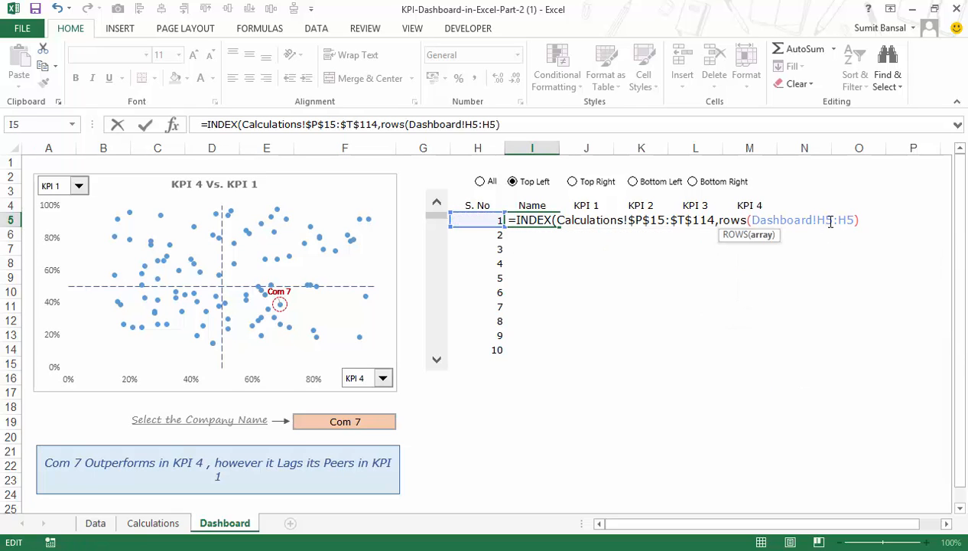
{"action": "double_click", "coordinate": [831, 222]}
{"action": "key", "text": "F4"}
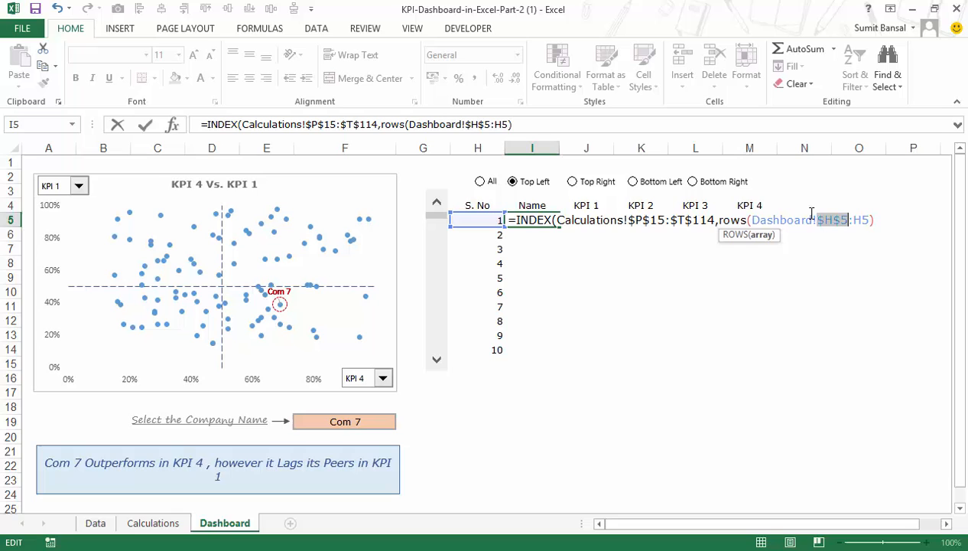
{"action": "left_click", "coordinate": [880, 221]}
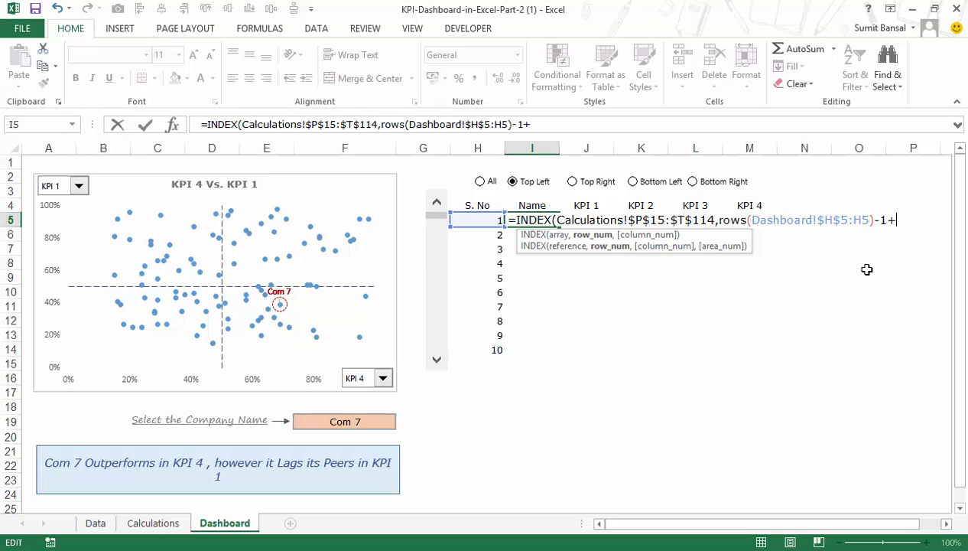
- Add the absolute scroll bar cell Calculations!$B$10 to the row argument and complete the INDEX formula in I5
{"action": "left_click", "coordinate": [153, 522]}
{"action": "scroll", "coordinate": [288, 407], "scroll_direction": "up", "scroll_amount": 5}
{"action": "scroll", "coordinate": [195, 345], "scroll_direction": "up", "scroll_amount": 20}
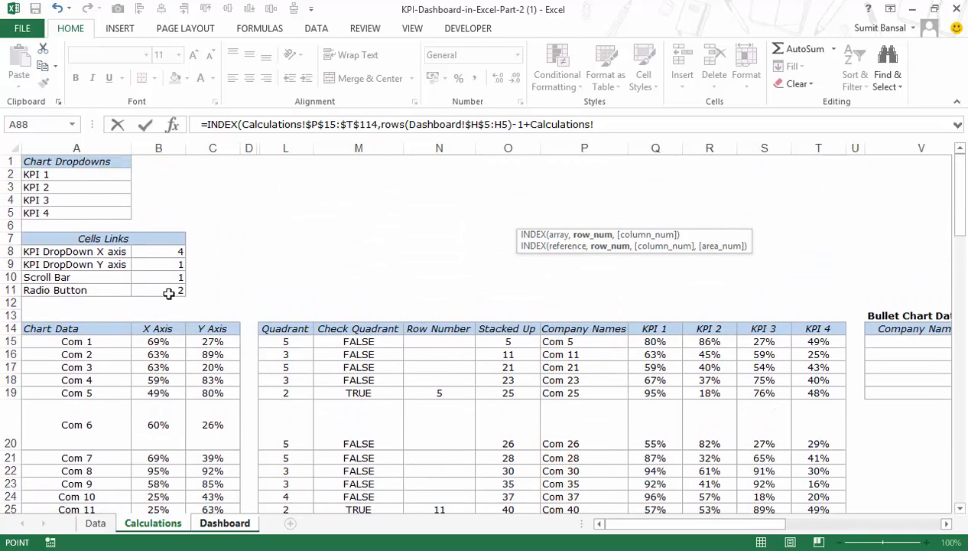
{"action": "left_click", "coordinate": [169, 278]}
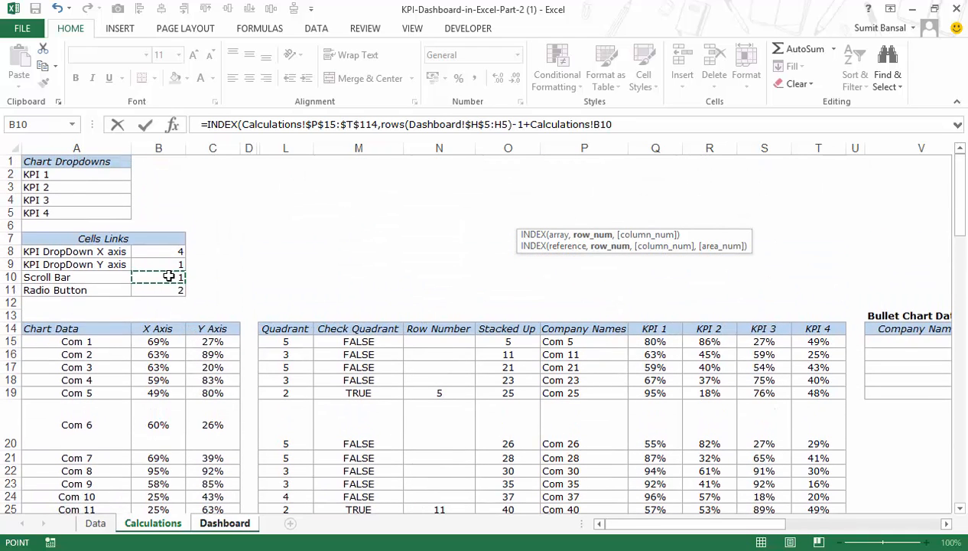
{"action": "key", "text": "F4"}
{"action": "type", "text": ")"}
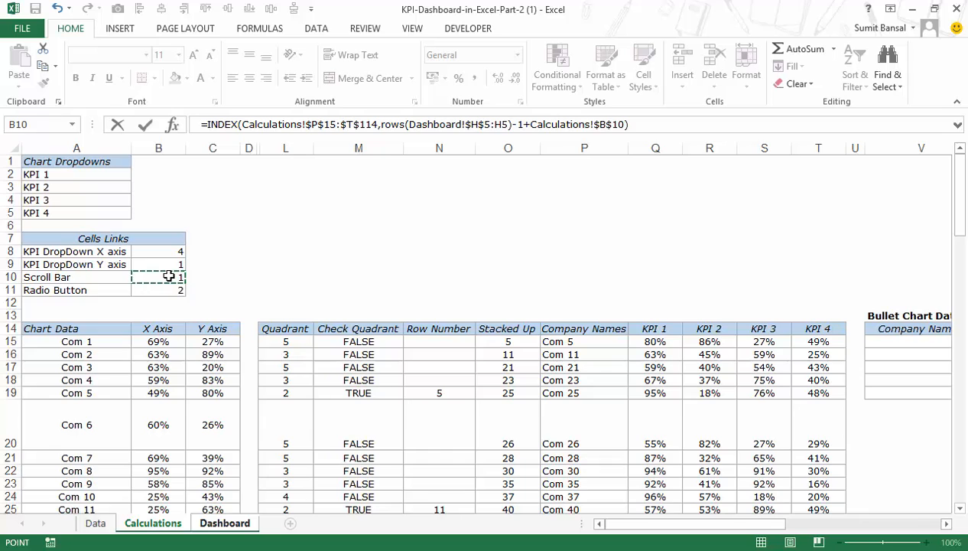
{"action": "key", "text": "Return"}
- Extend the INDEX formula in I5 with a column argument, columns(H5:H5)
{"action": "key", "text": "Up"}
{"action": "key", "text": "F2"}
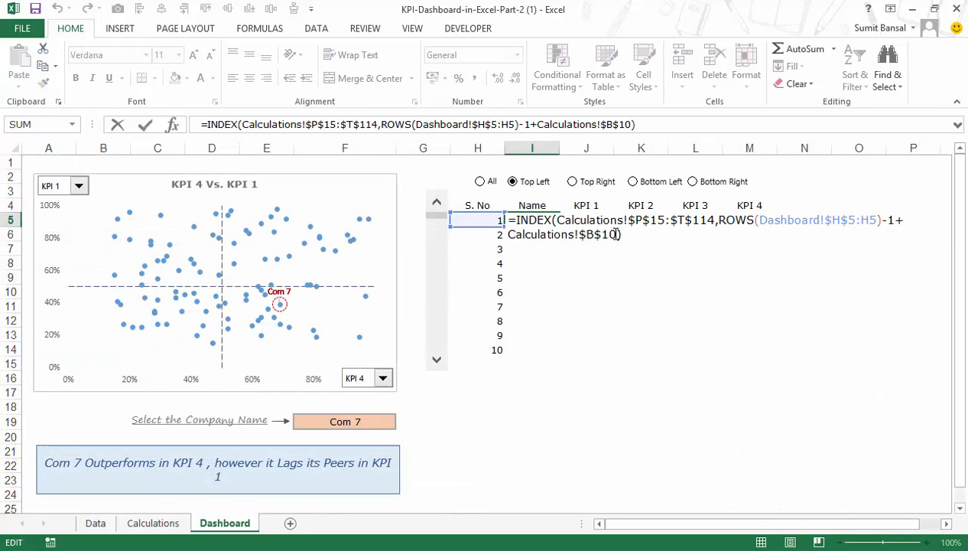
{"action": "left_click", "coordinate": [621, 234]}
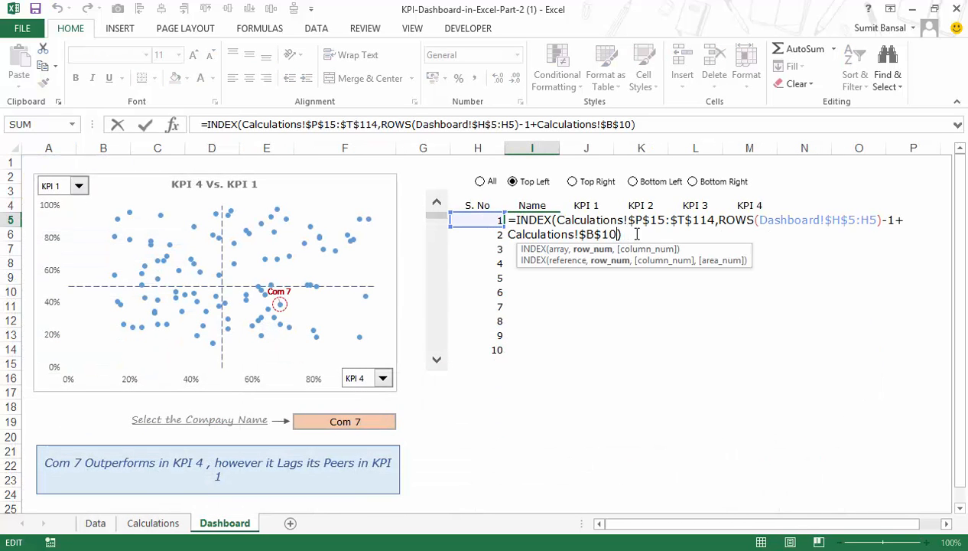
{"action": "type", "text": ","}
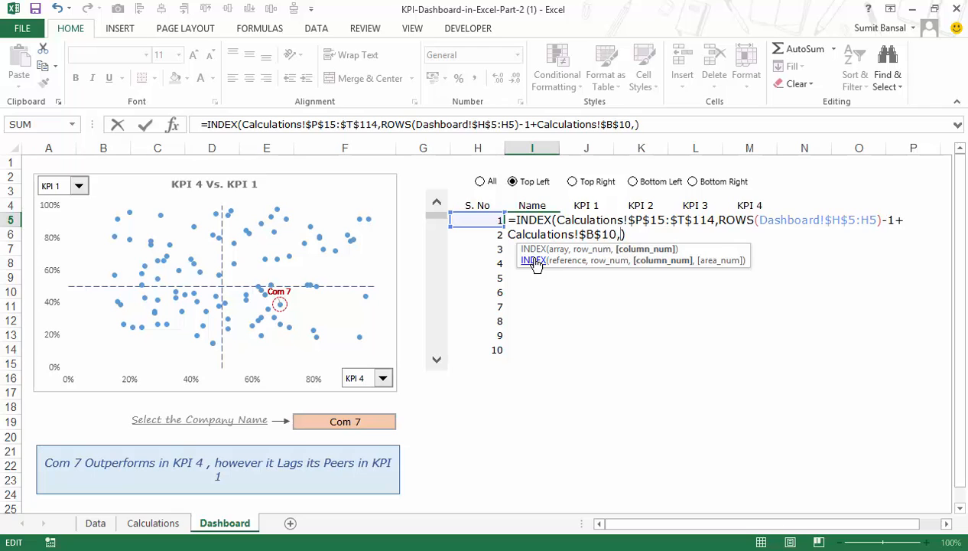
{"action": "type", "text": "columns("}
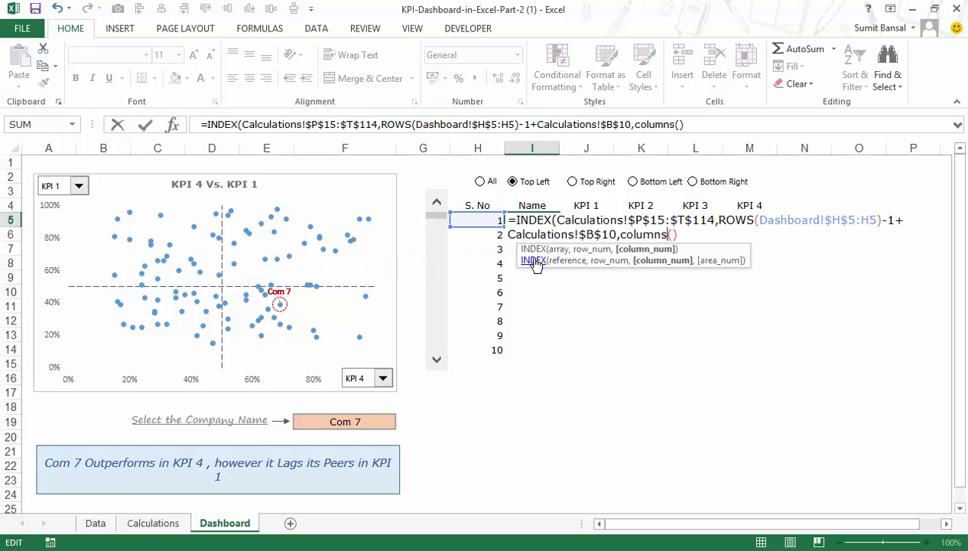
{"action": "key", "text": "Right"}
{"action": "key", "text": "F2"}
{"action": "key", "text": "Left"}
{"action": "type", "text": ":"}
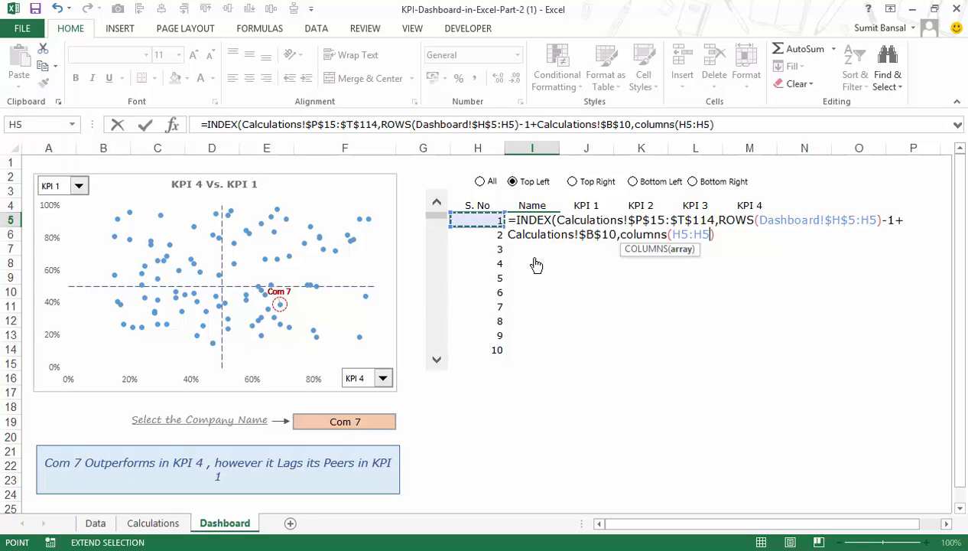
- Anchor the first reference of the columns range as $H$5 and complete the INDEX formula in I5
{"action": "left_click_drag", "start_coordinate": [683, 234], "coordinate": [707, 239]}
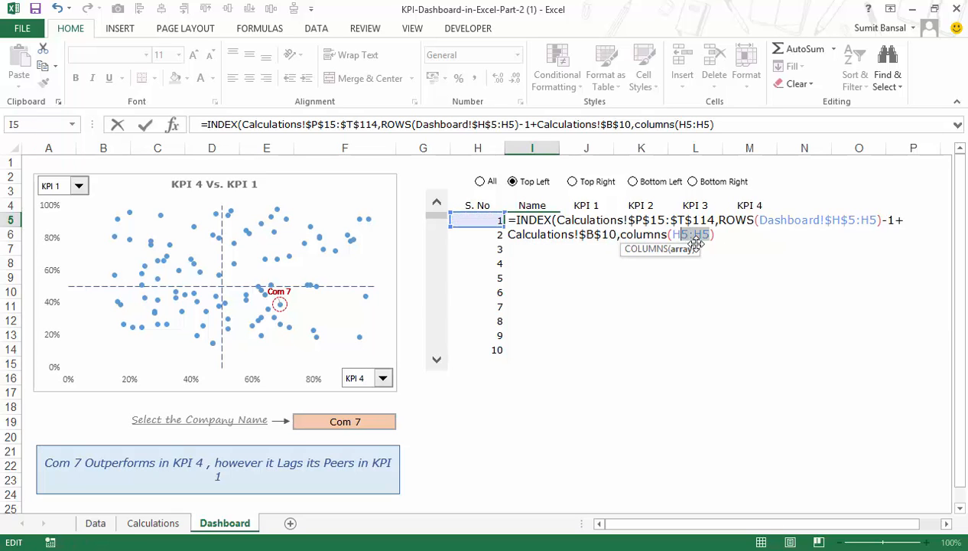
{"action": "key", "text": "Left"}
{"action": "key", "text": "F4"}
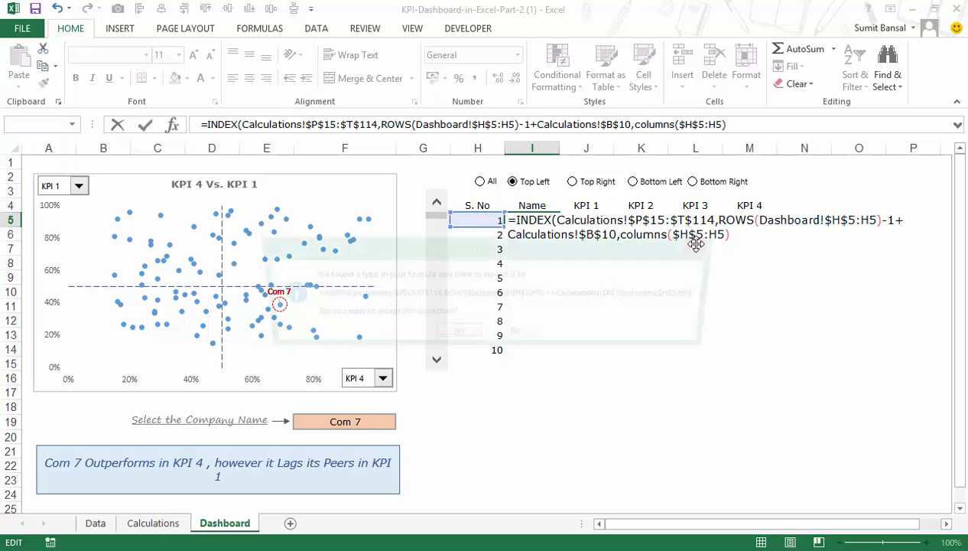
{"action": "key", "text": "Return"}
{"action": "key", "text": "n"}
{"action": "key", "text": "Return"}
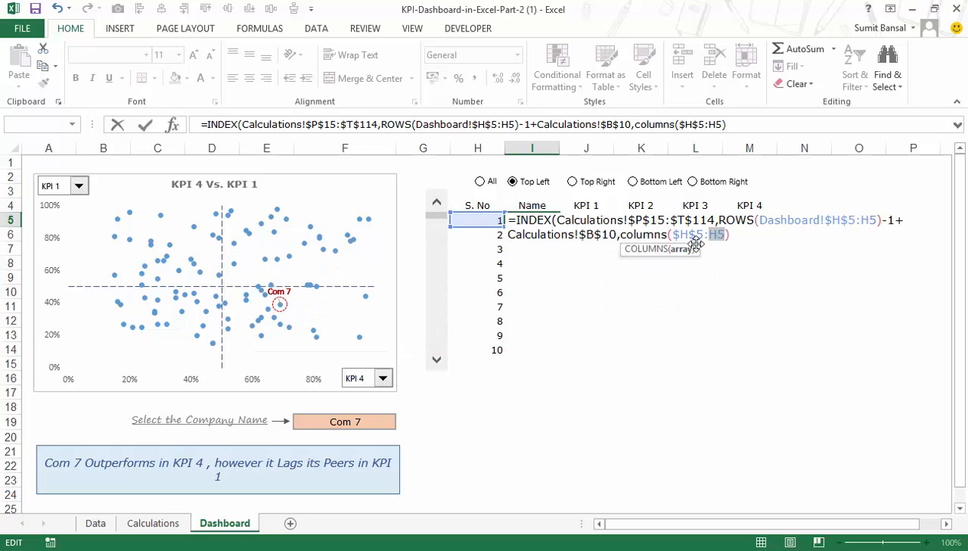
{"action": "key", "text": "Return"}
{"action": "key", "text": "Return"}
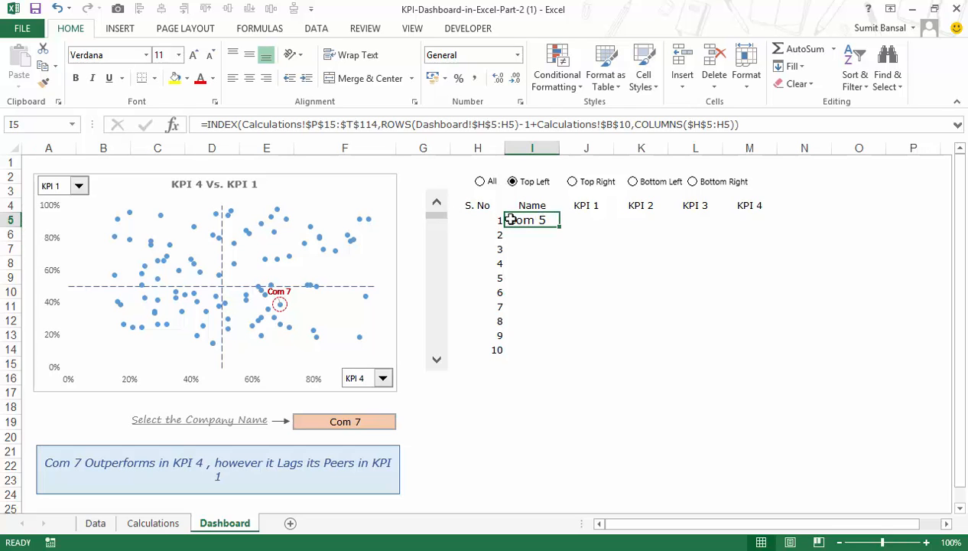
- Fill the I5 formula down to I14 and compare the names with the Company Names column on Calculations
{"action": "left_click_drag", "start_coordinate": [560, 226], "coordinate": [548, 352]}
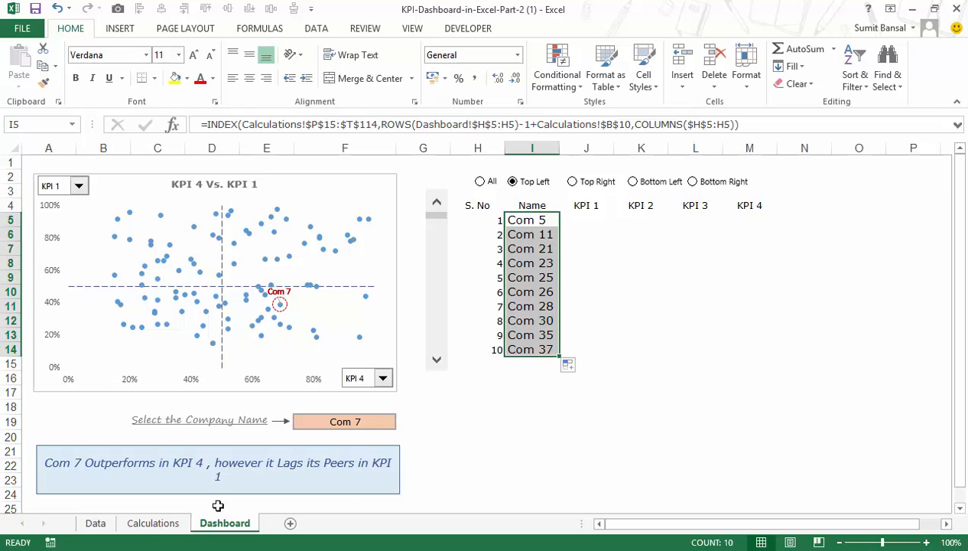
{"action": "left_click", "coordinate": [153, 522]}
{"action": "scroll", "coordinate": [674, 394], "scroll_direction": "down", "scroll_amount": 1}
{"action": "left_click_drag", "start_coordinate": [580, 304], "coordinate": [584, 328]}
{"action": "left_click", "coordinate": [224, 522]}
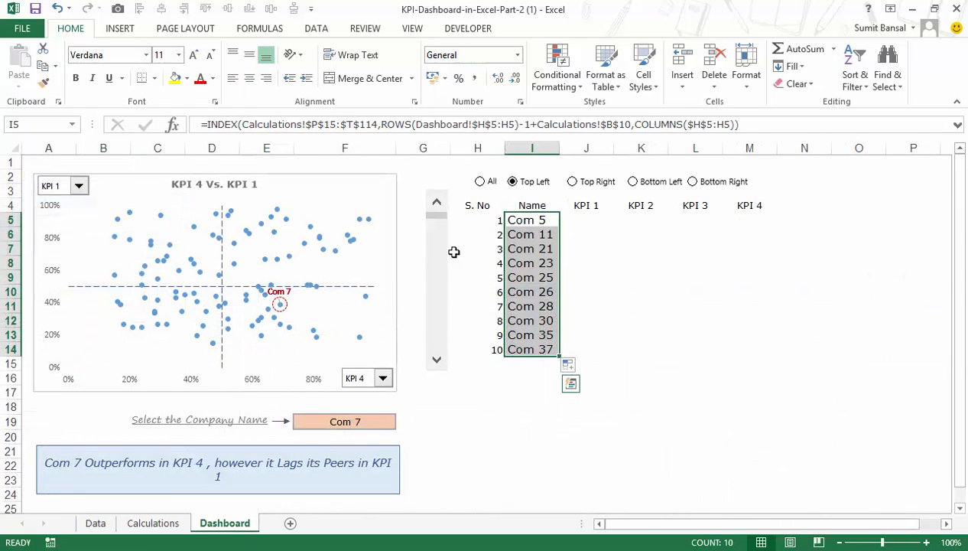
- Test the name list with the All option, the scroll bar and the Top Right option, checking it against Calculations
{"action": "left_click", "coordinate": [484, 187]}
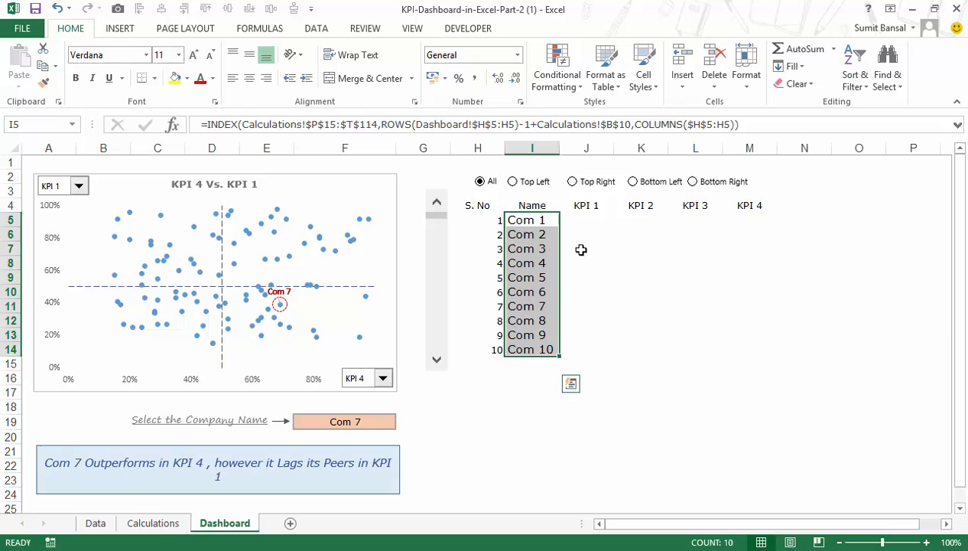
{"action": "left_click", "coordinate": [437, 360]}
{"action": "left_click", "coordinate": [440, 204]}
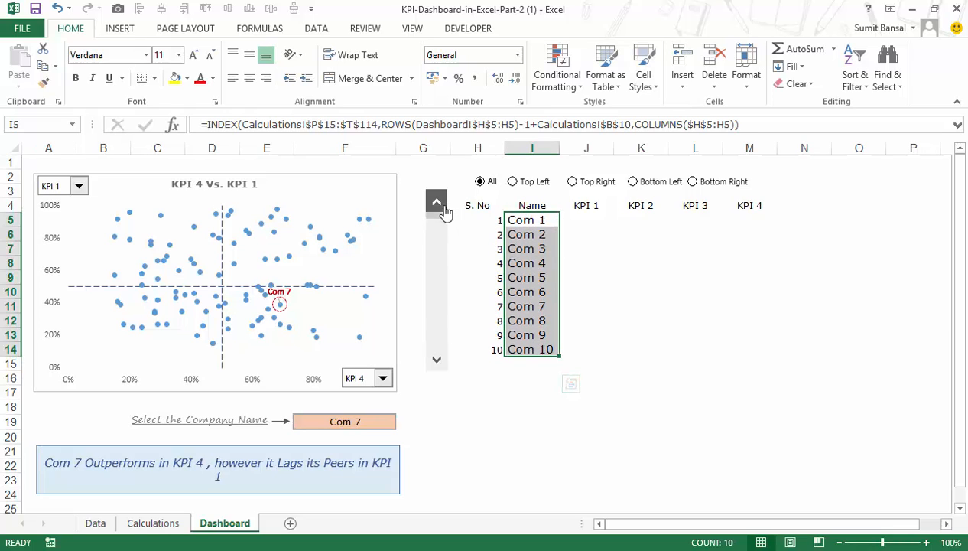
{"action": "left_click", "coordinate": [573, 184]}
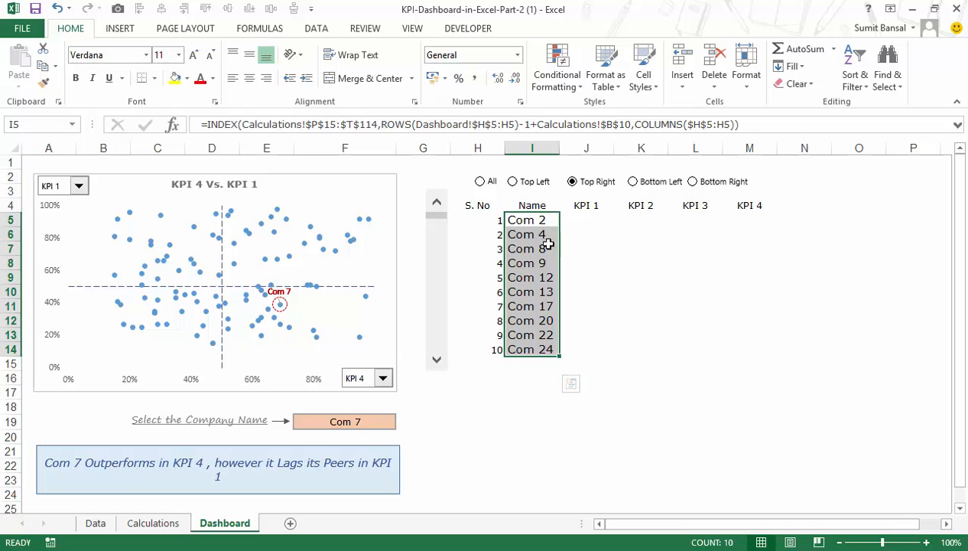
{"action": "left_click", "coordinate": [156, 523]}
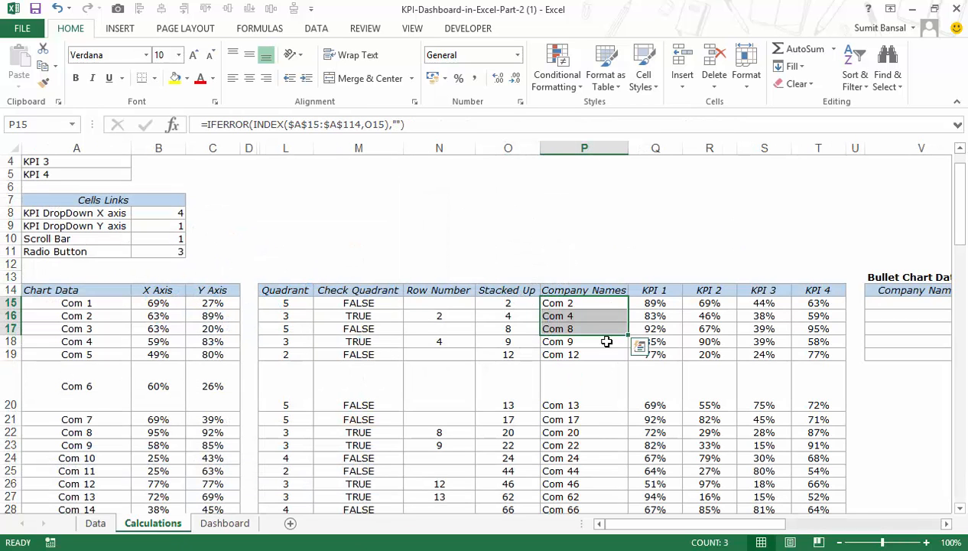
{"action": "left_click", "coordinate": [218, 523]}
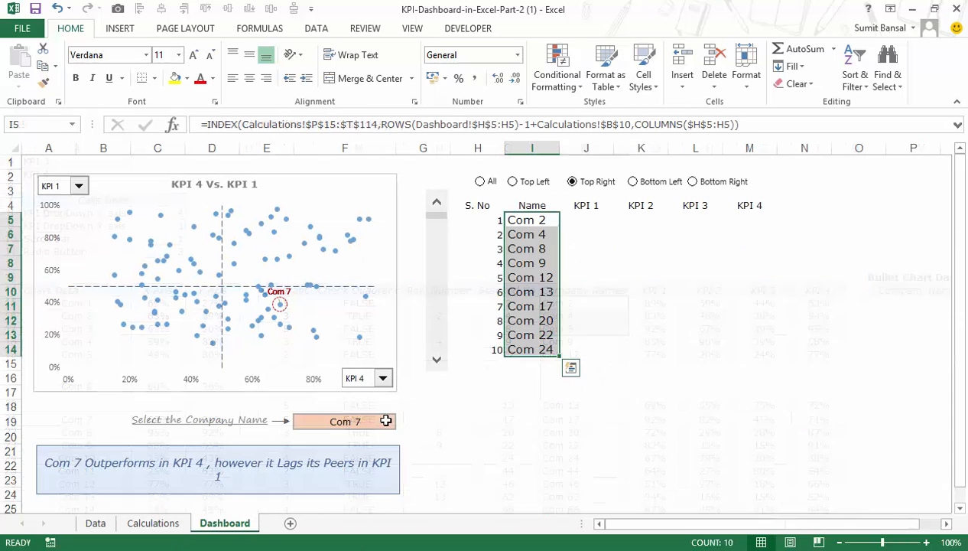
- Fill the INDEX formula from I5 across to M5 under the four KPI headers
{"action": "double_click", "coordinate": [546, 220]}
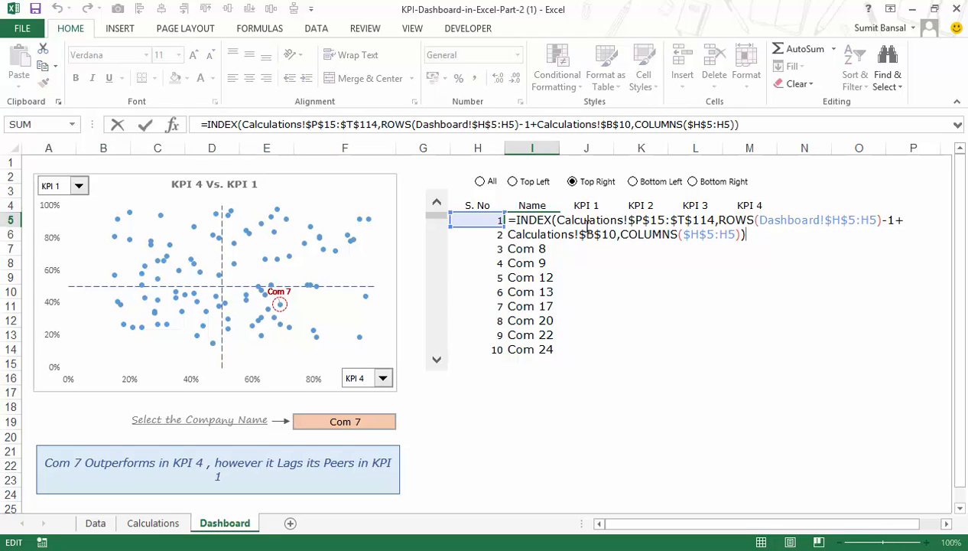
{"action": "key", "text": "Escape"}
{"action": "left_click_drag", "start_coordinate": [562, 225], "coordinate": [750, 227]}
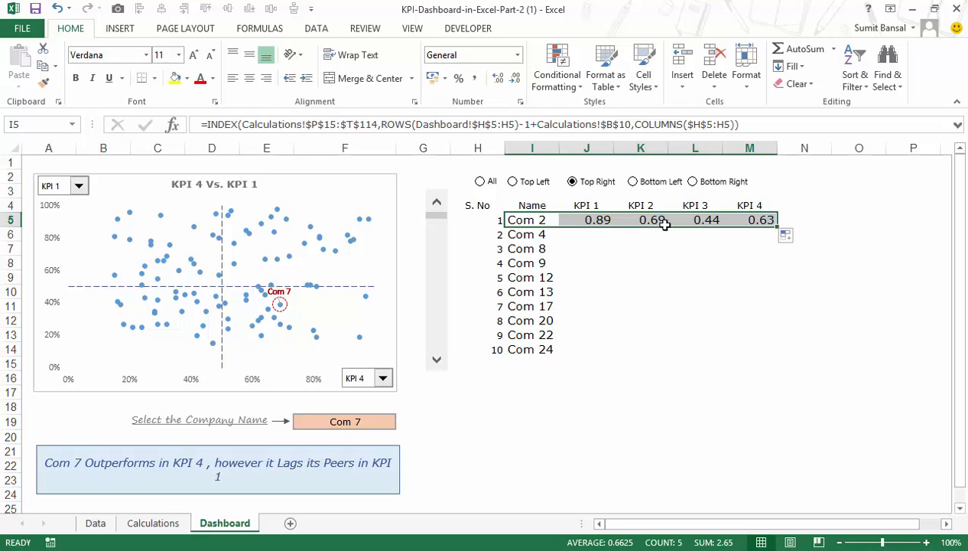
- Fill the KPI 1 to KPI 4 formulas in J5:M5 down to row 14
{"action": "left_click", "coordinate": [601, 220]}
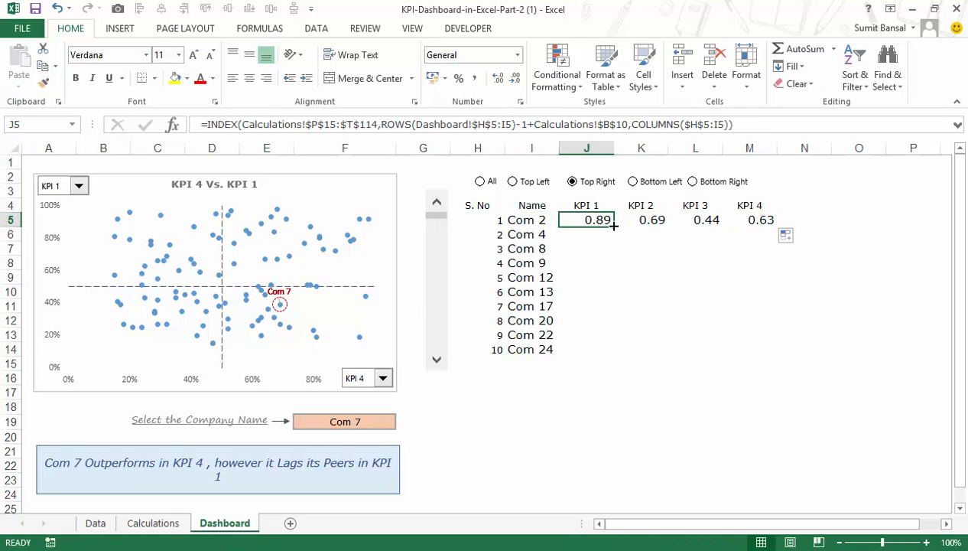
{"action": "double_click", "coordinate": [613, 225]}
{"action": "left_click", "coordinate": [646, 220]}
{"action": "double_click", "coordinate": [668, 227]}
{"action": "left_click", "coordinate": [707, 221]}
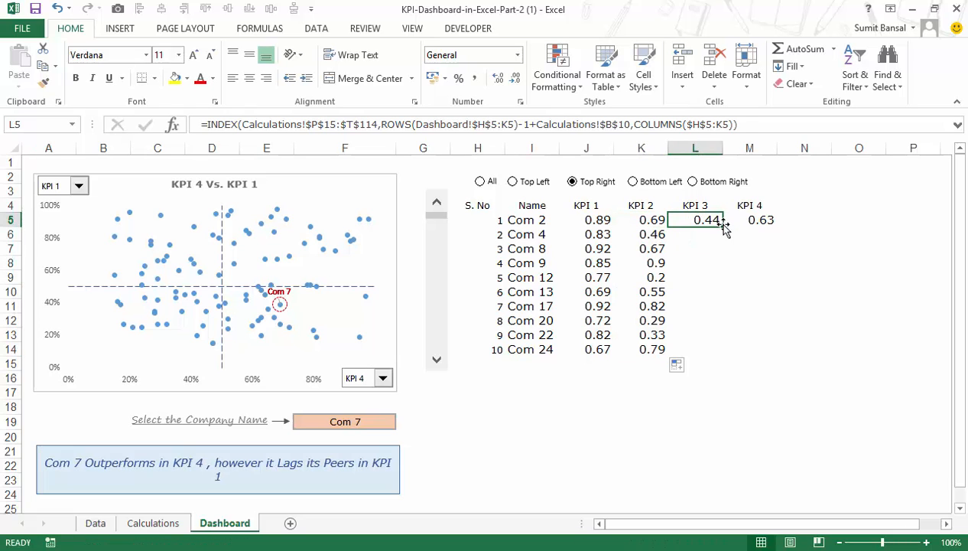
{"action": "double_click", "coordinate": [723, 228]}
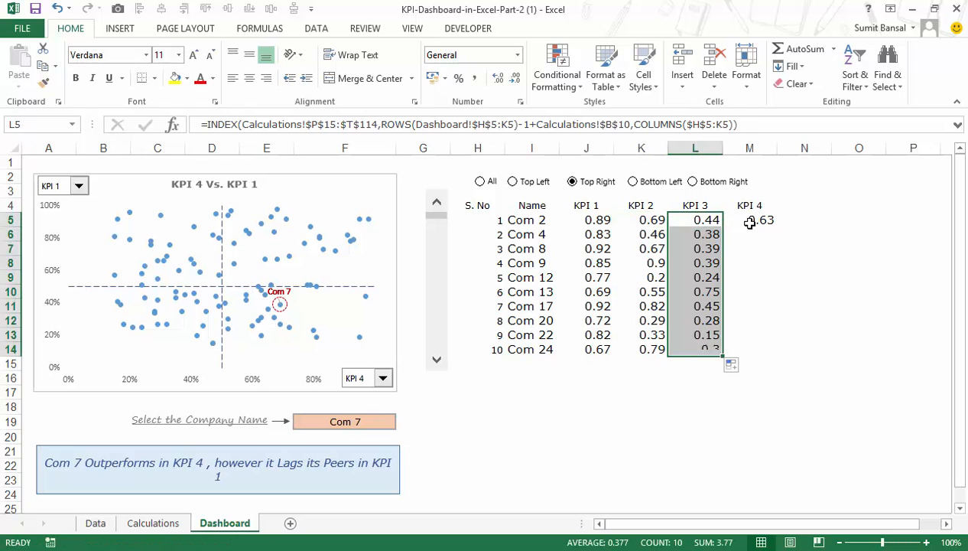
{"action": "left_click", "coordinate": [750, 221]}
{"action": "double_click", "coordinate": [778, 228]}
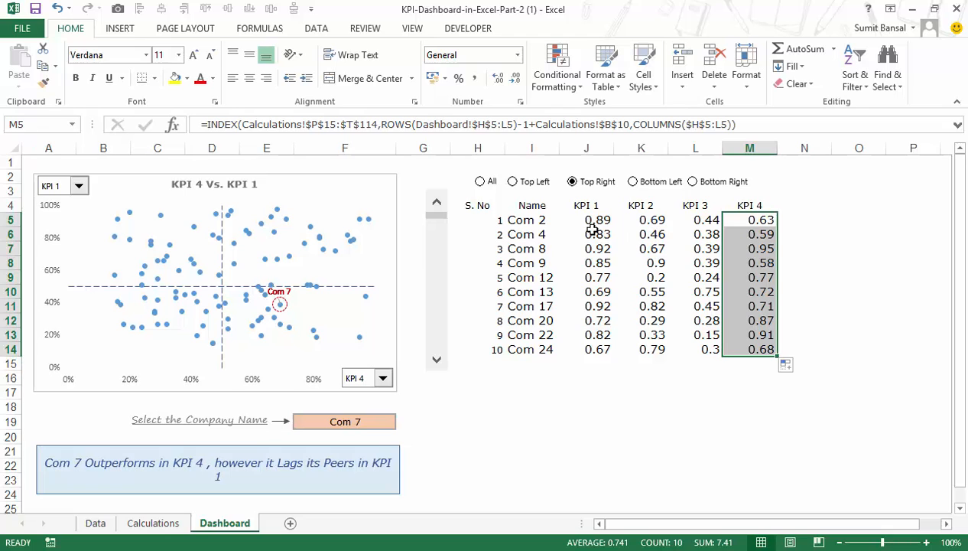
- Format the KPI values in J5:M14 as Percentage with 0 decimal places
{"action": "left_click_drag", "start_coordinate": [592, 222], "coordinate": [751, 342]}
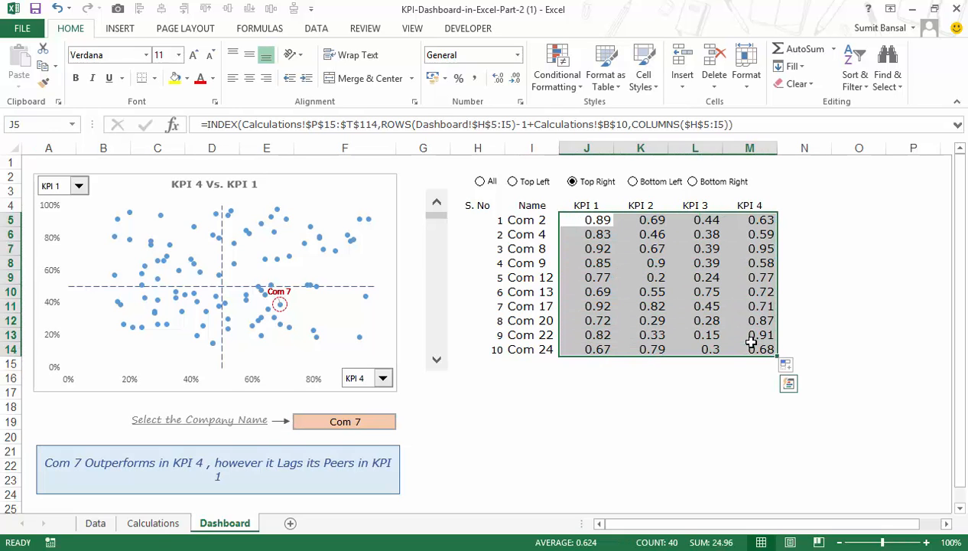
{"action": "key", "text": "ctrl+1"}
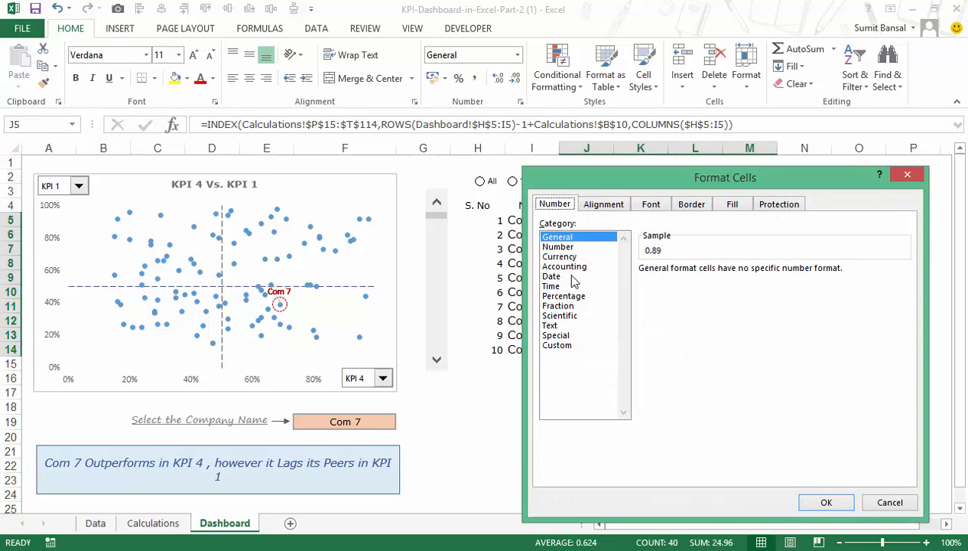
{"action": "left_click", "coordinate": [565, 296]}
{"action": "left_click", "coordinate": [741, 274]}
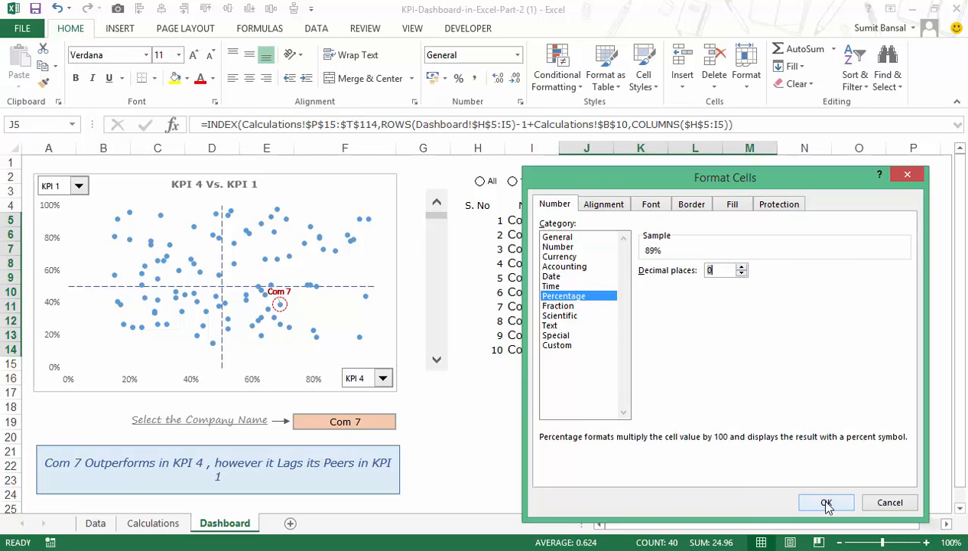
{"action": "left_click", "coordinate": [826, 502]}
- Apply all borders to the table H4:M14 and switch the quadrant option to Bottom Right
{"action": "left_click_drag", "start_coordinate": [476, 205], "coordinate": [748, 348]}
{"action": "key", "text": "alt+h"}
{"action": "key", "text": "b"}
{"action": "key", "text": "a"}
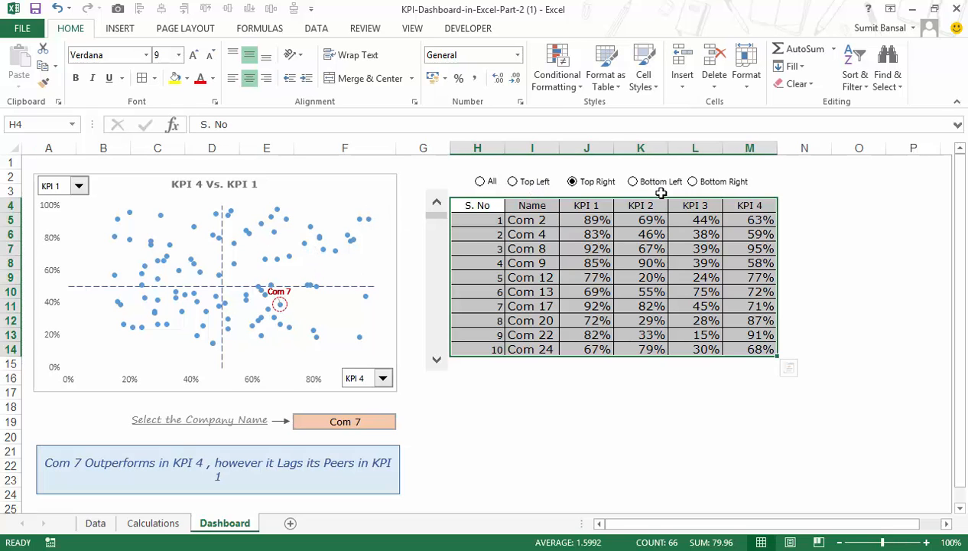
{"action": "left_click", "coordinate": [694, 182]}
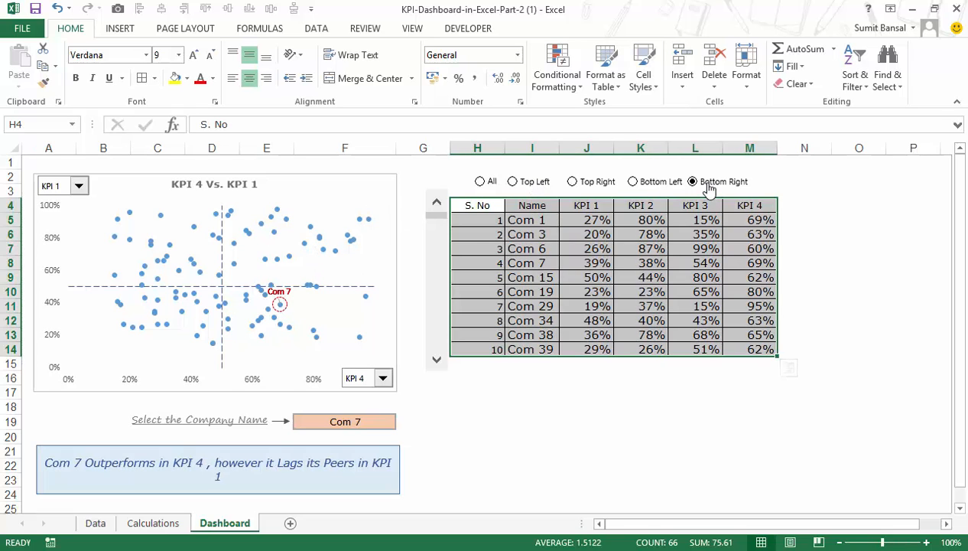
{"action": "left_click", "coordinate": [528, 263]}
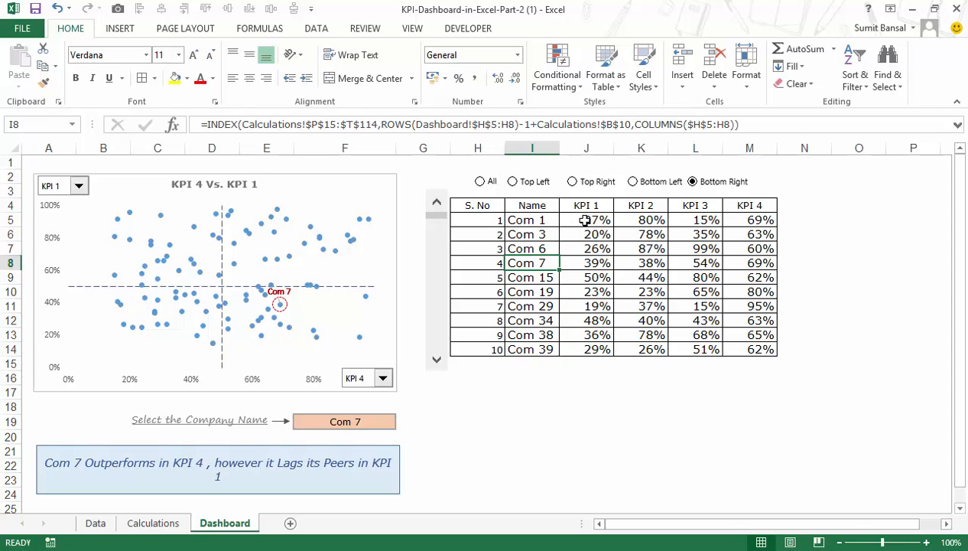
- Apply the Green - Yellow - Red Color Scale conditional formatting to the KPI values in J5:M14
{"action": "left_click_drag", "start_coordinate": [585, 221], "coordinate": [761, 350]}
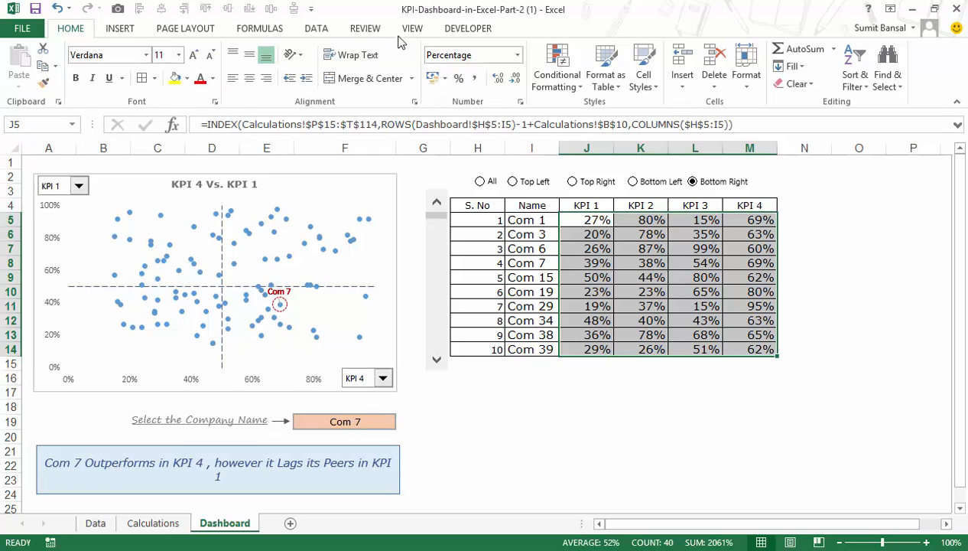
{"action": "left_click", "coordinate": [274, 32]}
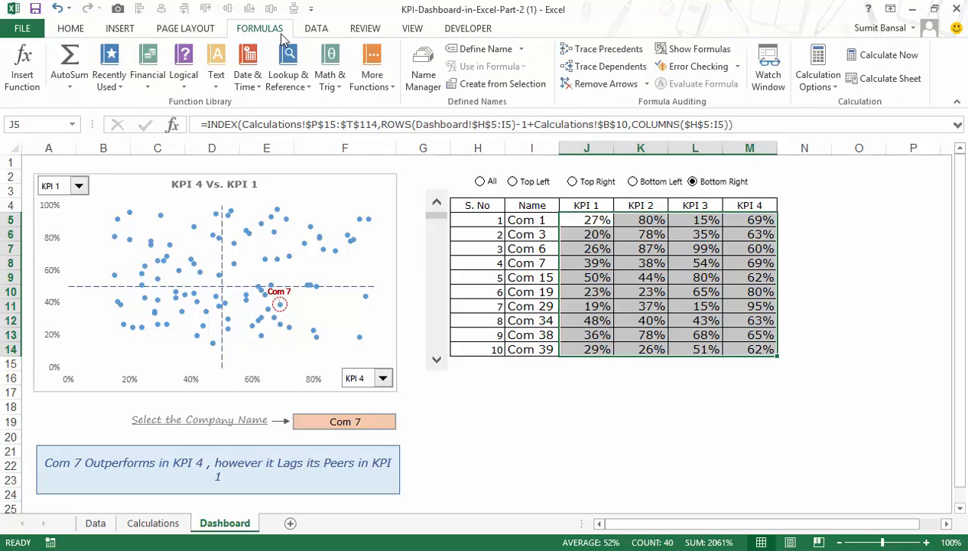
{"action": "left_click", "coordinate": [73, 29]}
{"action": "left_click", "coordinate": [557, 75]}
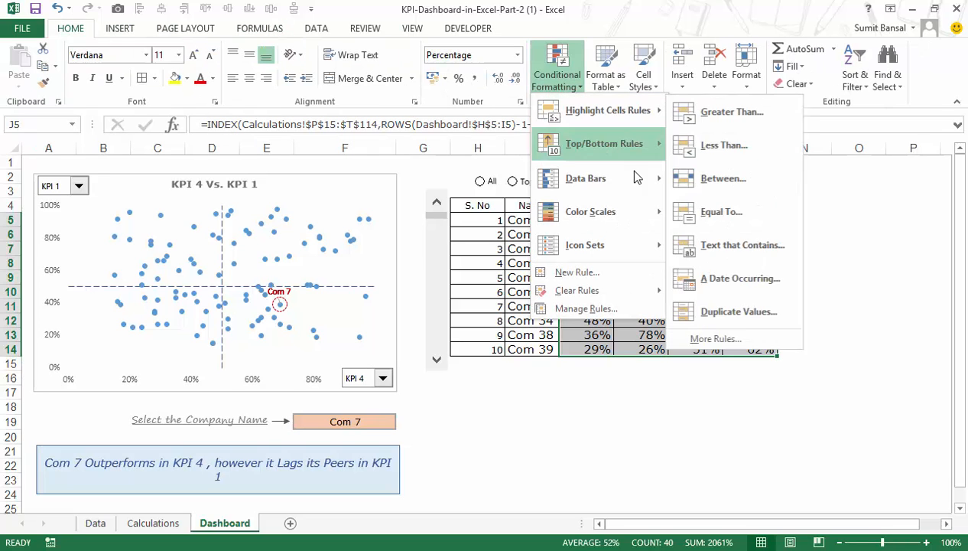
{"action": "mouse_move", "coordinate": [618, 211]}
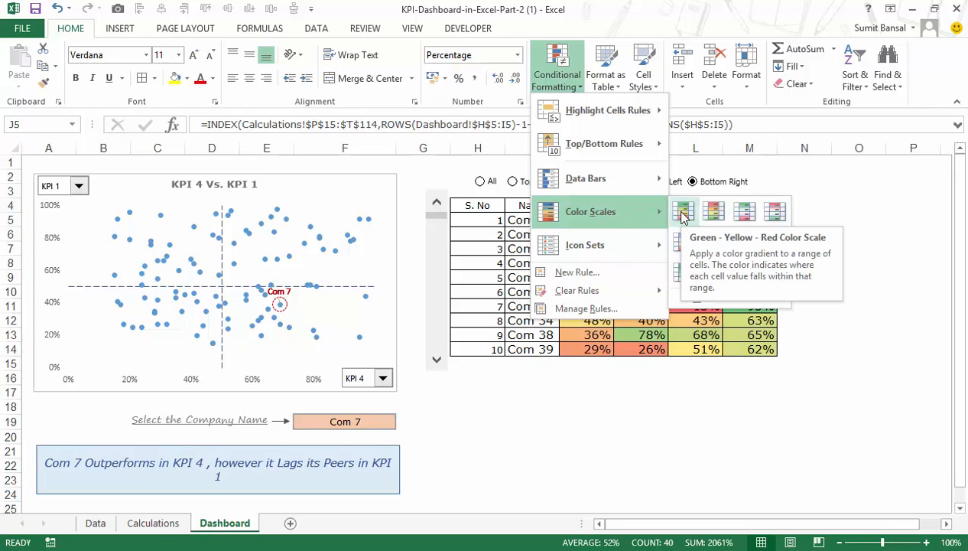
{"action": "left_click", "coordinate": [683, 213]}
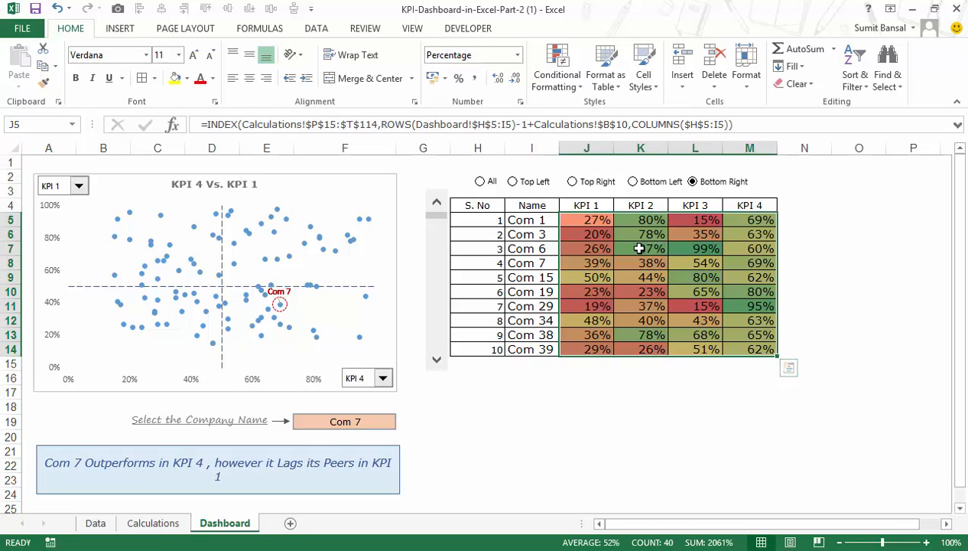
{"action": "left_click", "coordinate": [827, 319]}
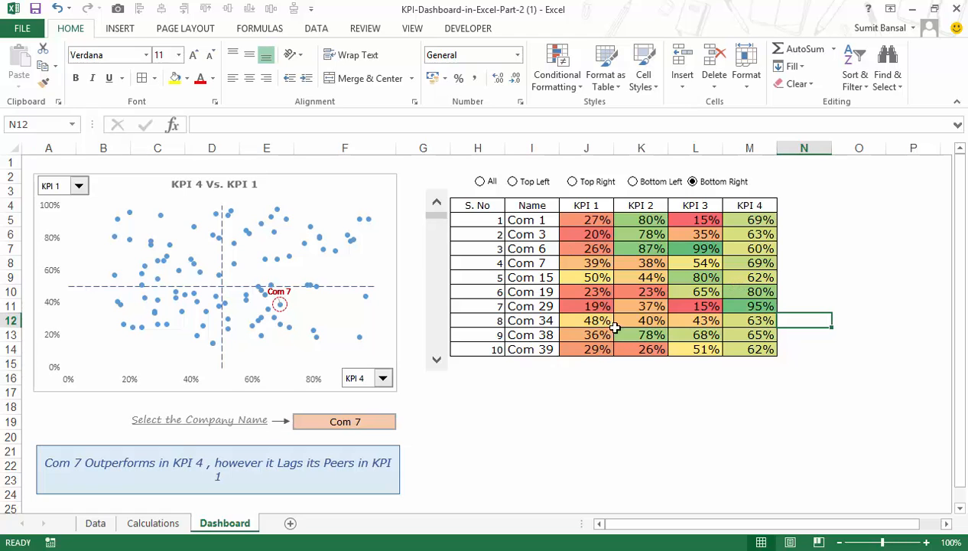
{"action": "scroll", "coordinate": [507, 319], "scroll_direction": "down", "scroll_amount": 1}
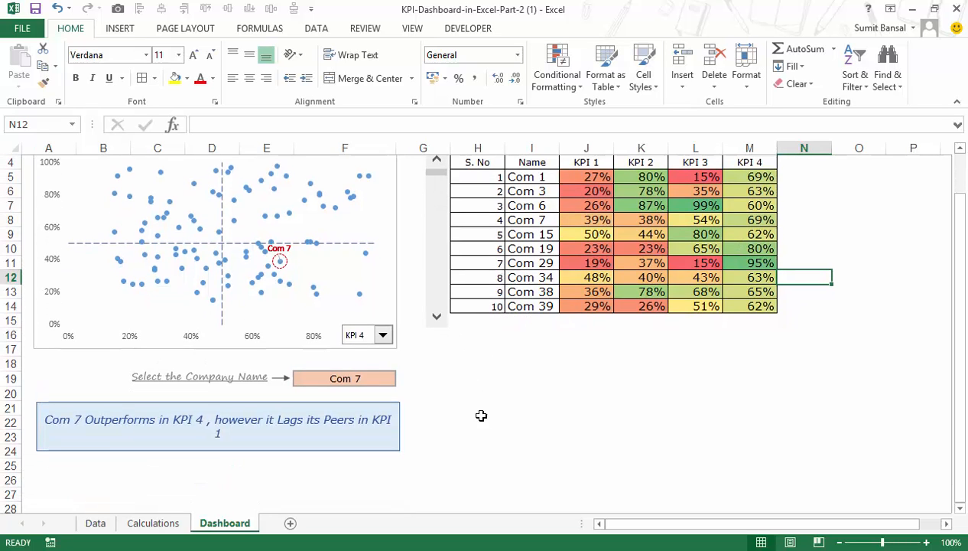
- On the Calculations sheet, label the first three rows of the Bullet Chart Data table (V15:V17) Low, Medium and High
{"action": "left_click", "coordinate": [367, 378]}
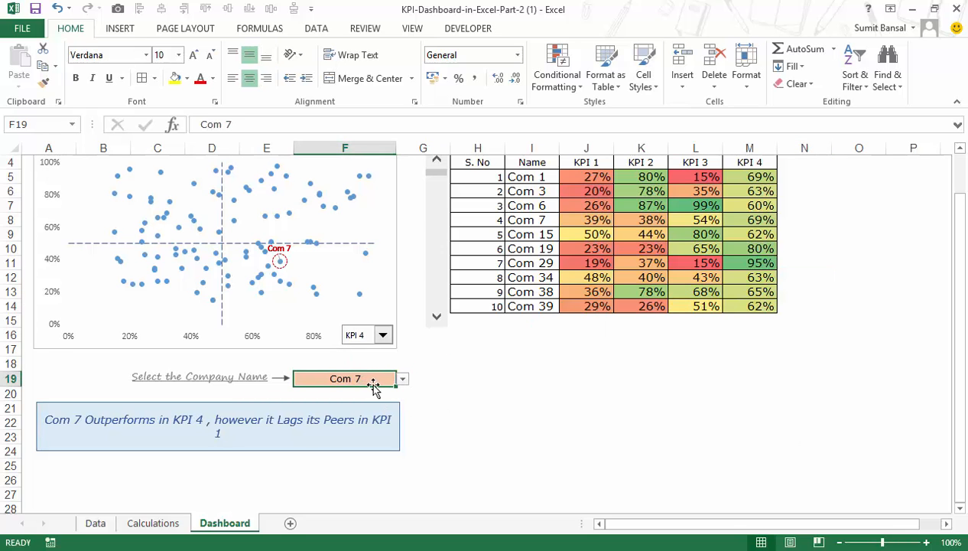
{"action": "scroll", "coordinate": [366, 383], "scroll_direction": "down", "scroll_amount": 1}
{"action": "left_click", "coordinate": [153, 522]}
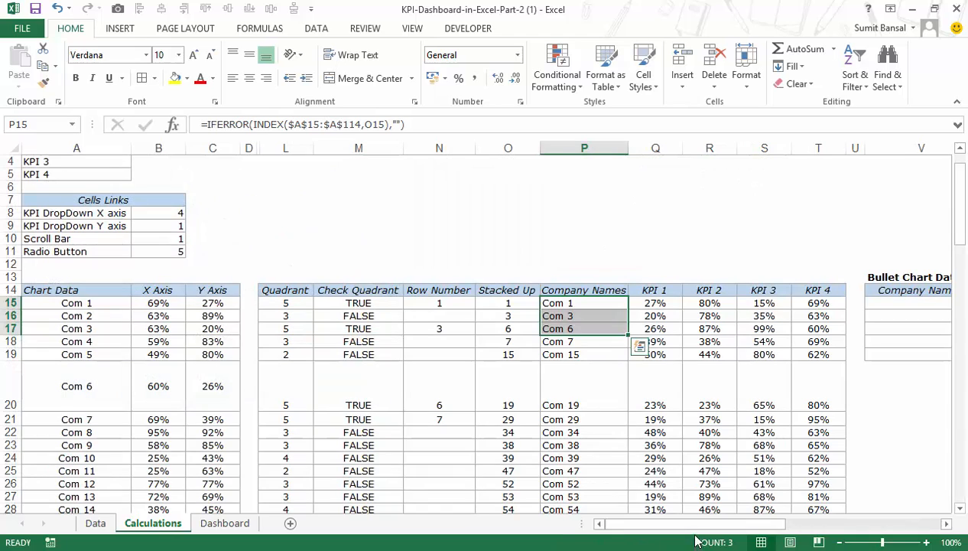
{"action": "left_click_drag", "start_coordinate": [623, 523], "coordinate": [739, 524]}
{"action": "left_click", "coordinate": [663, 302]}
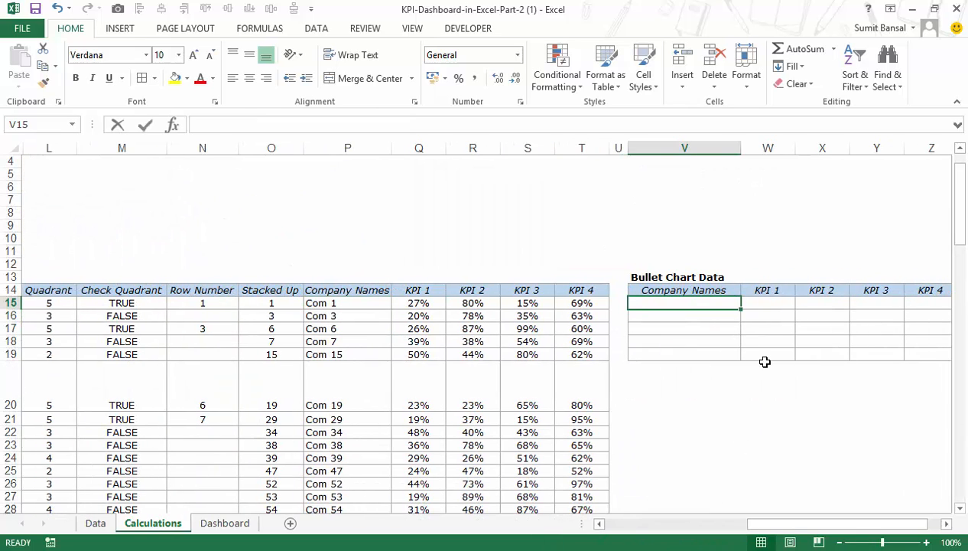
{"action": "type", "text": "Low"}
{"action": "key", "text": "Return"}
{"action": "type", "text": "HIg"}
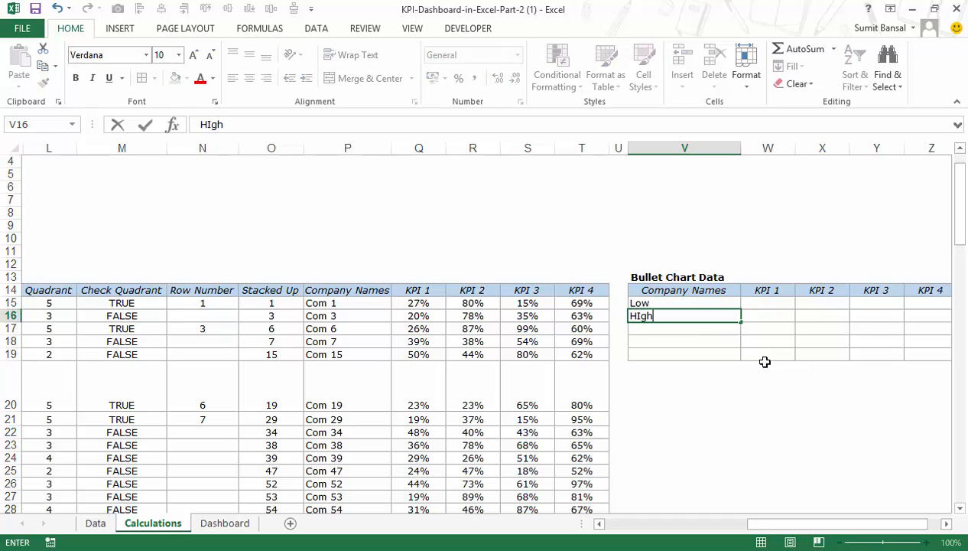
{"action": "type", "text": "h"}
{"action": "key", "text": "Return"}
{"action": "key", "text": "Up"}
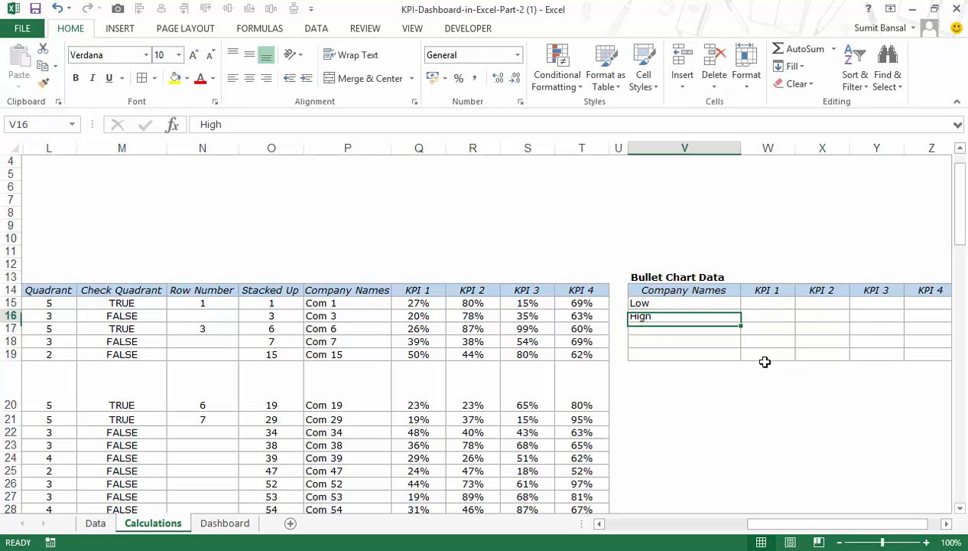
{"action": "type", "text": "Medium"}
{"action": "key", "text": "Return"}
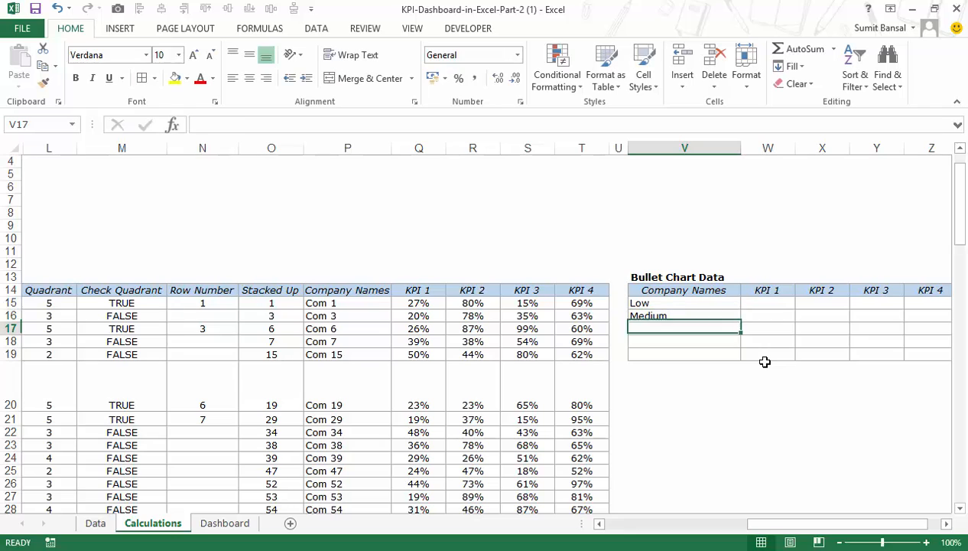
{"action": "type", "text": "HIgh"}
{"action": "key", "text": "Tab"}
- Enter 50% in the Low row of the Bullet Chart Data table for KPI 1 to KPI 4 (W15:Z15)
{"action": "key", "text": "Up"}
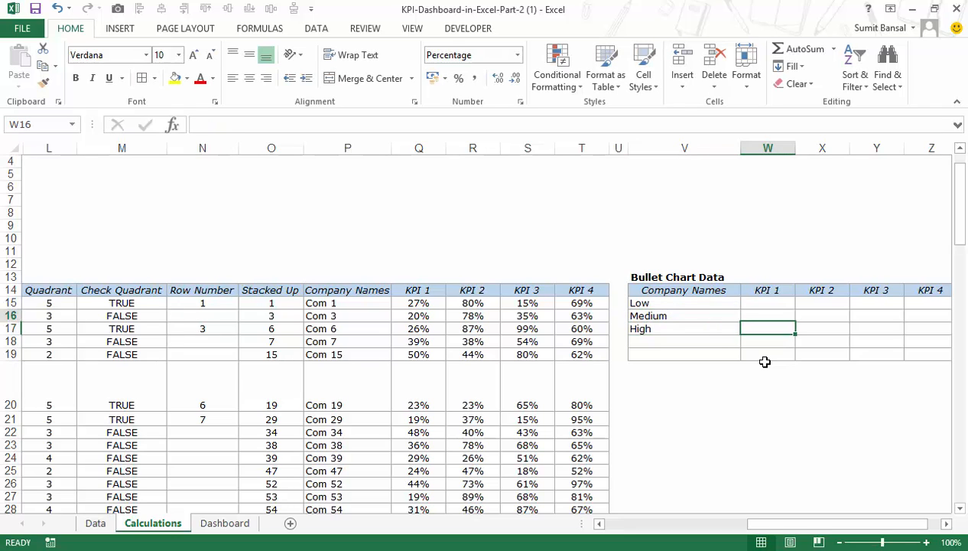
{"action": "key", "text": "Up"}
{"action": "type", "text": "50"}
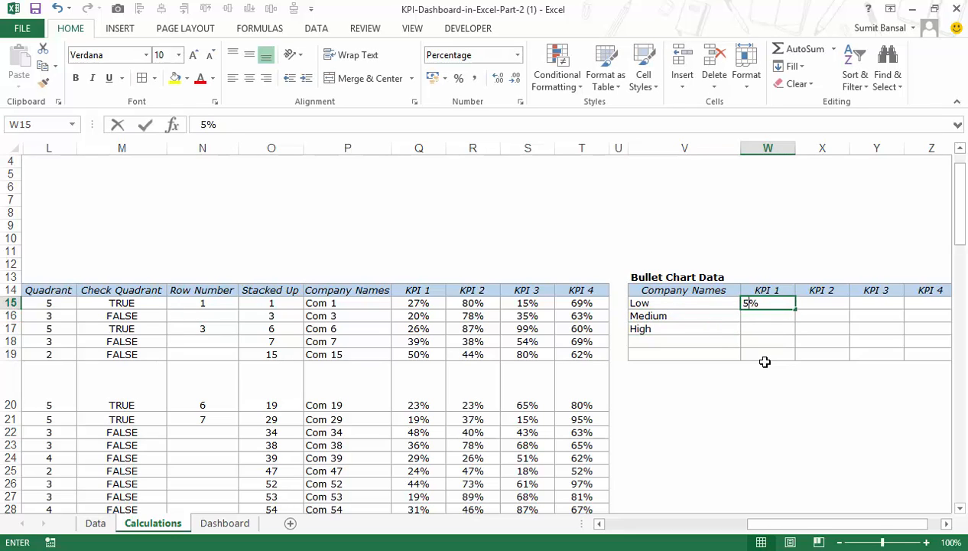
{"action": "key", "text": "Tab"}
{"action": "key", "text": "Tab"}
{"action": "scroll", "coordinate": [764, 361], "scroll_direction": "right", "scroll_amount": 1}
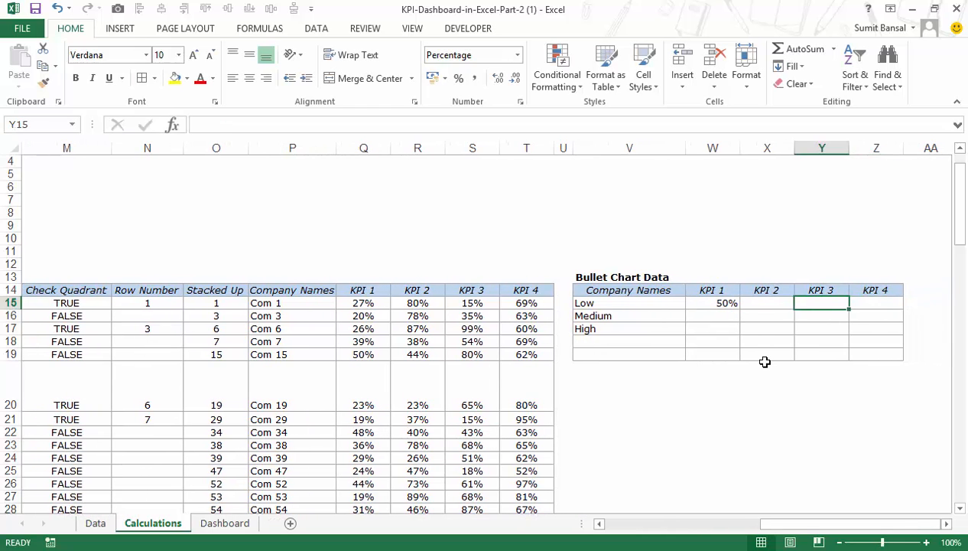
{"action": "key", "text": "Left"}
{"action": "key", "text": "Left"}
{"action": "key", "text": "ctrl+c"}
{"action": "key", "text": "Right"}
{"action": "key", "text": "ctrl+v"}
{"action": "key", "text": "Right"}
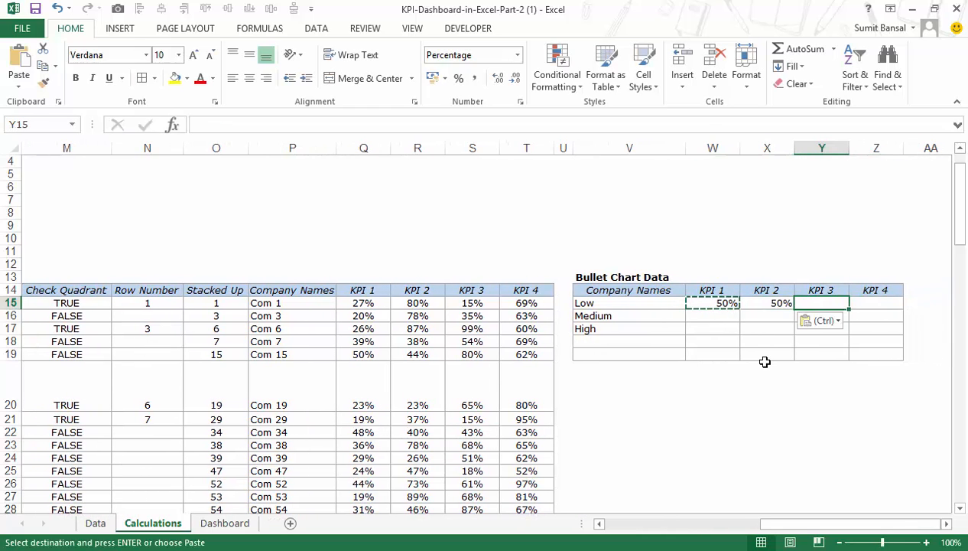
{"action": "key", "text": "ctrl+v"}
{"action": "key", "text": "Right"}
{"action": "key", "text": "ctrl+v"}
- Enter 30% in the Medium row for KPI 1 to KPI 4 (W16:Z16)
{"action": "key", "text": "Left"}
{"action": "key", "text": "Left"}
{"action": "key", "text": "Left"}
{"action": "key", "text": "Down"}
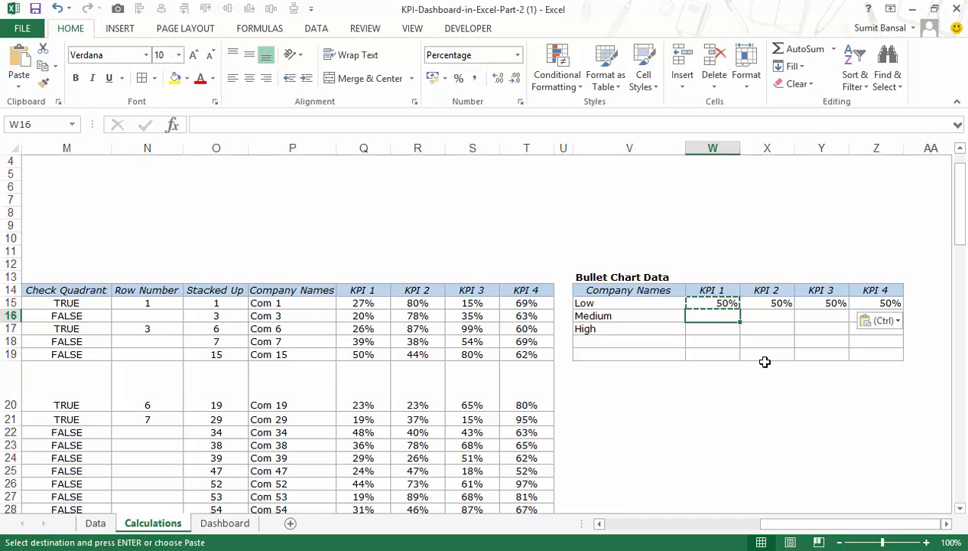
{"action": "type", "text": "30%"}
{"action": "key", "text": "Right"}
{"action": "key", "text": "Left"}
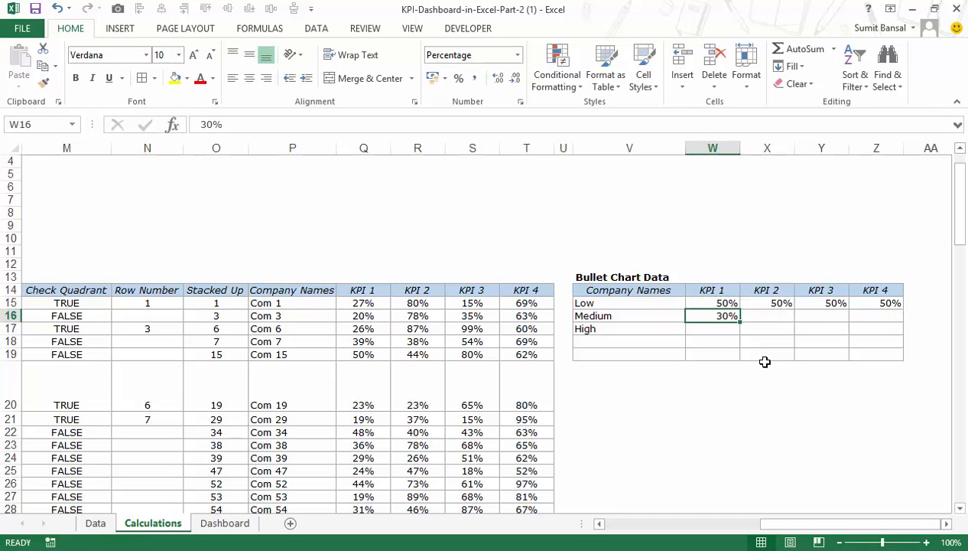
{"action": "key", "text": "ctrl+c"}
{"action": "key", "text": "Right"}
{"action": "key", "text": "ctrl+v"}
{"action": "key", "text": "Right"}
{"action": "key", "text": "ctrl+v"}
{"action": "key", "text": "Right"}
{"action": "key", "text": "ctrl+v"}
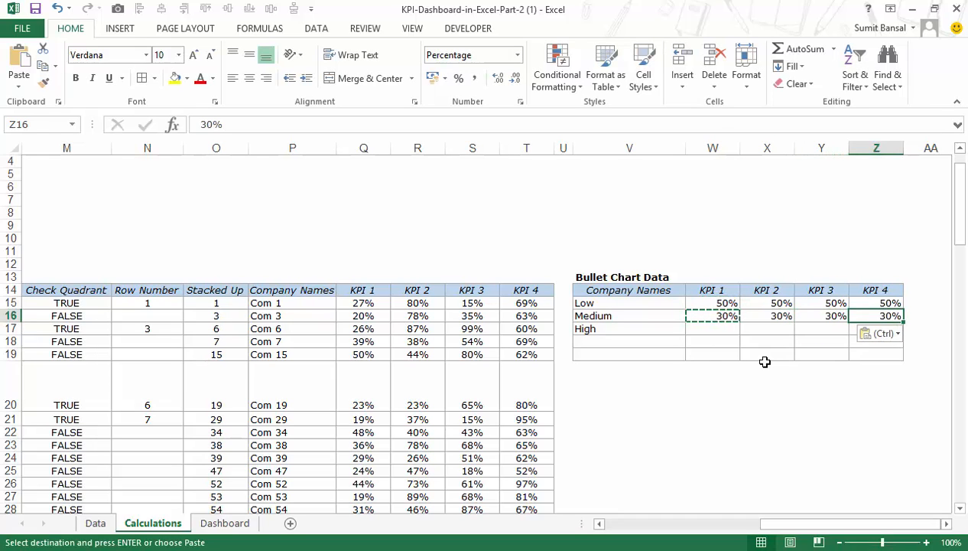
- Enter 20% in the High row for KPI 1 to KPI 4 (W17:Z17)
{"action": "key", "text": "Down"}
{"action": "key", "text": "Left"}
{"action": "key", "text": "Left"}
{"action": "key", "text": "Left"}
{"action": "type", "text": "20"}
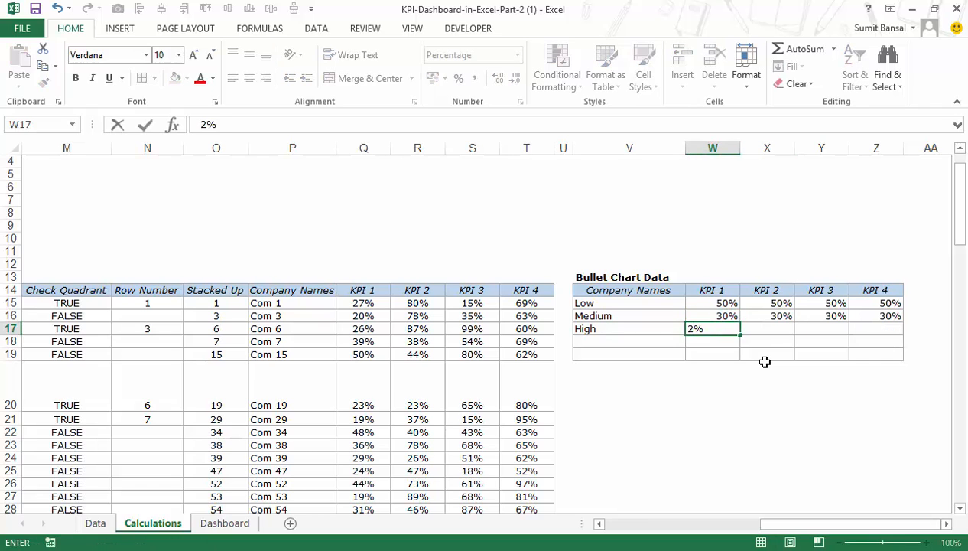
{"action": "key", "text": "ctrl+Return"}
{"action": "key", "text": "ctrl+c"}
{"action": "key", "text": "Right"}
{"action": "key", "text": "ctrl+v"}
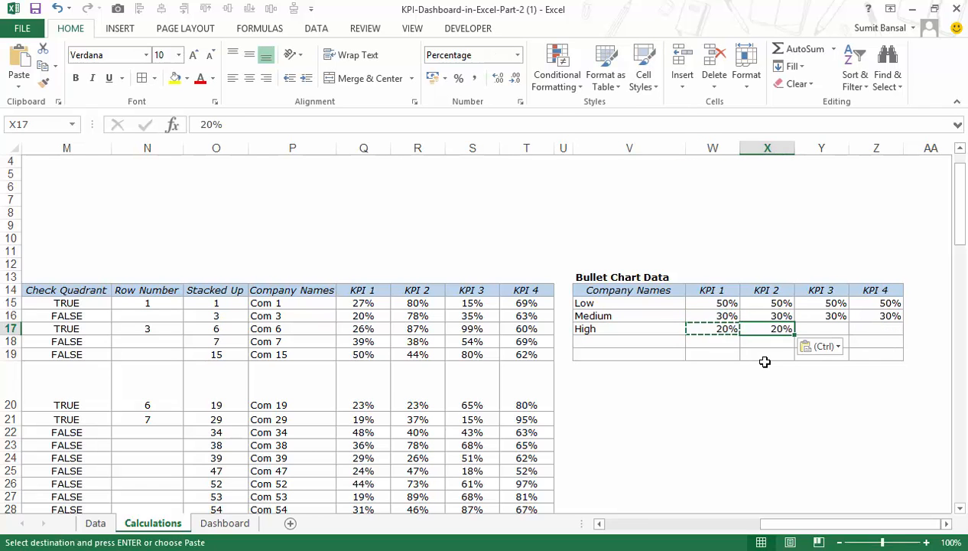
{"action": "key", "text": "Right"}
{"action": "key", "text": "ctrl+v"}
{"action": "key", "text": "Right"}
{"action": "key", "text": "ctrl+v"}
{"action": "key", "text": "Right"}
{"action": "key", "text": "Left"}
{"action": "key", "text": "Left"}
{"action": "key", "text": "Escape"}
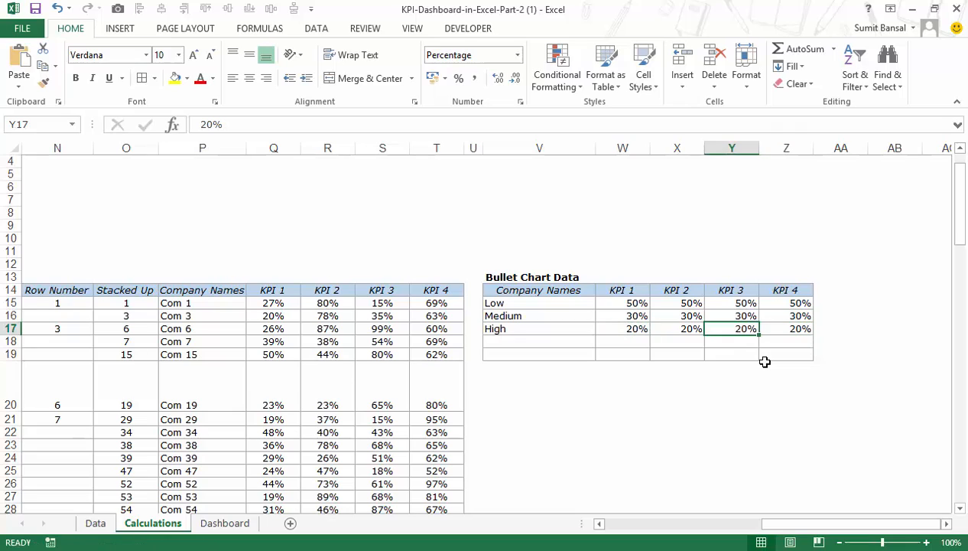
- Check the sum of the Low, Medium and High values for KPI 1 in W15:W17
{"action": "key", "text": "Left"}
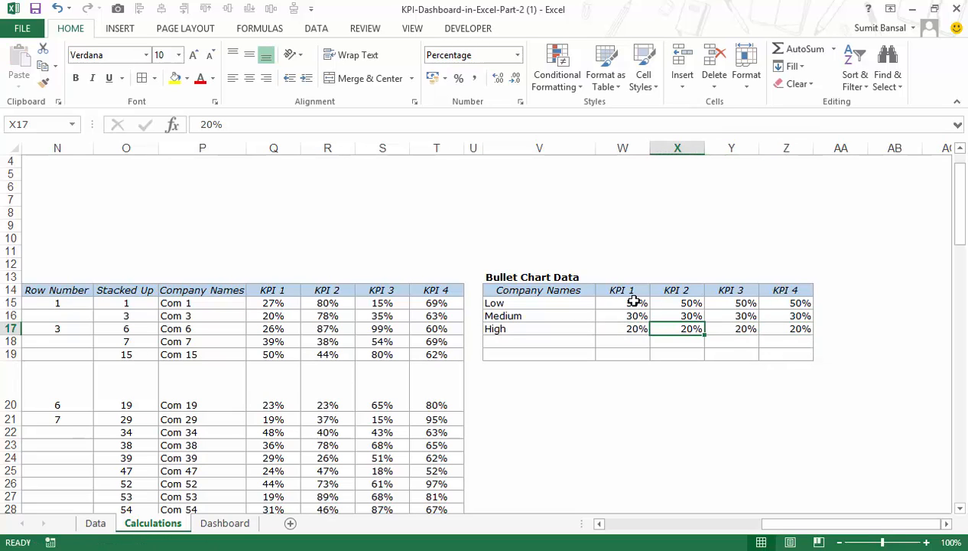
{"action": "left_click_drag", "start_coordinate": [634, 302], "coordinate": [633, 326]}
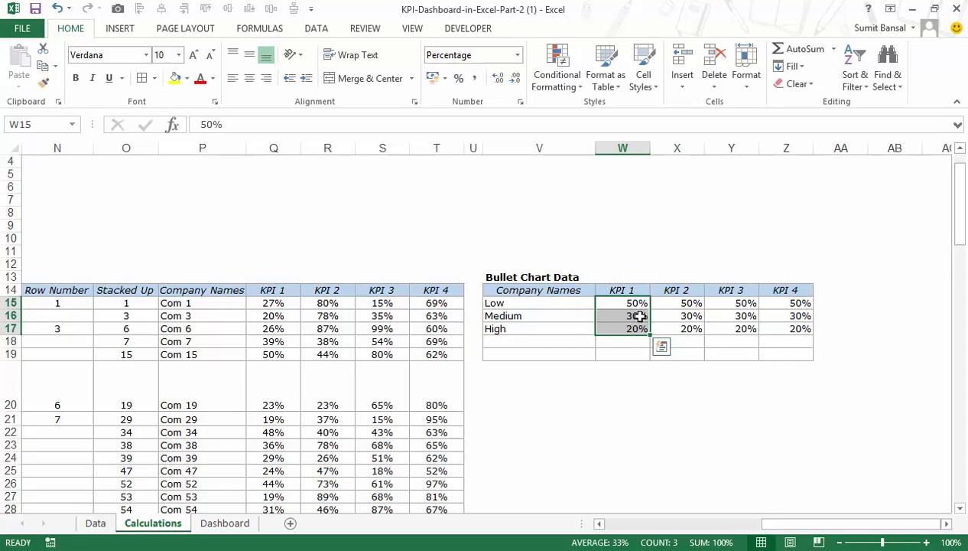
{"action": "left_click_drag", "start_coordinate": [631, 304], "coordinate": [631, 329]}
- Link V18 below the High label to the selected company name on the Dashboard sheet with =Dashboard!F19
{"action": "left_click", "coordinate": [568, 339]}
{"action": "scroll", "coordinate": [550, 351], "scroll_direction": "down", "scroll_amount": 1}
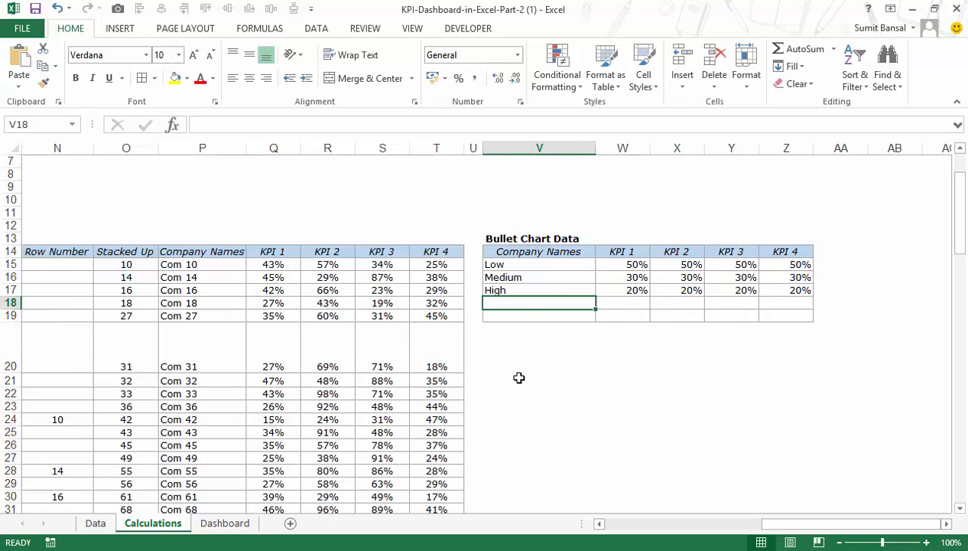
{"action": "type", "text": "="}
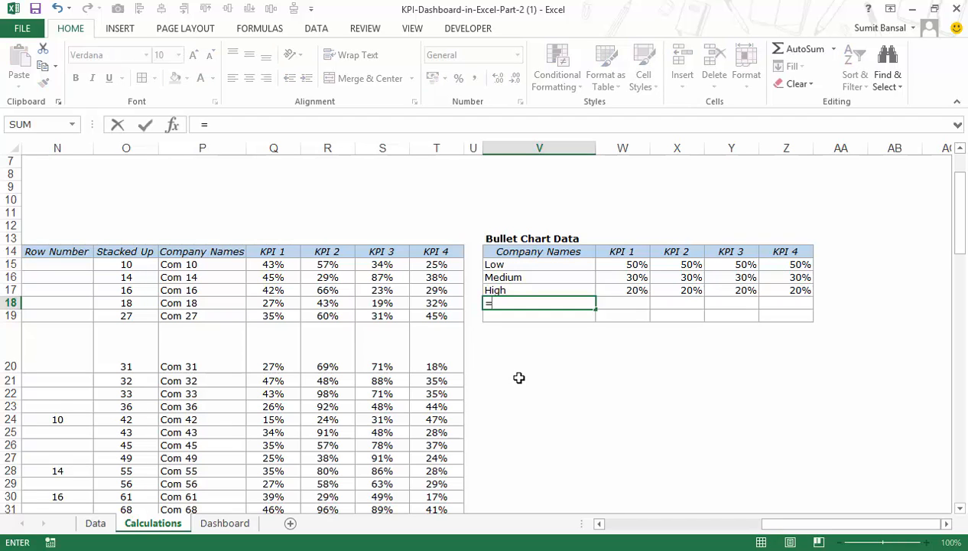
{"action": "left_click", "coordinate": [225, 524]}
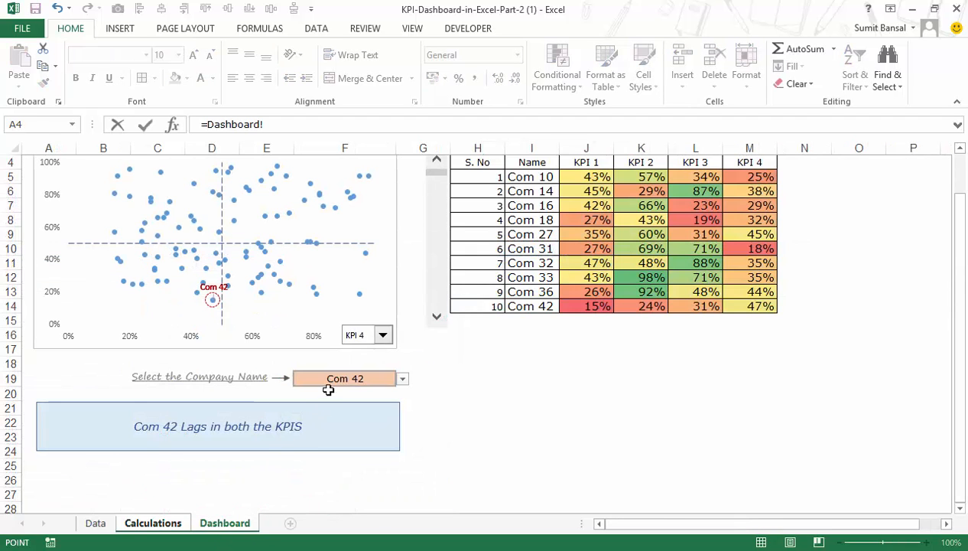
{"action": "left_click", "coordinate": [370, 387]}
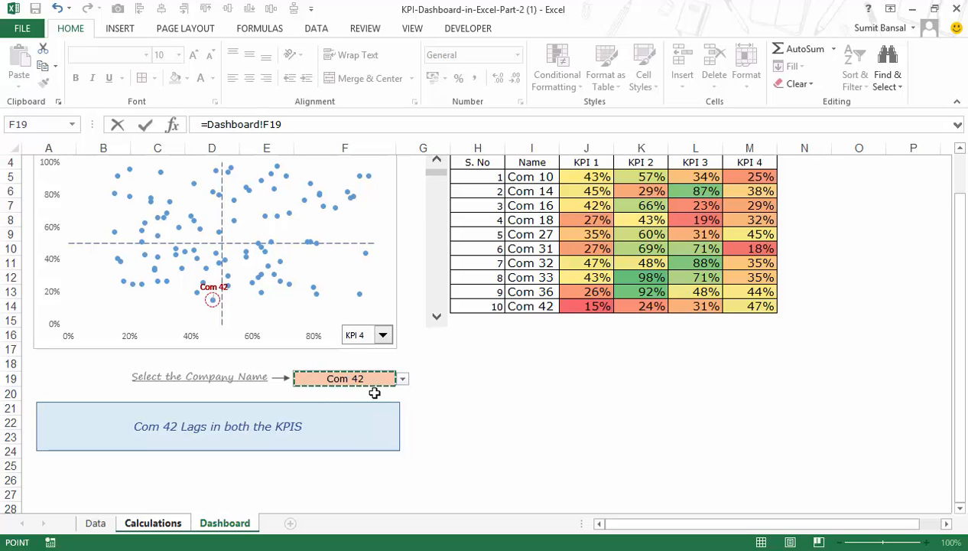
{"action": "key", "text": "Return"}
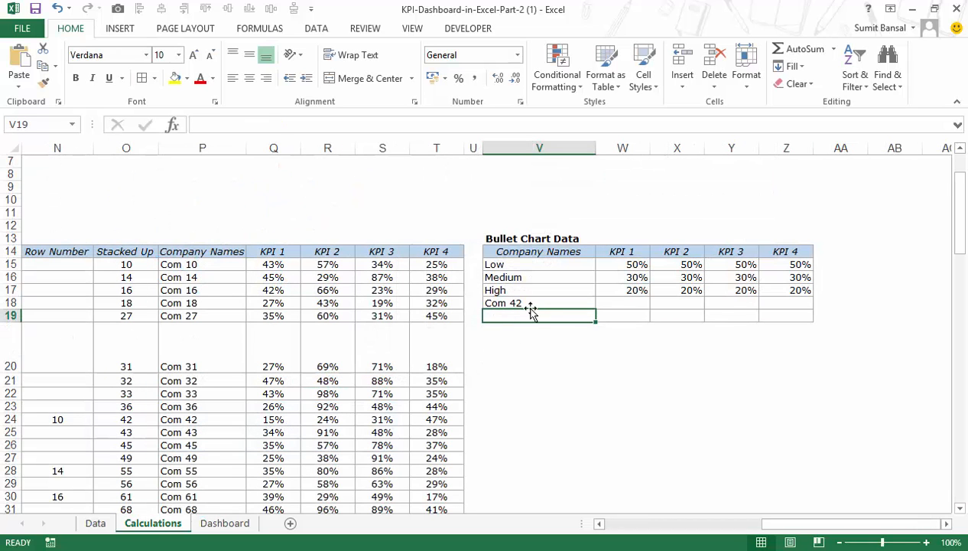
- Choose Com 2 as the company name on the Dashboard sheet and check the linked cell V18 on the Calculations sheet
{"action": "left_click", "coordinate": [229, 524]}
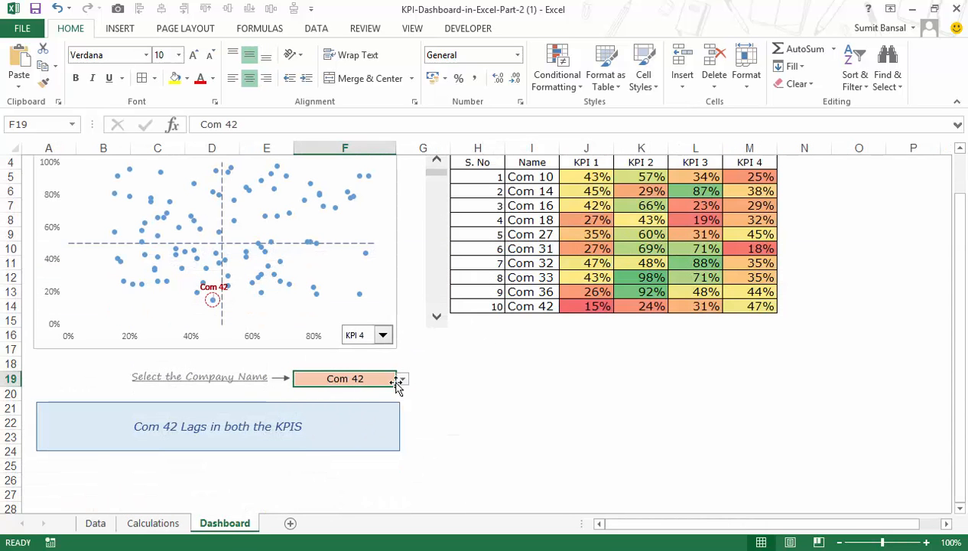
{"action": "left_click", "coordinate": [403, 379]}
{"action": "left_click_drag", "start_coordinate": [404, 427], "coordinate": [395, 401]}
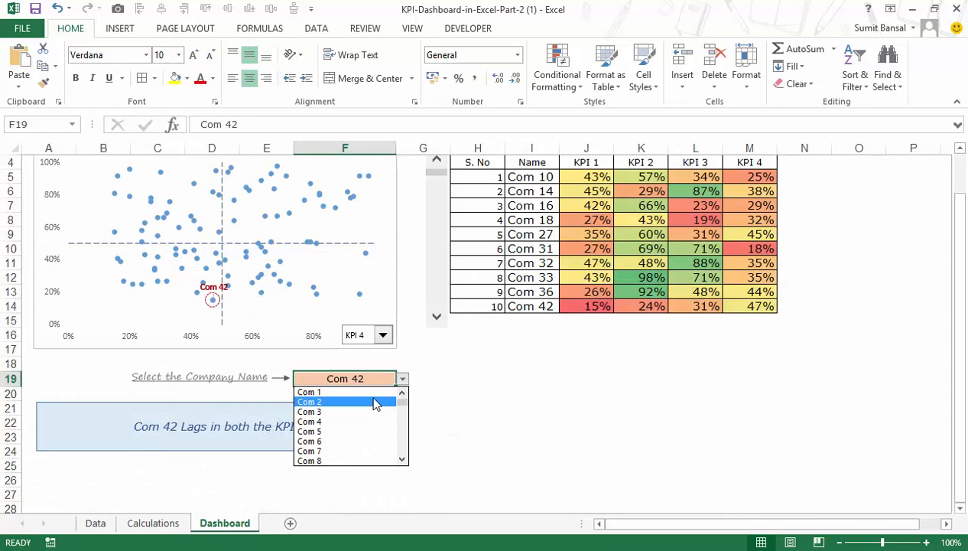
{"action": "left_click", "coordinate": [377, 402]}
{"action": "left_click", "coordinate": [157, 523]}
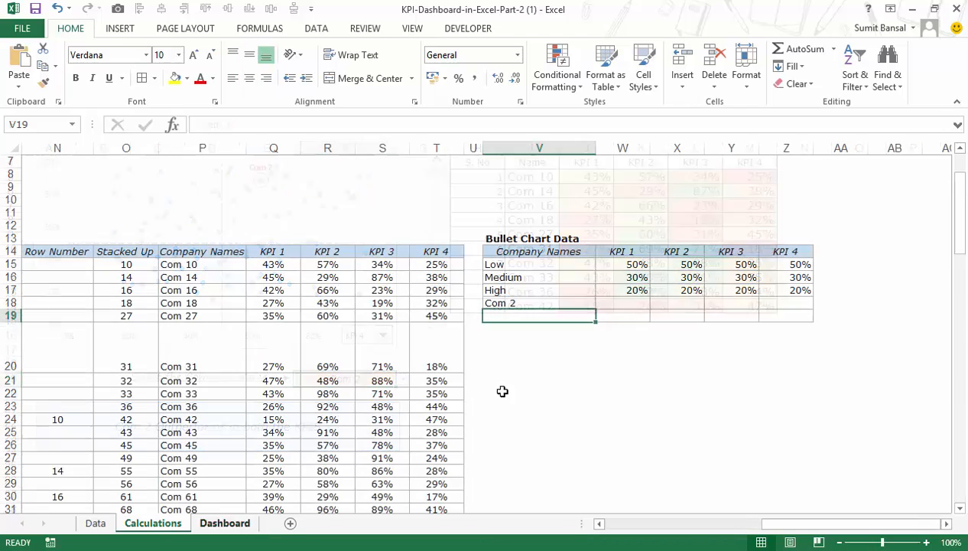
{"action": "left_click", "coordinate": [530, 299]}
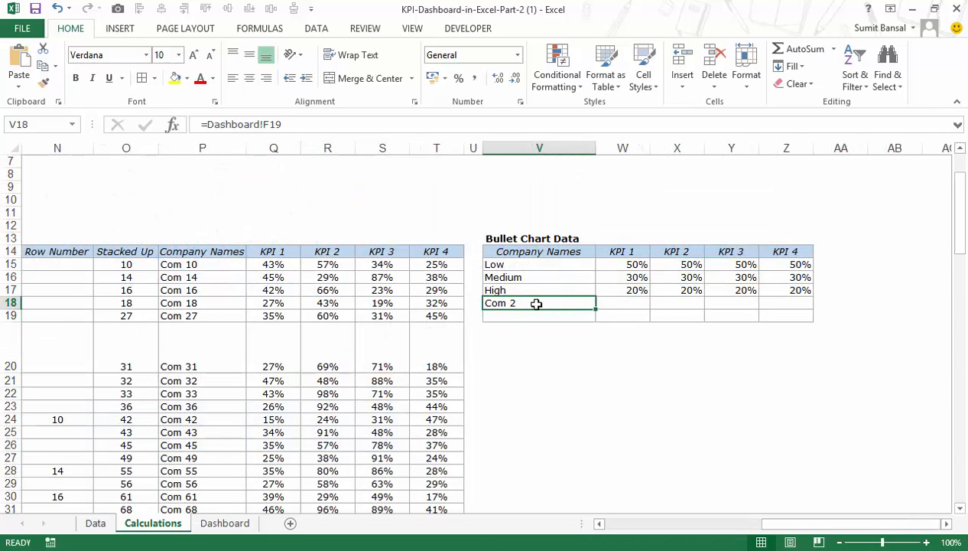
- Look up the selected company's KPI 1 value in W18 with =VLOOKUP(V18,KPIData,2,0)
{"action": "left_click", "coordinate": [604, 304]}
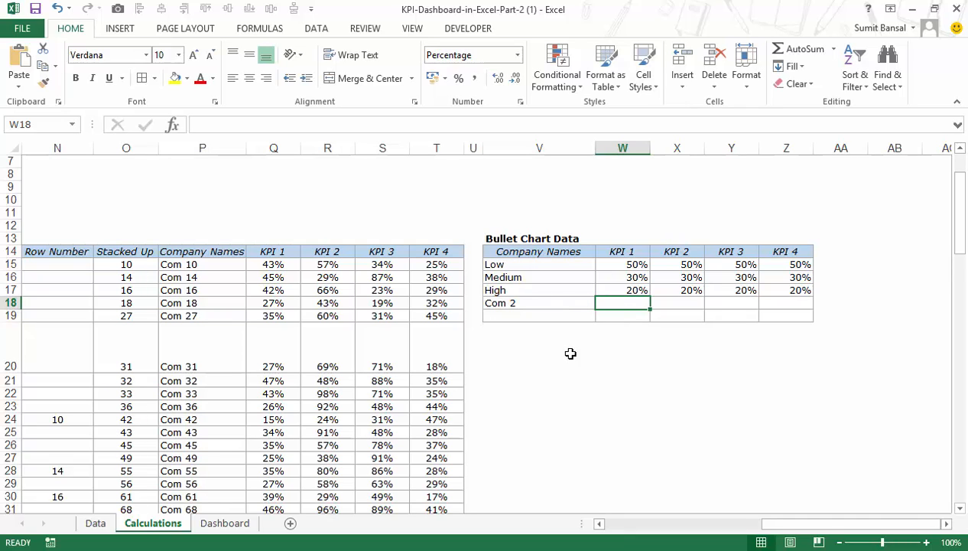
{"action": "type", "text": "=VLOOKUP("}
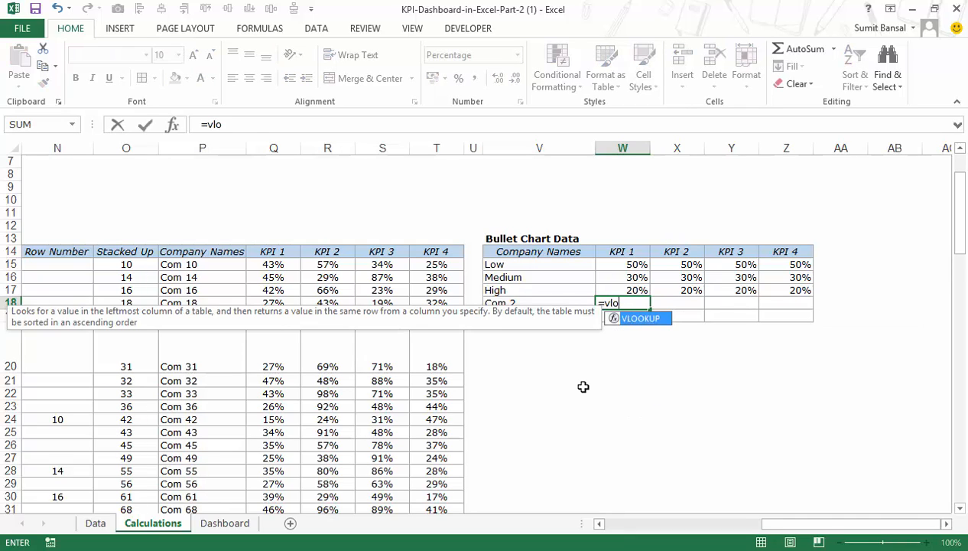
{"action": "key", "text": "Left"}
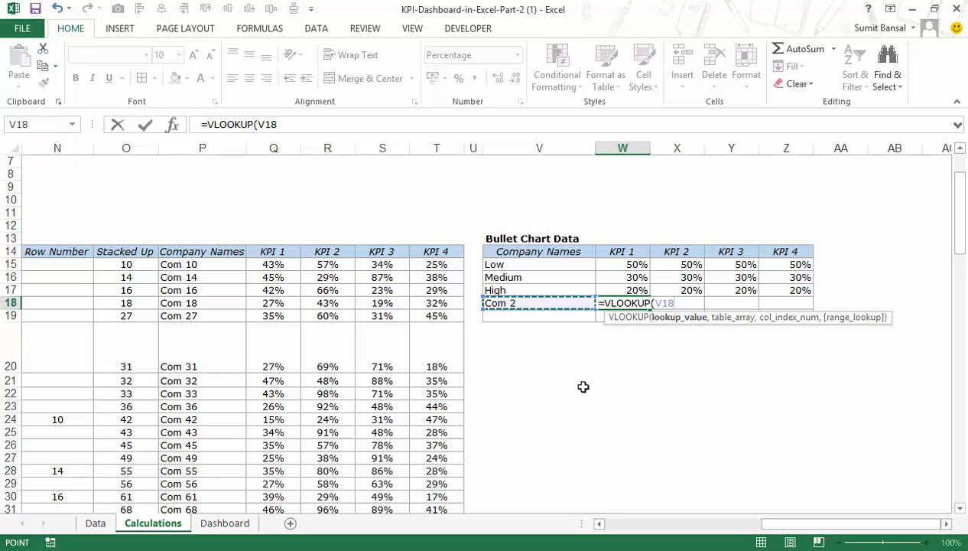
{"action": "type", "text": ",kpi"}
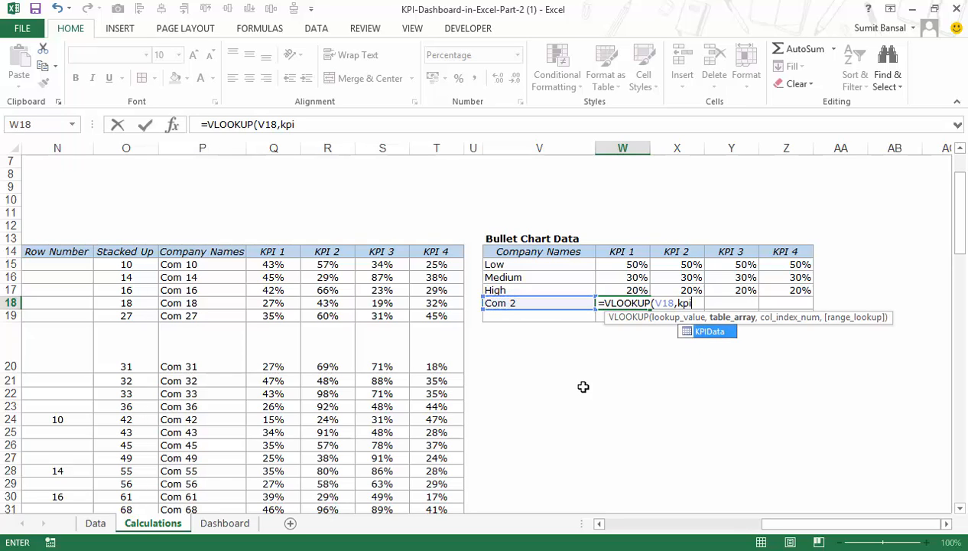
{"action": "key", "text": "Tab"}
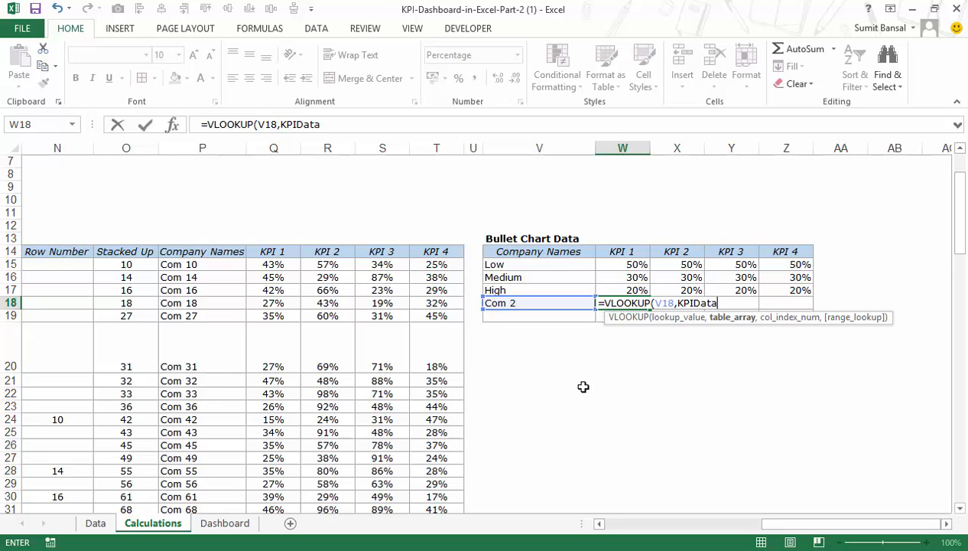
{"action": "type", "text": ","}
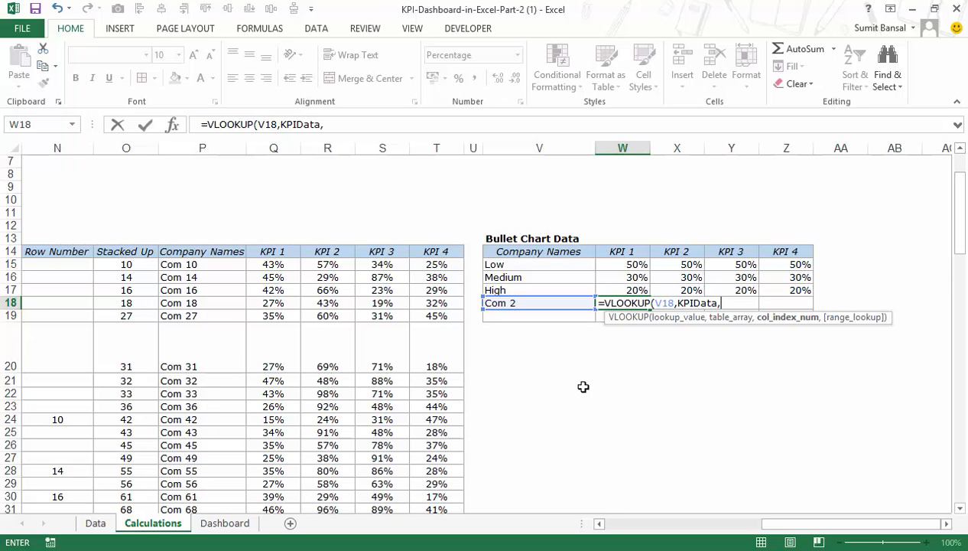
{"action": "type", "text": "2"}
{"action": "type", "text": ",0)"}
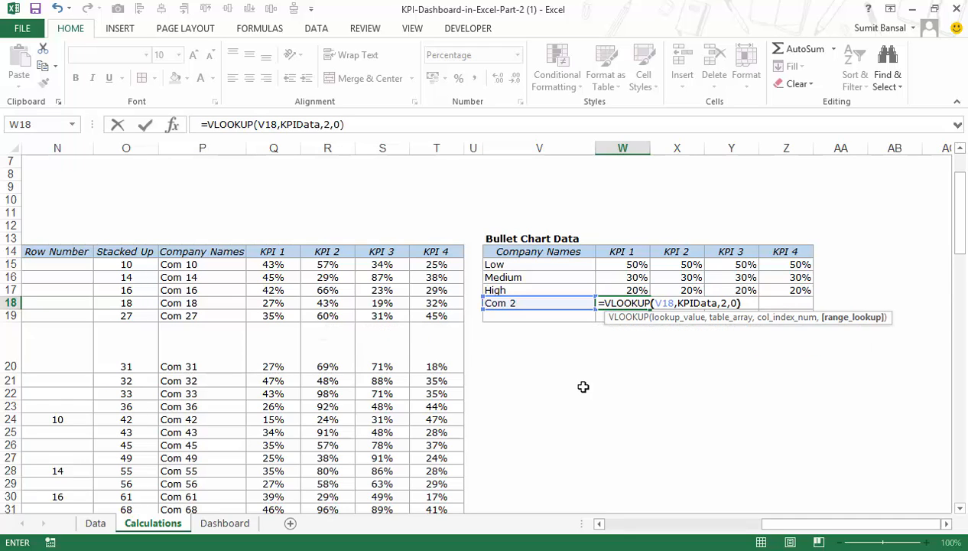
{"action": "key", "text": "ctrl+Return"}
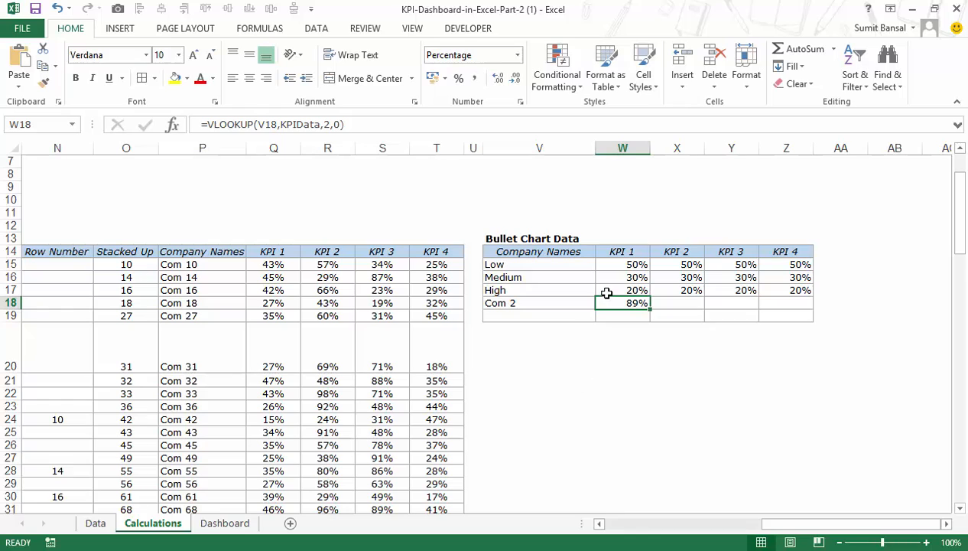
{"action": "key", "text": "F2"}
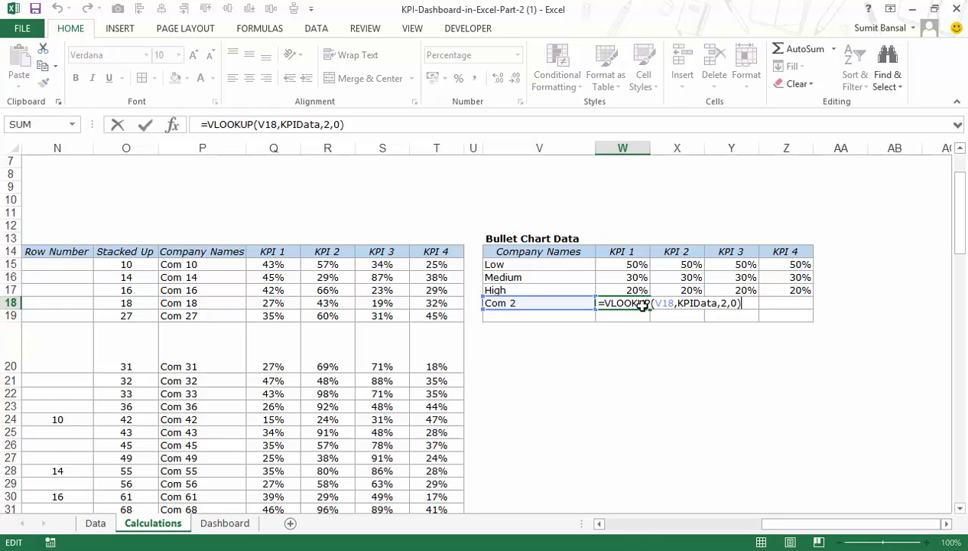
{"action": "left_click", "coordinate": [663, 303]}
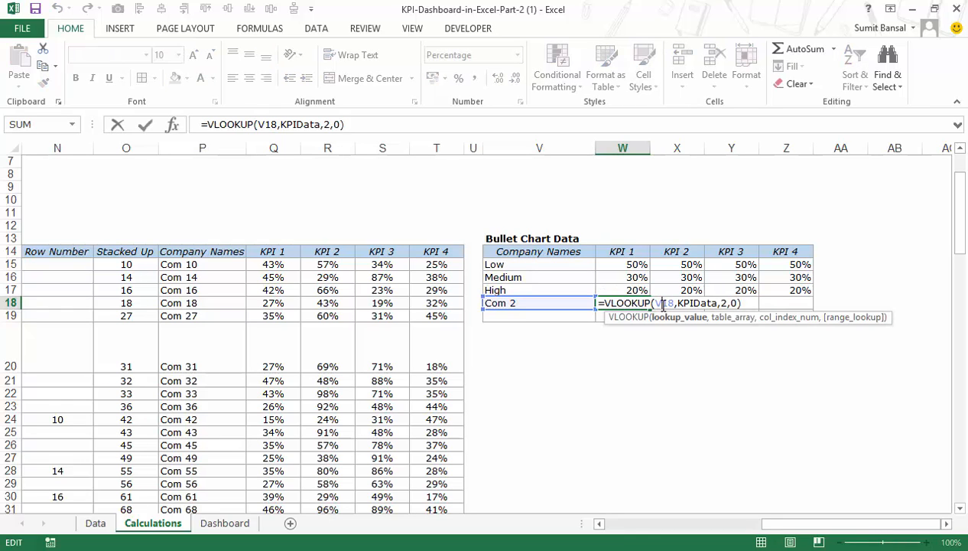
{"action": "key", "text": "F4"}
{"action": "key", "text": "Escape"}
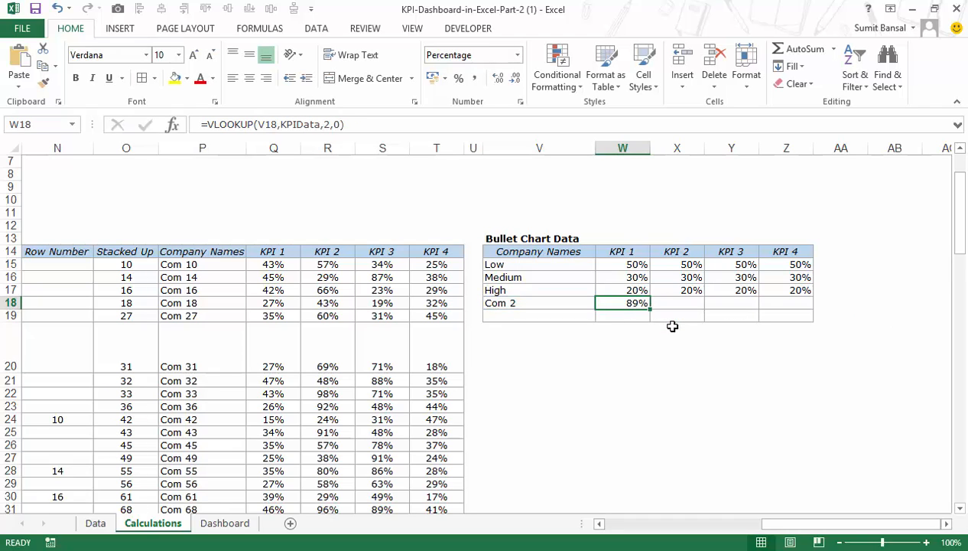
- Copy the KPI 1 lookup formula from W18 across to X18:Z18 and check the lookup reference in X18
{"action": "key", "text": "ctrl+c"}
{"action": "key", "text": "shift+Right"}
{"action": "key", "text": "shift+Right"}
{"action": "key", "text": "shift+Right"}
{"action": "key", "text": "ctrl+v"}
{"action": "key", "text": "Left"}
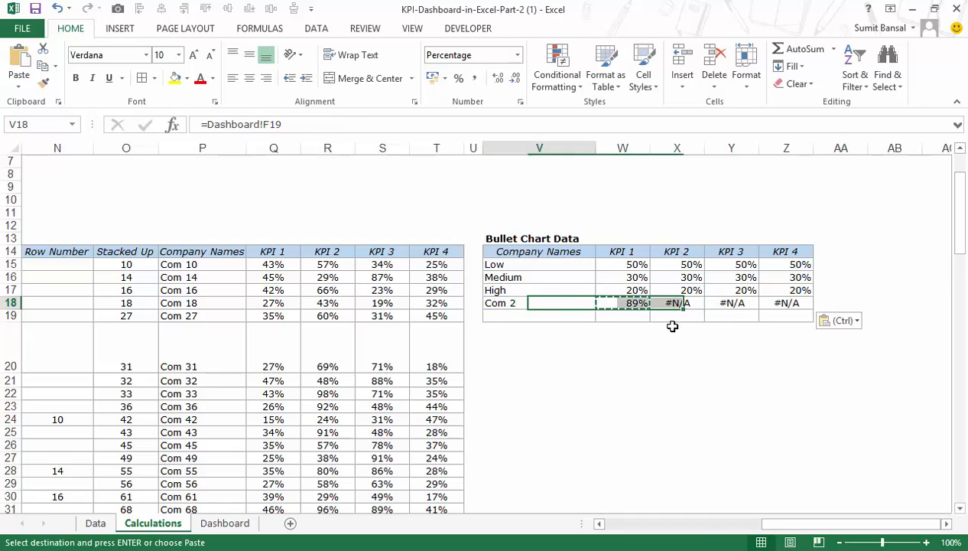
{"action": "key", "text": "Right"}
{"action": "key", "text": "Right"}
{"action": "key", "text": "F2"}
{"action": "key", "text": "Left"}
{"action": "key", "text": "Left"}
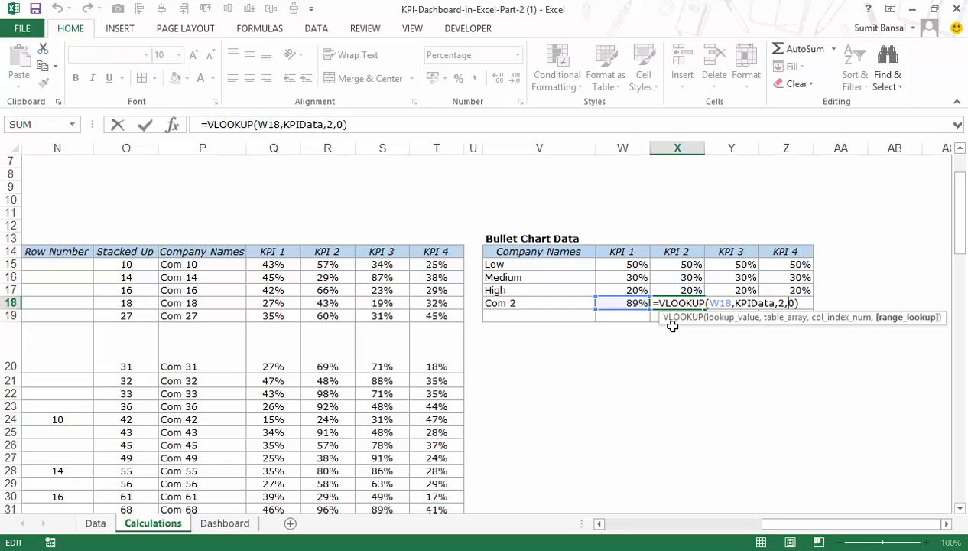
{"action": "key", "text": "Escape"}
- Make the lookup value in W18 an absolute reference so the formula reads =VLOOKUP($V$18,KPIData,2,0)
{"action": "key", "text": "Left"}
{"action": "key", "text": "F2"}
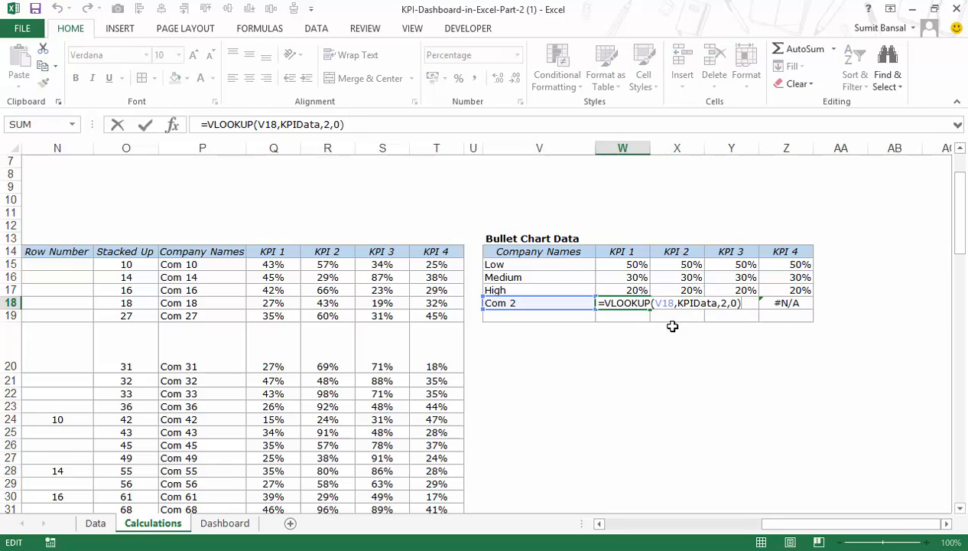
{"action": "key", "text": "Left"}
{"action": "key", "text": "Left"}
{"action": "key", "text": "Left"}
{"action": "key", "text": "Left"}
{"action": "key", "text": "Left"}
{"action": "key", "text": "Left"}
{"action": "key", "text": "Left"}
{"action": "key", "text": "Left"}
{"action": "key", "text": "Left"}
{"action": "key", "text": "Left"}
{"action": "key", "text": "Left"}
{"action": "key", "text": "Left"}
{"action": "key", "text": "Left"}
{"action": "key", "text": "Left"}
{"action": "key", "text": "Left"}
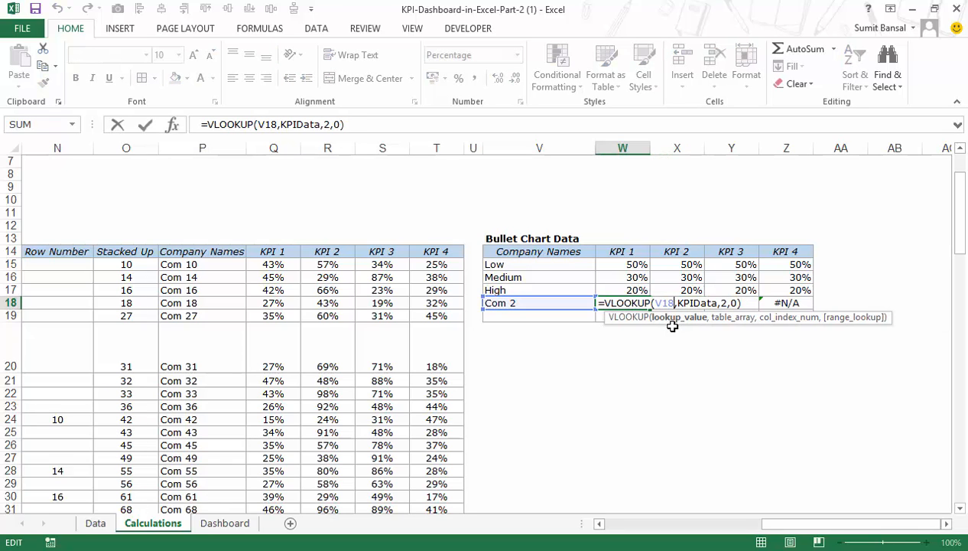
{"action": "key", "text": "F4"}
{"action": "key", "text": "Return"}
{"action": "key", "text": "Up"}
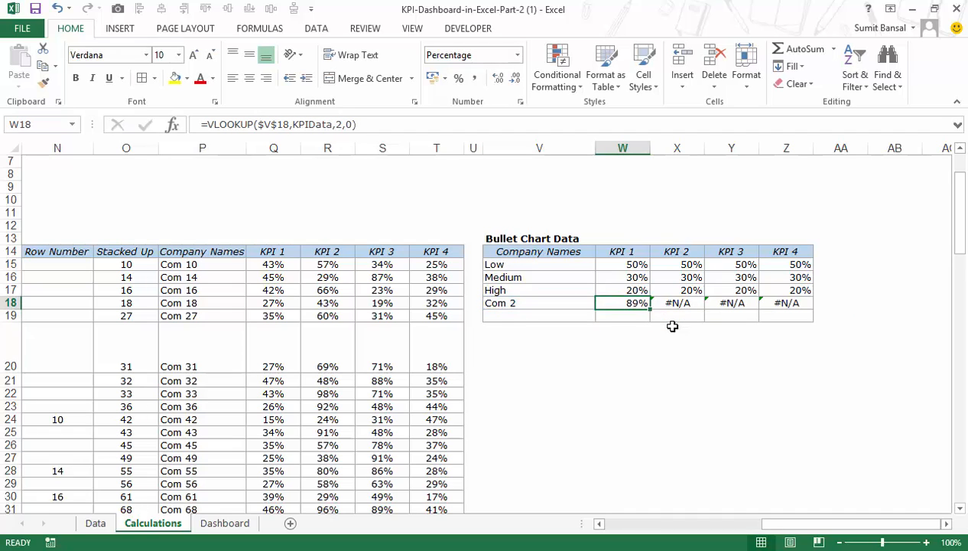
- Copy the W18 lookup with the absolute reference across to the KPI 2 to KPI 4 cells X18:Z18
{"action": "key", "text": "ctrl+c"}
{"action": "key", "text": "shift+Right"}
{"action": "key", "text": "shift+Right"}
{"action": "key", "text": "shift+Right"}
{"action": "key", "text": "ctrl+v"}
{"action": "key", "text": "shift+Left"}
{"action": "key", "text": "shift+Left"}
{"action": "key", "text": "shift+Left"}
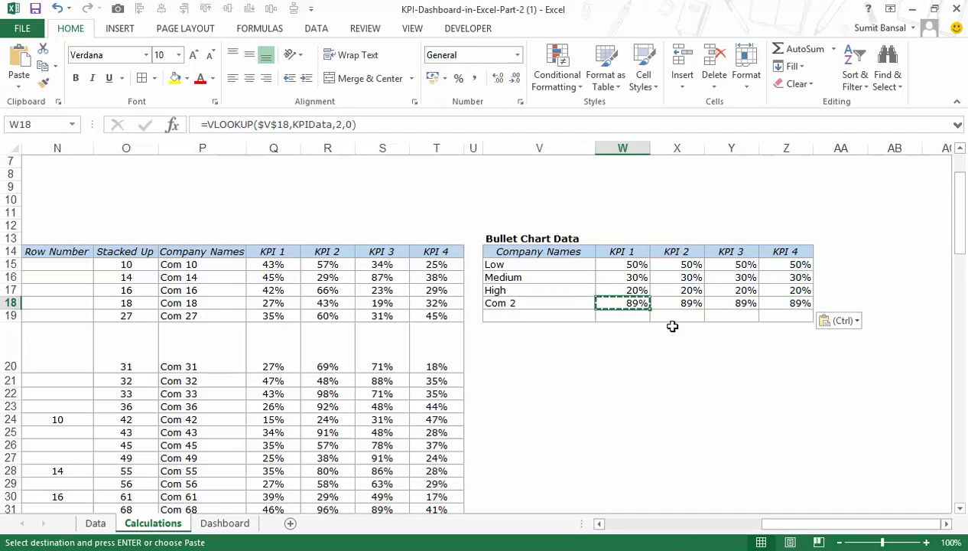
- Set the column index of the KPI 2 lookup in X18 to 3
{"action": "key", "text": "Right"}
{"action": "key", "text": "F2"}
{"action": "key", "text": "Left"}
{"action": "key", "text": "Left"}
{"action": "key", "text": "Left"}
{"action": "key", "text": "BackSpace"}
{"action": "type", "text": "3"}
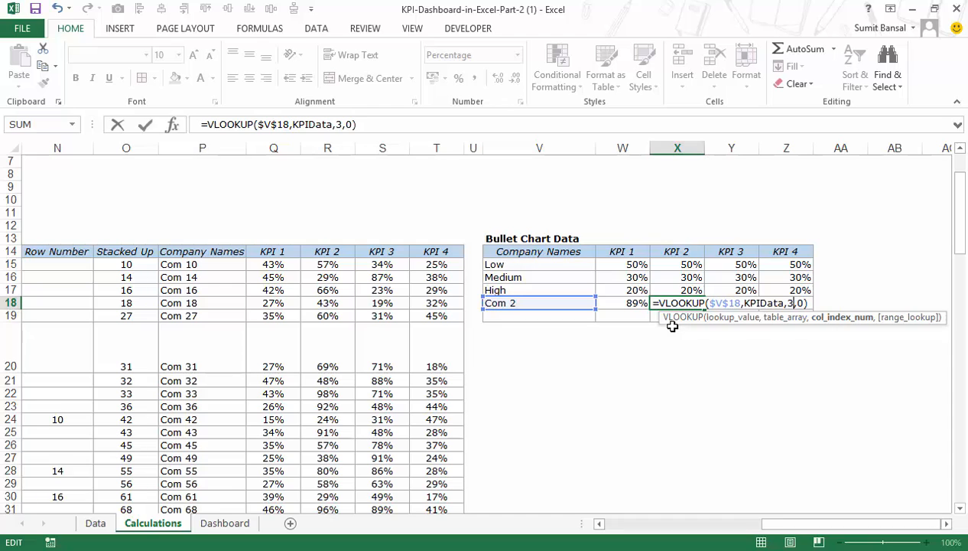
{"action": "key", "text": "ctrl+Return"}
- Set the column index of the KPI 3 lookup in Y18 to 4
{"action": "key", "text": "Right"}
{"action": "key", "text": "F2"}
{"action": "key", "text": "Left"}
{"action": "key", "text": "Left"}
{"action": "key", "text": "Left"}
{"action": "key", "text": "BackSpace"}
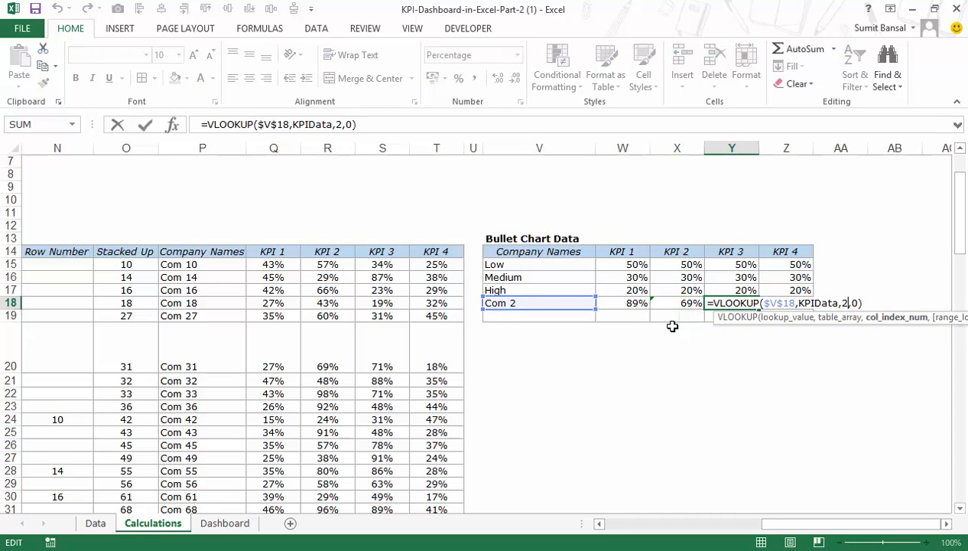
{"action": "type", "text": "4"}
{"action": "key", "text": "ctrl+Return"}
- Set the column index of the KPI 4 lookup in Z18 to 5
{"action": "key", "text": "Right"}
{"action": "key", "text": "F2"}
{"action": "key", "text": "Left"}
{"action": "key", "text": "Left"}
{"action": "key", "text": "Left"}
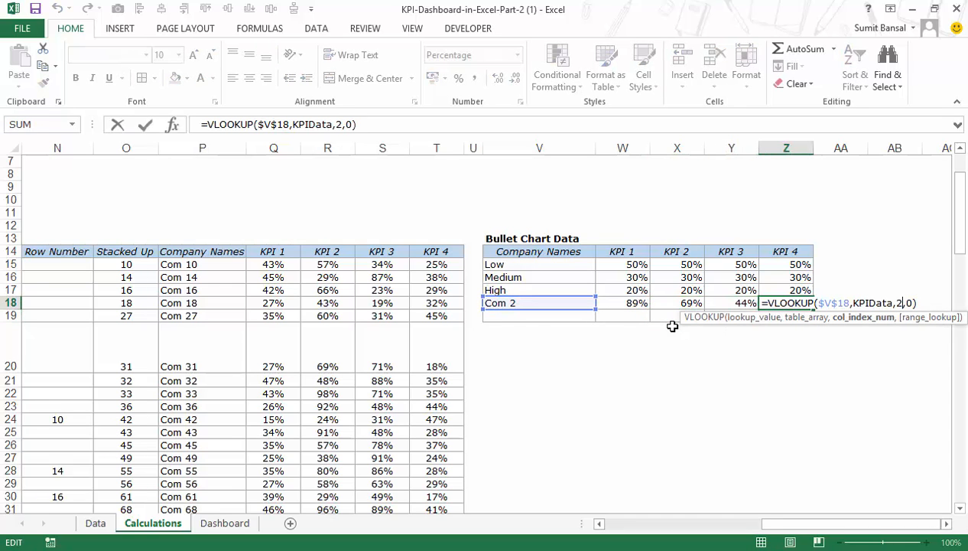
{"action": "key", "text": "BackSpace"}
{"action": "type", "text": "5"}
{"action": "key", "text": "ctrl+Return"}
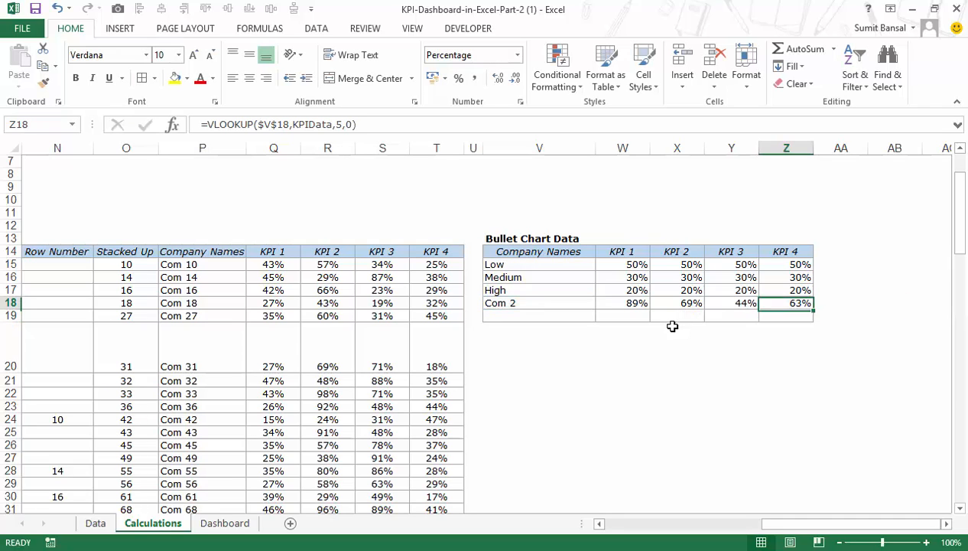
- Label cell V19 below the selected company name as Peer Avg
{"action": "key", "text": "Left"}
{"action": "key", "text": "Left"}
{"action": "key", "text": "Left"}
{"action": "key", "text": "Left"}
{"action": "key", "text": "Down"}
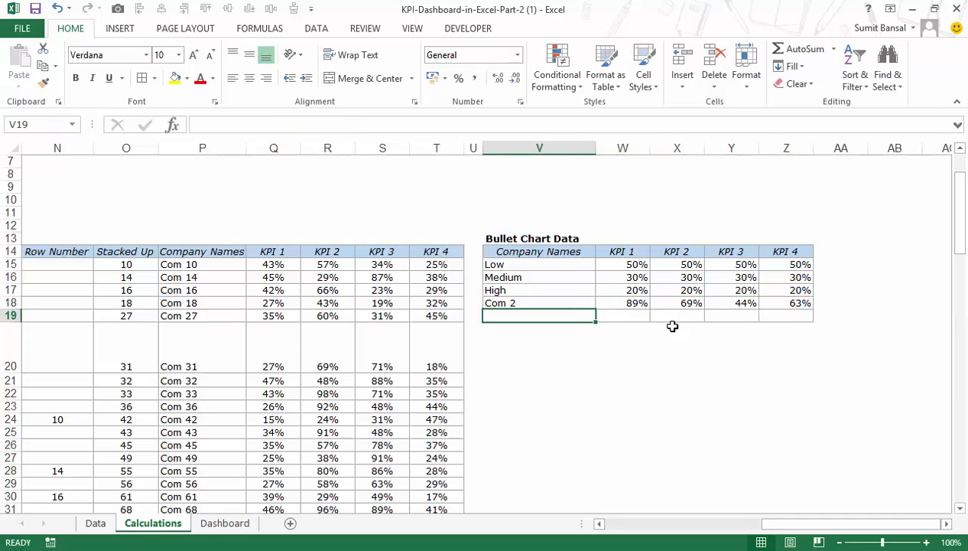
{"action": "type", "text": "Peer "}
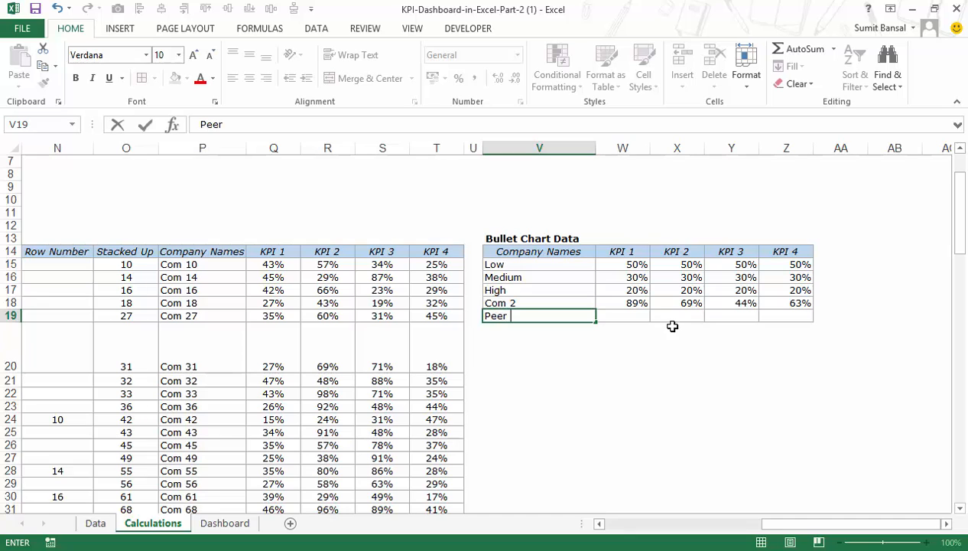
{"action": "type", "text": "Avg"}
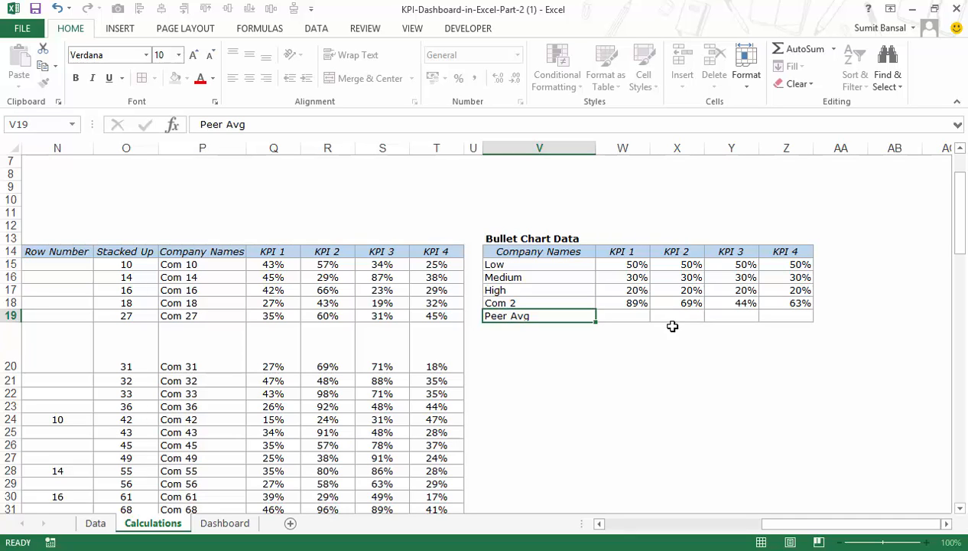
{"action": "key", "text": "Tab"}
- Calculate the KPI 1 peer average in W19 with =AVERAGE(KPIData[KPI 1])
{"action": "type", "text": "=averag"}
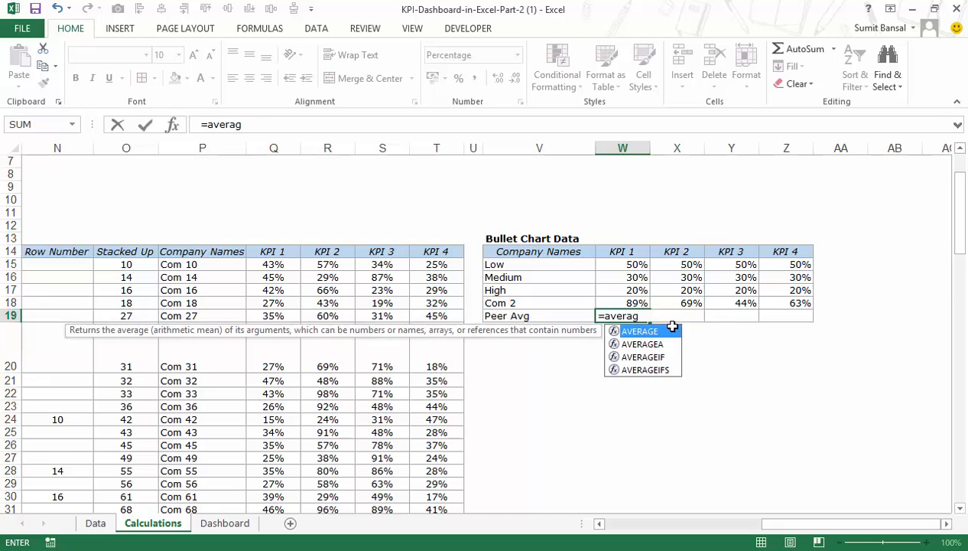
{"action": "key", "text": "Tab"}
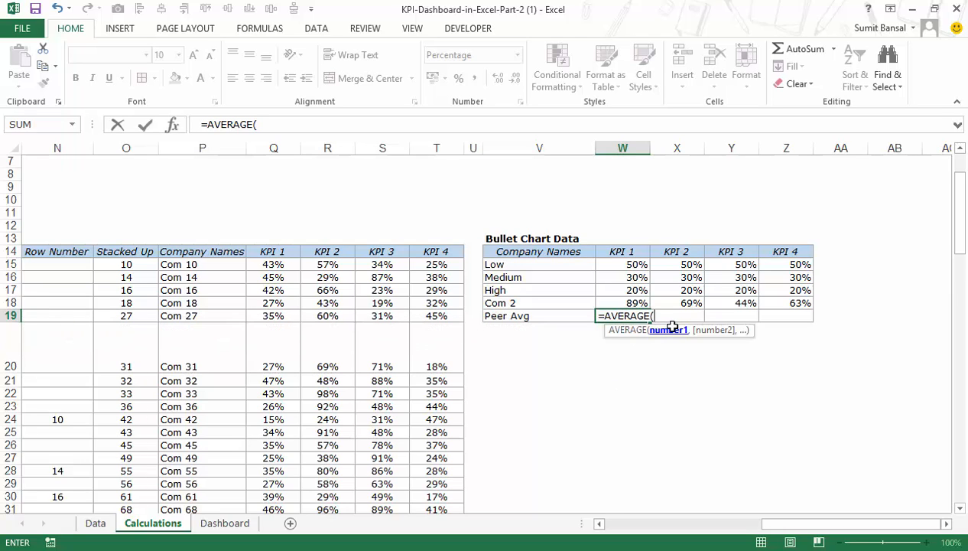
{"action": "type", "text": "kpi"}
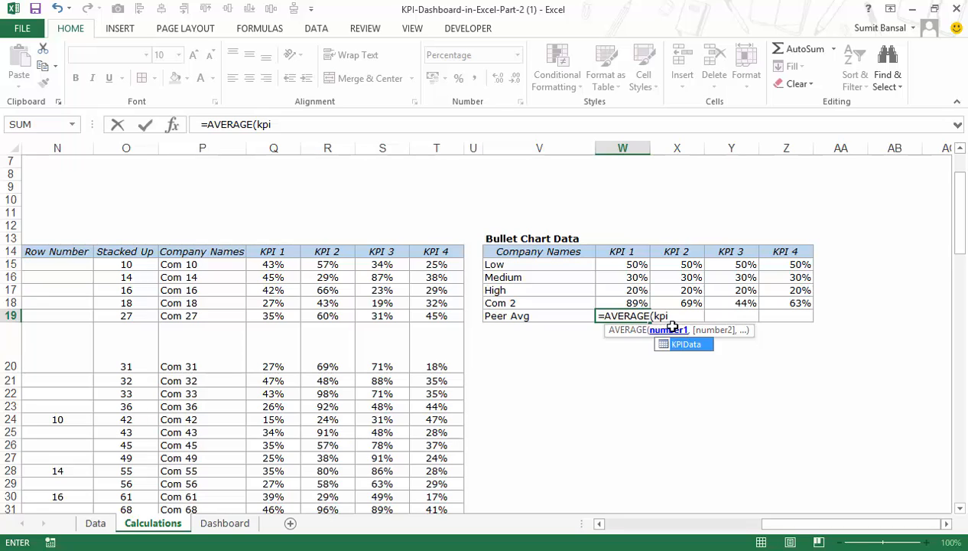
{"action": "key", "text": "Tab"}
{"action": "type", "text": "["}
{"action": "key", "text": "BackSpace"}
{"action": "type", "text": "d"}
{"action": "key", "text": "Tab"}
{"action": "type", "text": "["}
{"action": "key", "text": "Down"}
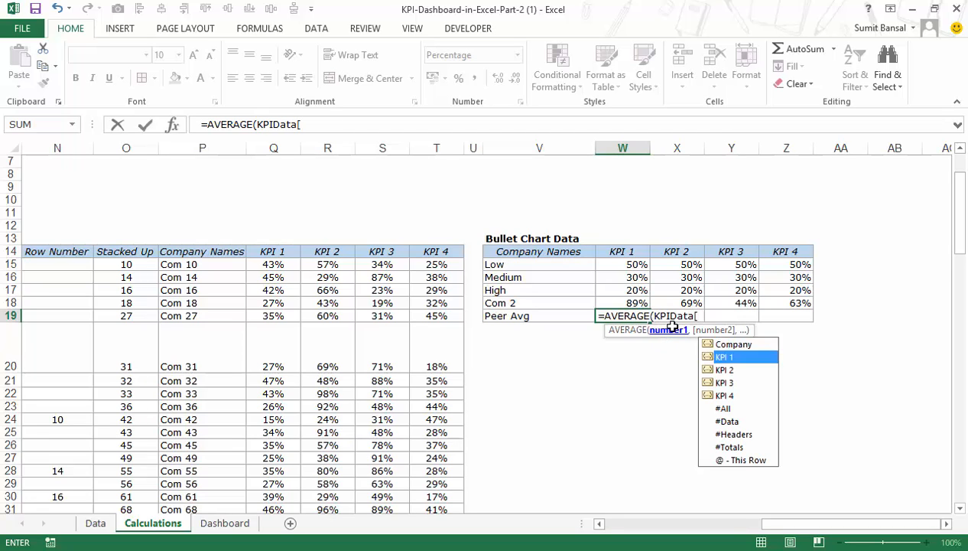
{"action": "key", "text": "Tab"}
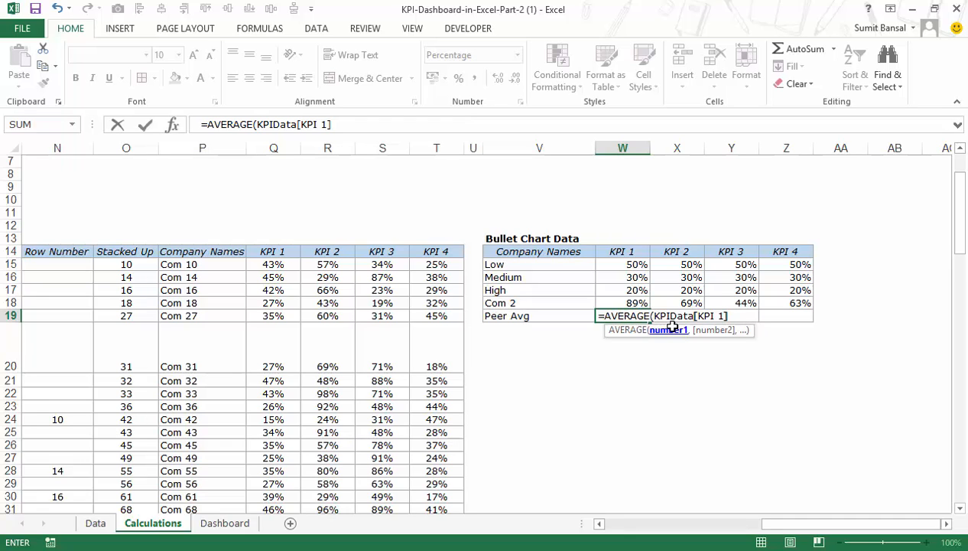
{"action": "key", "text": "Return"}
{"action": "key", "text": "Up"}
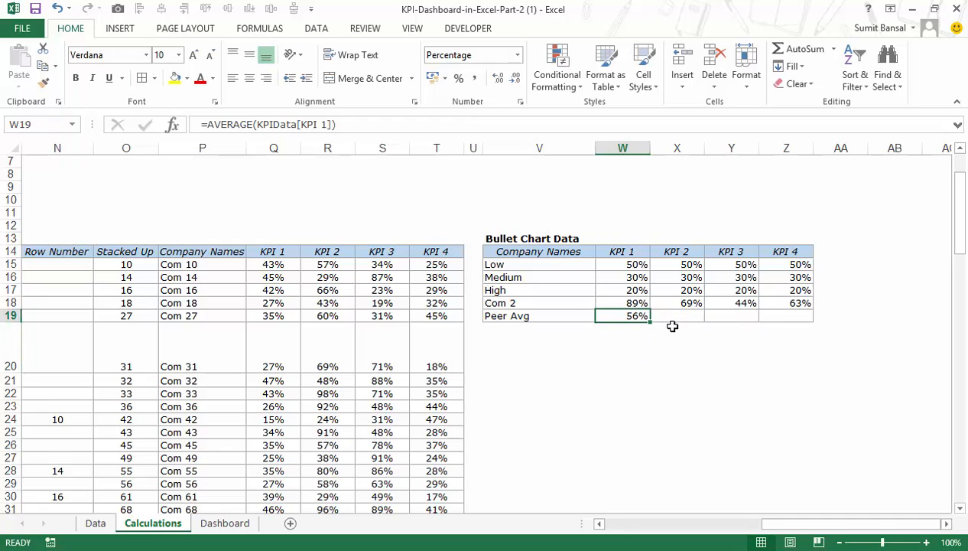
- Copy the peer average formula from W19 across to X19:Z19
{"action": "key", "text": "ctrl+c"}
{"action": "key", "text": "shift+Right"}
{"action": "key", "text": "shift+Right"}
{"action": "key", "text": "shift+Right"}
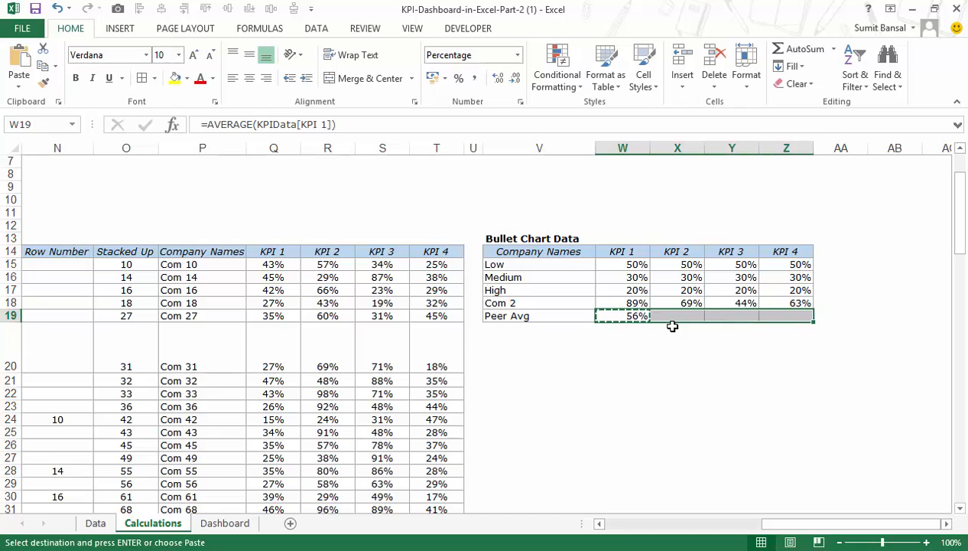
{"action": "key", "text": "ctrl+v"}
{"action": "key", "text": "Left"}
- Change the peer average in X19 to use the KPI 2 column, =AVERAGE(KPIData[KPI 2])
{"action": "key", "text": "Right"}
{"action": "key", "text": "Right"}
{"action": "key", "text": "F2"}
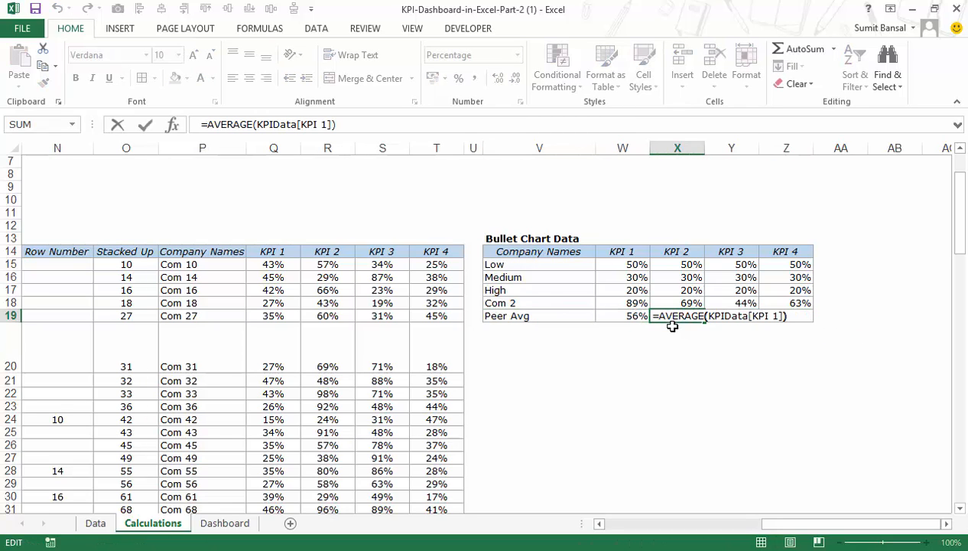
{"action": "key", "text": "Left"}
{"action": "key", "text": "Left"}
{"action": "key", "text": "BackSpace"}
{"action": "type", "text": "2"}
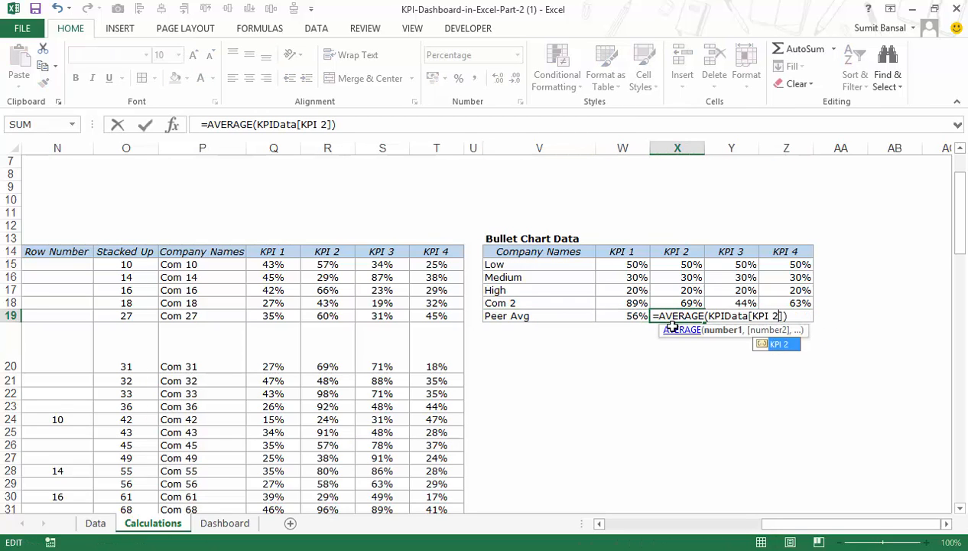
{"action": "key", "text": "Tab"}
- Change the peer average in Y19 to use the KPI 3 column of KPIData
{"action": "key", "text": "F2"}
{"action": "key", "text": "Left"}
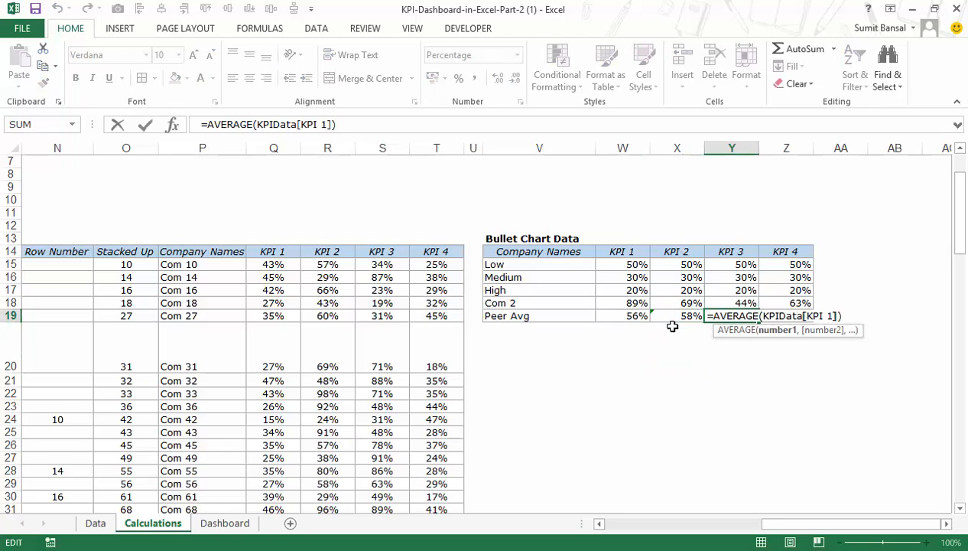
{"action": "key", "text": "BackSpace"}
{"action": "type", "text": "3"}
{"action": "key", "text": "Return"}
{"action": "key", "text": "Up"}
- Change the peer average in Z19 to use the KPI 4 column, =AVERAGE(KPIData[KPI 4])
{"action": "key", "text": "Right"}
{"action": "key", "text": "F2"}
{"action": "key", "text": "Left"}
{"action": "key", "text": "Left"}
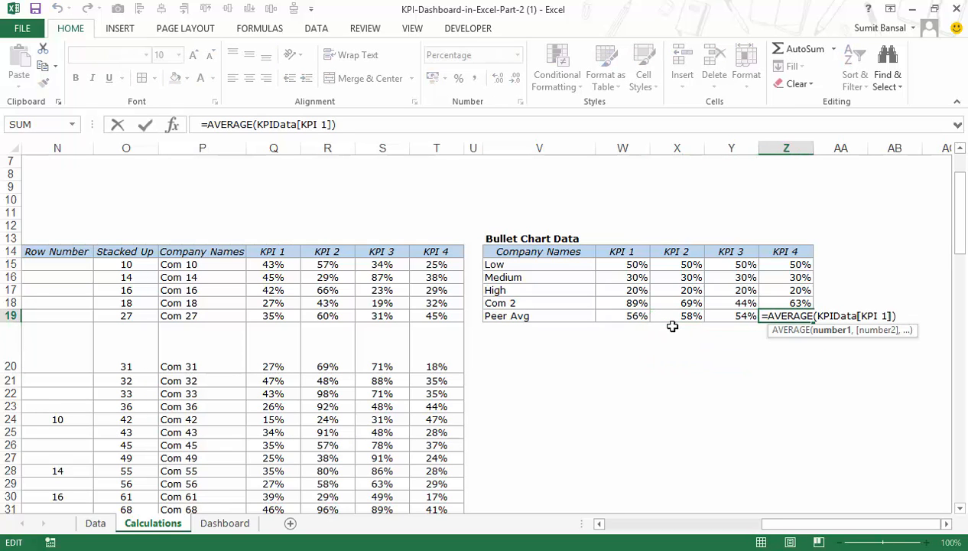
{"action": "key", "text": "BackSpace"}
{"action": "type", "text": "4"}
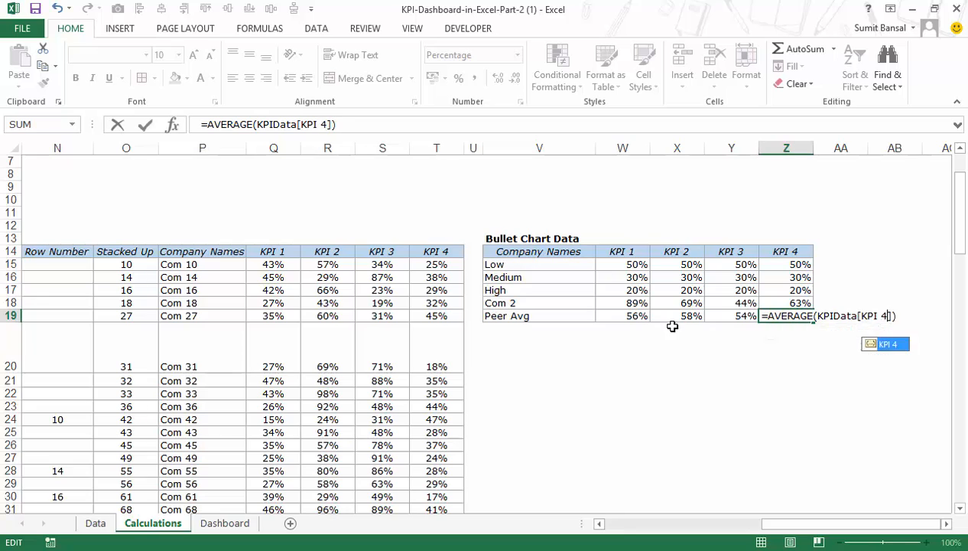
{"action": "key", "text": "Return"}
{"action": "key", "text": "Up"}
{"action": "key", "text": "Left"}
{"action": "key", "text": "Left"}
{"action": "key", "text": "Left"}
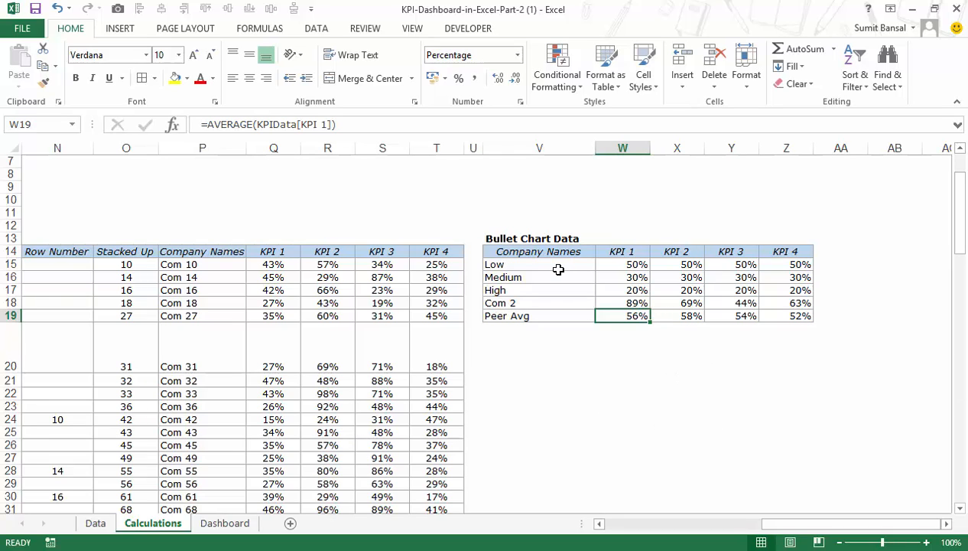
- Insert a 2-D stacked column chart from the KPI 1 data in V15:W19 and place it below the Bullet Chart Data table
{"action": "left_click_drag", "start_coordinate": [553, 265], "coordinate": [618, 315]}
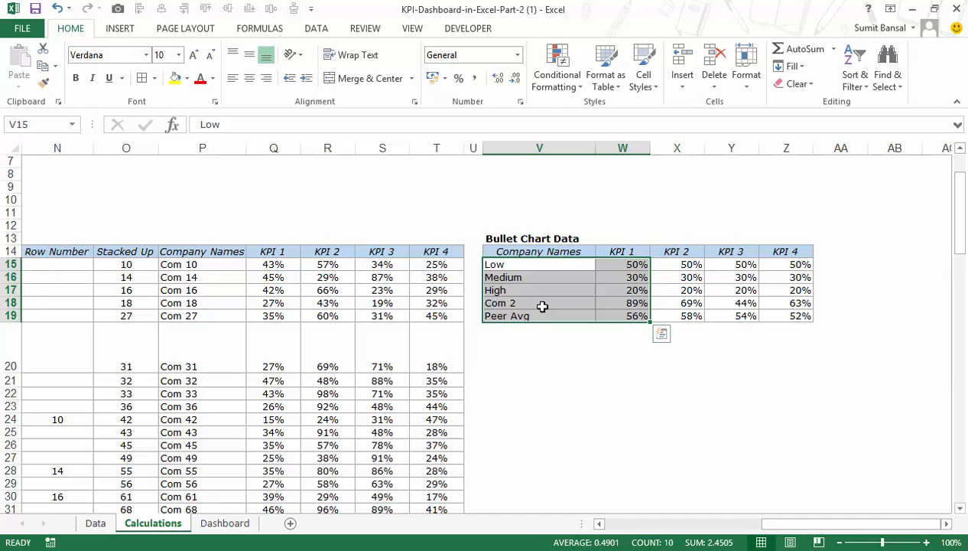
{"action": "left_click", "coordinate": [120, 28]}
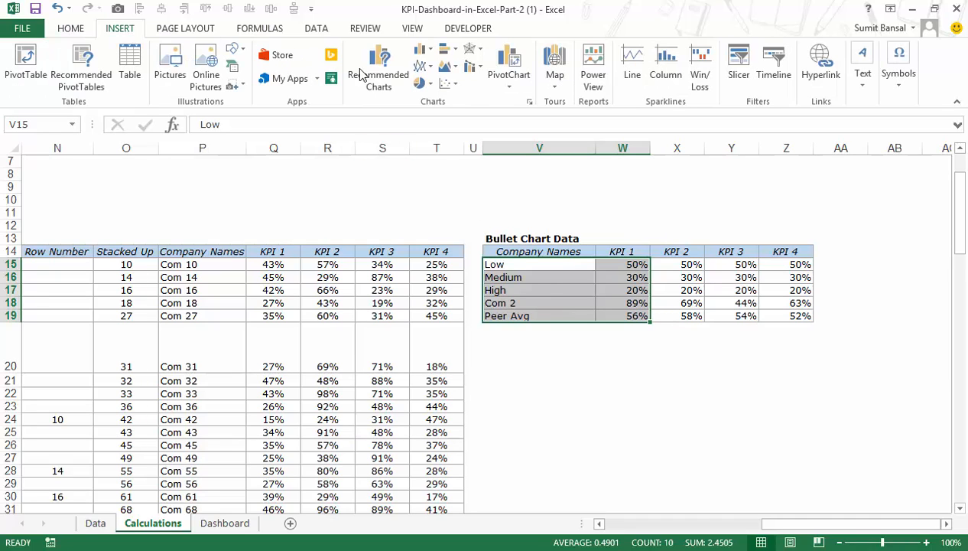
{"action": "left_click", "coordinate": [422, 51]}
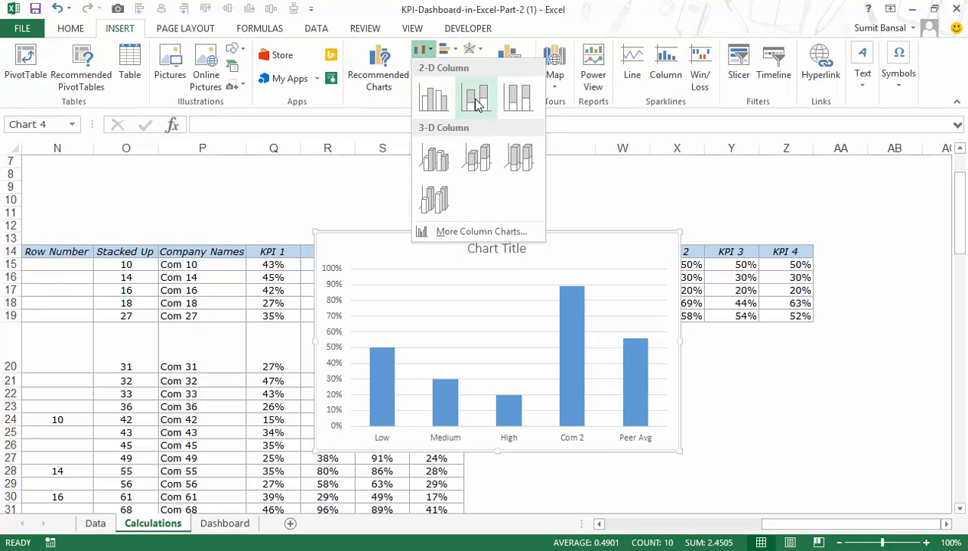
{"action": "left_click", "coordinate": [471, 100]}
{"action": "left_click_drag", "start_coordinate": [563, 237], "coordinate": [718, 330]}
{"action": "scroll", "coordinate": [718, 330], "scroll_direction": "down", "scroll_amount": 1}
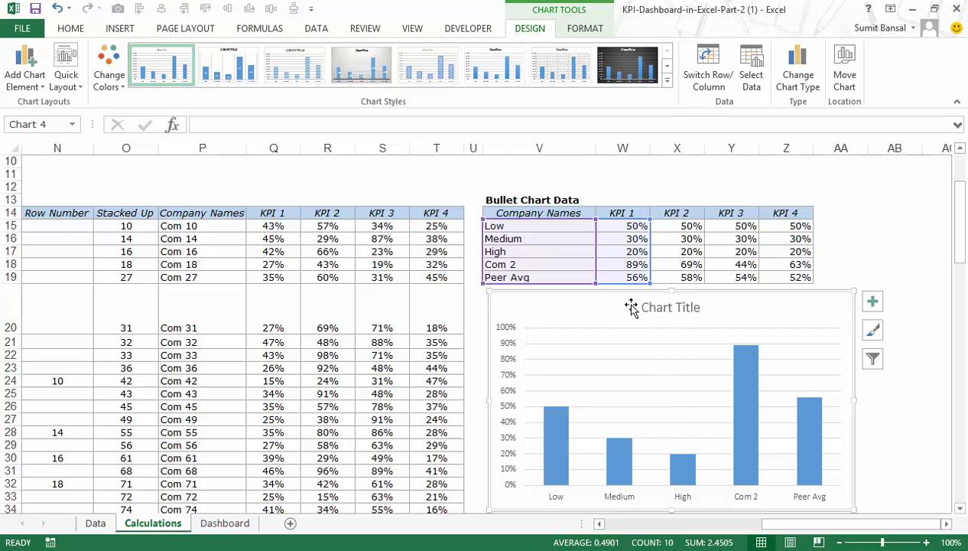
- Switch the chart's rows and columns so the five KPI 1 values stack in a single column
{"action": "left_click", "coordinate": [716, 86]}
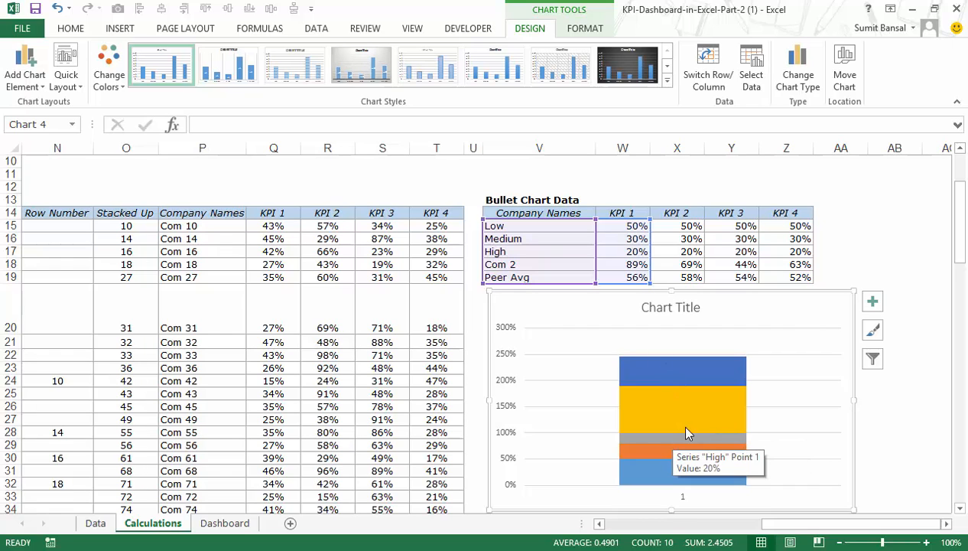
{"action": "scroll", "coordinate": [868, 381], "scroll_direction": "down", "scroll_amount": 1}
{"action": "scroll", "coordinate": [868, 380], "scroll_direction": "down", "scroll_amount": 1}
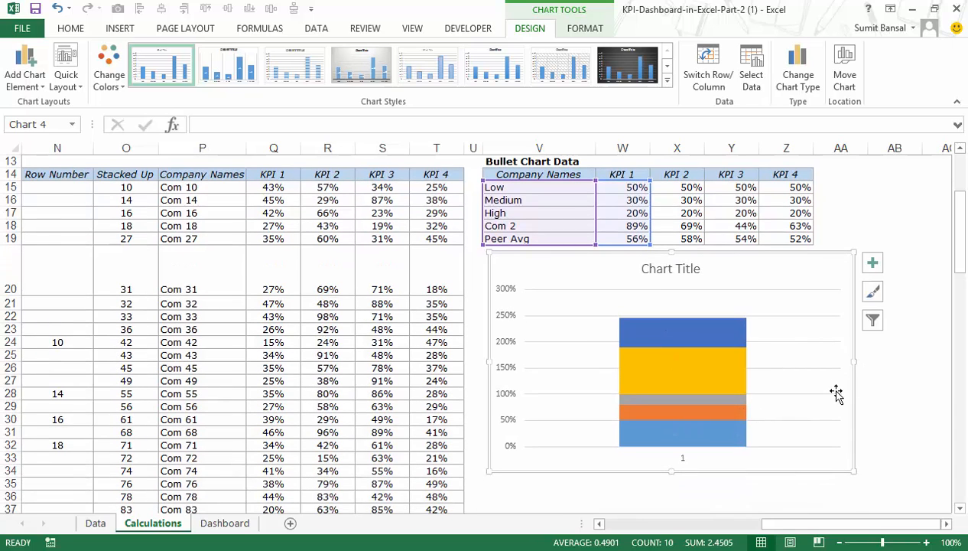
- Plot the Com 2 and Peer Avg series on the secondary axis and change Peer Avg to Stacked Line with Markers
{"action": "mouse_move", "coordinate": [684, 357]}
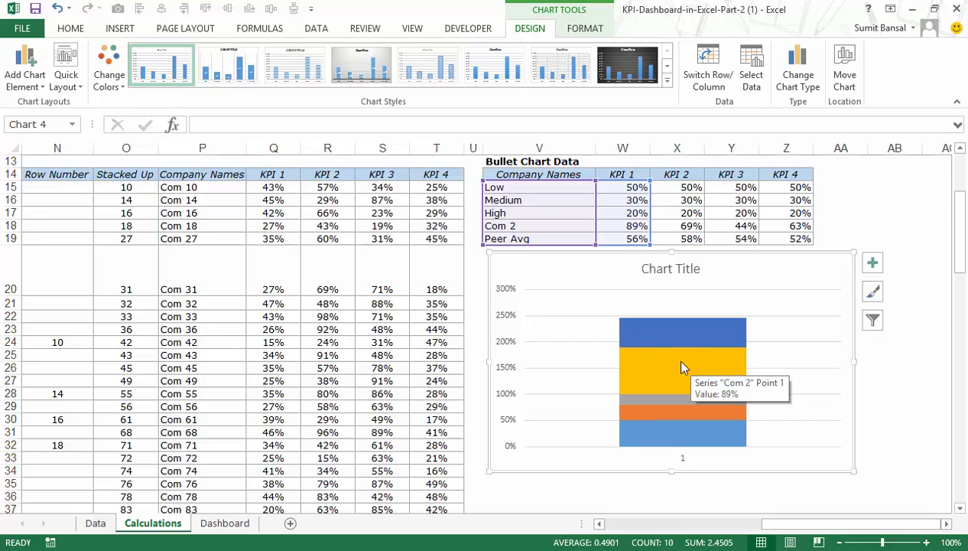
{"action": "right_click", "coordinate": [682, 362]}
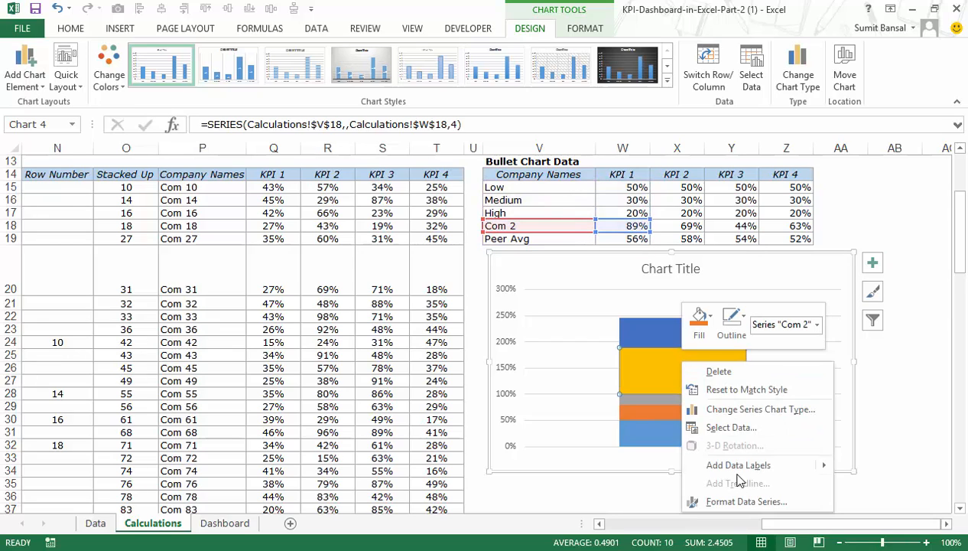
{"action": "left_click", "coordinate": [734, 409]}
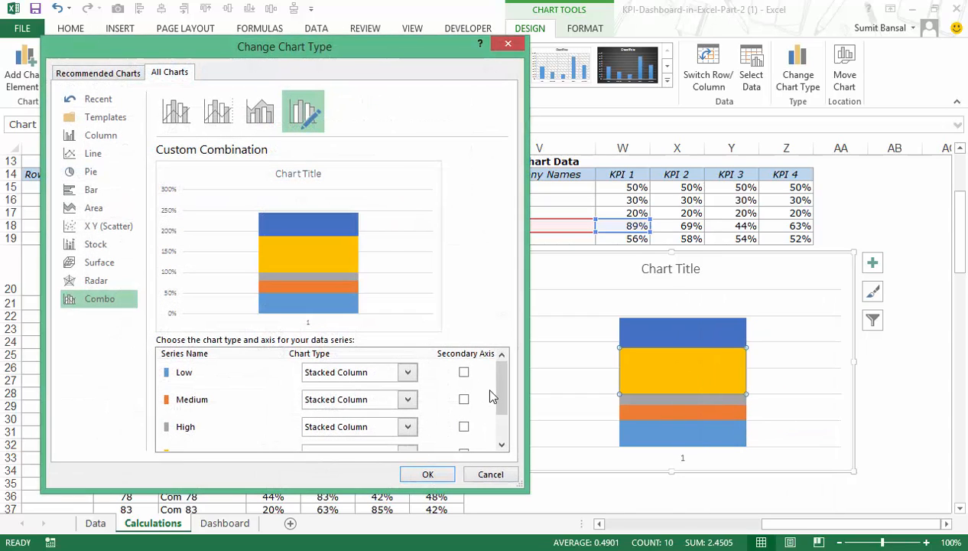
{"action": "left_click_drag", "start_coordinate": [500, 386], "coordinate": [352, 418]}
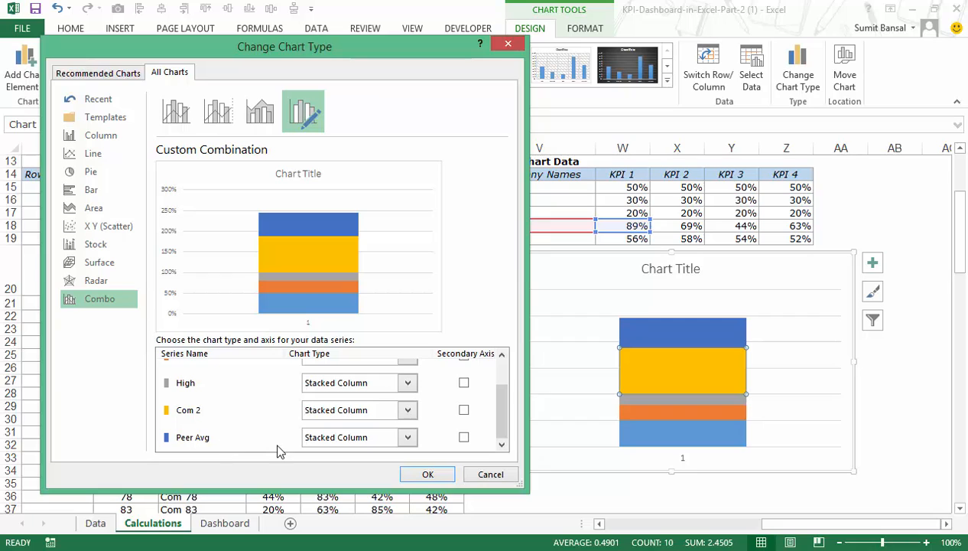
{"action": "left_click", "coordinate": [464, 410]}
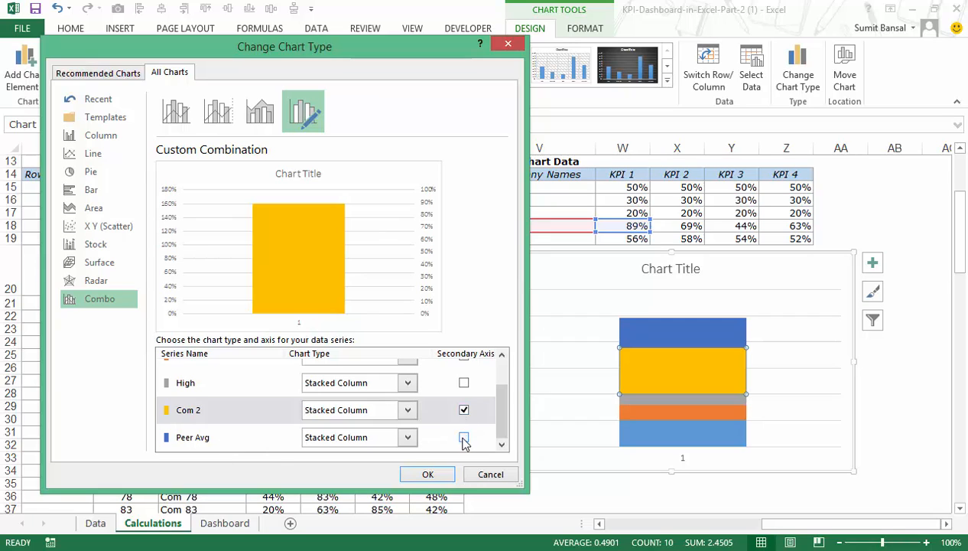
{"action": "left_click", "coordinate": [463, 437]}
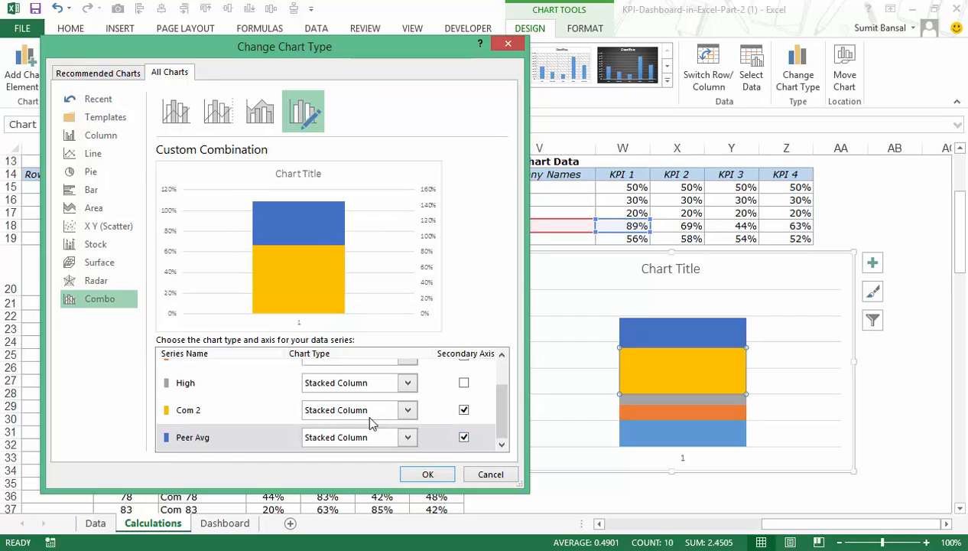
{"action": "left_click", "coordinate": [408, 438]}
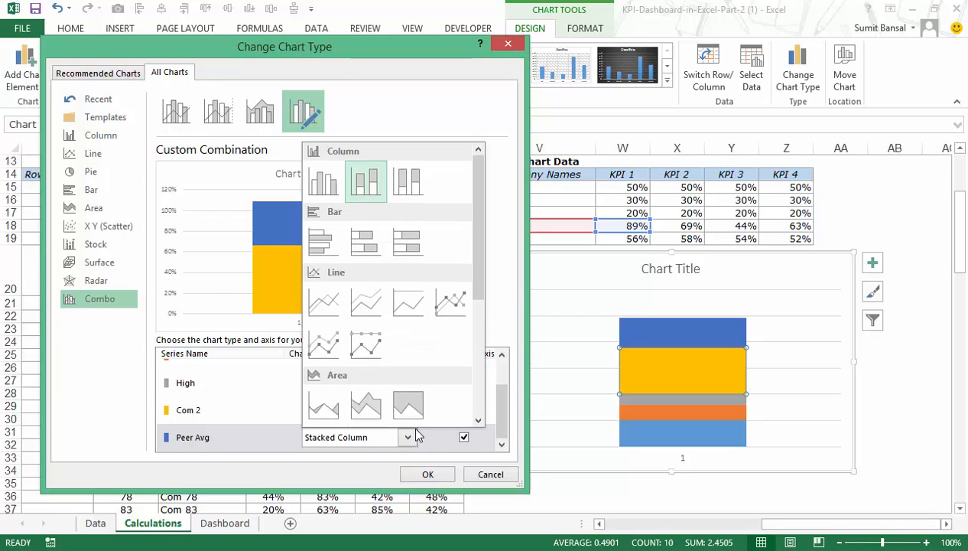
{"action": "left_click", "coordinate": [328, 347]}
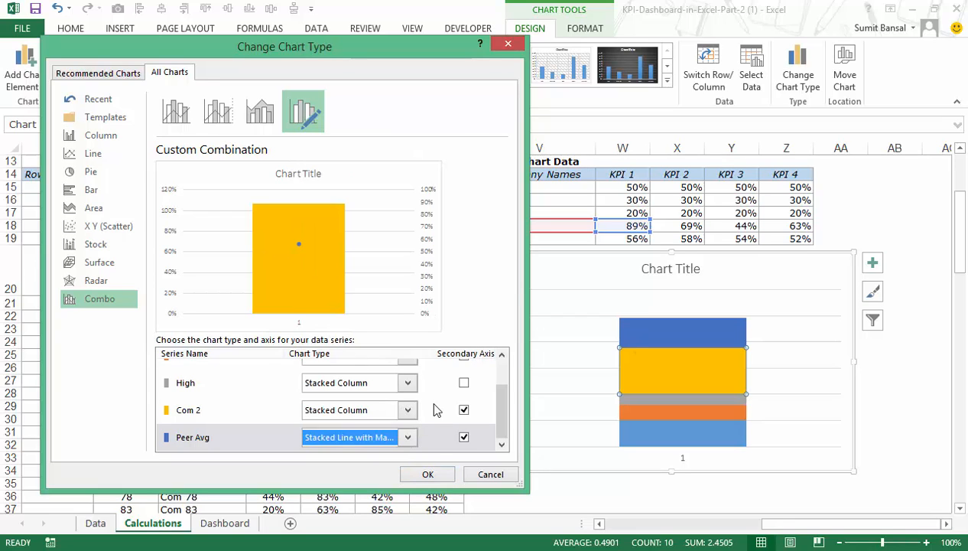
{"action": "left_click", "coordinate": [429, 475]}
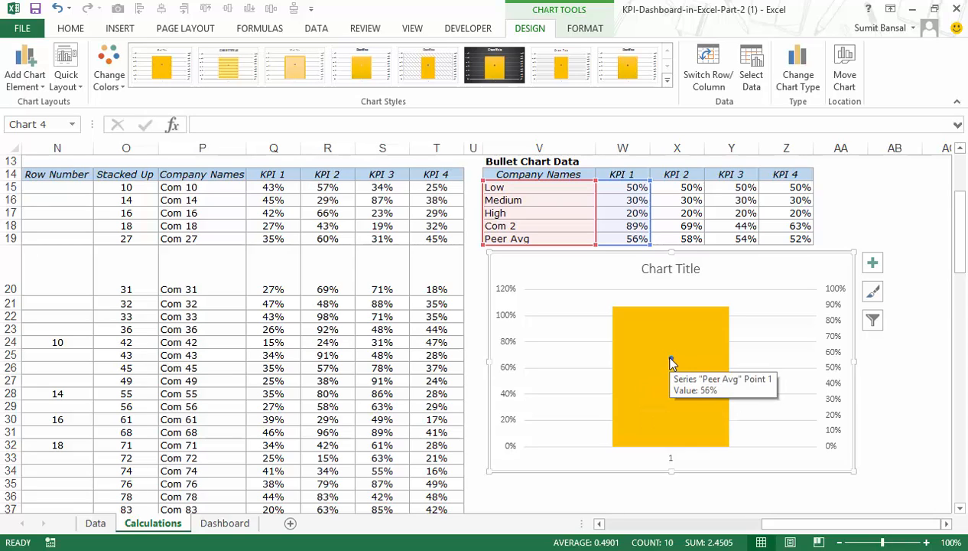
- Delete the secondary vertical axis from the KPI 1 chart
{"action": "left_click", "coordinate": [836, 359]}
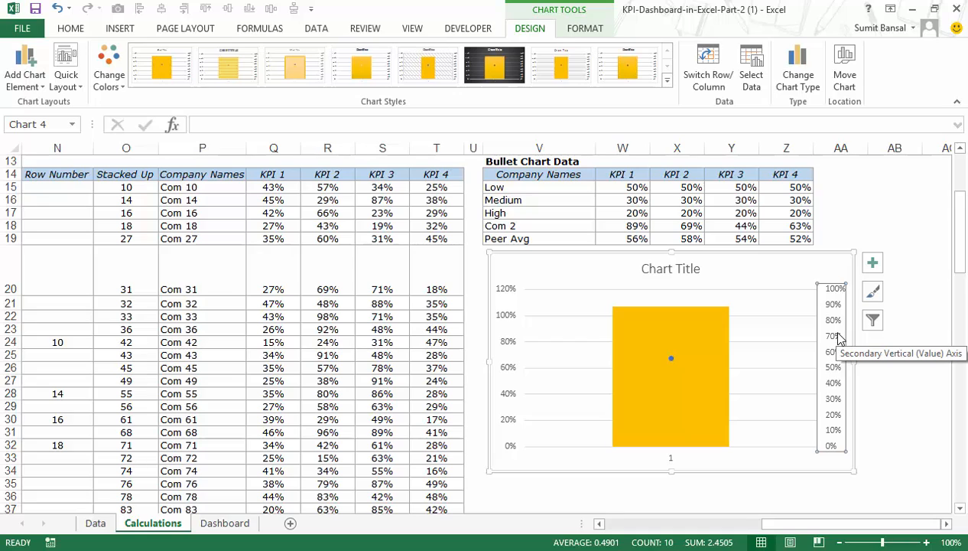
{"action": "key", "text": "Delete"}
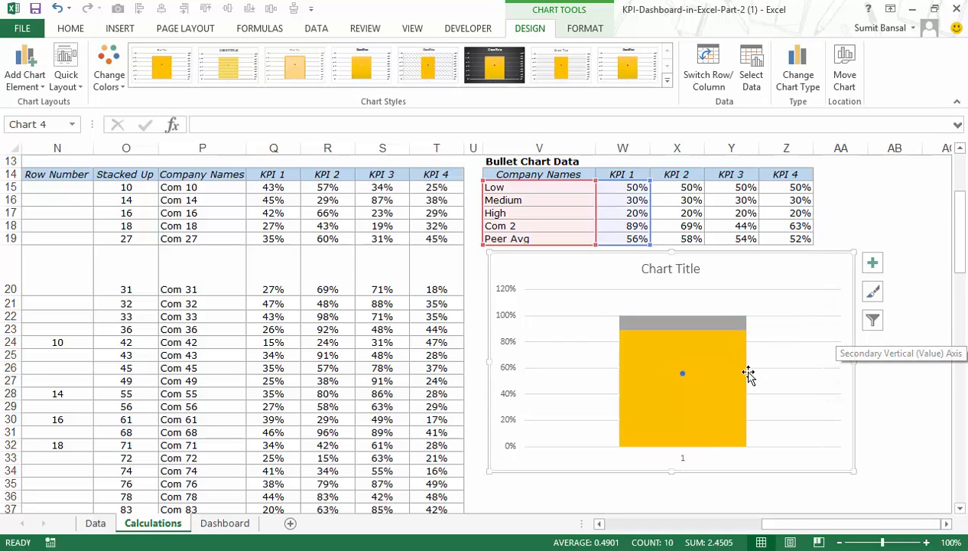
- Narrow the Com 2 column by setting its series gap width to 302%
{"action": "left_click", "coordinate": [710, 354]}
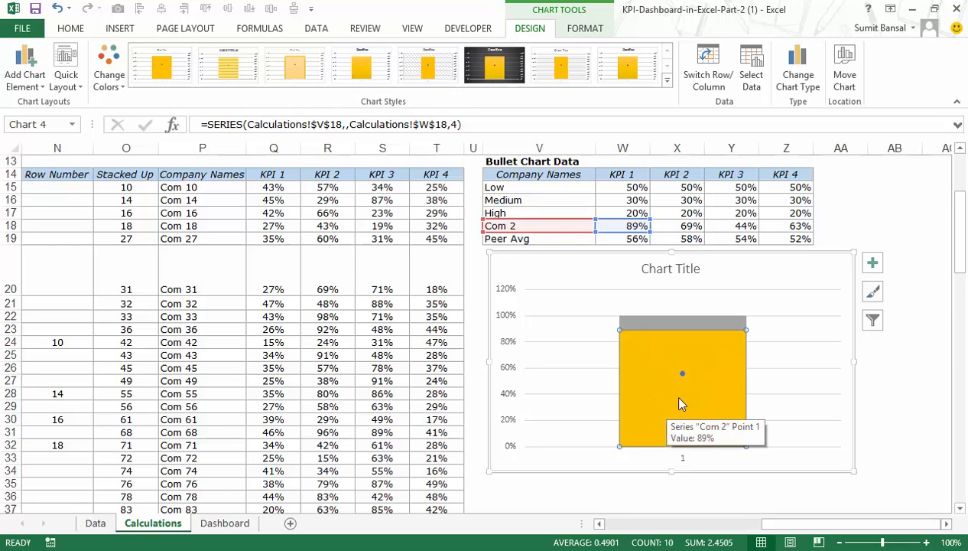
{"action": "mouse_move", "coordinate": [696, 362]}
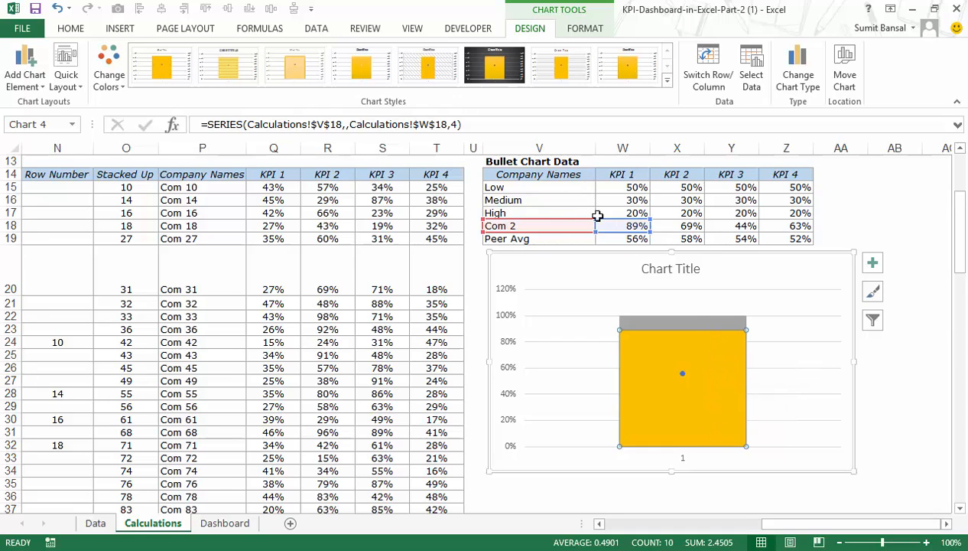
{"action": "mouse_move", "coordinate": [666, 362]}
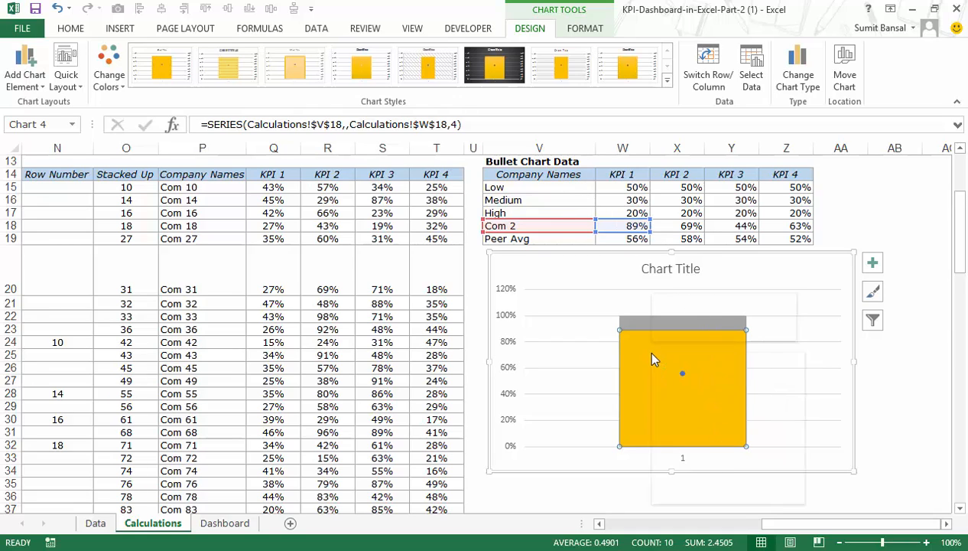
{"action": "right_click", "coordinate": [652, 356]}
{"action": "left_click", "coordinate": [726, 491]}
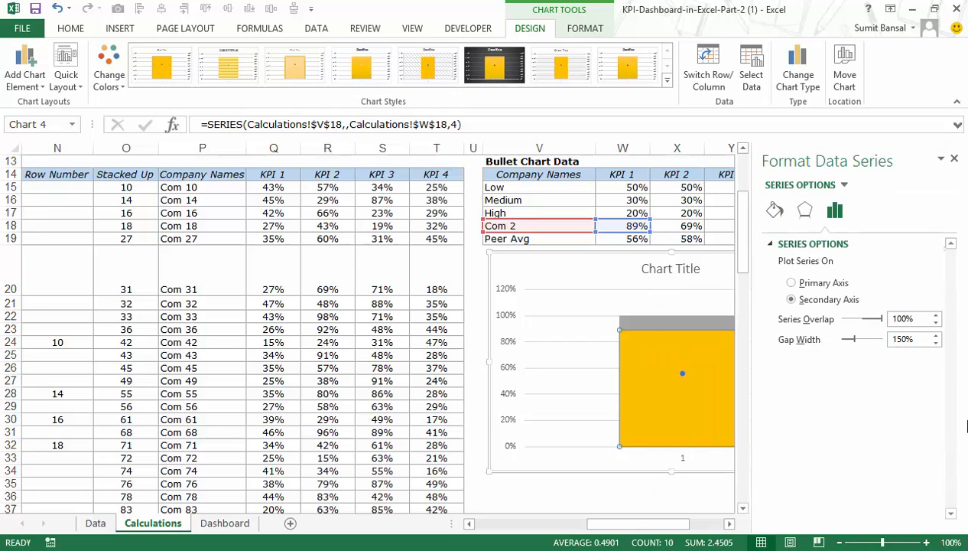
{"action": "left_click_drag", "start_coordinate": [857, 346], "coordinate": [868, 347]}
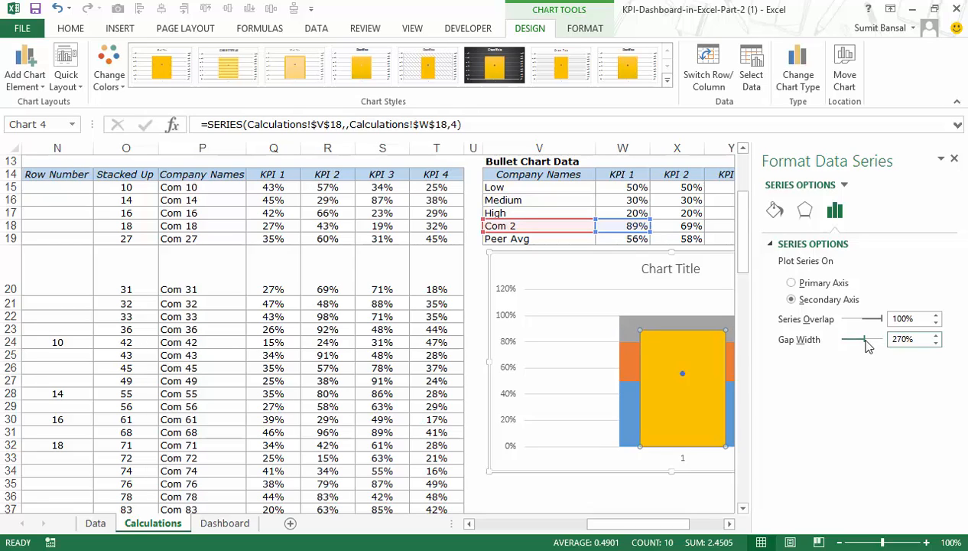
{"action": "left_click", "coordinate": [868, 346]}
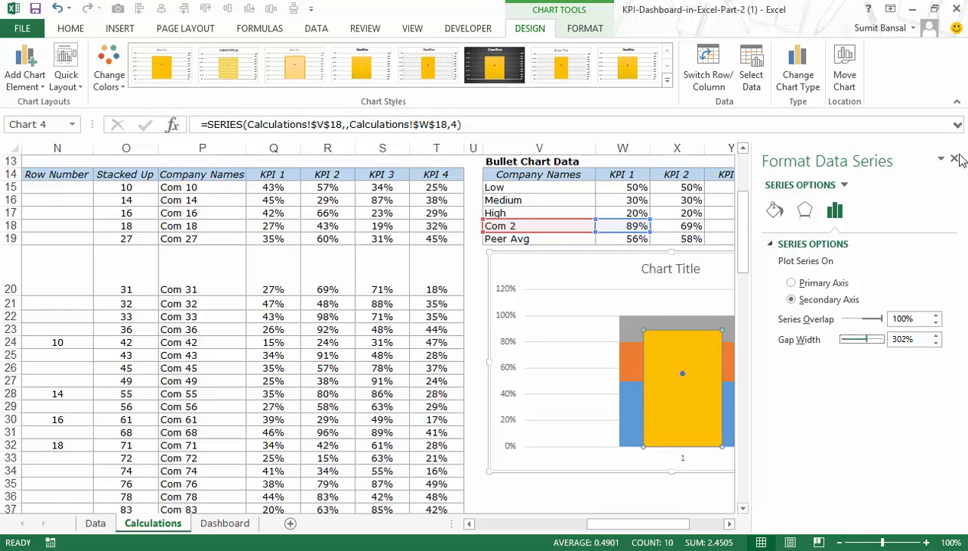
{"action": "left_click", "coordinate": [955, 159]}
- Give the Peer Avg series a built-in long-dash marker with size 14
{"action": "left_click", "coordinate": [684, 375]}
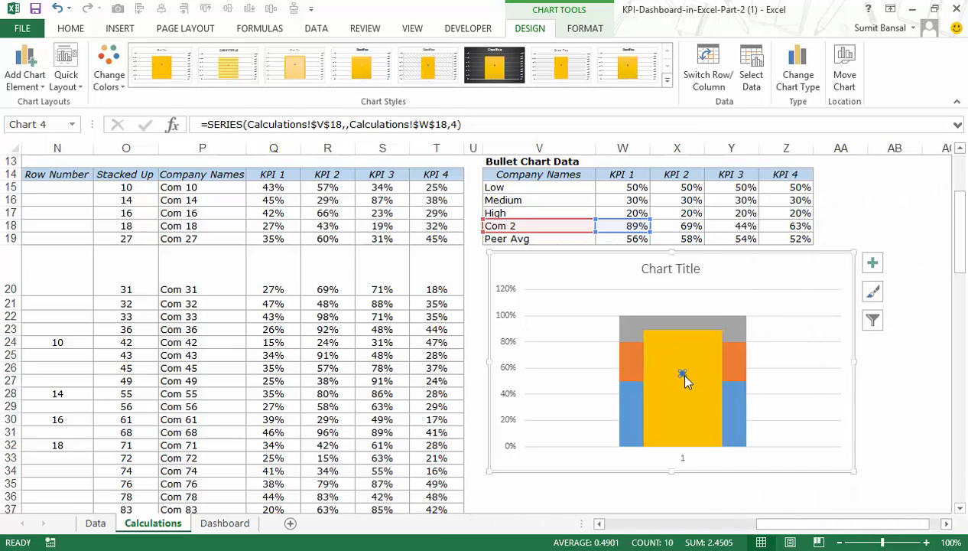
{"action": "left_click", "coordinate": [683, 373]}
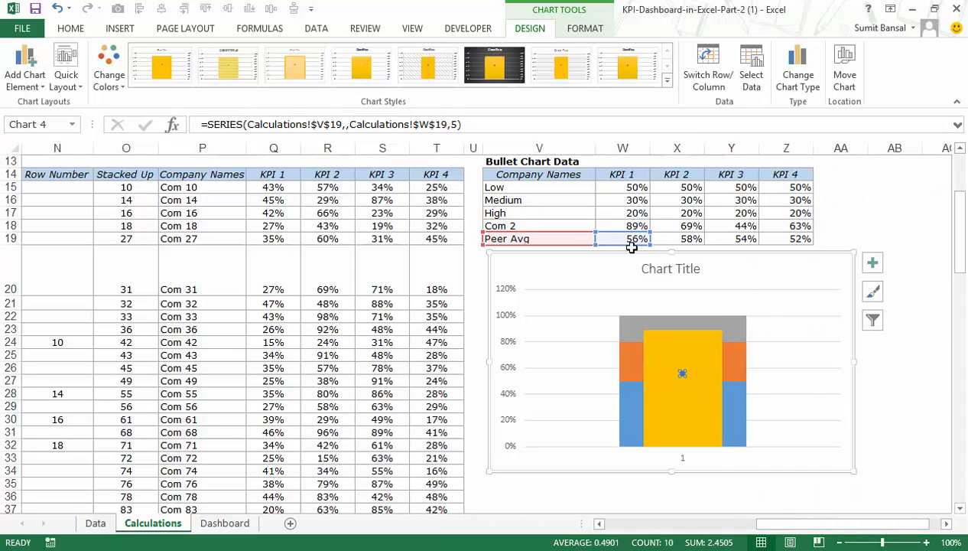
{"action": "mouse_move", "coordinate": [683, 372]}
{"action": "right_click", "coordinate": [683, 373]}
{"action": "left_click", "coordinate": [723, 511]}
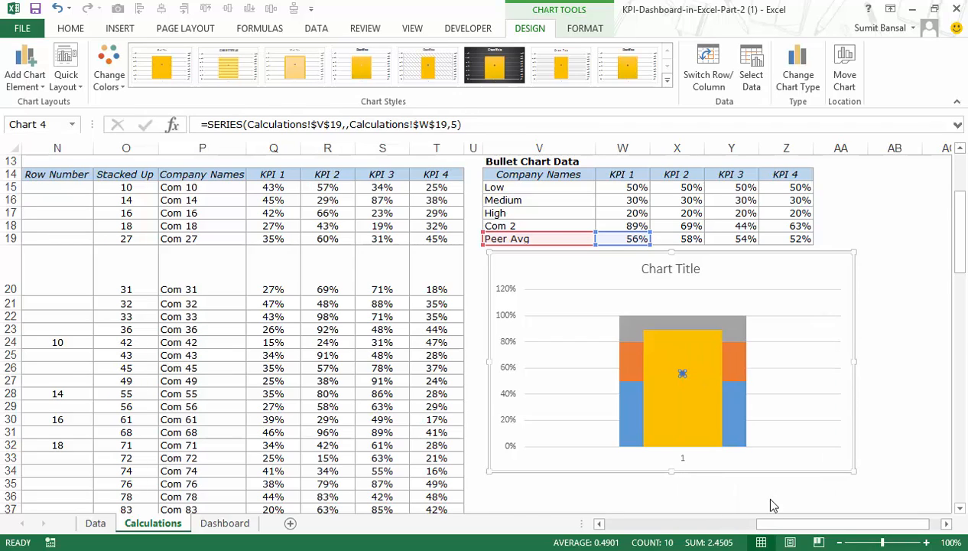
{"action": "left_click", "coordinate": [775, 211]}
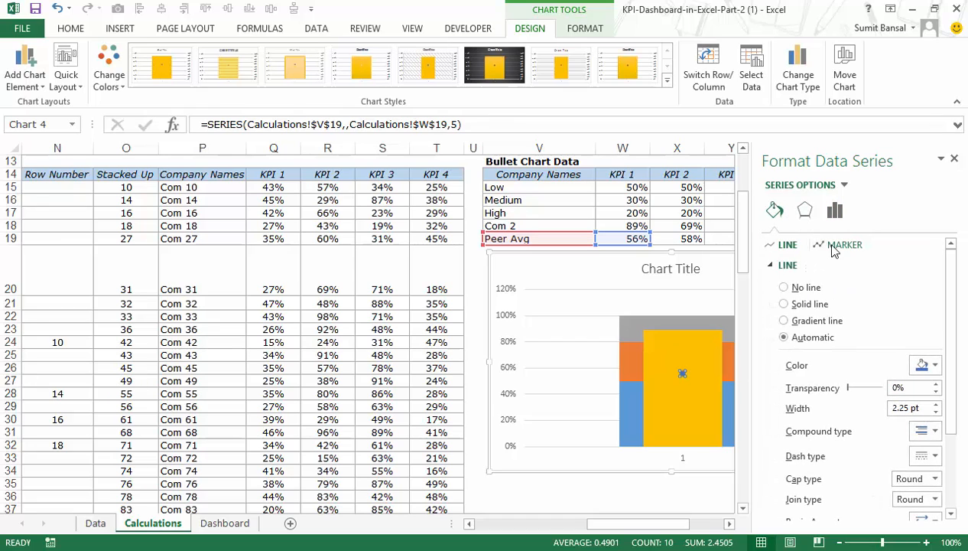
{"action": "left_click", "coordinate": [837, 245]}
{"action": "left_click", "coordinate": [773, 265]}
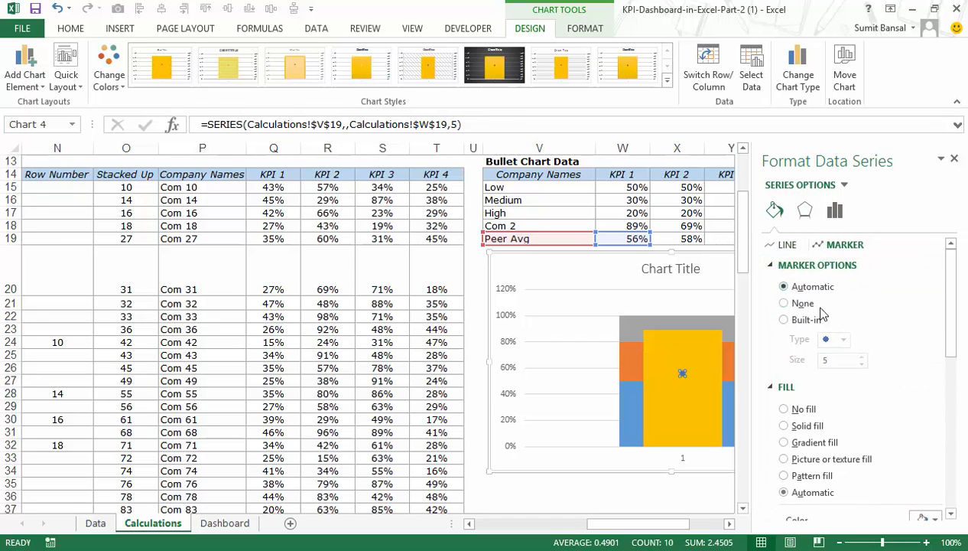
{"action": "left_click", "coordinate": [801, 326]}
{"action": "left_click", "coordinate": [843, 339]}
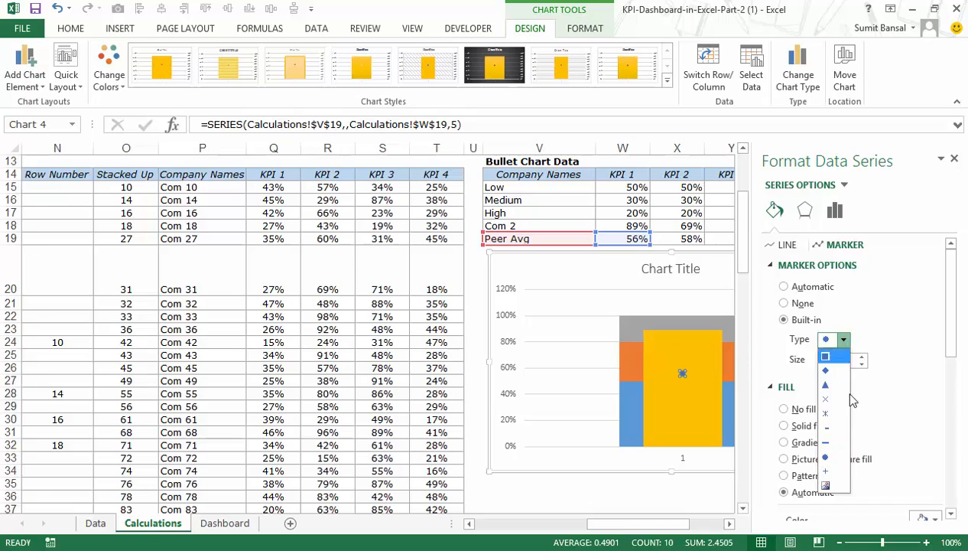
{"action": "left_click", "coordinate": [831, 452]}
{"action": "left_click", "coordinate": [861, 358]}
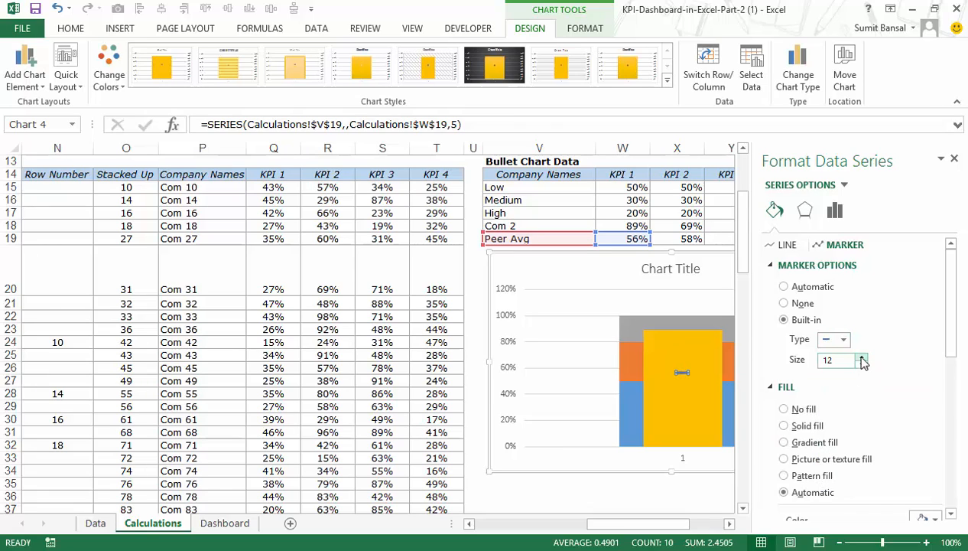
{"action": "left_click", "coordinate": [862, 357]}
{"action": "left_click", "coordinate": [862, 357]}
- Fill the Peer Avg marker with solid standard red and close the formatting pane
{"action": "scroll", "coordinate": [960, 361], "scroll_direction": "down", "scroll_amount": 3}
{"action": "left_click", "coordinate": [929, 427]}
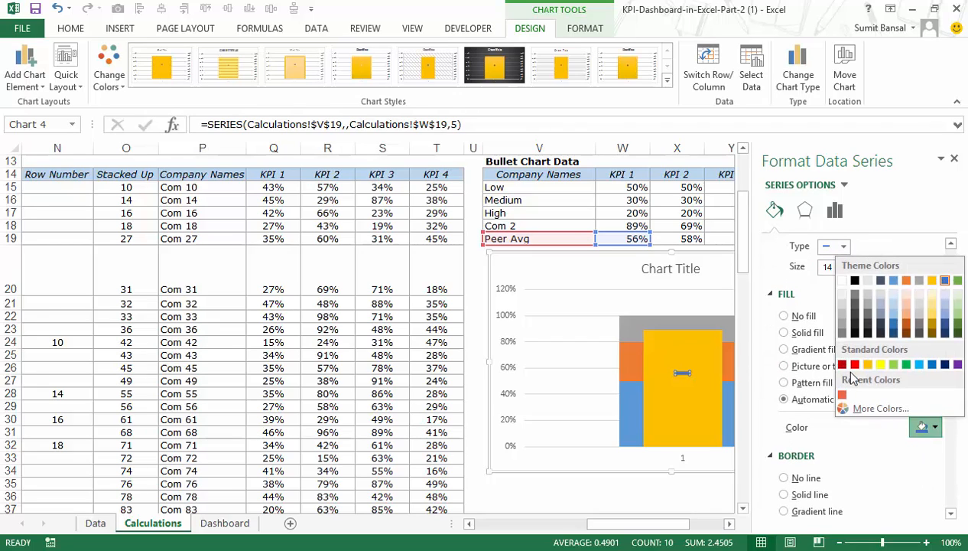
{"action": "left_click", "coordinate": [855, 364]}
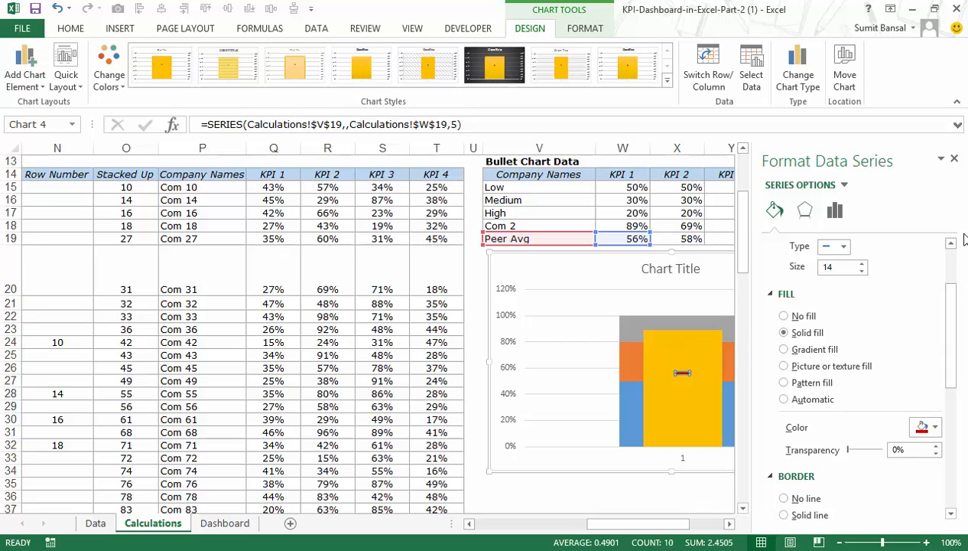
{"action": "left_click", "coordinate": [954, 159]}
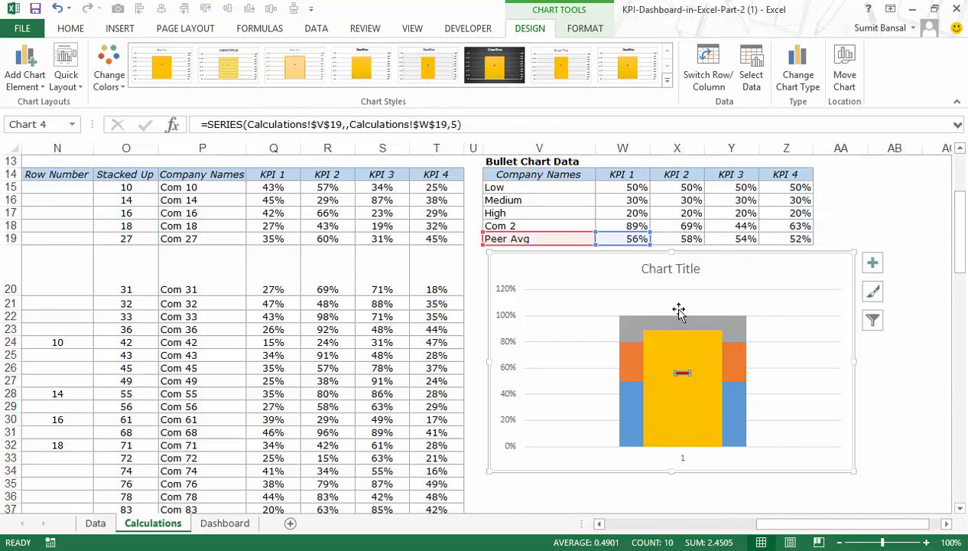
- Fill the Com 2 column with a solid dark gray theme colour
{"action": "left_click", "coordinate": [678, 420]}
{"action": "right_click", "coordinate": [707, 419]}
{"action": "left_click", "coordinate": [765, 412]}
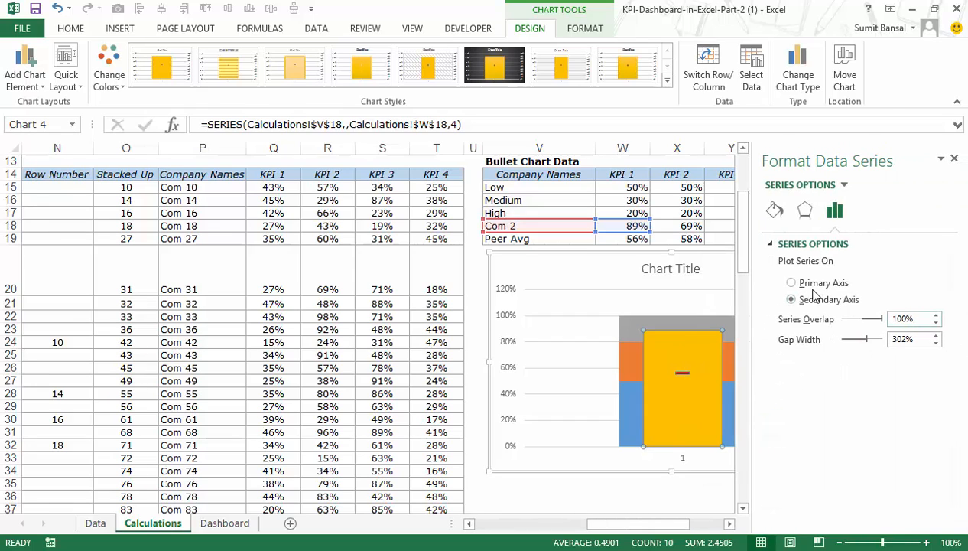
{"action": "left_click", "coordinate": [775, 211]}
{"action": "left_click", "coordinate": [934, 395]}
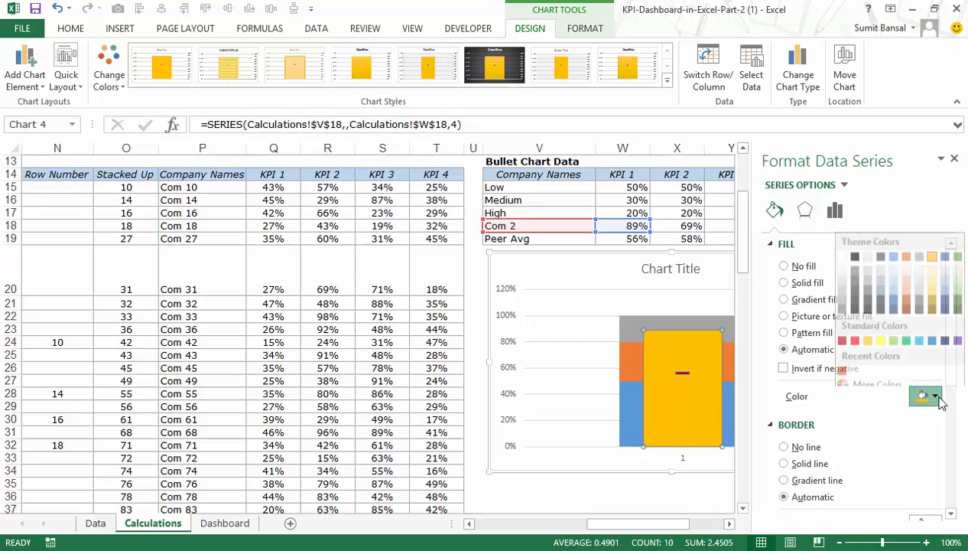
{"action": "left_click", "coordinate": [842, 300]}
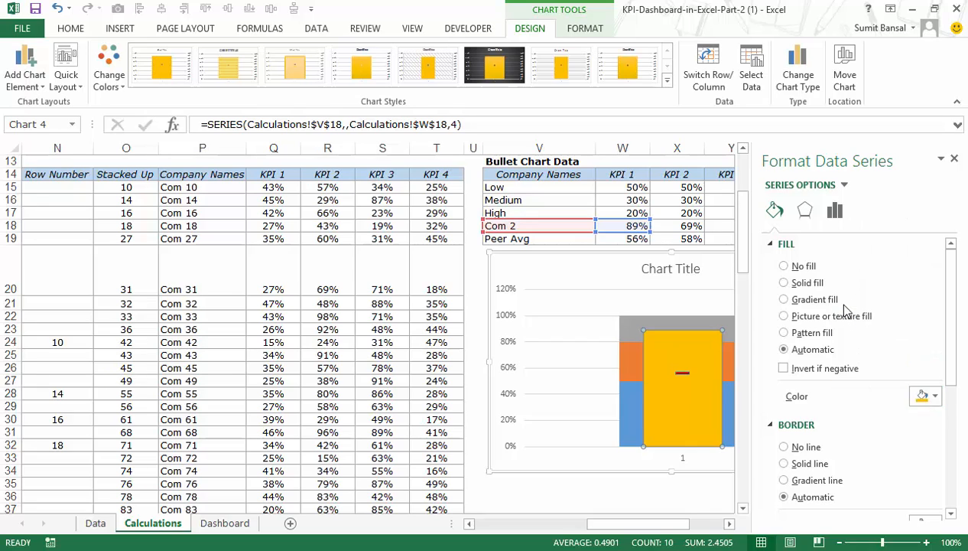
- Fill the Low series with a light blue theme colour after trying a darker blue
{"action": "left_click", "coordinate": [625, 413]}
{"action": "left_click", "coordinate": [934, 396]}
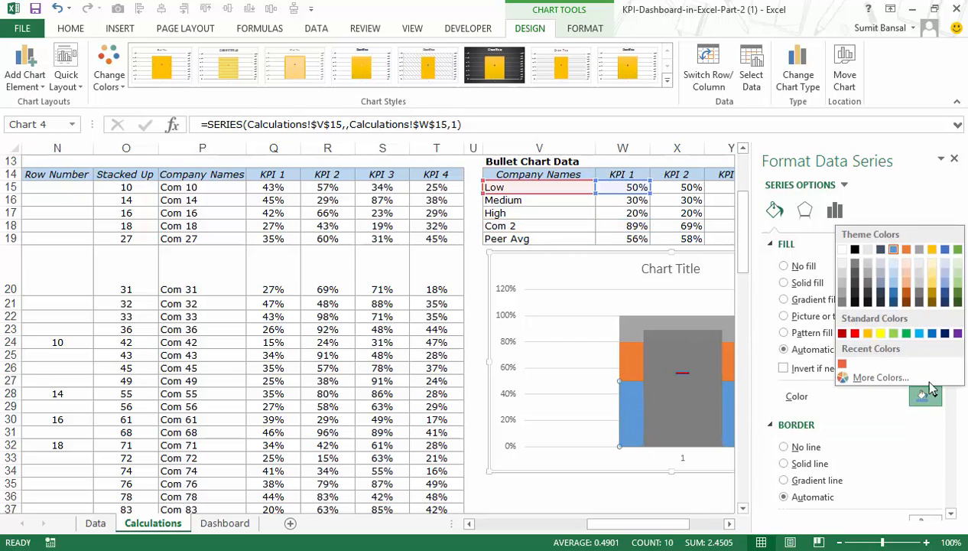
{"action": "left_click", "coordinate": [895, 295]}
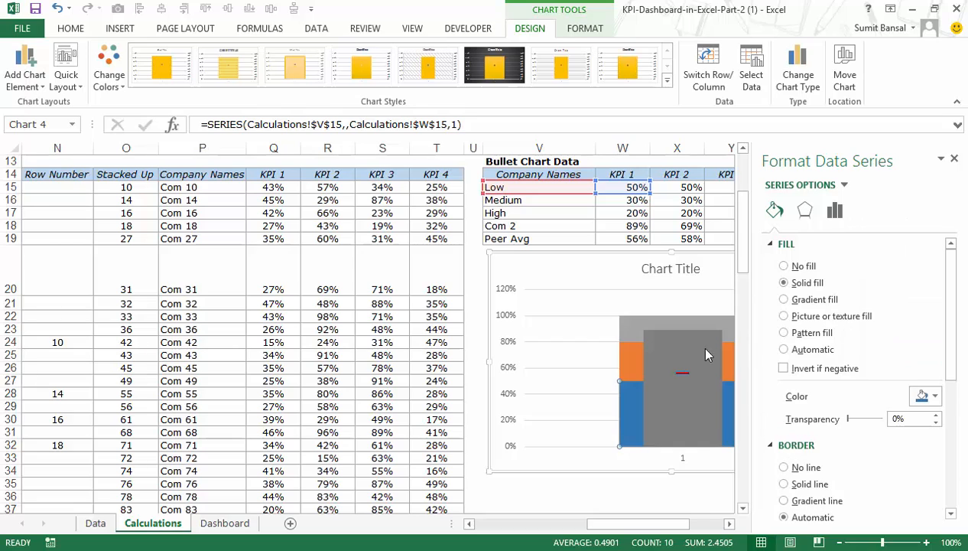
{"action": "left_click", "coordinate": [929, 397]}
{"action": "left_click", "coordinate": [886, 285]}
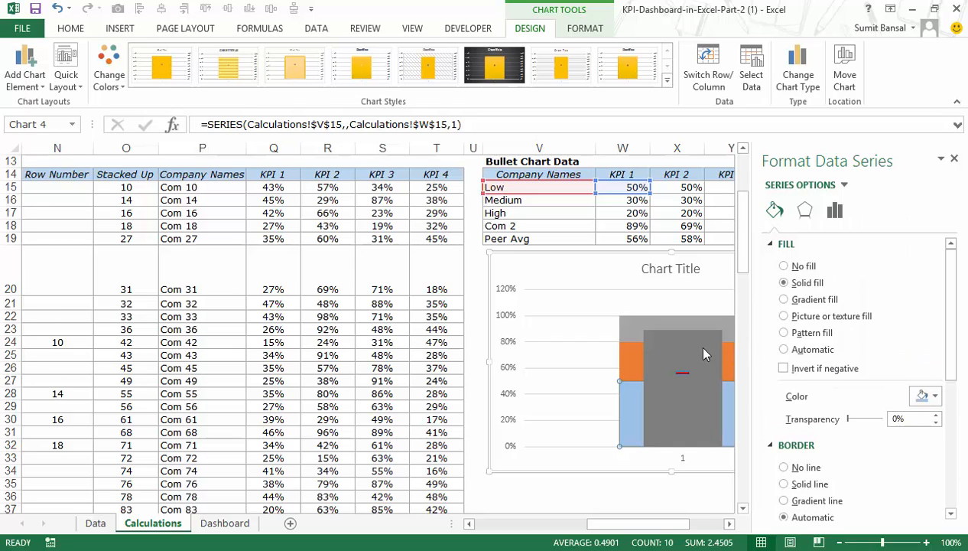
- Fill the Medium series with a paler blue theme colour than the Low series
{"action": "left_click", "coordinate": [632, 361]}
{"action": "left_click", "coordinate": [929, 396]}
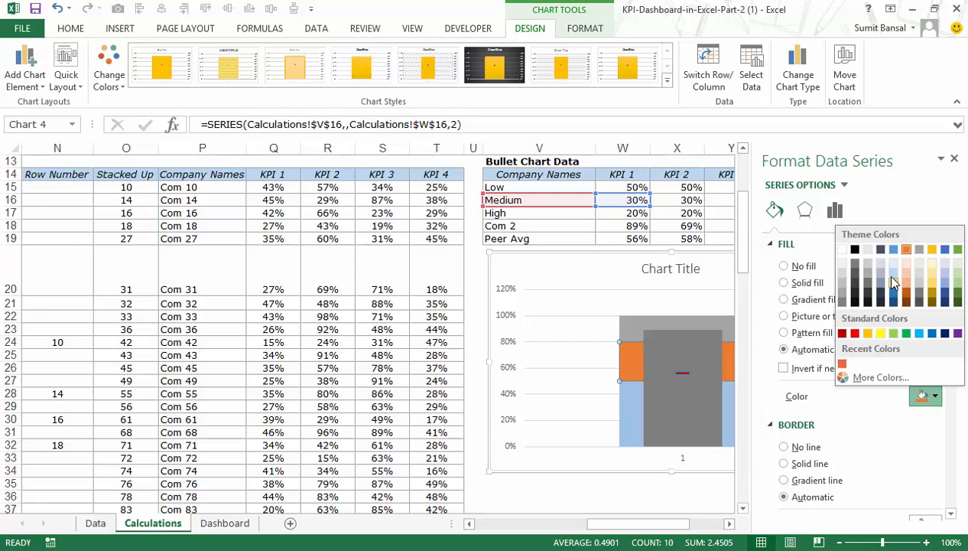
{"action": "left_click", "coordinate": [893, 279]}
- Fill the High series with a very pale blue theme colour and close the formatting pane
{"action": "left_click", "coordinate": [632, 329]}
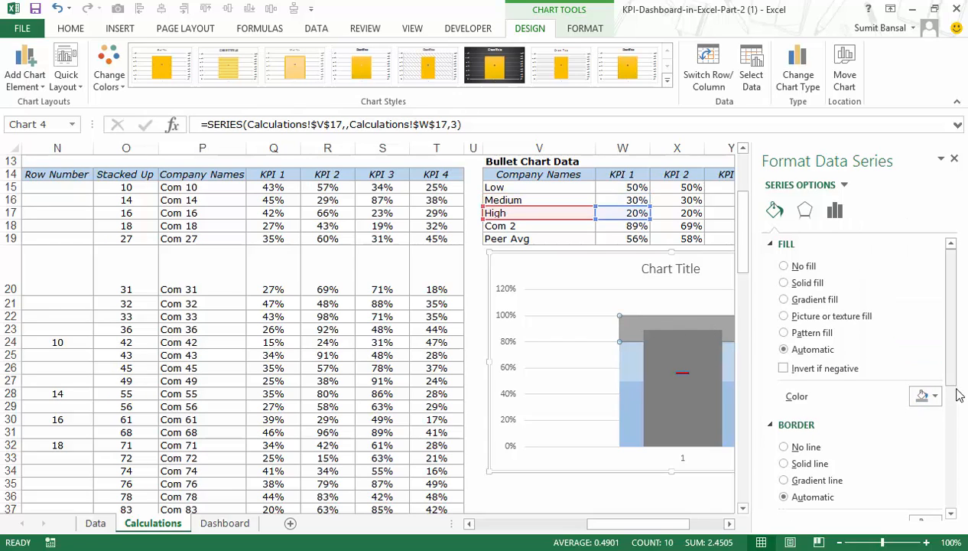
{"action": "left_click", "coordinate": [929, 396]}
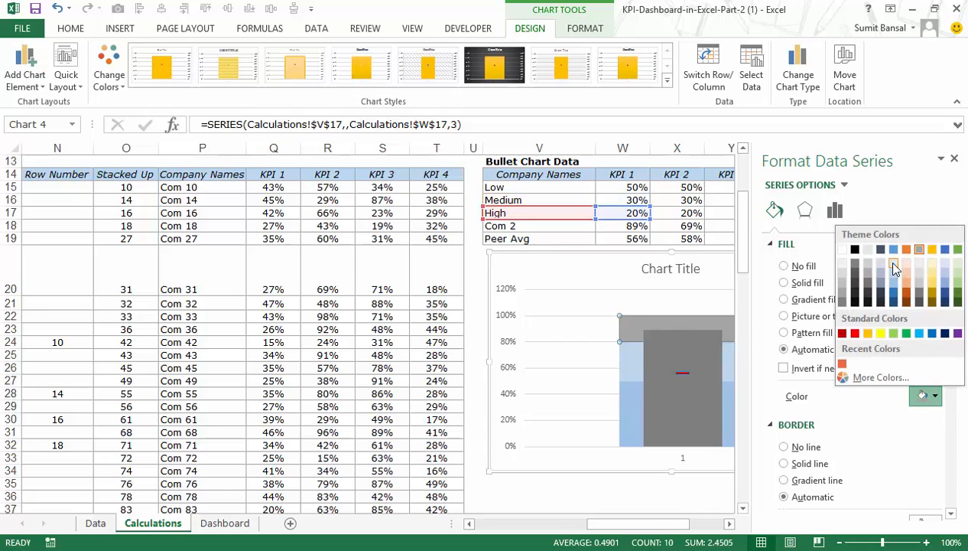
{"action": "left_click", "coordinate": [881, 264]}
{"action": "left_click", "coordinate": [955, 159]}
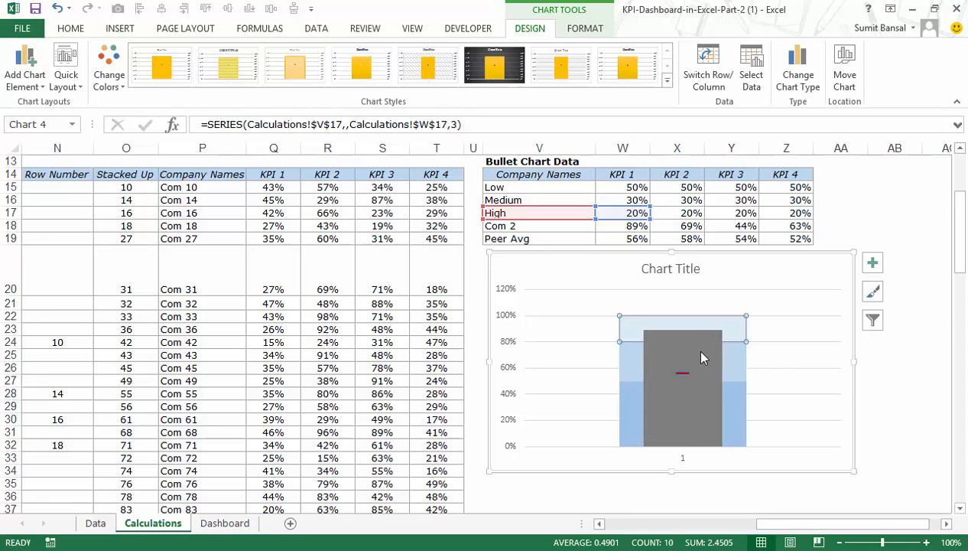
{"action": "mouse_move", "coordinate": [684, 377]}
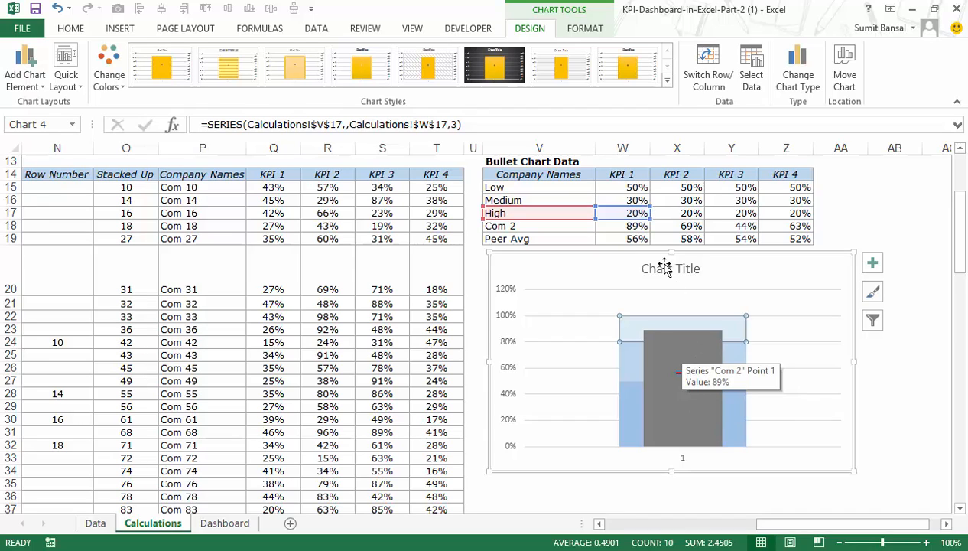
- Extend the bullet chart's data range across KPI 1 to KPI 4, covering W15:Z19
{"action": "left_click", "coordinate": [895, 419]}
{"action": "left_click", "coordinate": [827, 406]}
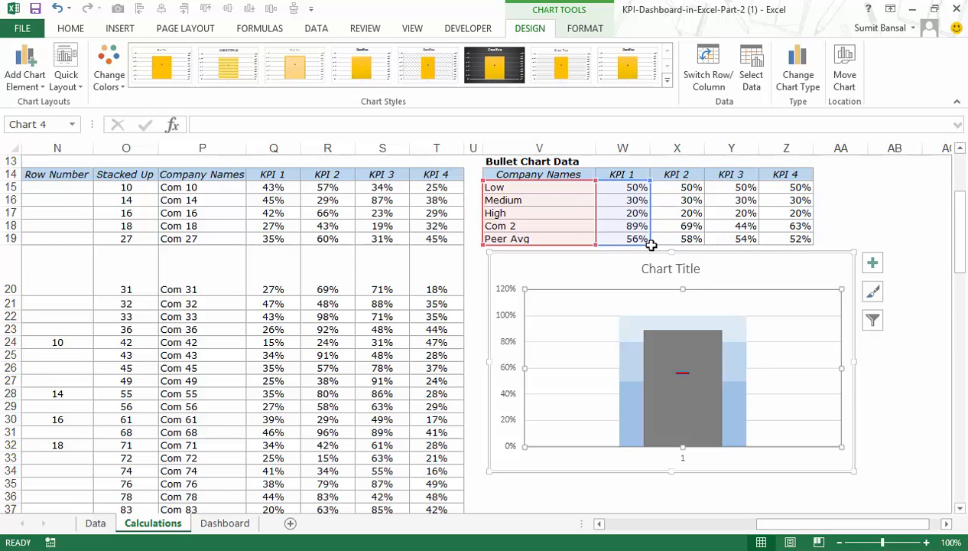
{"action": "left_click_drag", "start_coordinate": [650, 242], "coordinate": [812, 245]}
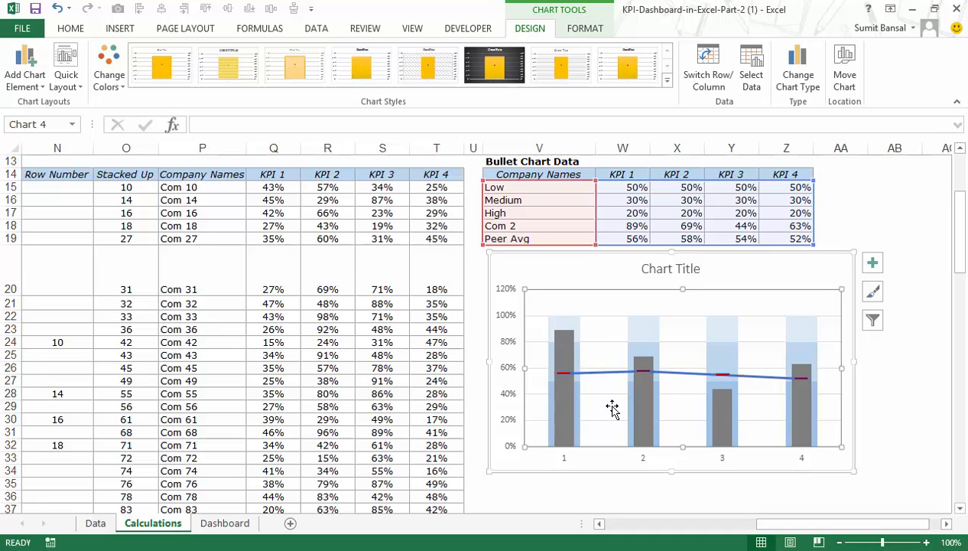
- Remove the line connecting the Peer Avg markers by setting the series to no outline
{"action": "left_click", "coordinate": [611, 378]}
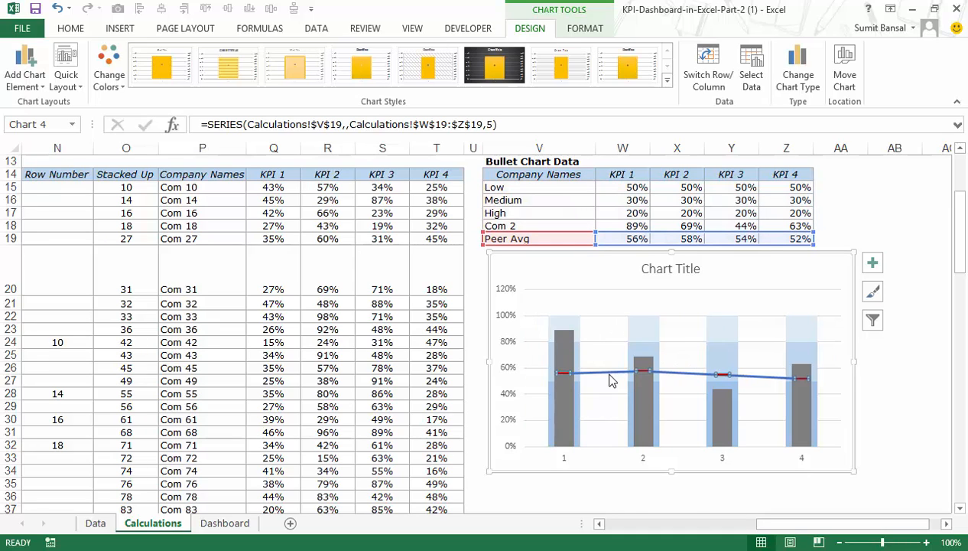
{"action": "right_click", "coordinate": [620, 374]}
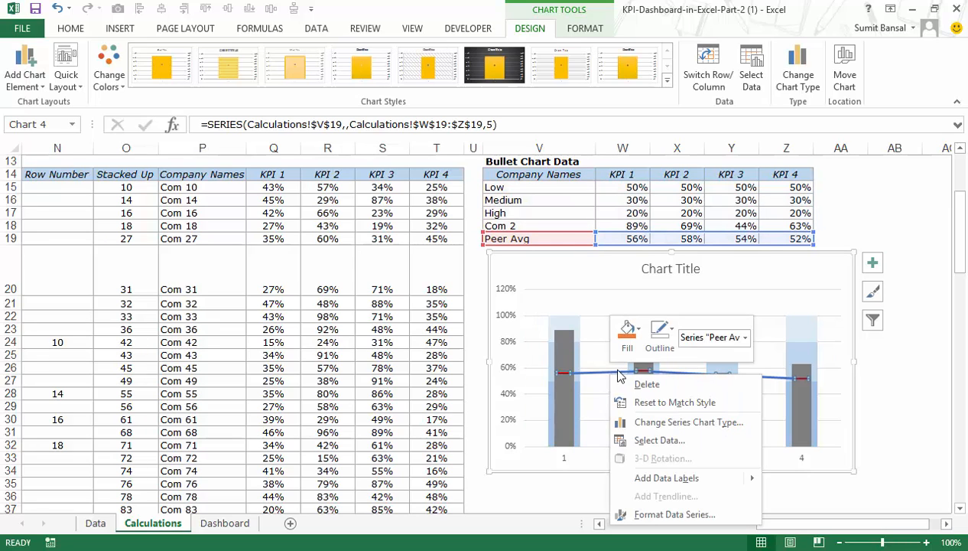
{"action": "left_click", "coordinate": [659, 337]}
{"action": "left_click", "coordinate": [703, 254]}
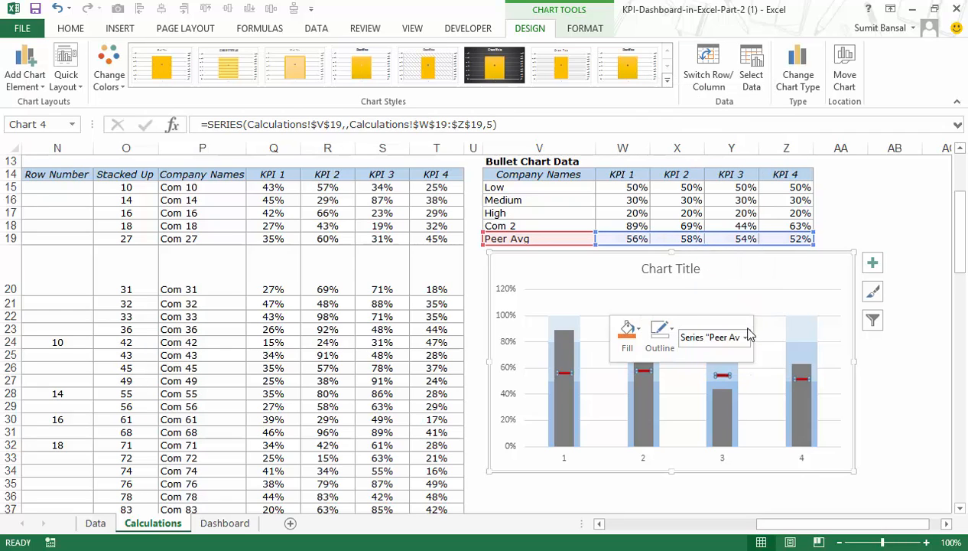
{"action": "left_click", "coordinate": [895, 393]}
- Set the Peer Avg series' built-in marker size to 16
{"action": "left_click", "coordinate": [799, 384]}
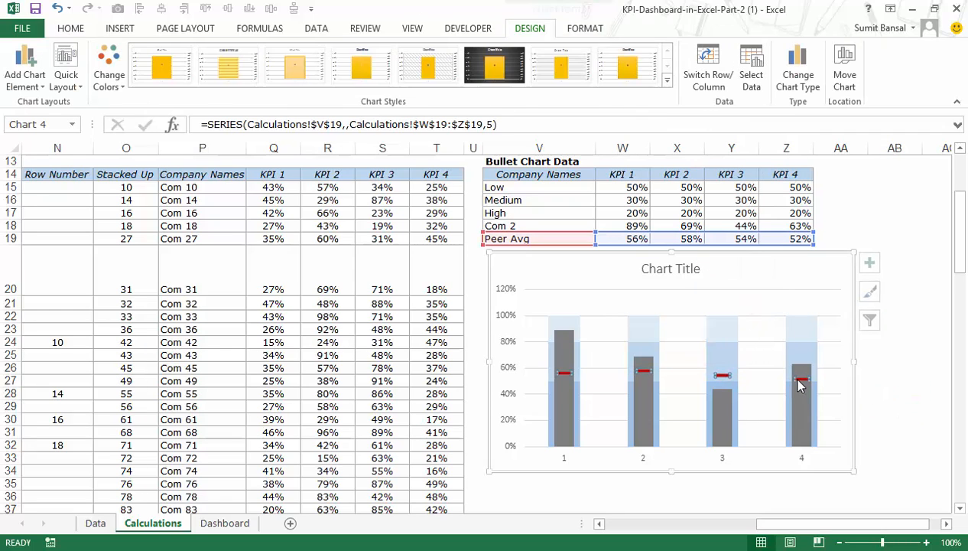
{"action": "right_click", "coordinate": [799, 385]}
{"action": "left_click", "coordinate": [830, 519]}
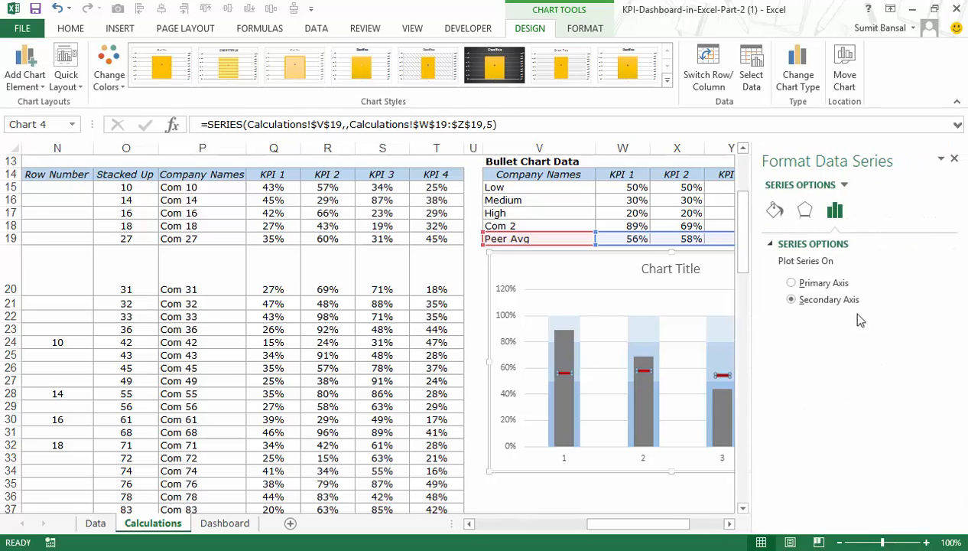
{"action": "left_click", "coordinate": [775, 211]}
{"action": "left_click", "coordinate": [843, 245]}
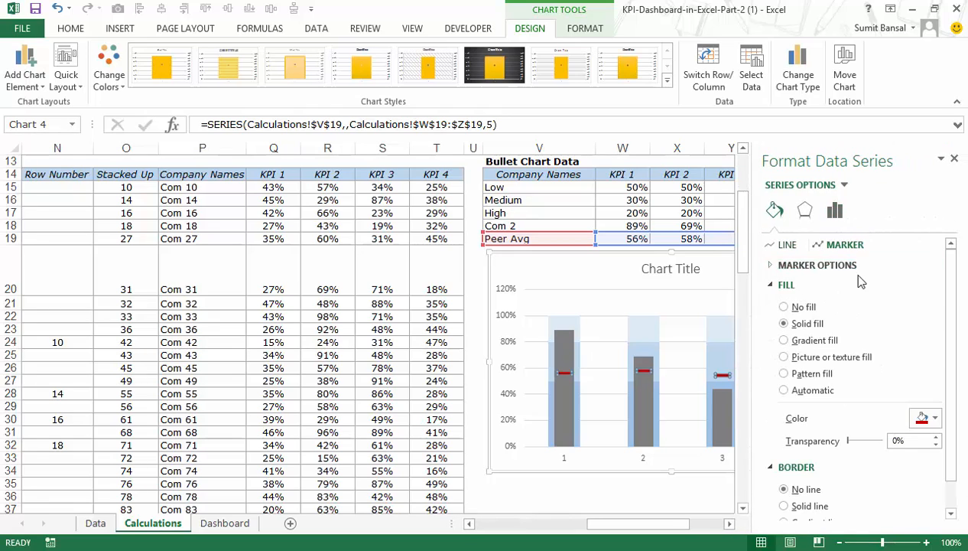
{"action": "left_click", "coordinate": [817, 264]}
{"action": "left_click", "coordinate": [861, 357]}
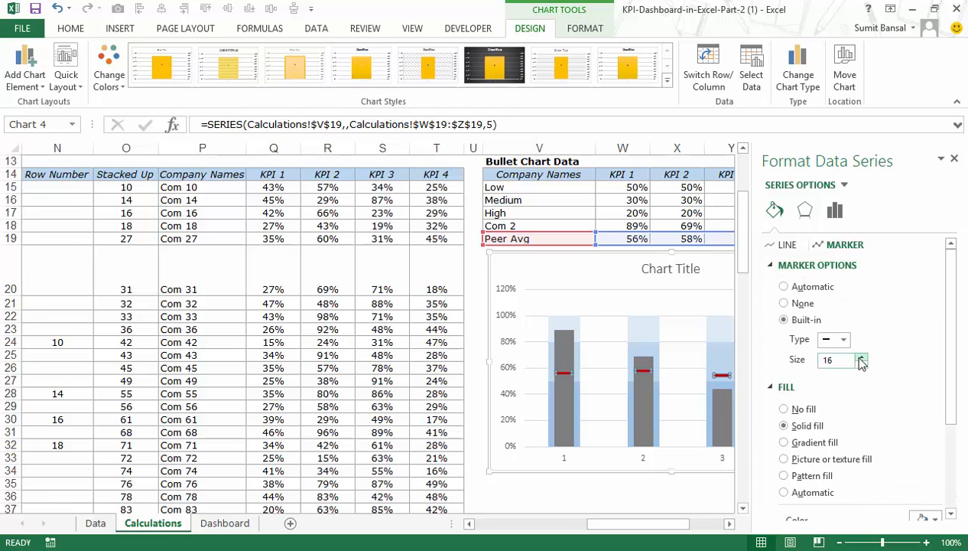
{"action": "left_click", "coordinate": [862, 357]}
{"action": "left_click", "coordinate": [862, 364]}
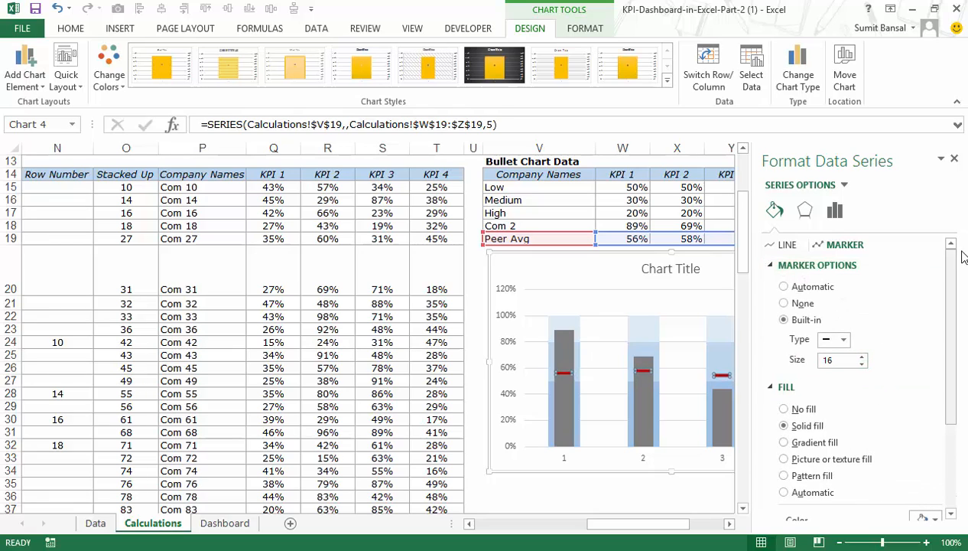
- Give the Com 2 columns a solid near-white border 1.25 pt wide and close the formatting pane
{"action": "left_click", "coordinate": [570, 419]}
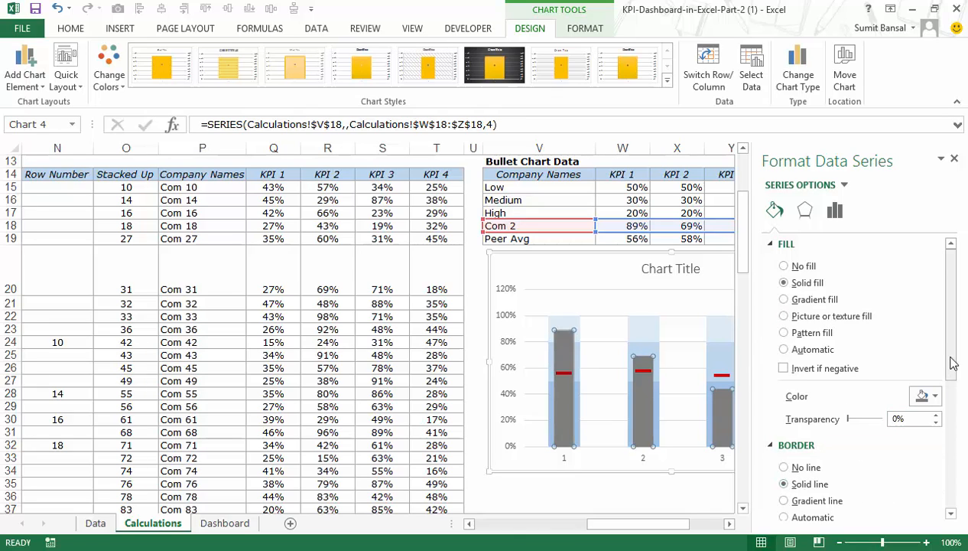
{"action": "left_click_drag", "start_coordinate": [953, 363], "coordinate": [950, 426]}
{"action": "left_click", "coordinate": [933, 430]}
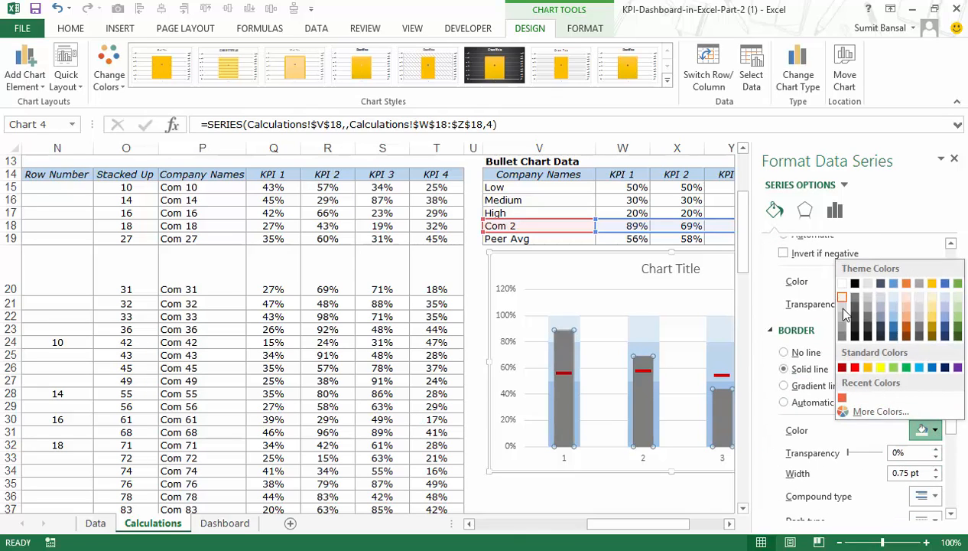
{"action": "left_click", "coordinate": [845, 299]}
{"action": "left_click", "coordinate": [933, 431]}
{"action": "left_click", "coordinate": [932, 433]}
{"action": "left_click", "coordinate": [936, 469]}
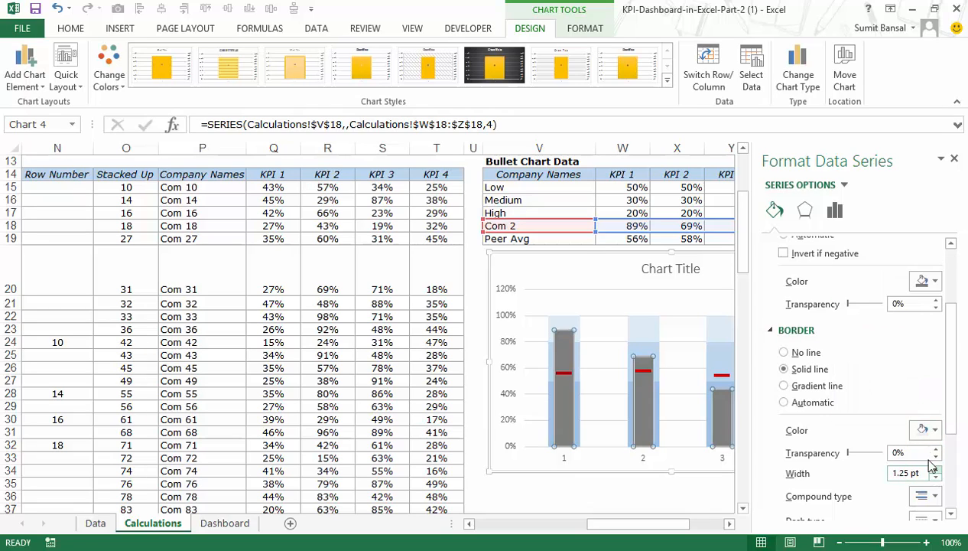
{"action": "left_click", "coordinate": [954, 159]}
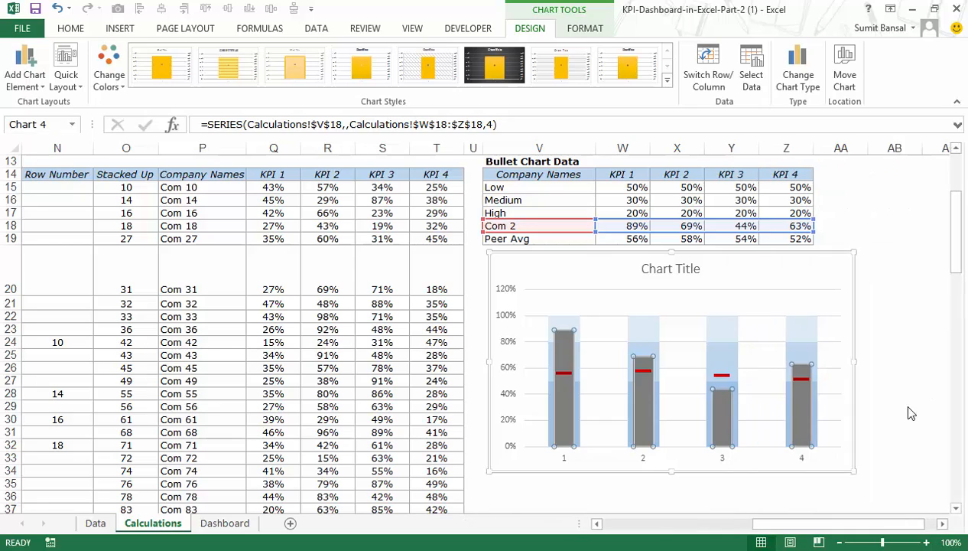
{"action": "left_click", "coordinate": [907, 405]}
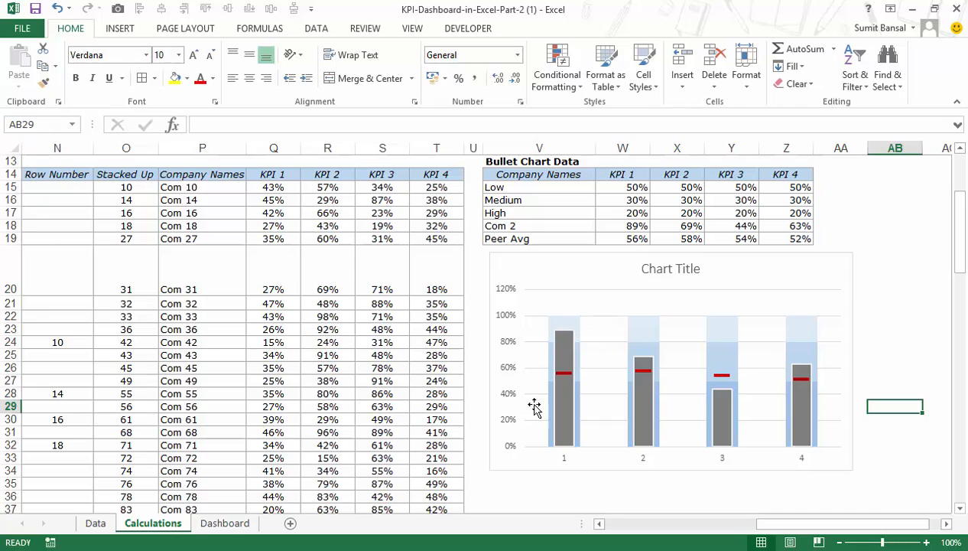
- Copy the bullet chart from the Calculations sheet and paste it into the Dashboard sheet at cell I20
{"action": "left_click", "coordinate": [550, 263]}
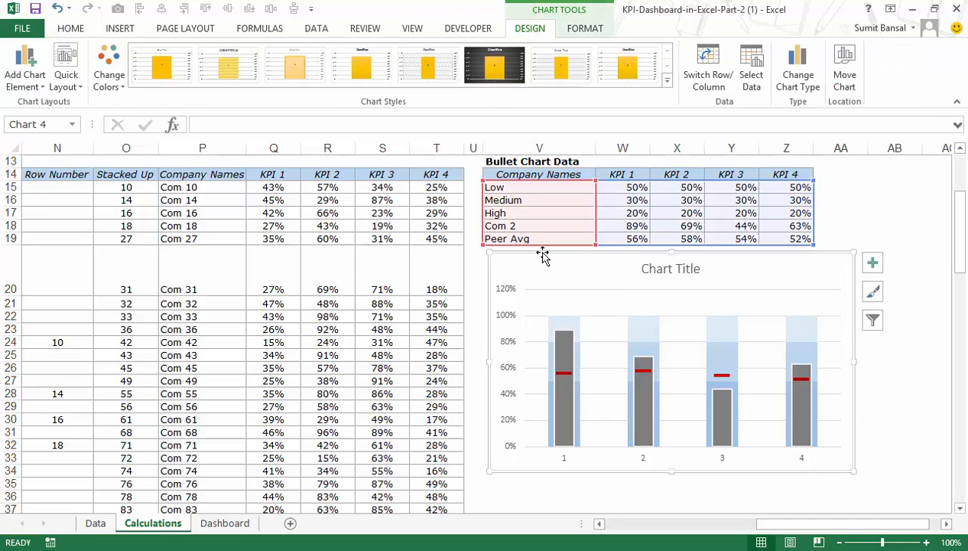
{"action": "left_click", "coordinate": [225, 523]}
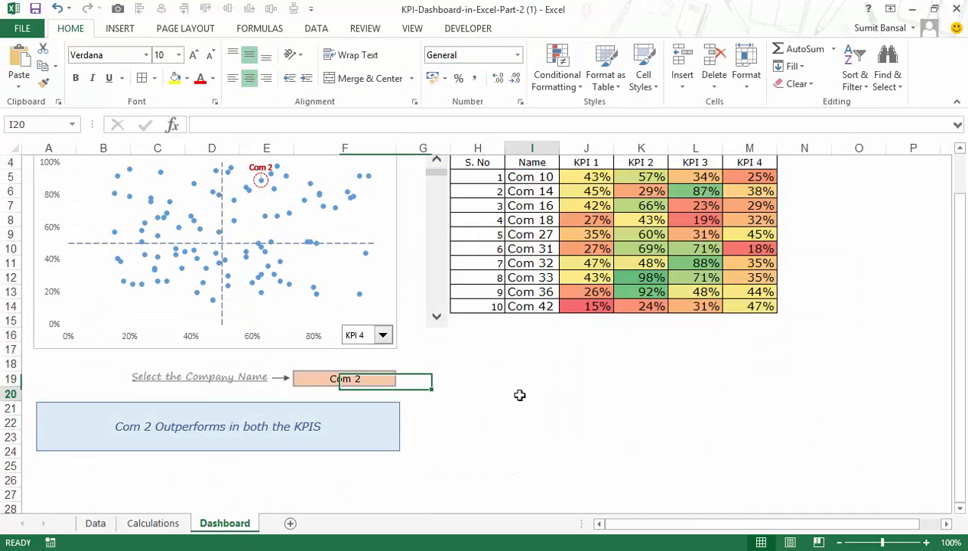
{"action": "left_click", "coordinate": [520, 393]}
{"action": "key", "text": "ctrl+v"}
- Position the pasted bullet chart directly below the company table and shrink it to about the table's width
{"action": "left_click_drag", "start_coordinate": [635, 395], "coordinate": [584, 335]}
{"action": "scroll", "coordinate": [806, 406], "scroll_direction": "down", "scroll_amount": 1}
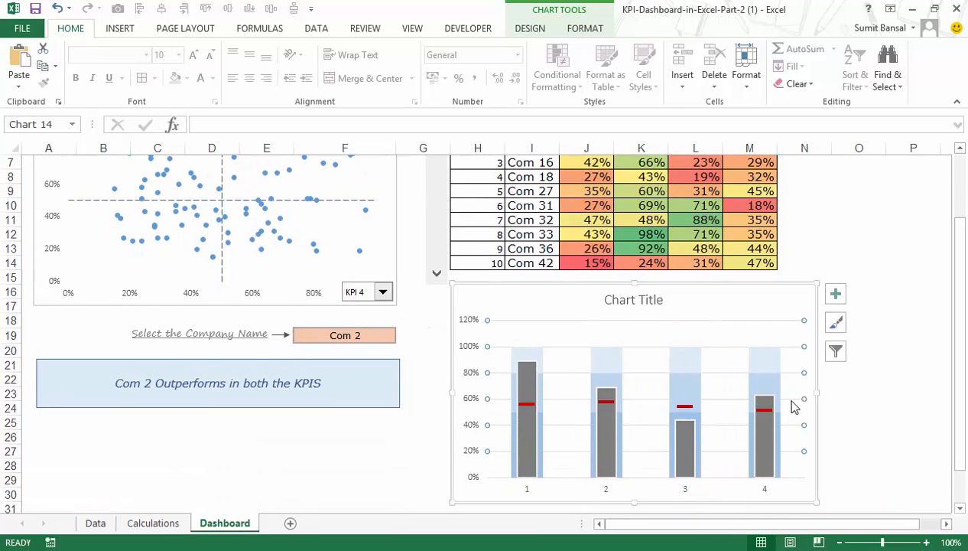
{"action": "left_click_drag", "start_coordinate": [818, 499], "coordinate": [782, 424]}
{"action": "left_click", "coordinate": [835, 424]}
- Choose Com 6 as the company name in cell F19
{"action": "left_click", "coordinate": [385, 335]}
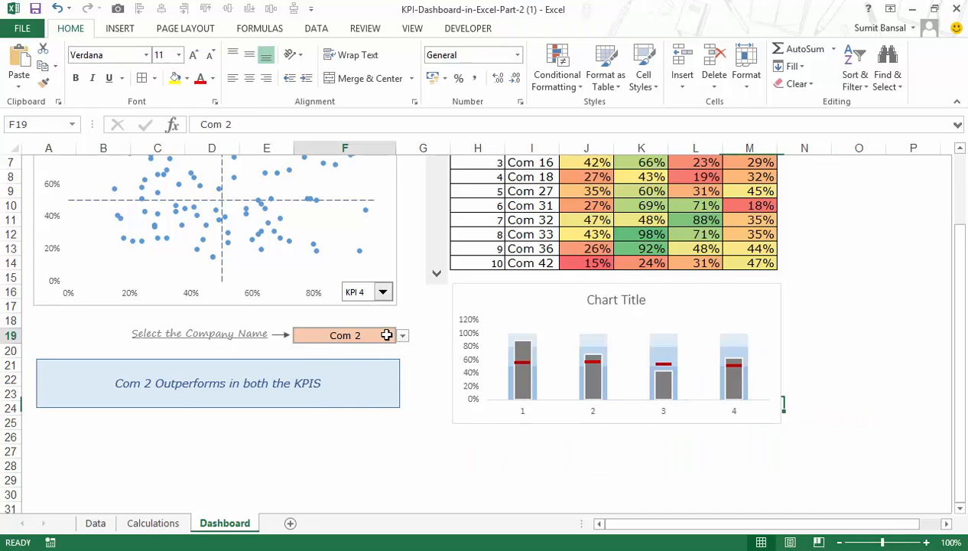
{"action": "left_click", "coordinate": [402, 334]}
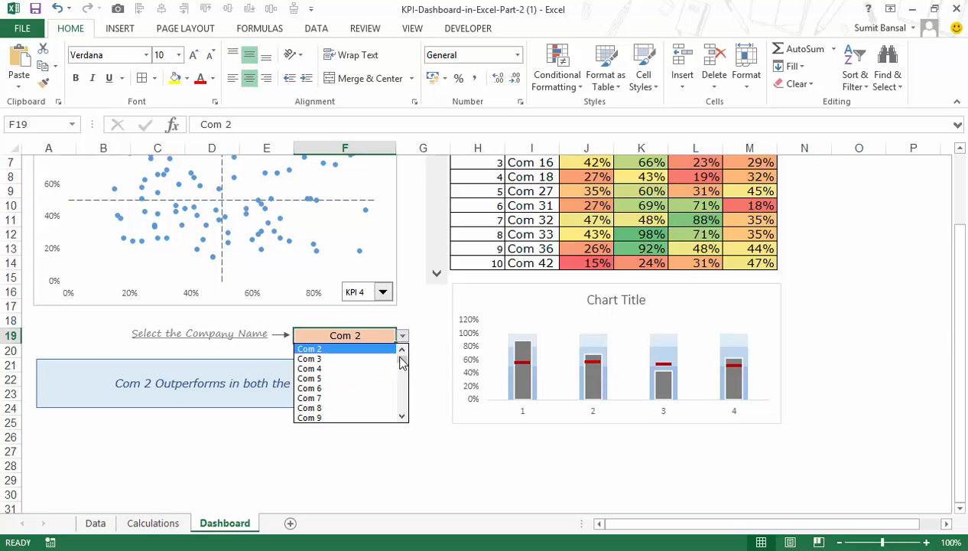
{"action": "key", "text": "Escape"}
{"action": "left_click", "coordinate": [385, 391]}
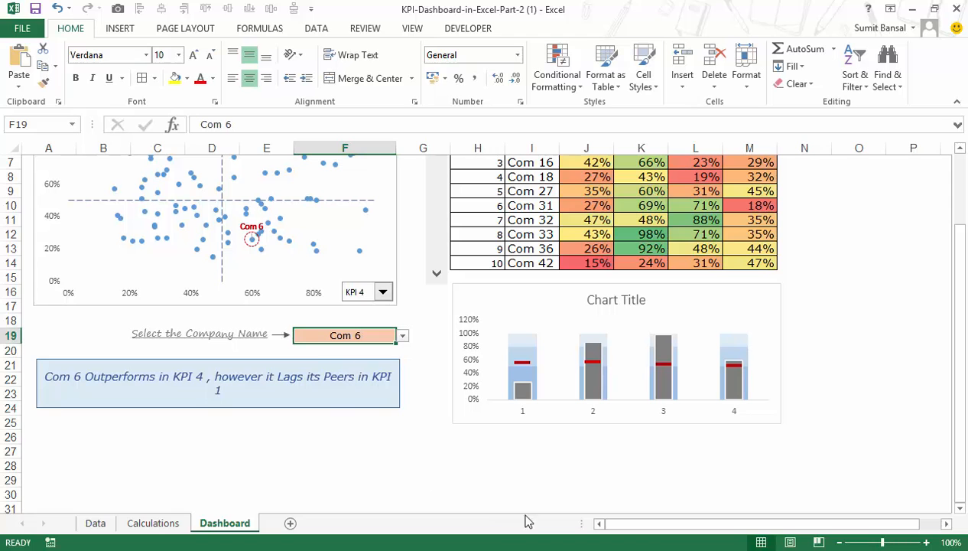
- Set the maximum of the bullet chart's vertical axis to 1.0 and close the formatting pane
{"action": "scroll", "coordinate": [609, 483], "scroll_direction": "up", "scroll_amount": 1}
{"action": "left_click", "coordinate": [471, 382]}
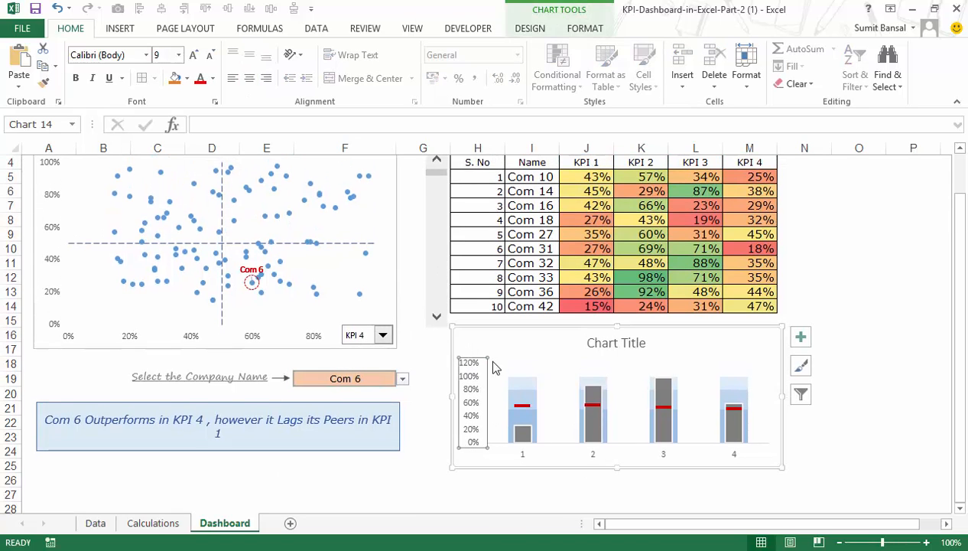
{"action": "right_click", "coordinate": [474, 379]}
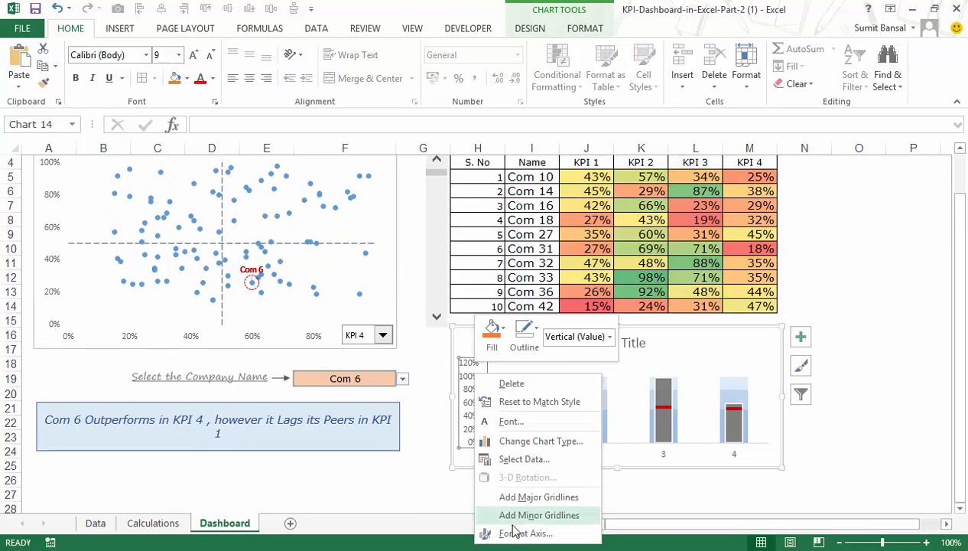
{"action": "left_click", "coordinate": [517, 532]}
{"action": "double_click", "coordinate": [872, 301]}
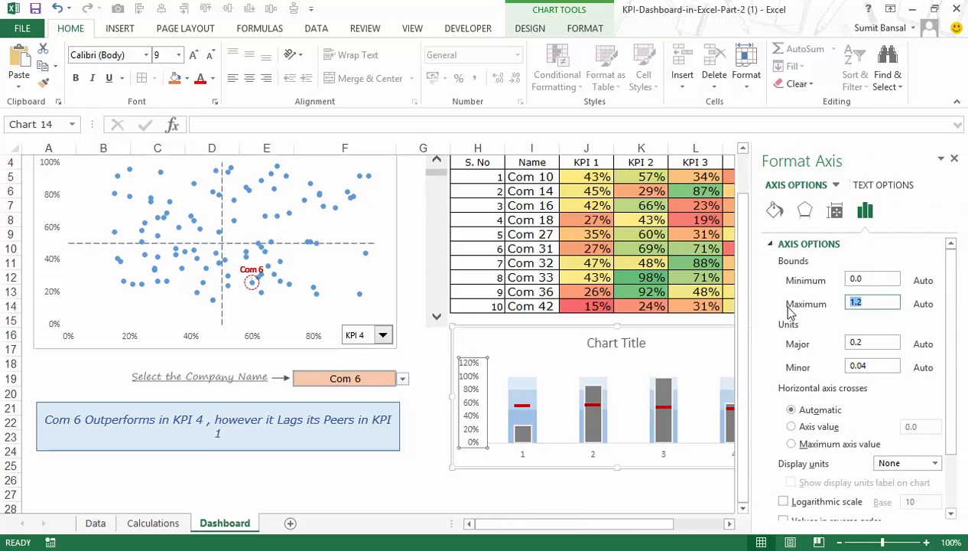
{"action": "type", "text": "1"}
{"action": "key", "text": "Return"}
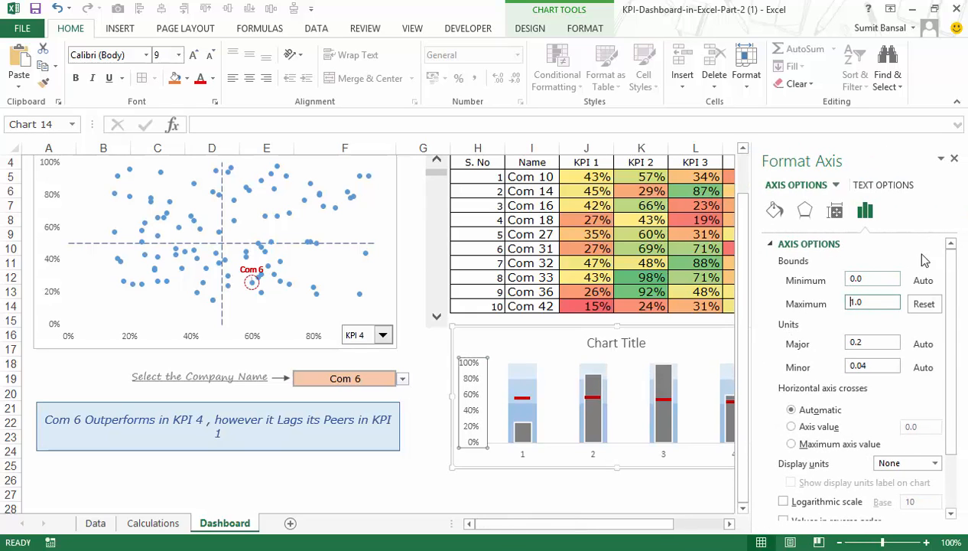
{"action": "left_click", "coordinate": [955, 159]}
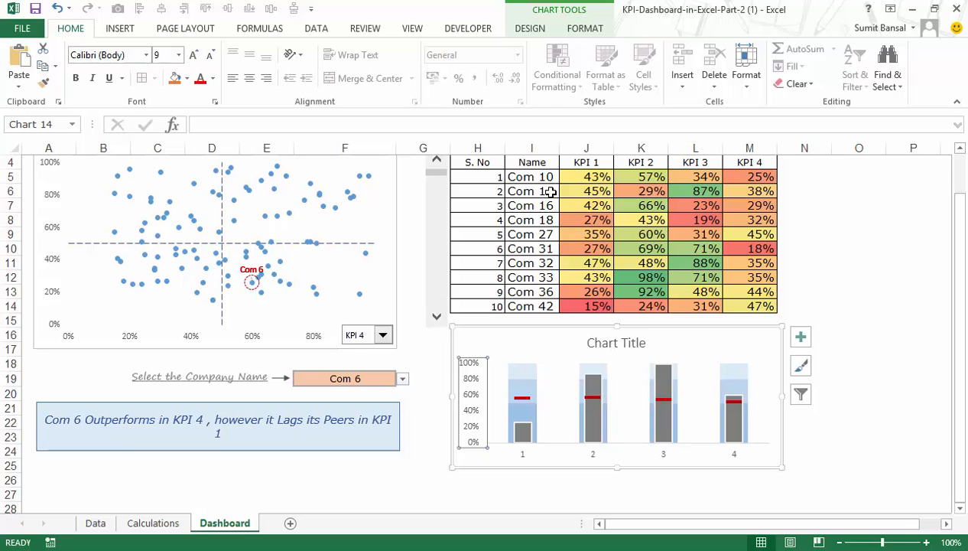
- Set the font size of the company table's data rows, H5:M14, to 9
{"action": "left_click_drag", "start_coordinate": [497, 176], "coordinate": [768, 306]}
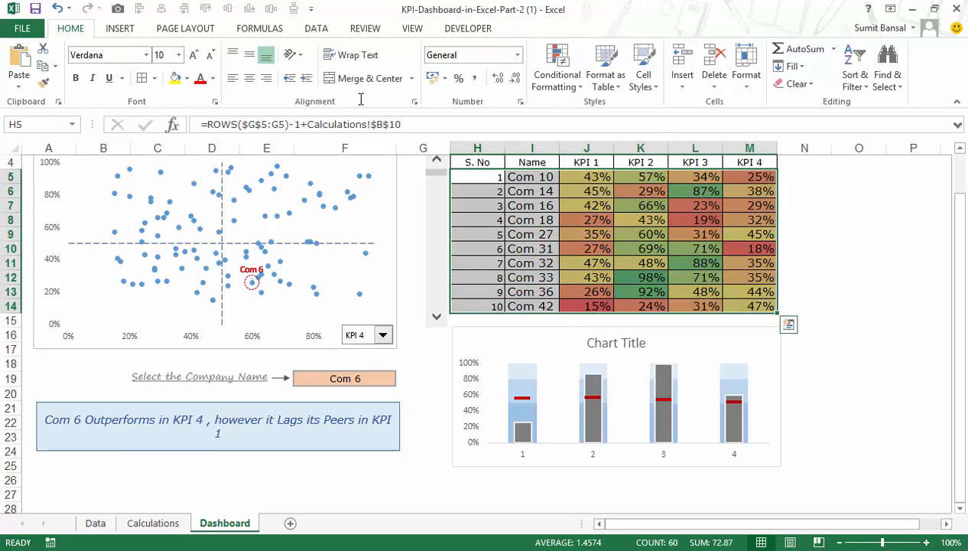
{"action": "left_click", "coordinate": [167, 55]}
{"action": "key", "text": "Return"}
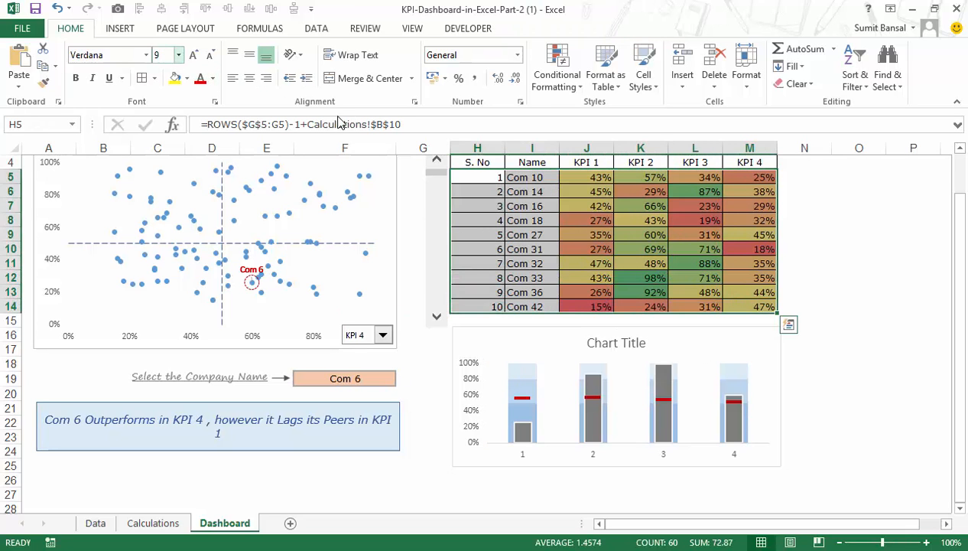
- Centre the KPI values in J5:M14 and the serial numbers in H5:H14 horizontally
{"action": "left_click_drag", "start_coordinate": [482, 177], "coordinate": [697, 278]}
{"action": "left_click_drag", "start_coordinate": [592, 180], "coordinate": [744, 305]}
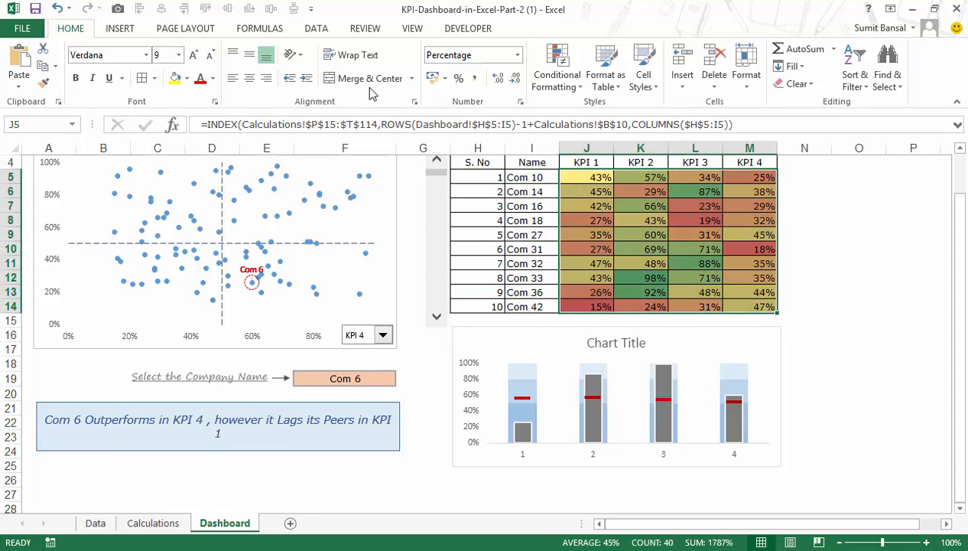
{"action": "left_click", "coordinate": [249, 78]}
{"action": "left_click_drag", "start_coordinate": [487, 177], "coordinate": [490, 306]}
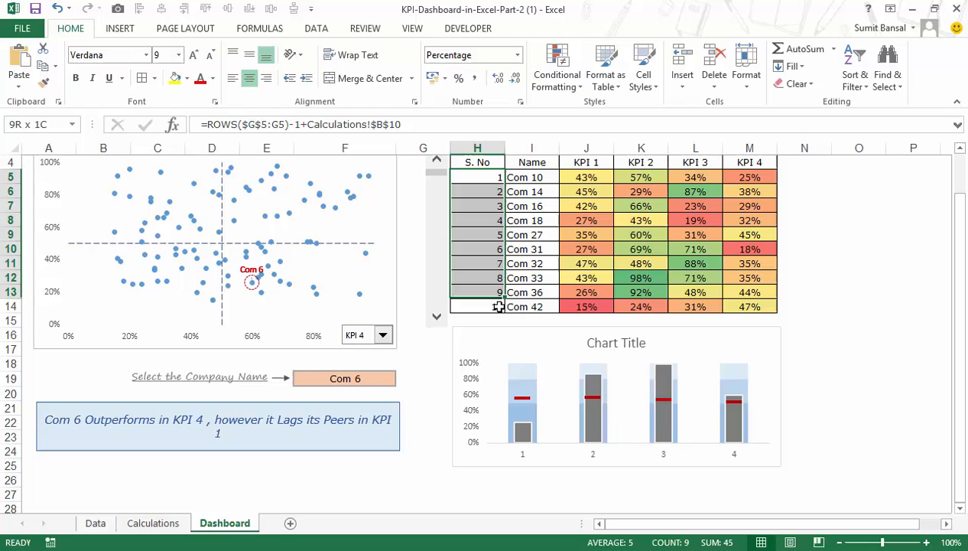
{"action": "left_click", "coordinate": [250, 78]}
{"action": "left_click", "coordinate": [838, 344]}
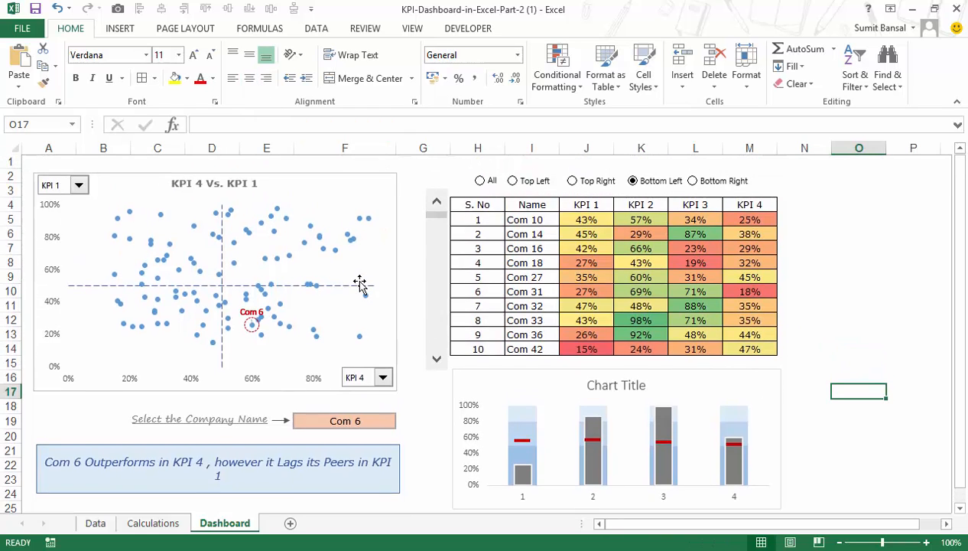
{"action": "scroll", "coordinate": [361, 283], "scroll_direction": "up", "scroll_amount": 1}
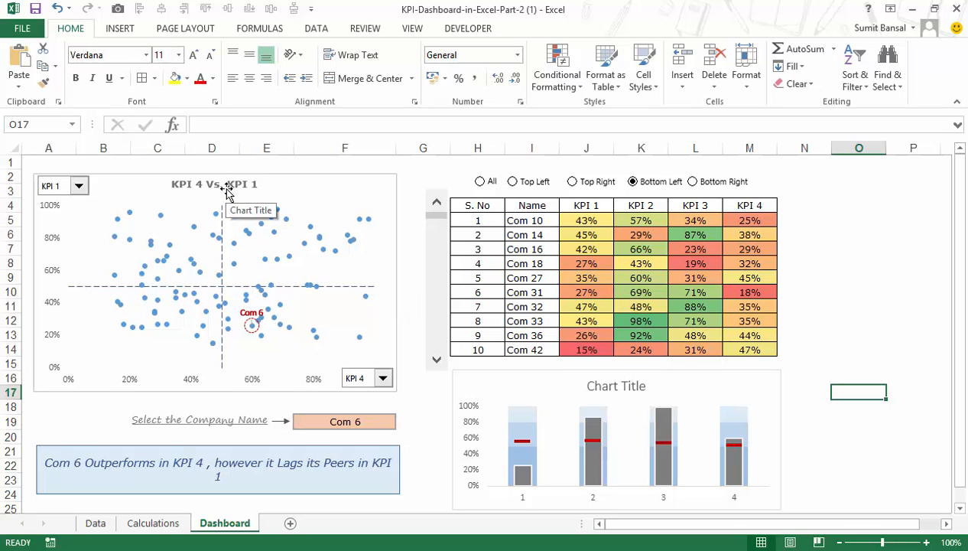
{"action": "left_click", "coordinate": [624, 404]}
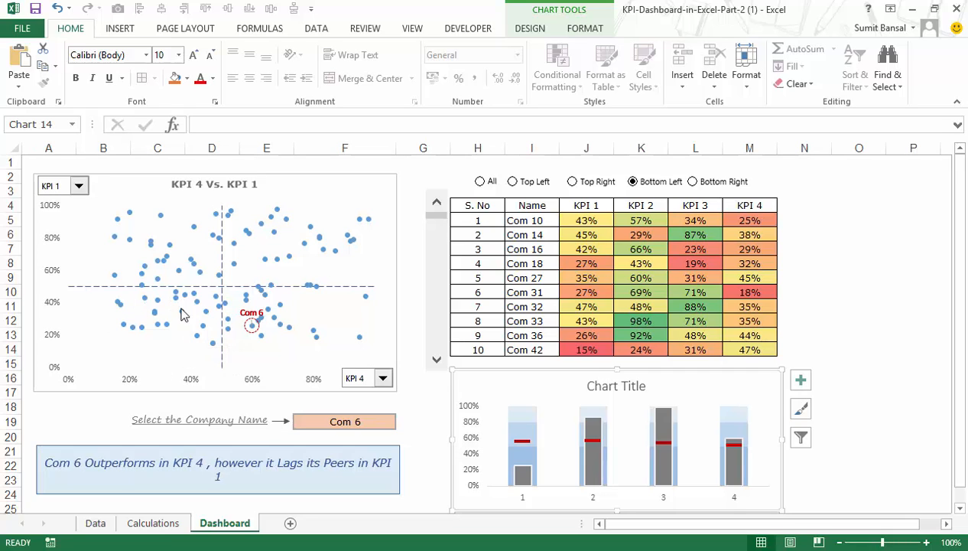
{"action": "left_click", "coordinate": [597, 190]}
{"action": "left_click", "coordinate": [643, 184]}
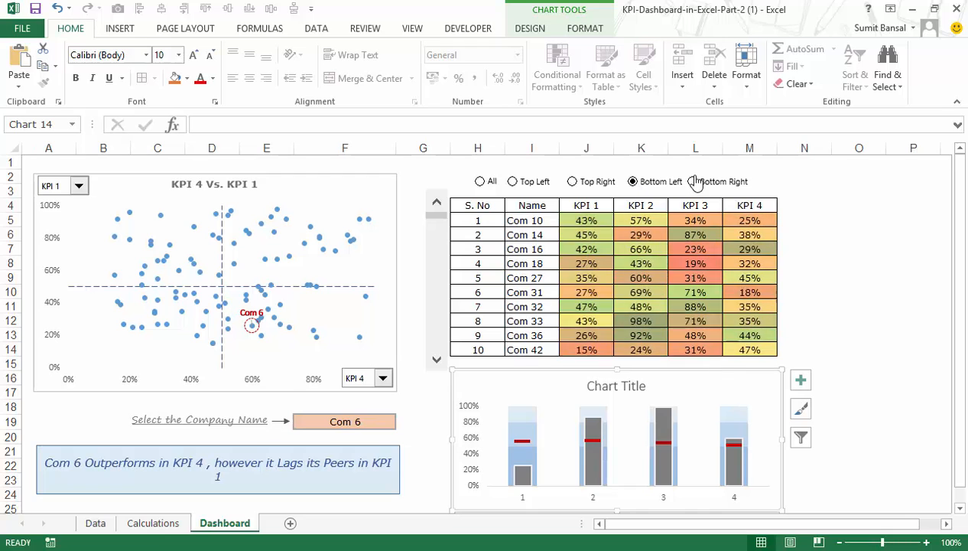
{"action": "left_click", "coordinate": [696, 183]}
{"action": "left_click", "coordinate": [655, 184]}
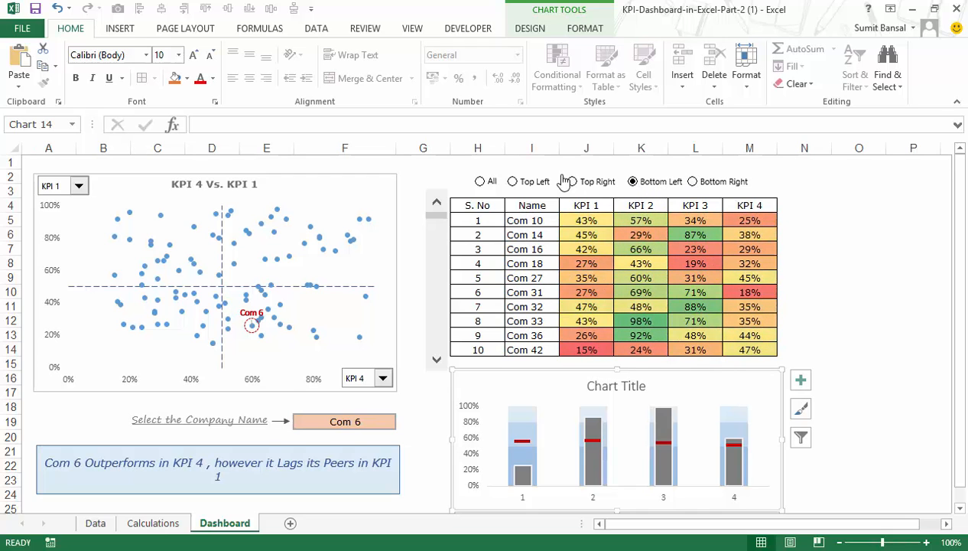
- Scroll the company table down to serial numbers 10 to 19 and select the Com 72 row, I14:M14
{"action": "left_click", "coordinate": [437, 359]}
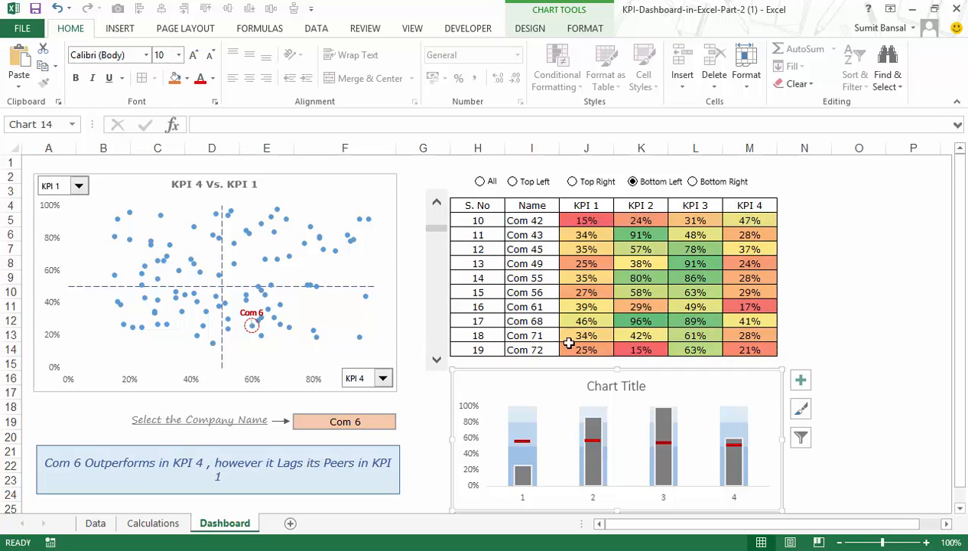
{"action": "left_click_drag", "start_coordinate": [542, 350], "coordinate": [765, 350]}
- Choose Com 72 as the company name in cell F19 and bring the whole dashboard back into view
{"action": "scroll", "coordinate": [428, 318], "scroll_direction": "down", "scroll_amount": 2}
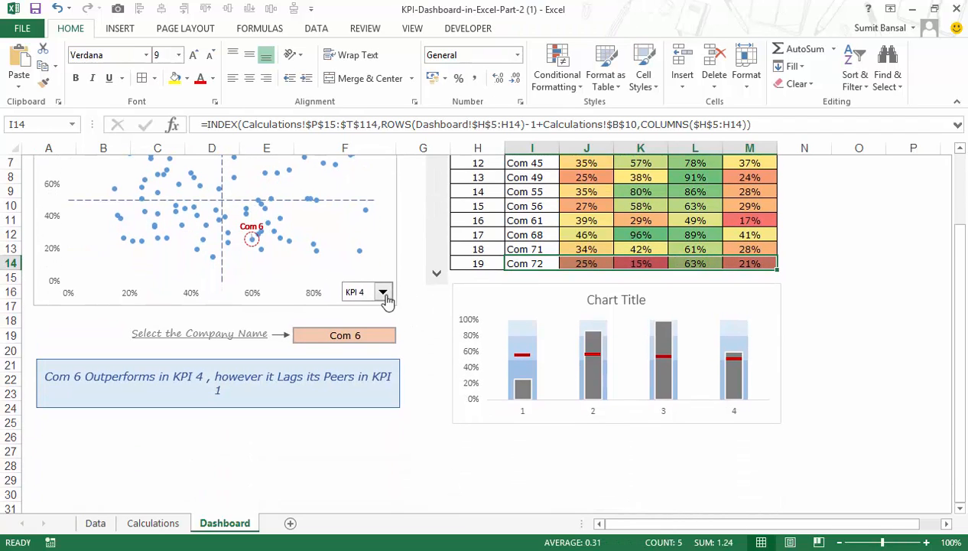
{"action": "left_click", "coordinate": [383, 292]}
{"action": "left_click", "coordinate": [383, 292]}
{"action": "left_click", "coordinate": [380, 335]}
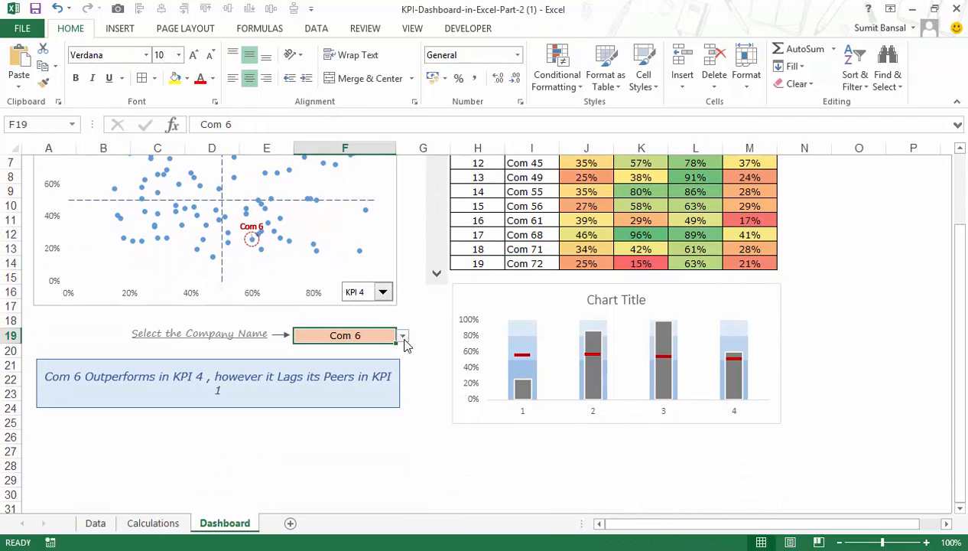
{"action": "left_click", "coordinate": [402, 336]}
{"action": "left_click_drag", "start_coordinate": [402, 356], "coordinate": [406, 398]}
{"action": "left_click", "coordinate": [341, 359]}
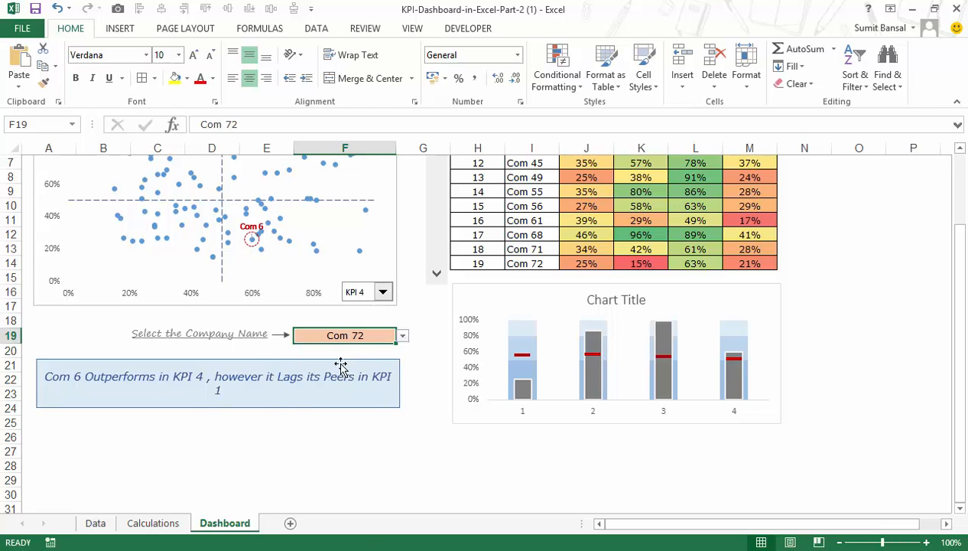
{"action": "scroll", "coordinate": [306, 322], "scroll_direction": "up", "scroll_amount": 1}
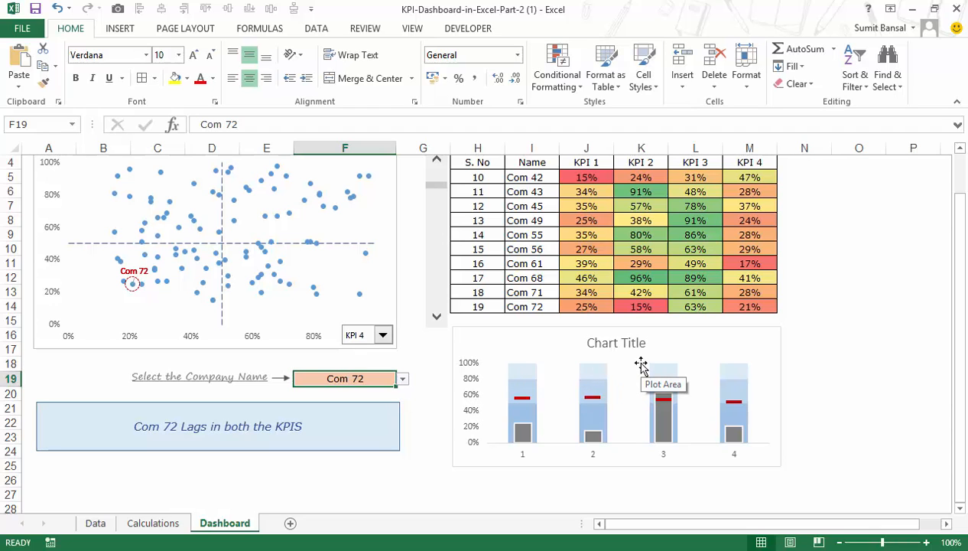
{"action": "scroll", "coordinate": [796, 374], "scroll_direction": "up", "scroll_amount": 1}
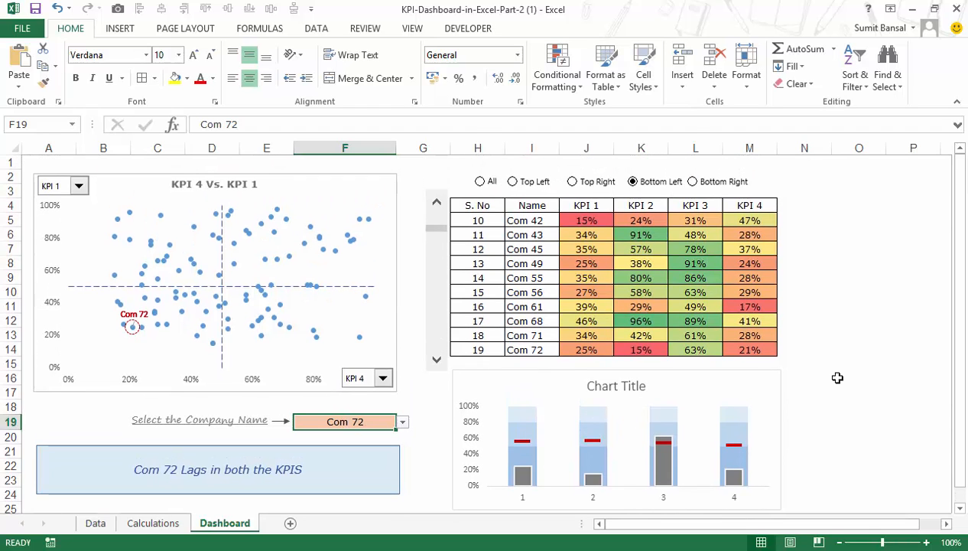